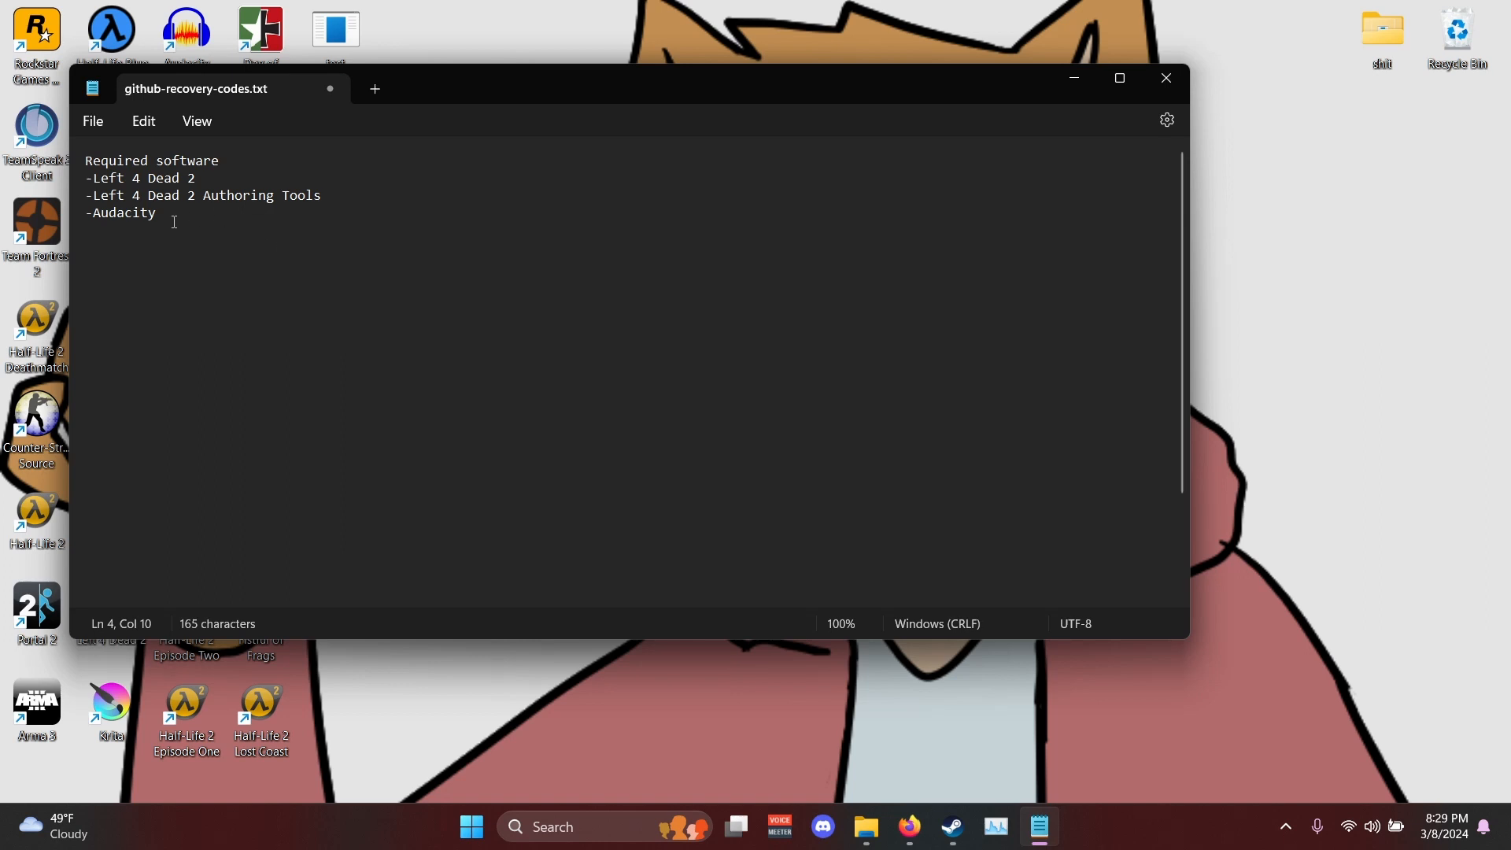
- Review the required software list in the text note, highlighting all three entries and the Audacity line
left_click_drag(170, 218, 81, 191)
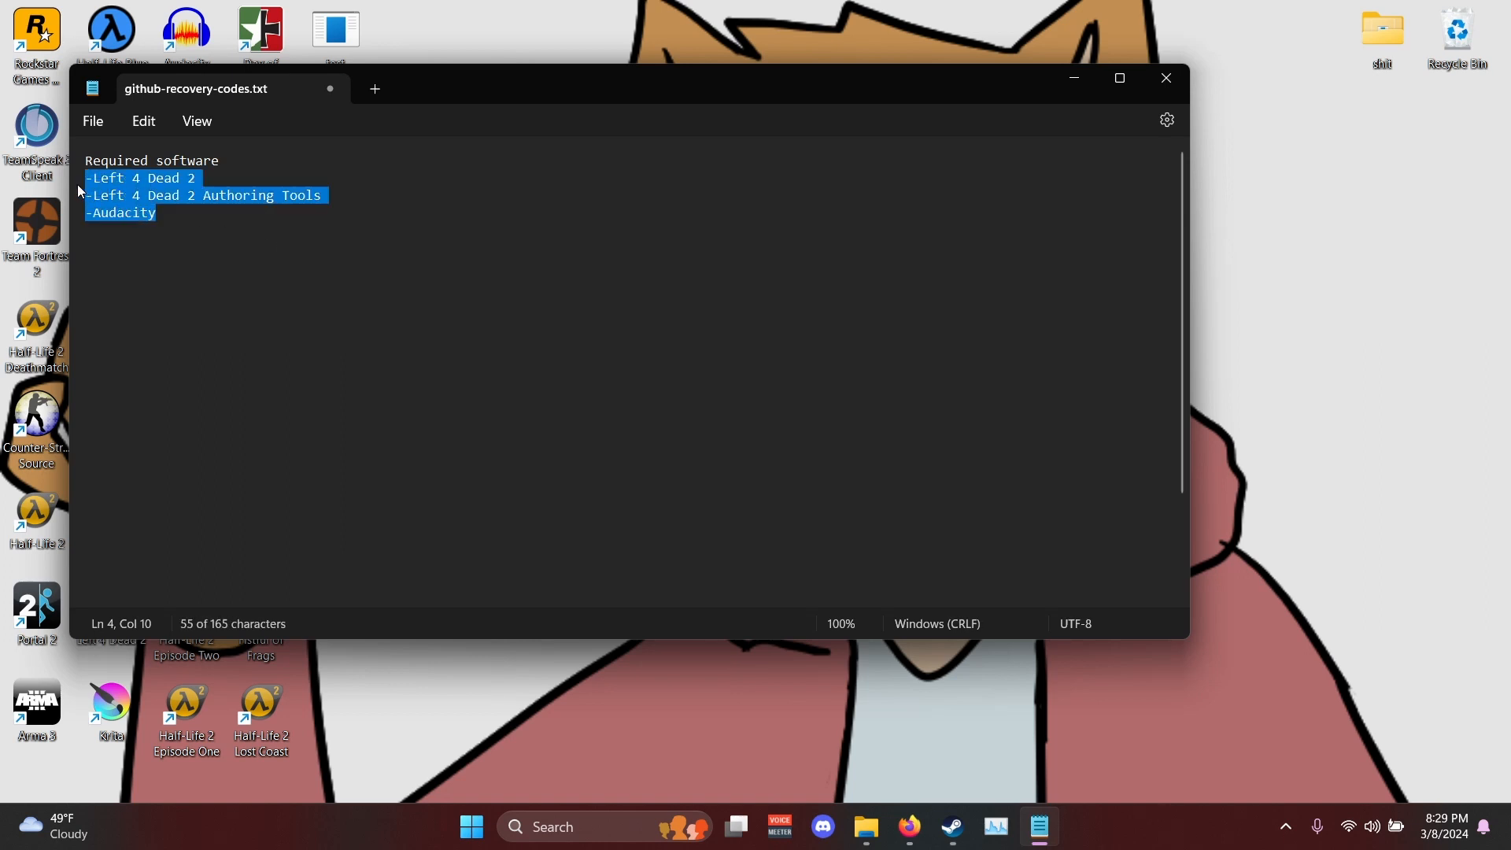
left_click(361, 278)
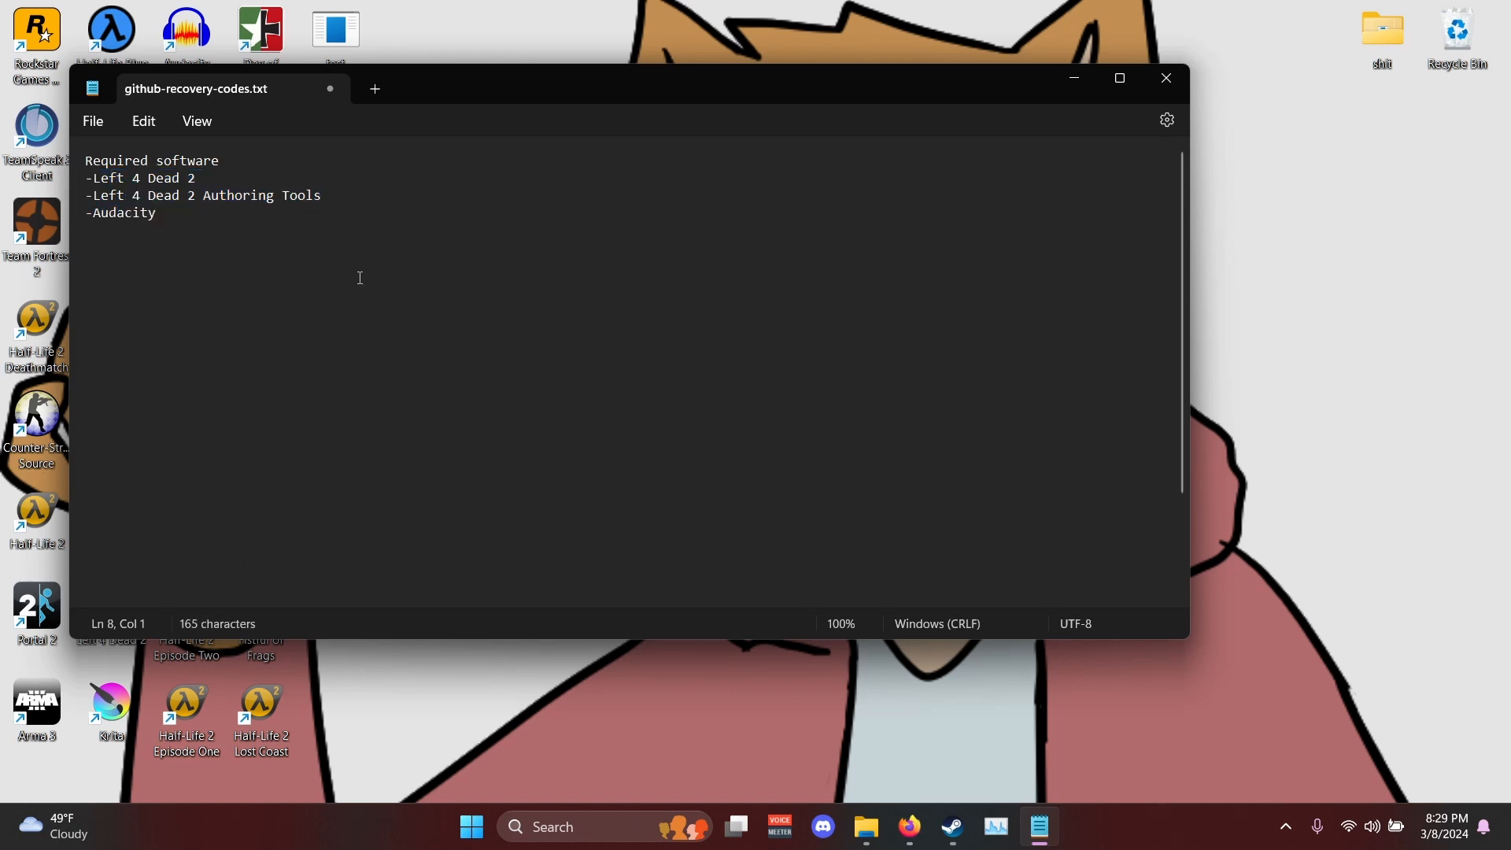
left_click_drag(158, 214, 49, 211)
left_click(223, 214)
- Switch to Steam and open the local files folder of Left 4 Dead 2 from the library
mouse_move(956, 819)
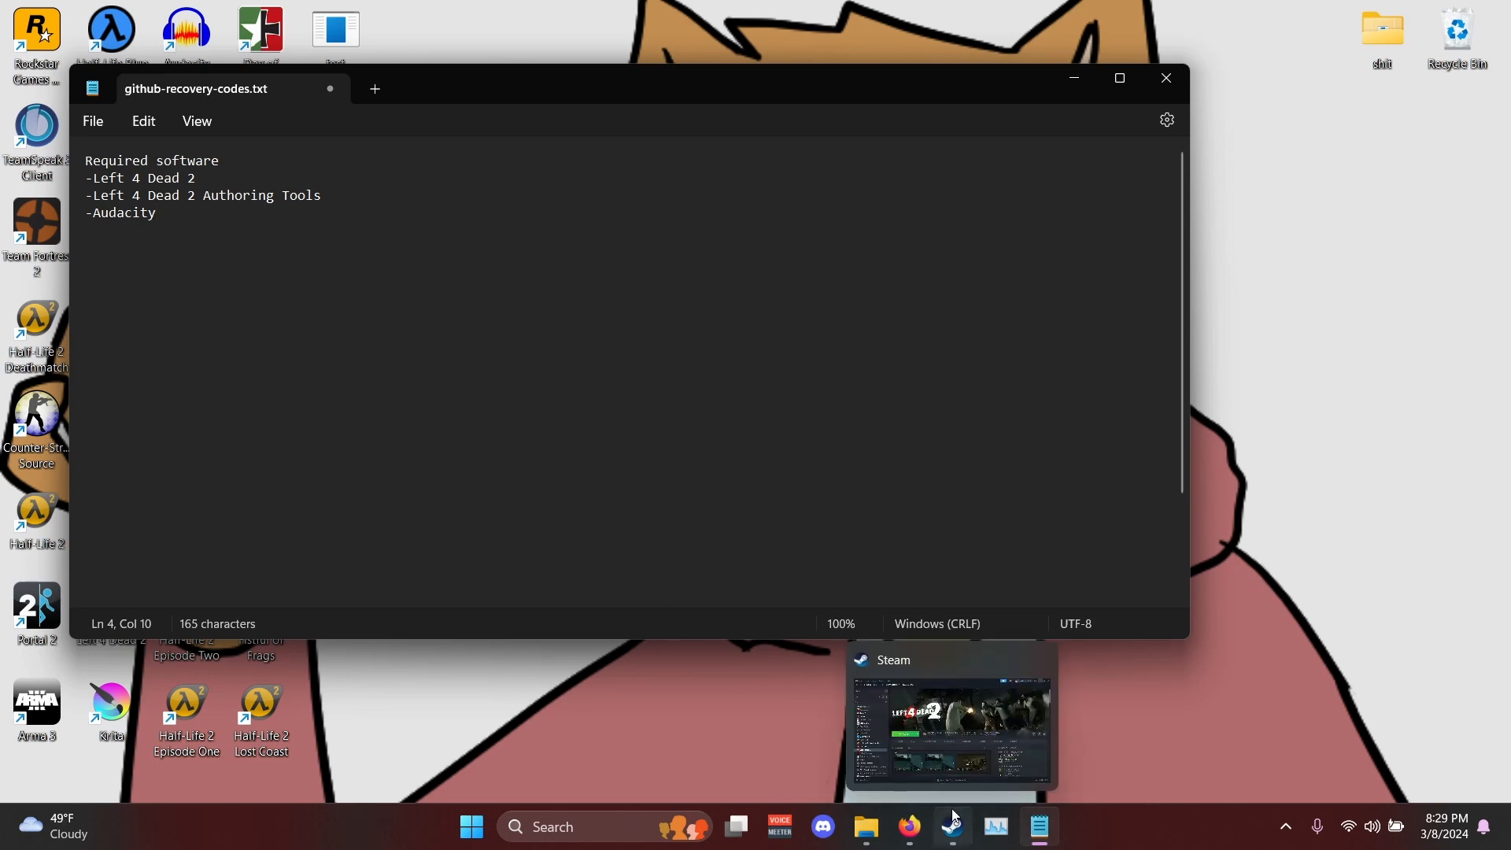
left_click(942, 736)
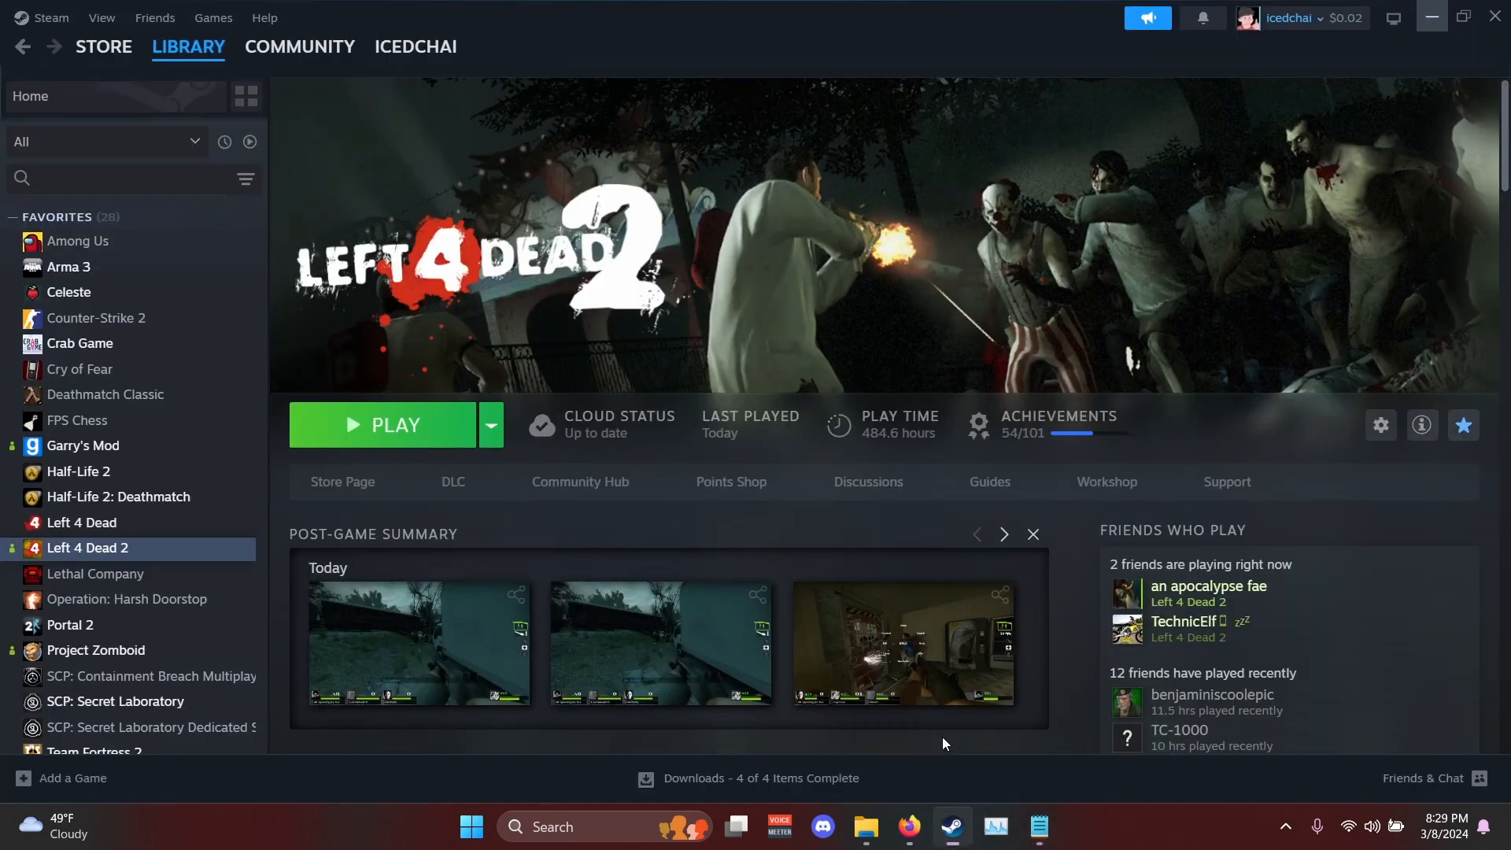
right_click(196, 557)
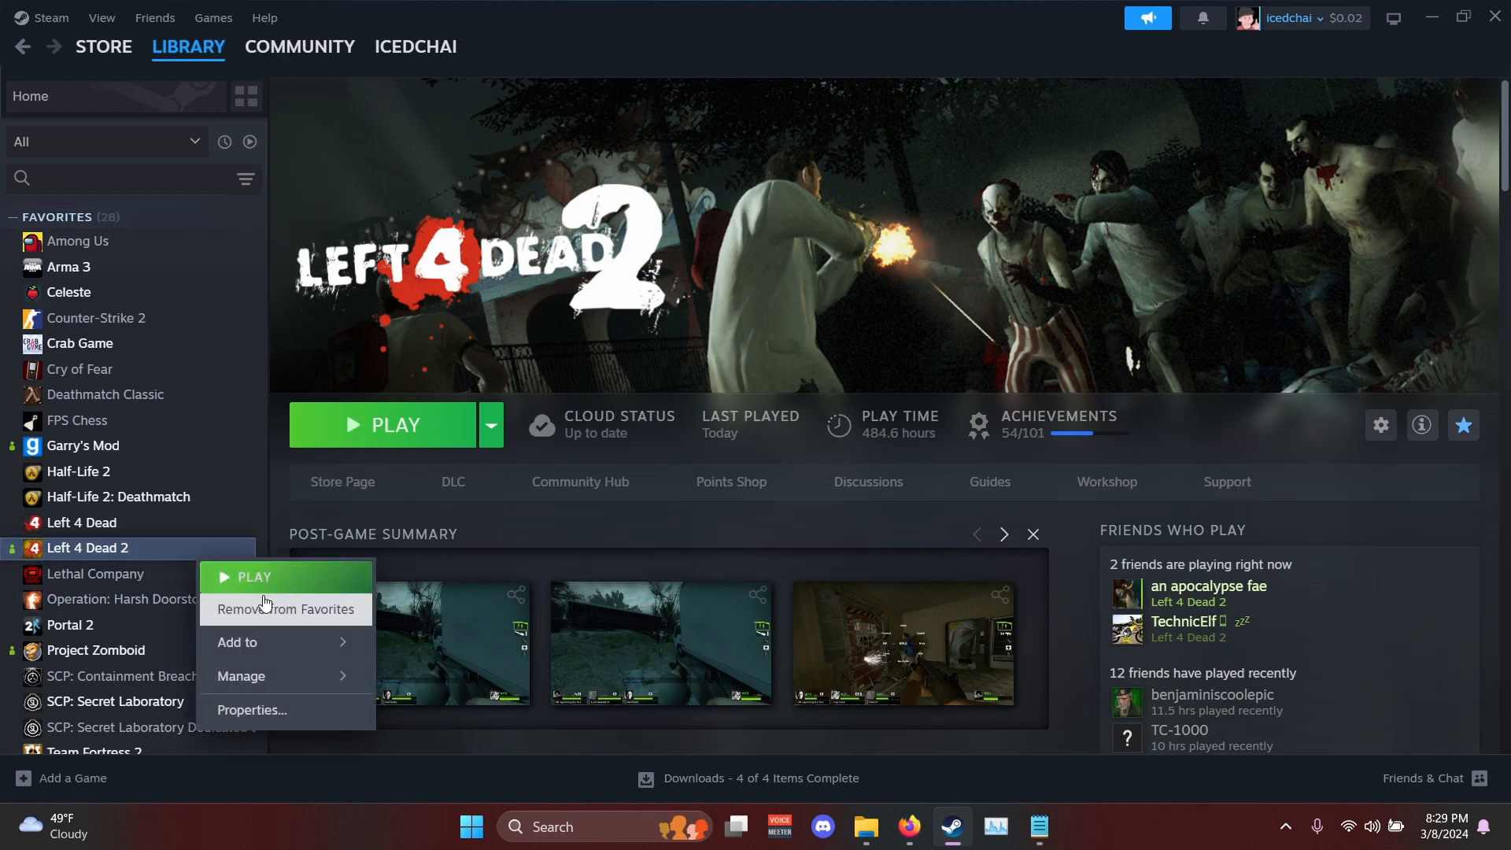
mouse_move(315, 679)
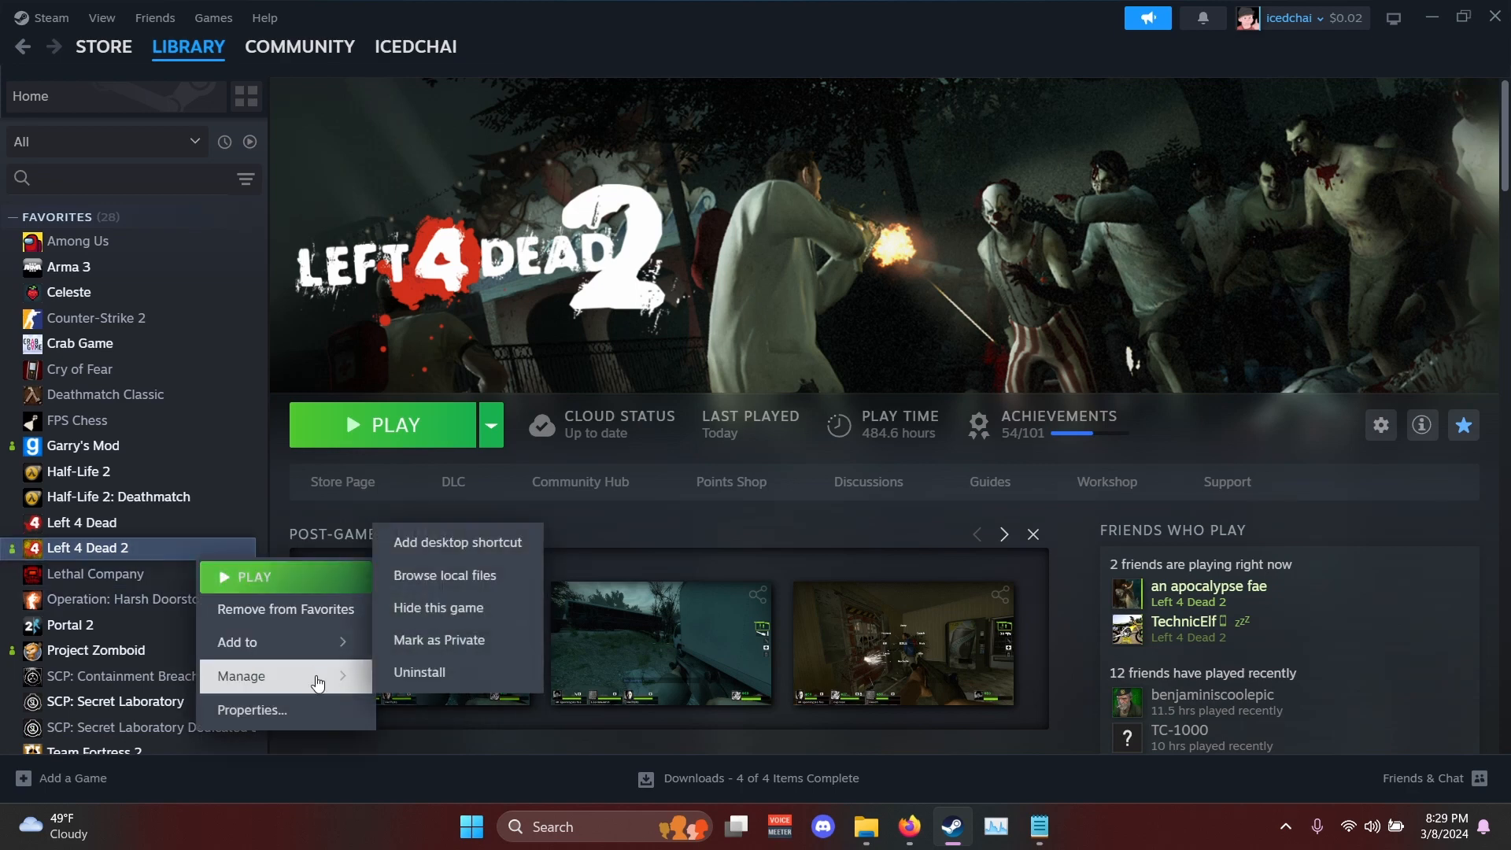
left_click(458, 575)
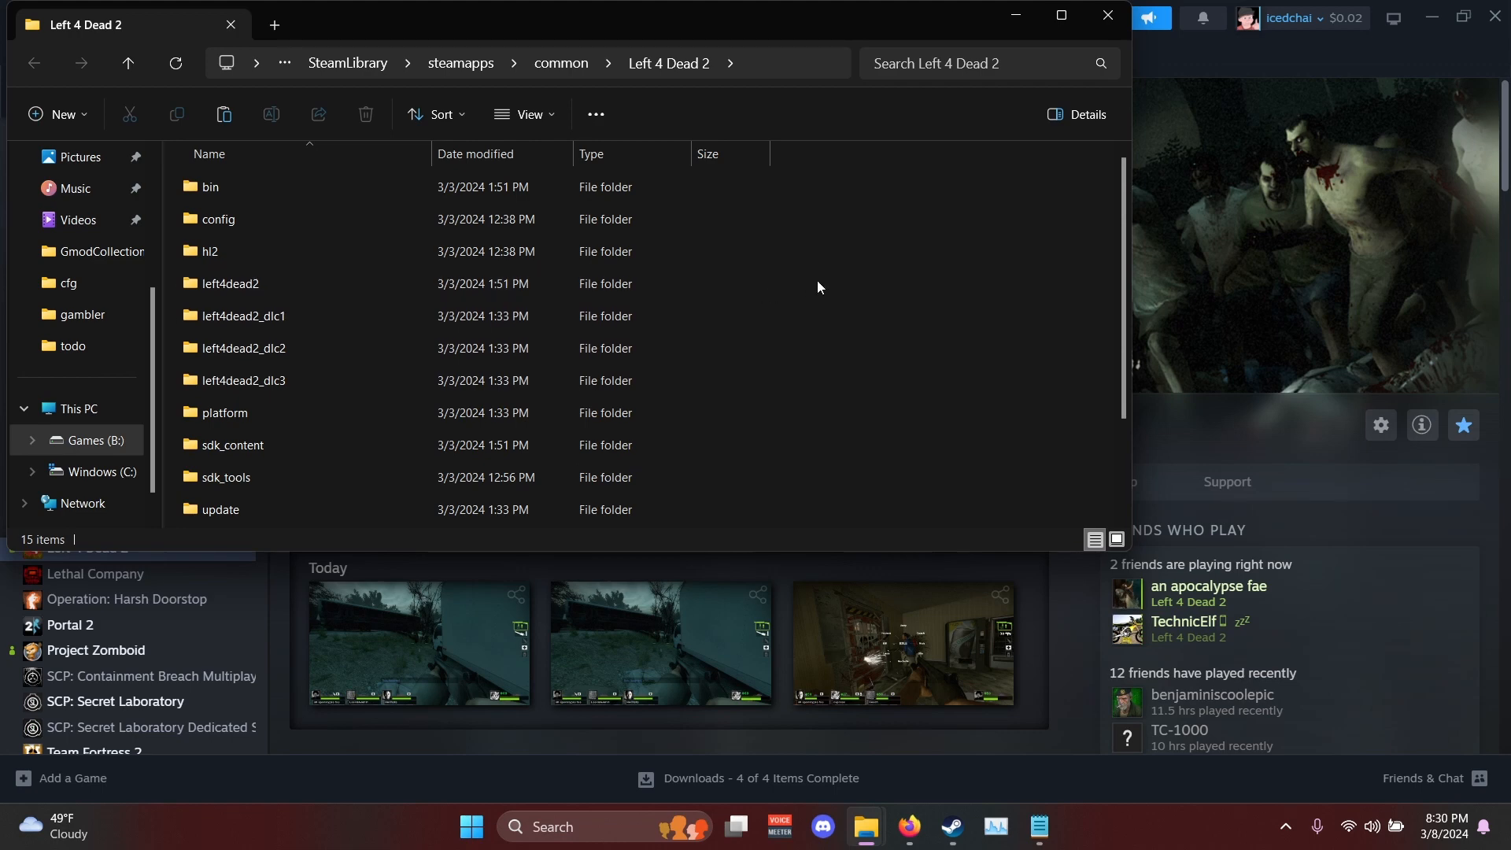
- Browse from the game folder through left4dead2, sound, player and survivor into the voice folder
left_click_drag(818, 281, 682, 373)
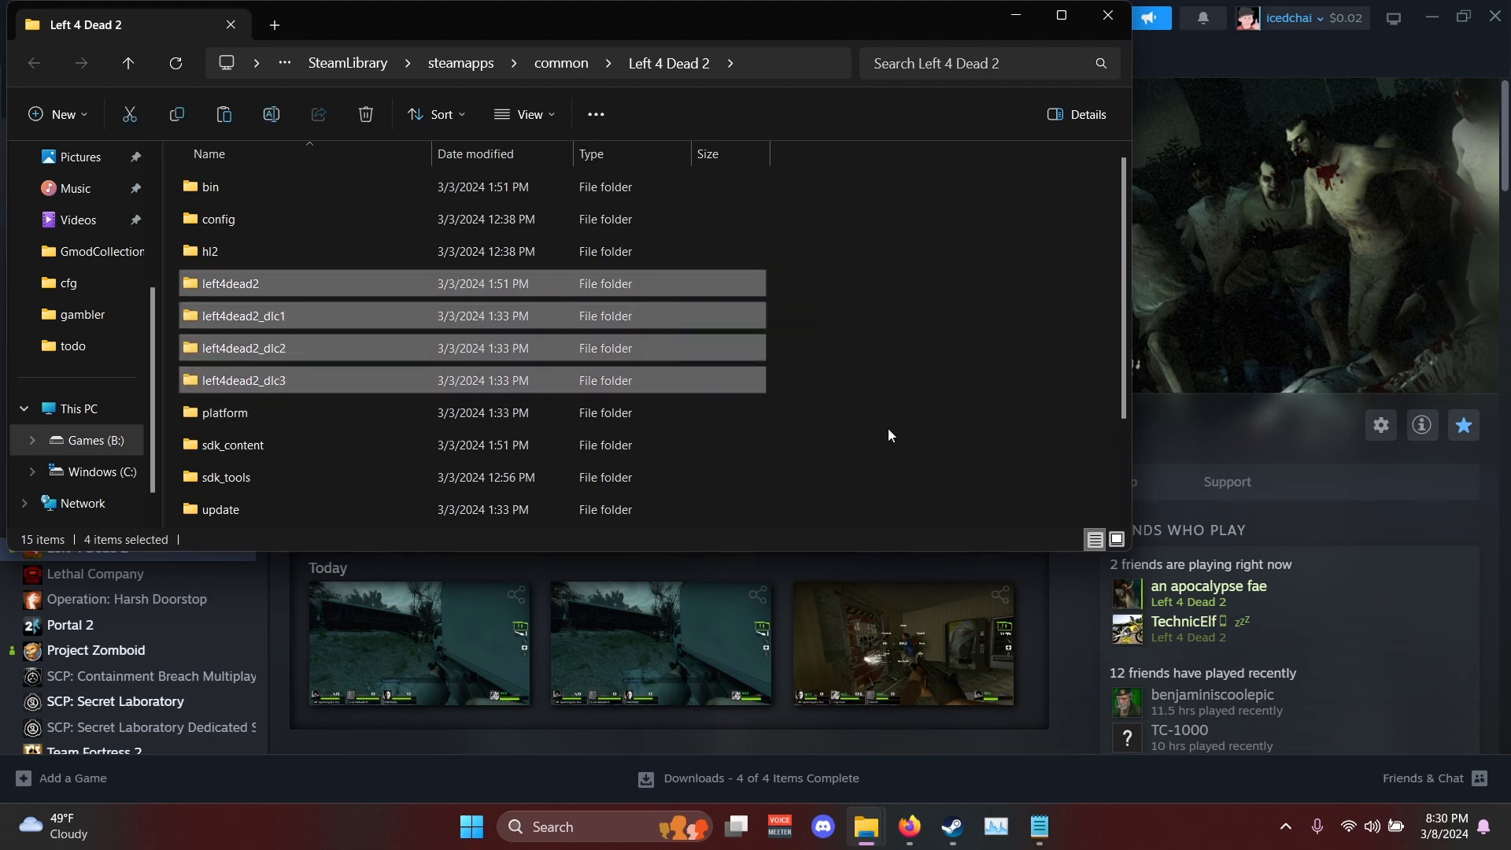
left_click(296, 283)
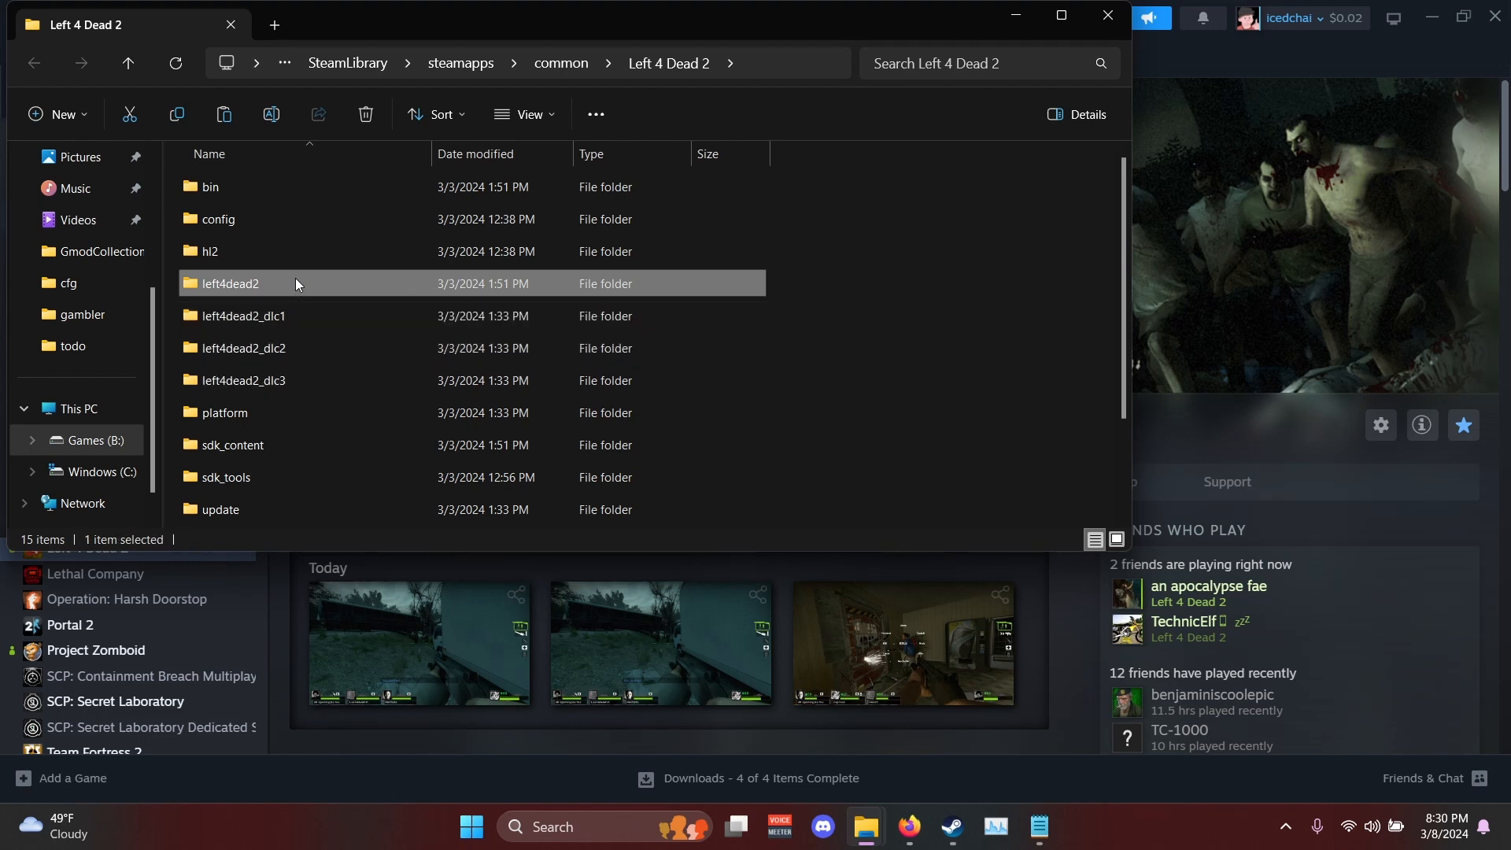
double_click(296, 283)
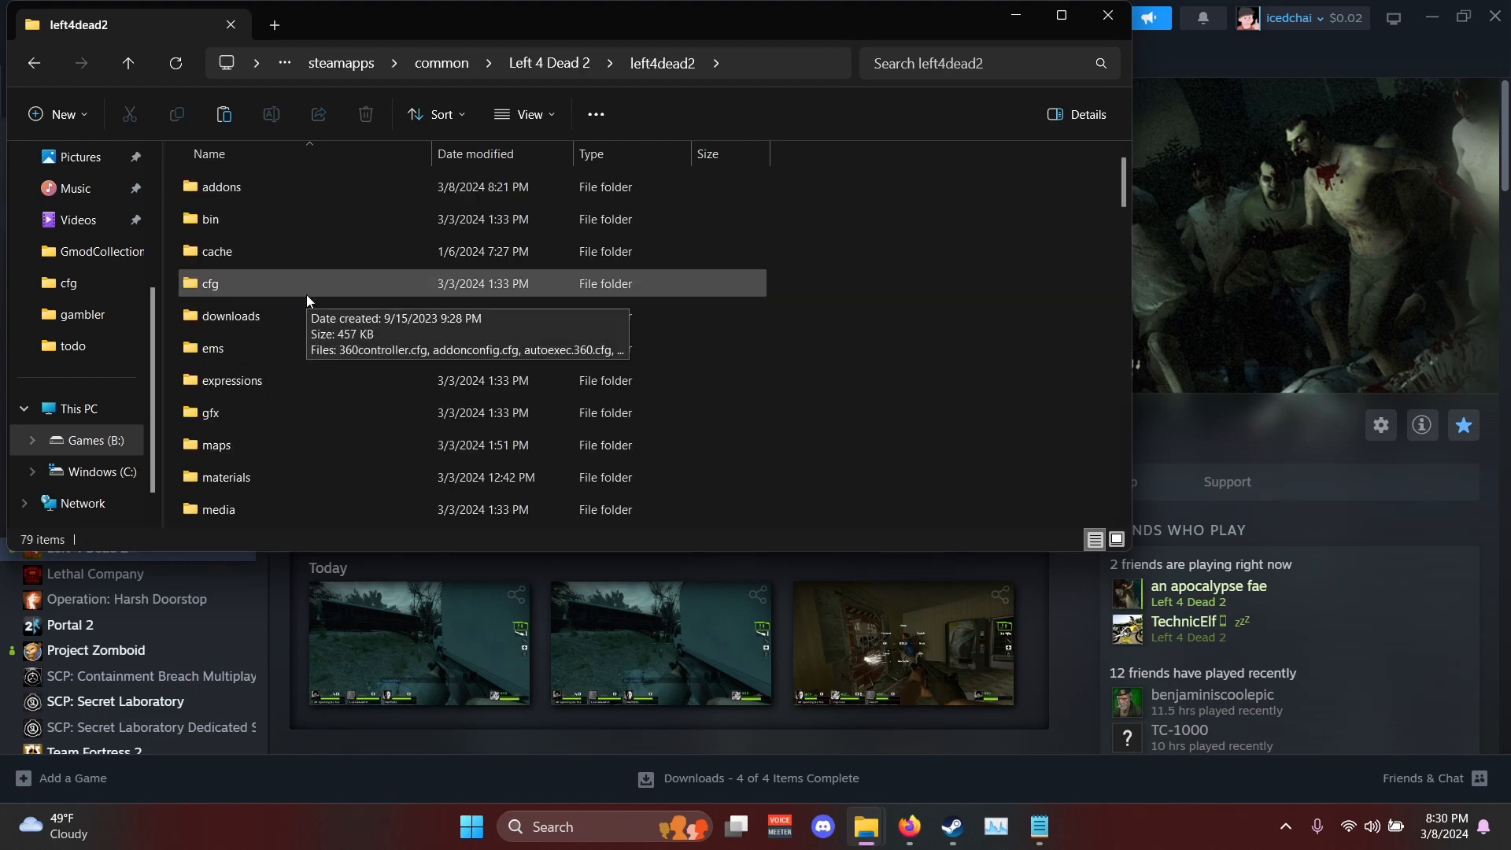
scroll(307, 300, "down", 3)
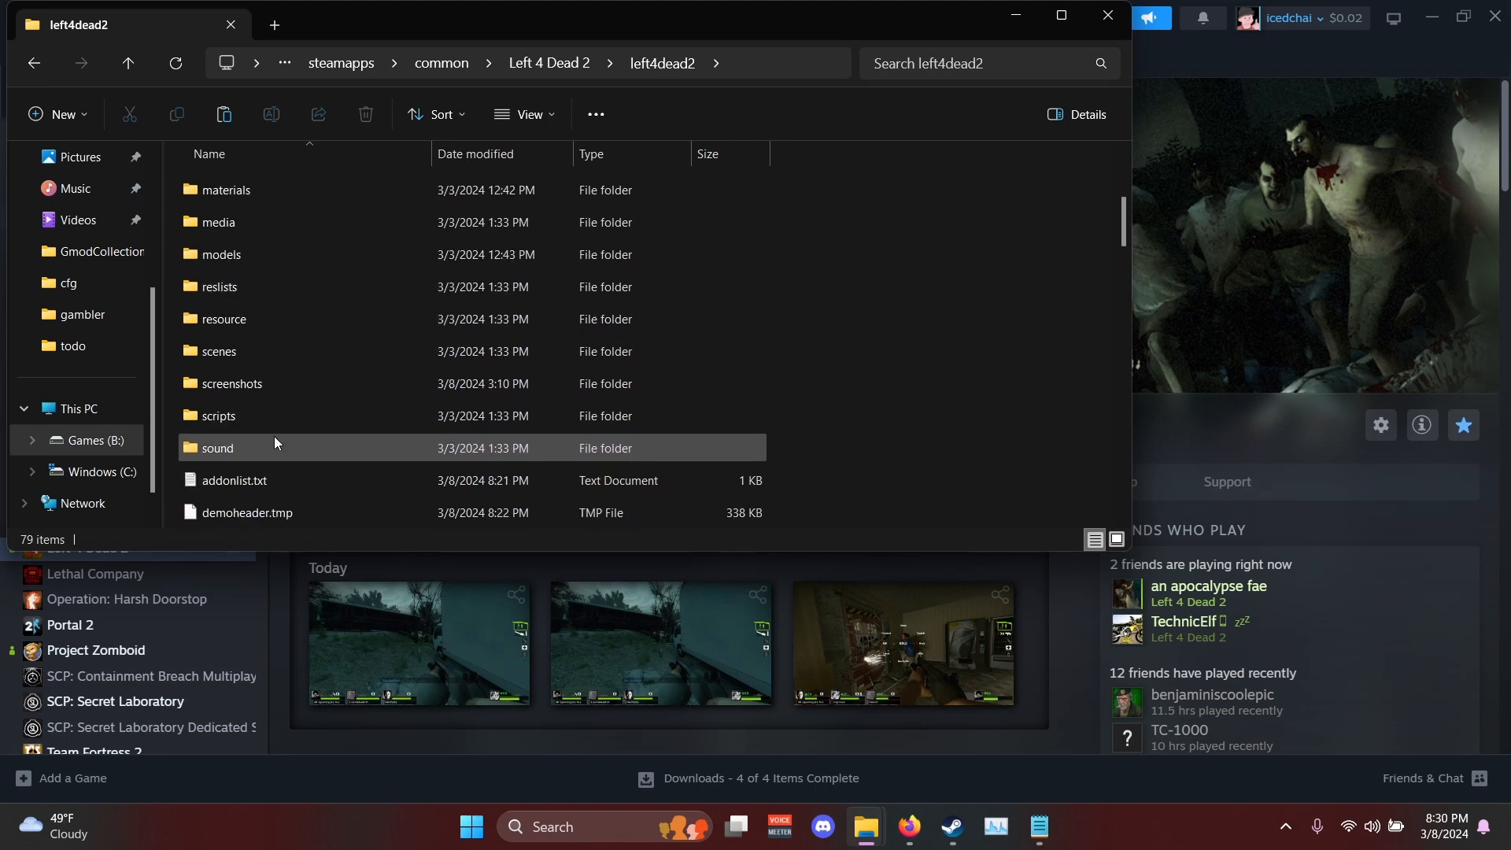
double_click(274, 443)
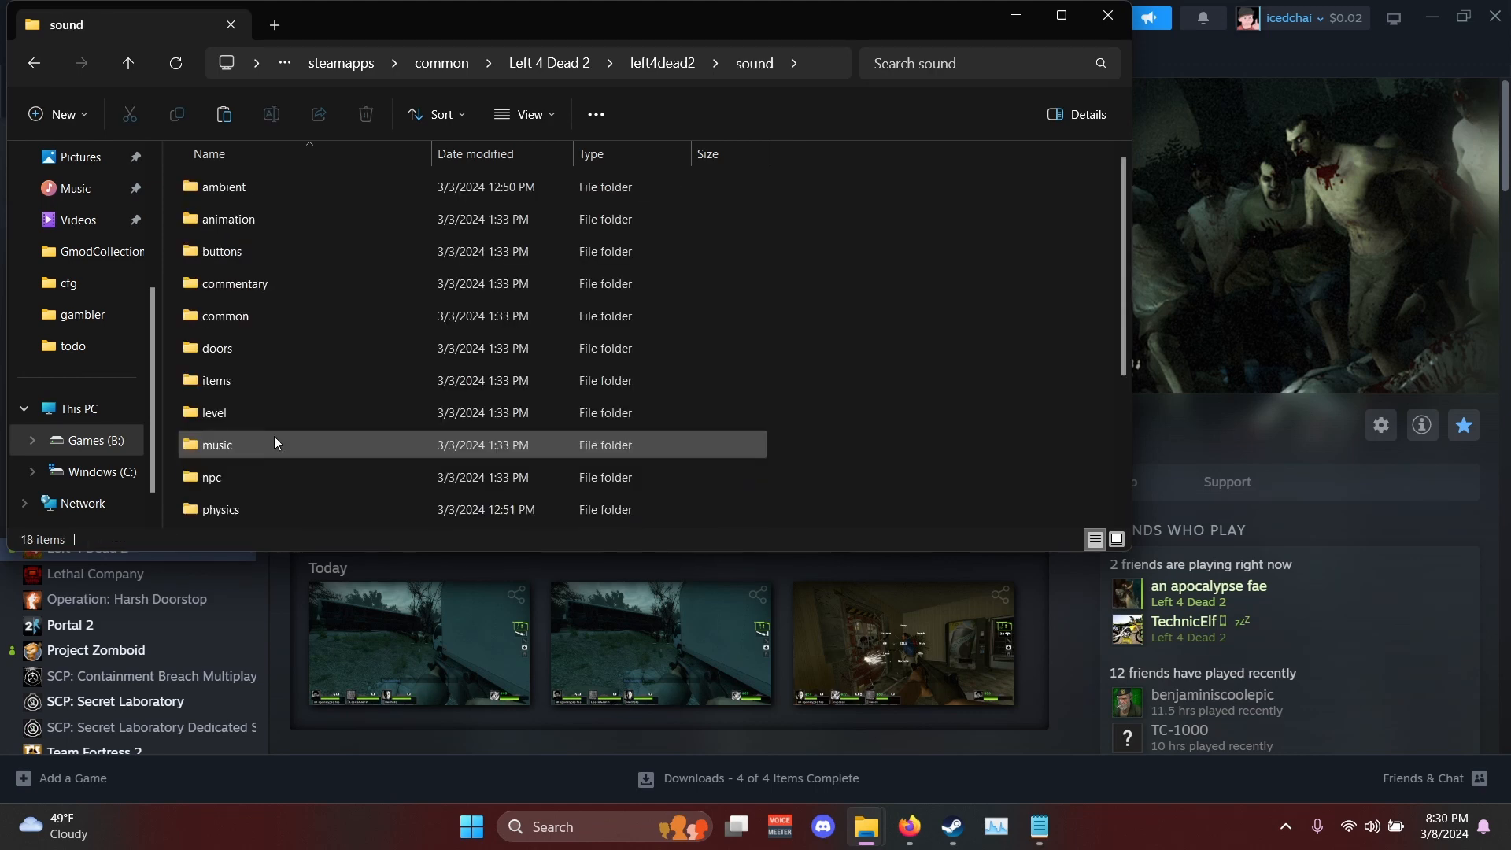
scroll(274, 436, "down", 1)
double_click(275, 474)
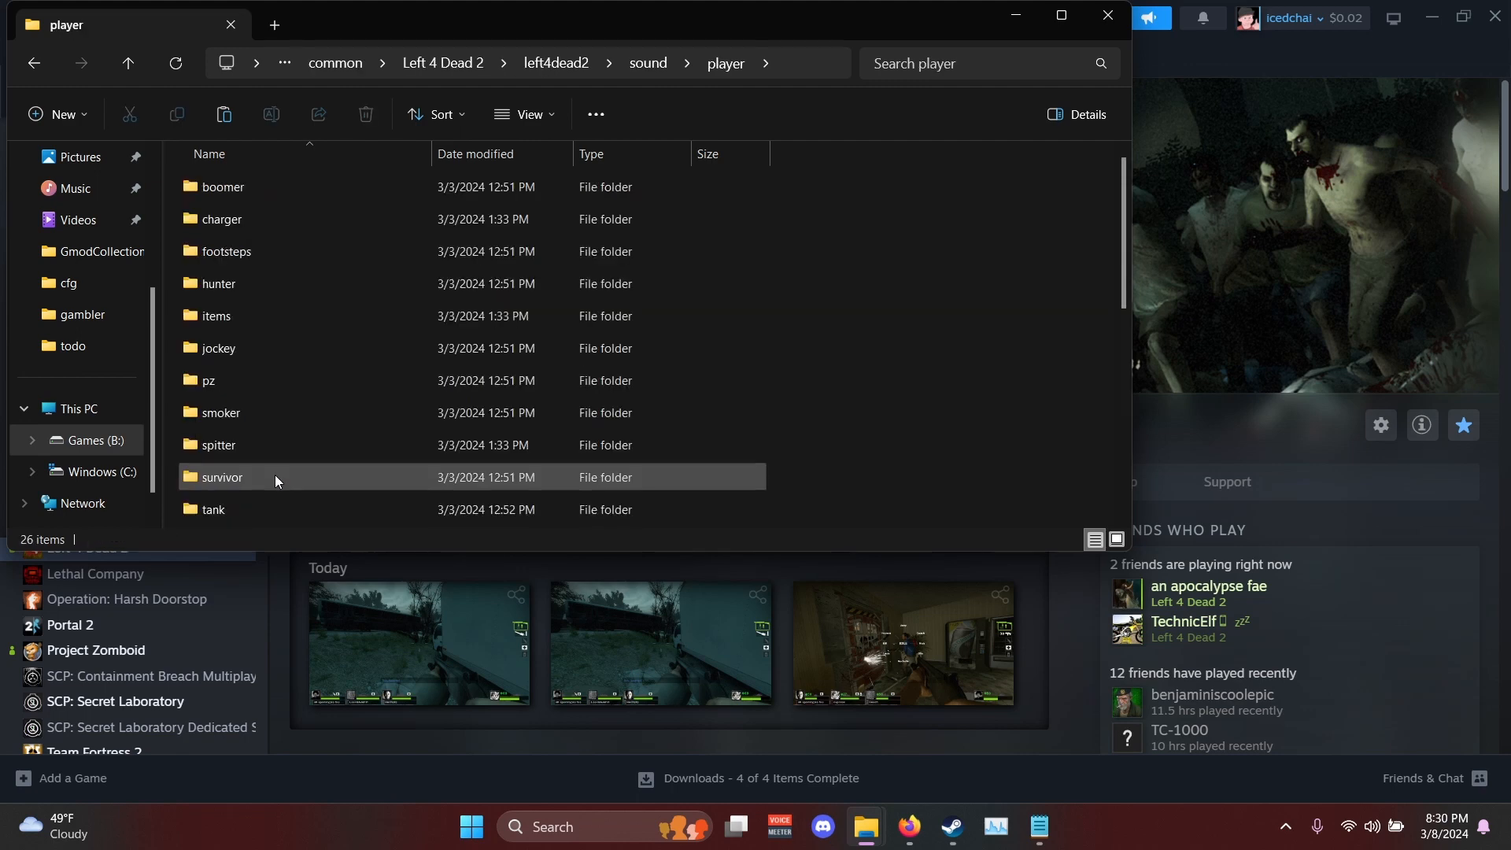
double_click(276, 475)
double_click(252, 320)
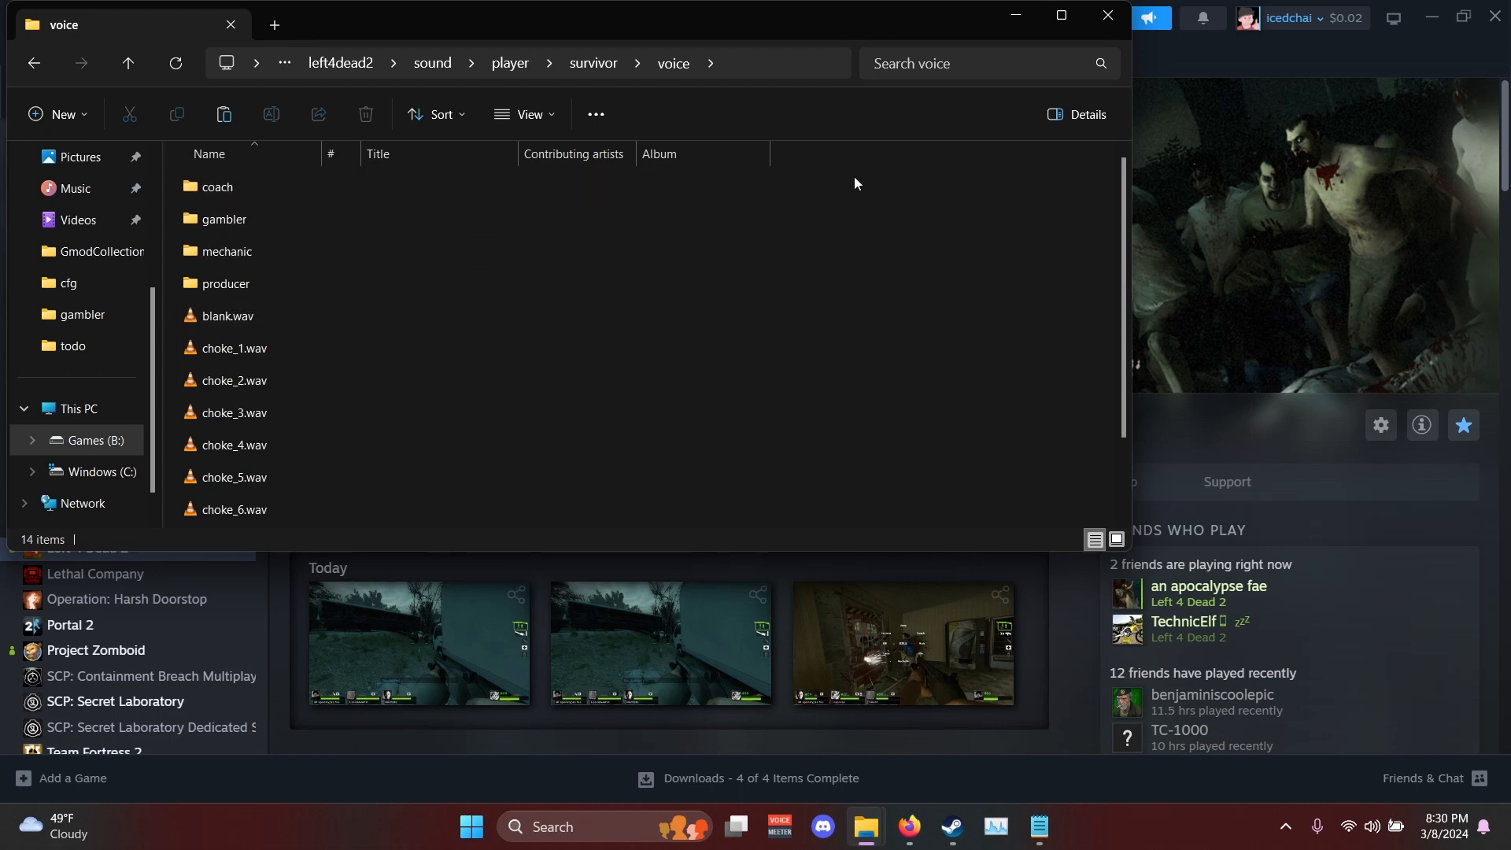
- Highlight the coach, gambler, mechanic and producer folders and review the note matching each folder name to its survivor
left_click_drag(781, 177, 590, 289)
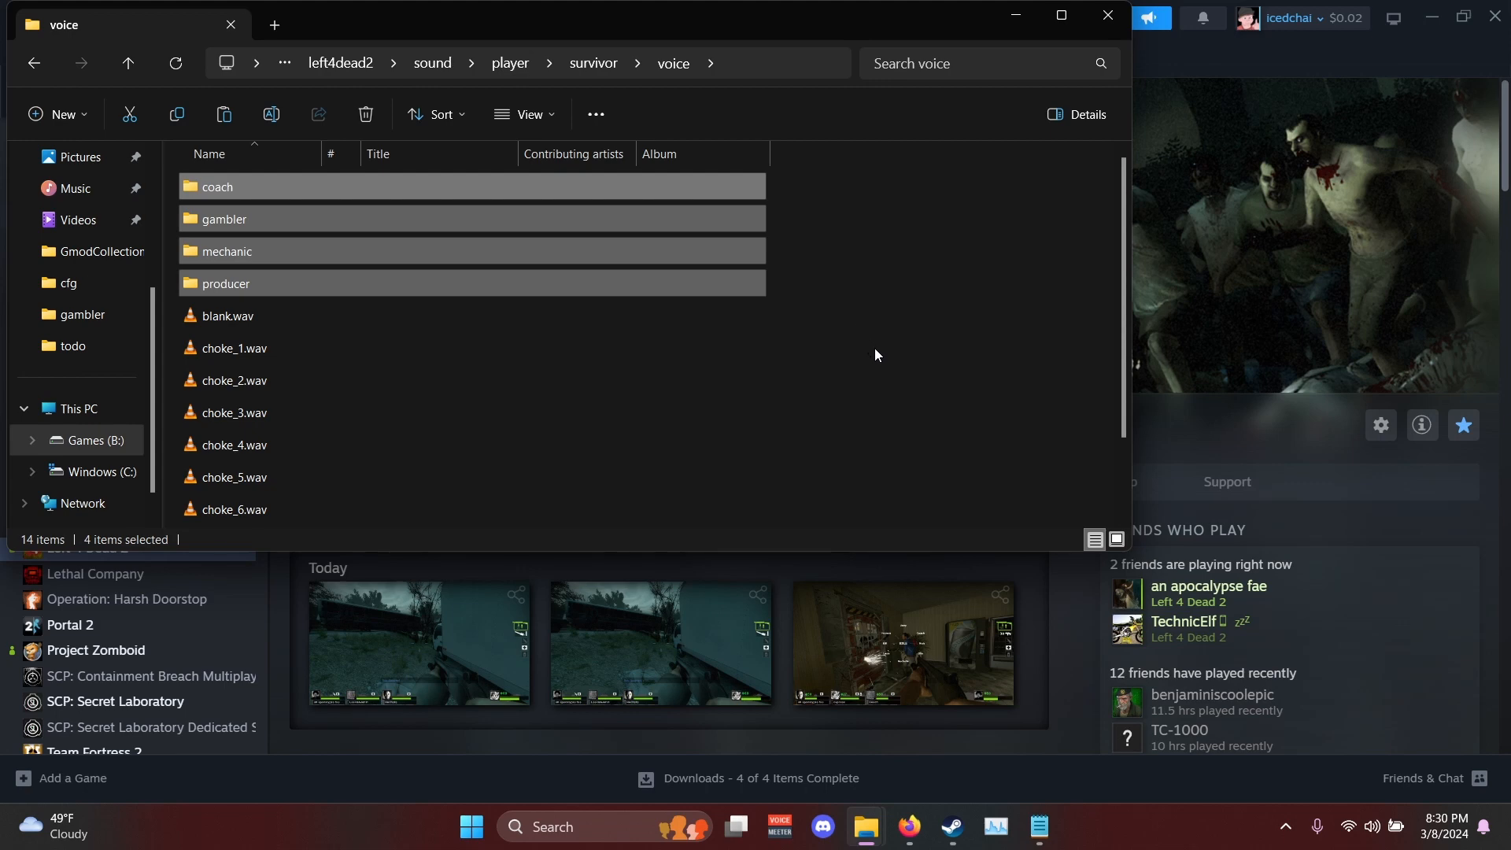
left_click(1040, 827)
scroll(645, 400, "down", 3)
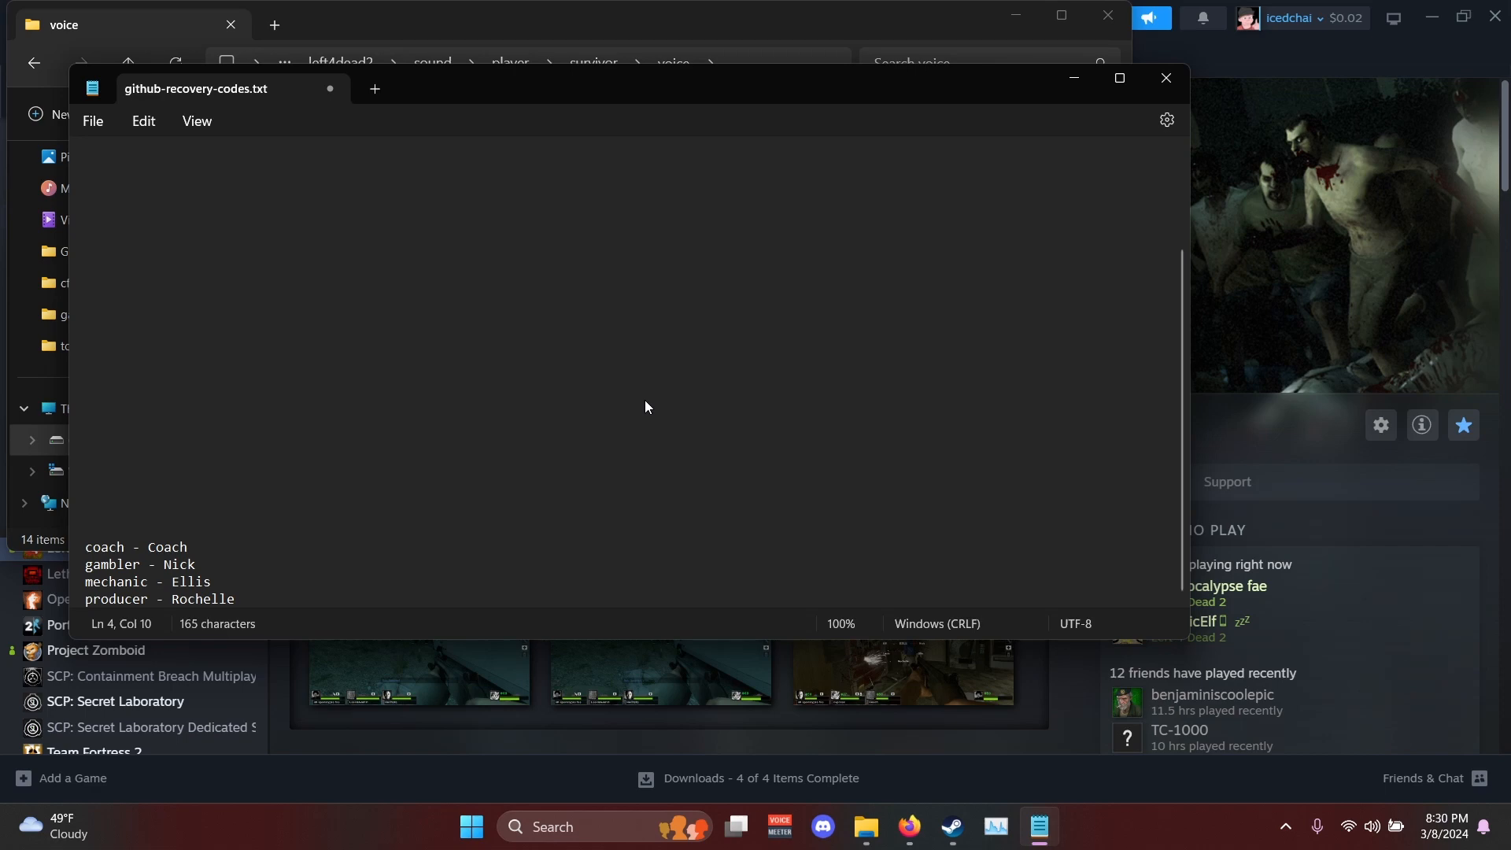
left_click(314, 593)
left_click_drag(300, 598, 93, 543)
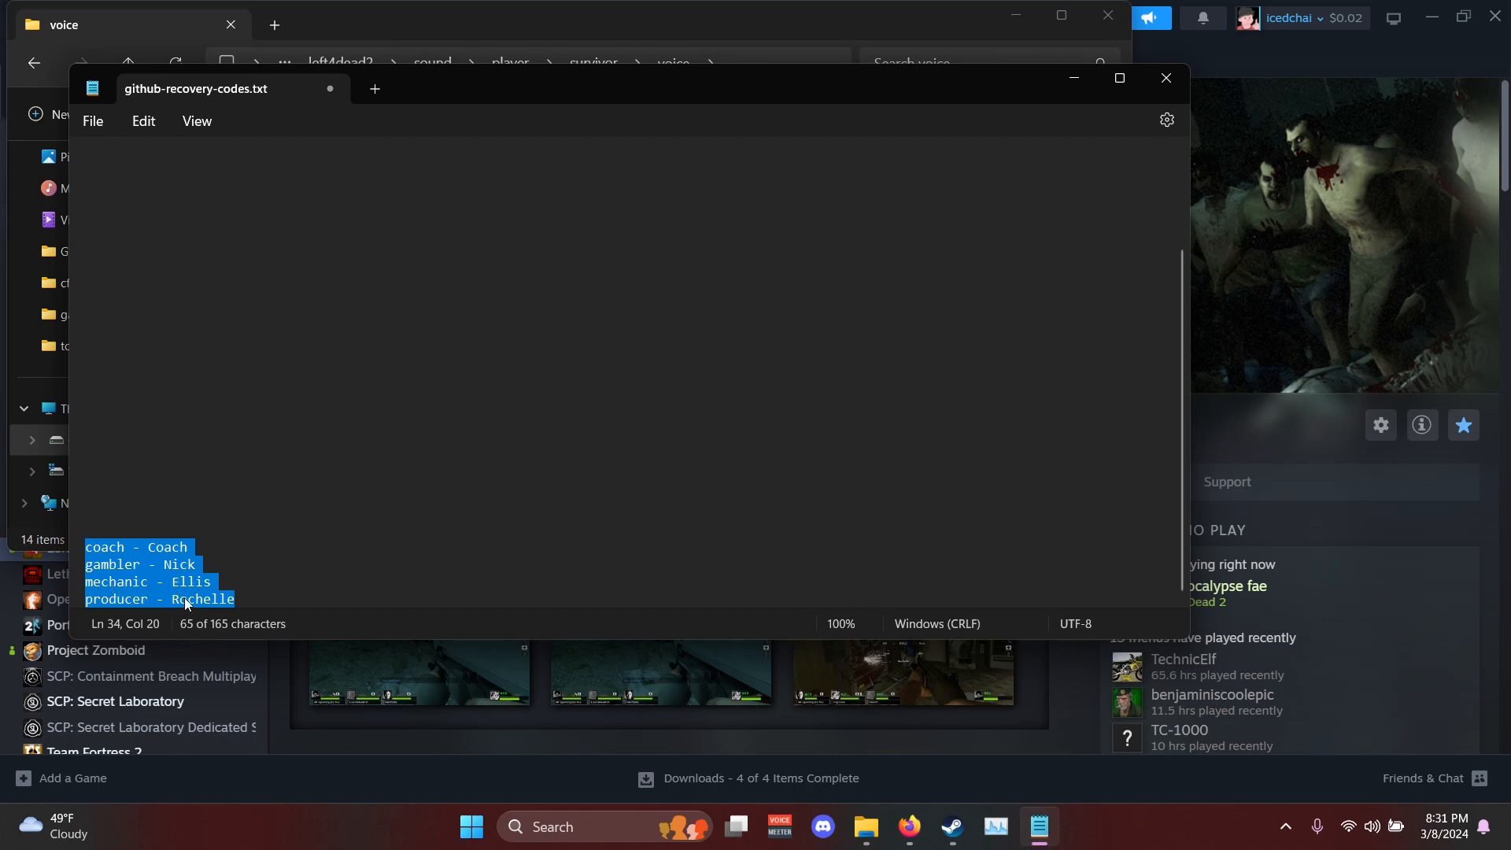
left_click(1066, 78)
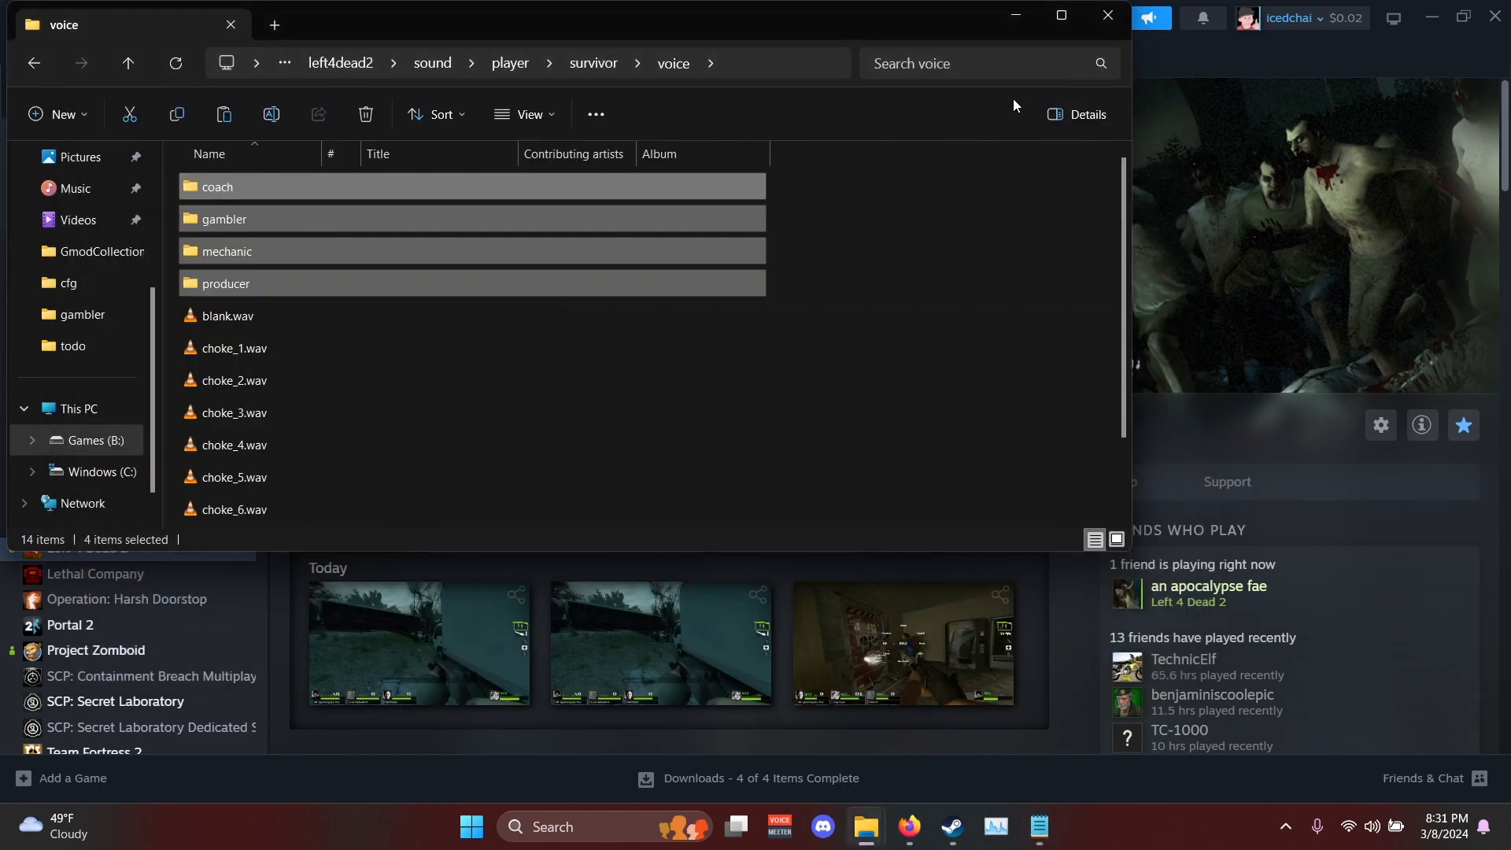
- Copy the mechanic folder from the voice folder to the desktop, clear the open windows away and place it in free space
left_click(709, 219)
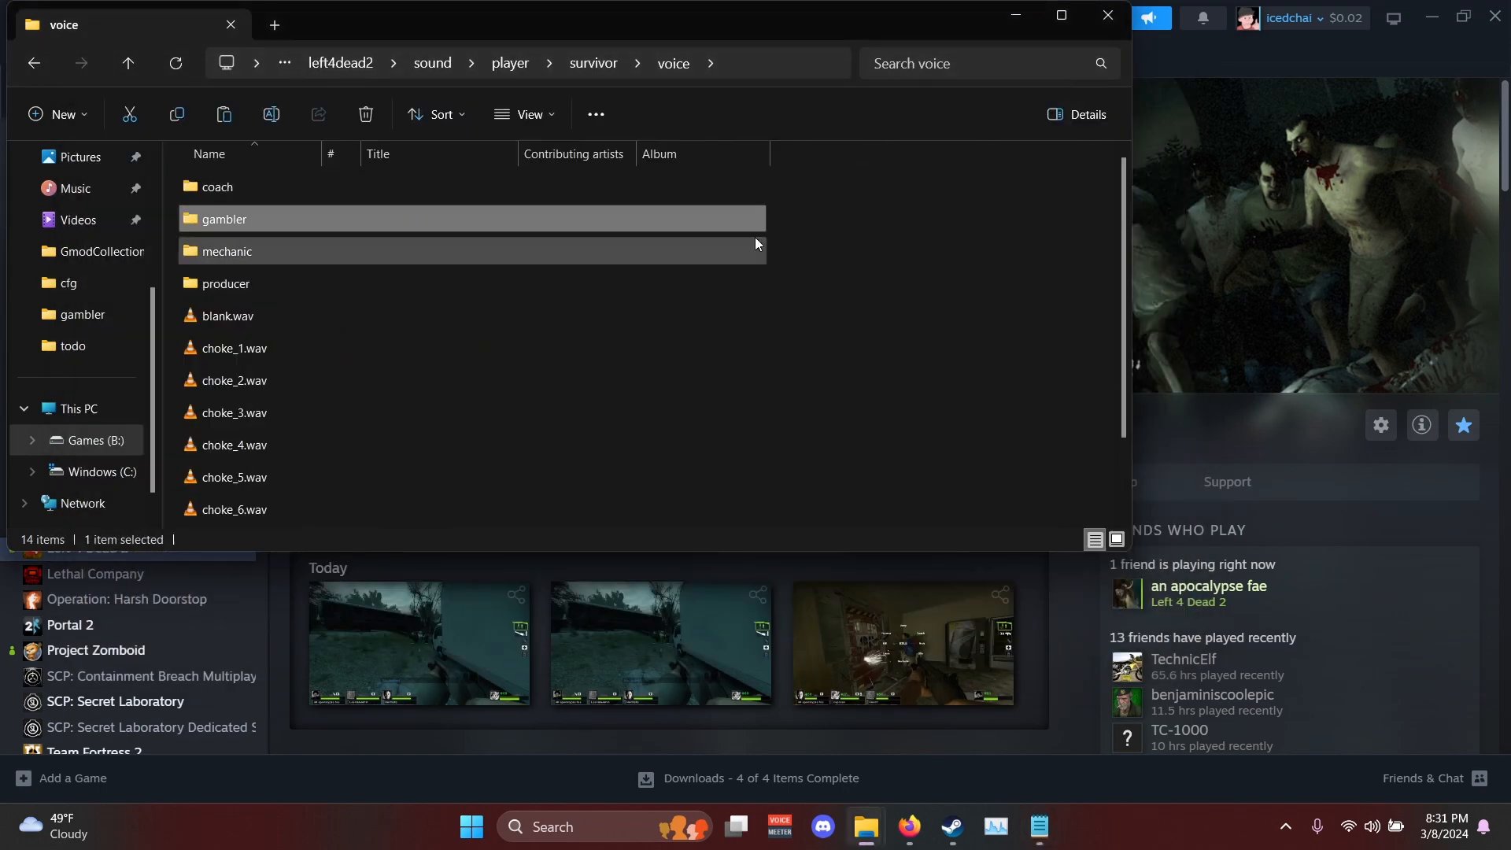
left_click(1433, 16)
left_click_drag(707, 20, 1313, 54)
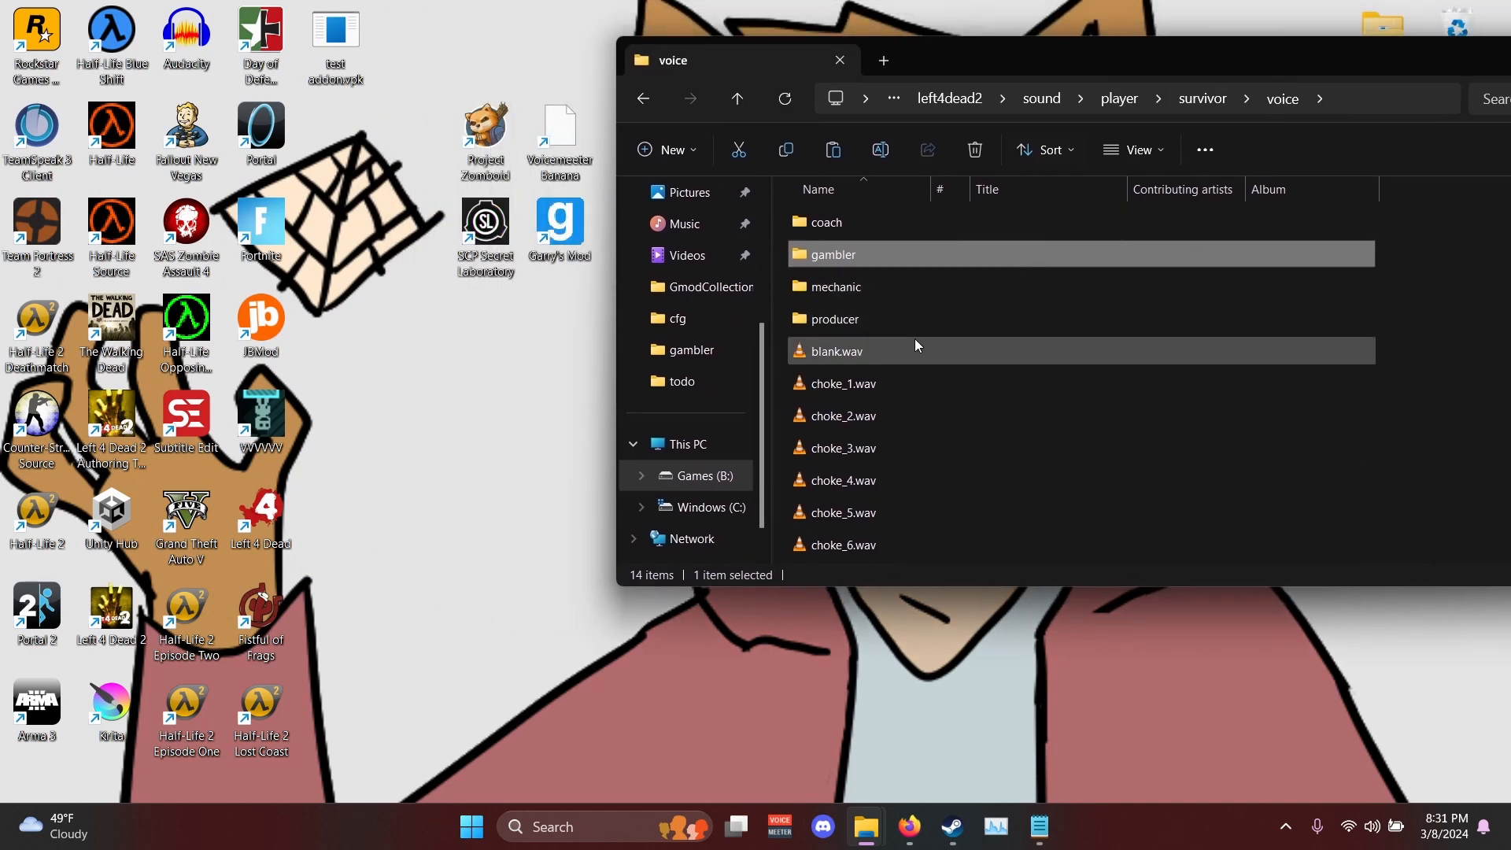
left_click(894, 295)
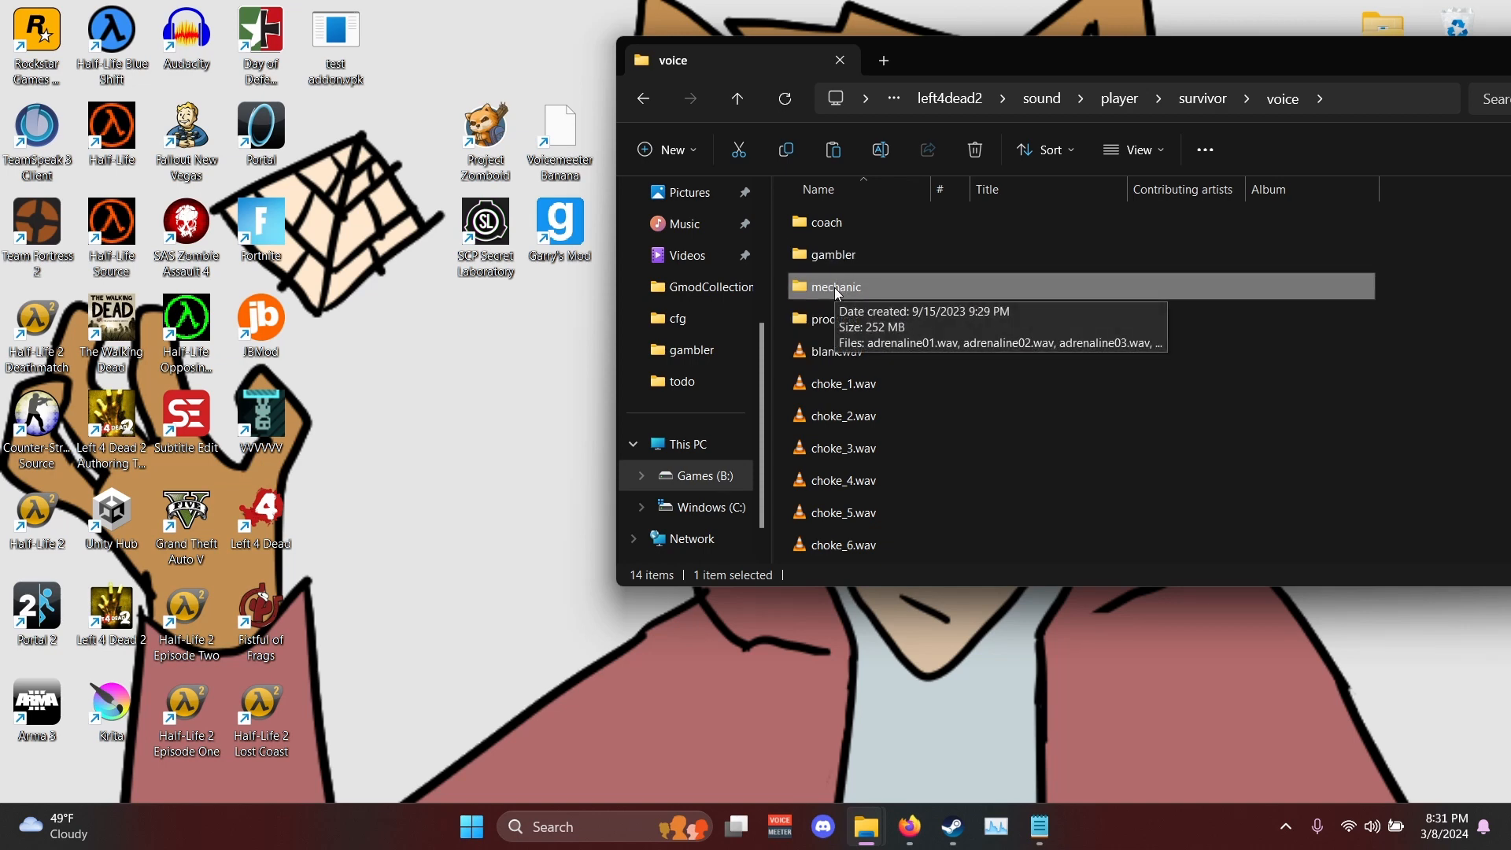
left_click_drag(835, 288, 404, 386)
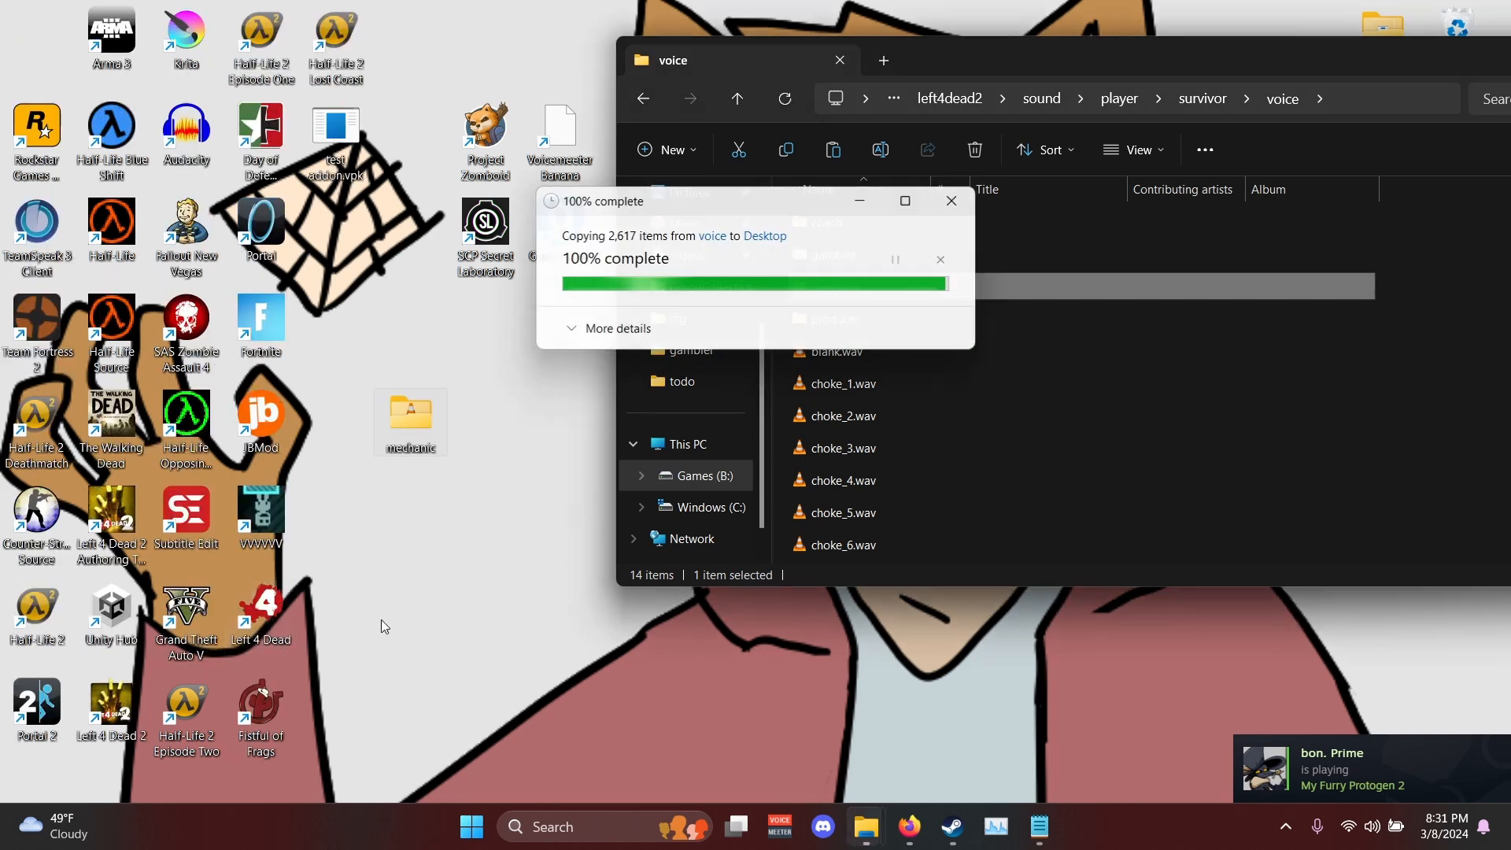
left_click_drag(1446, 40, 1231, 185)
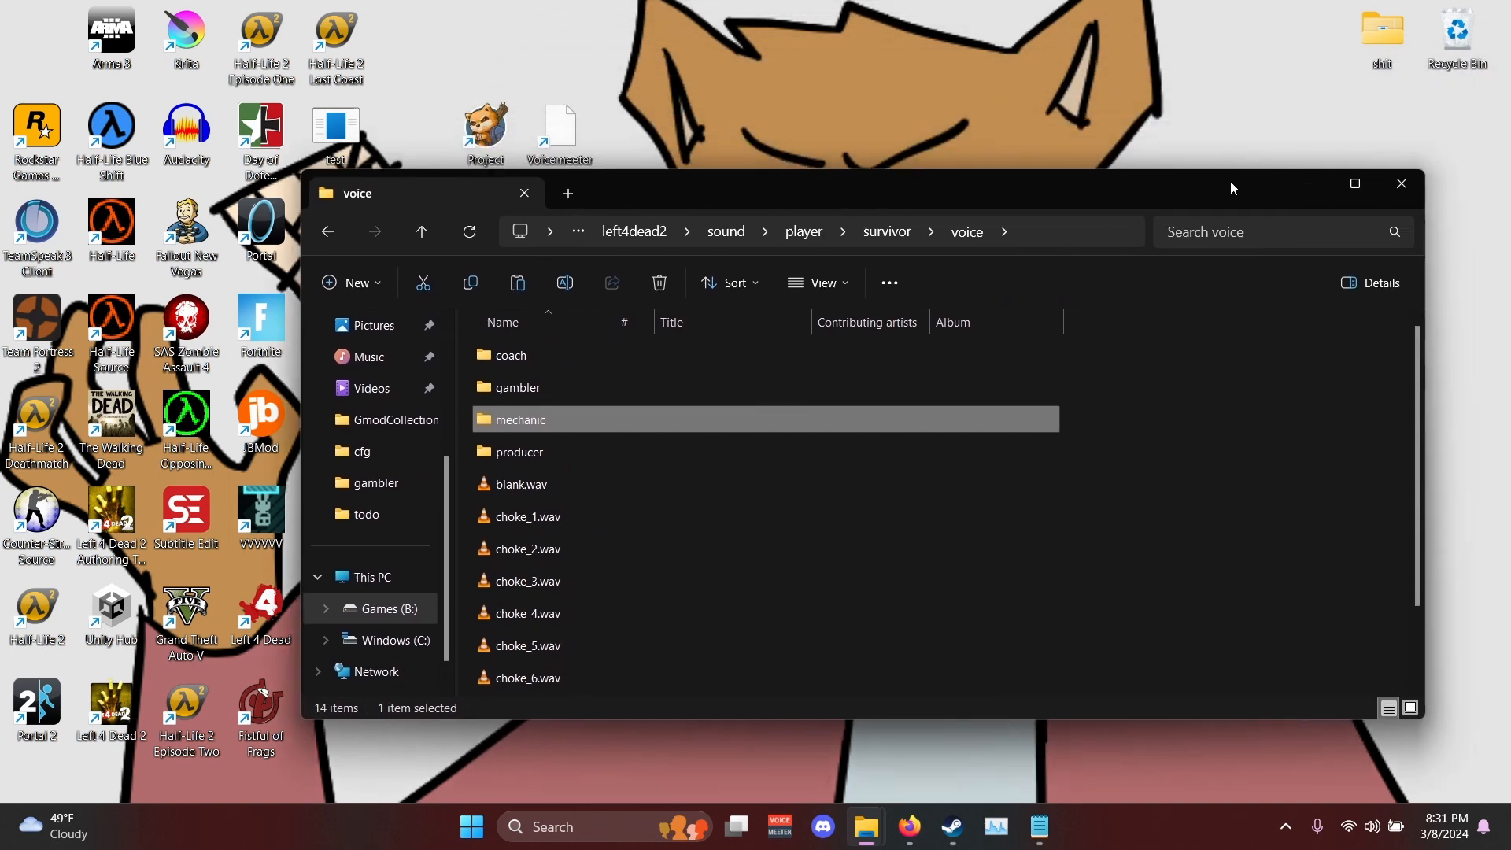
left_click(1306, 182)
left_click_drag(442, 411, 503, 370)
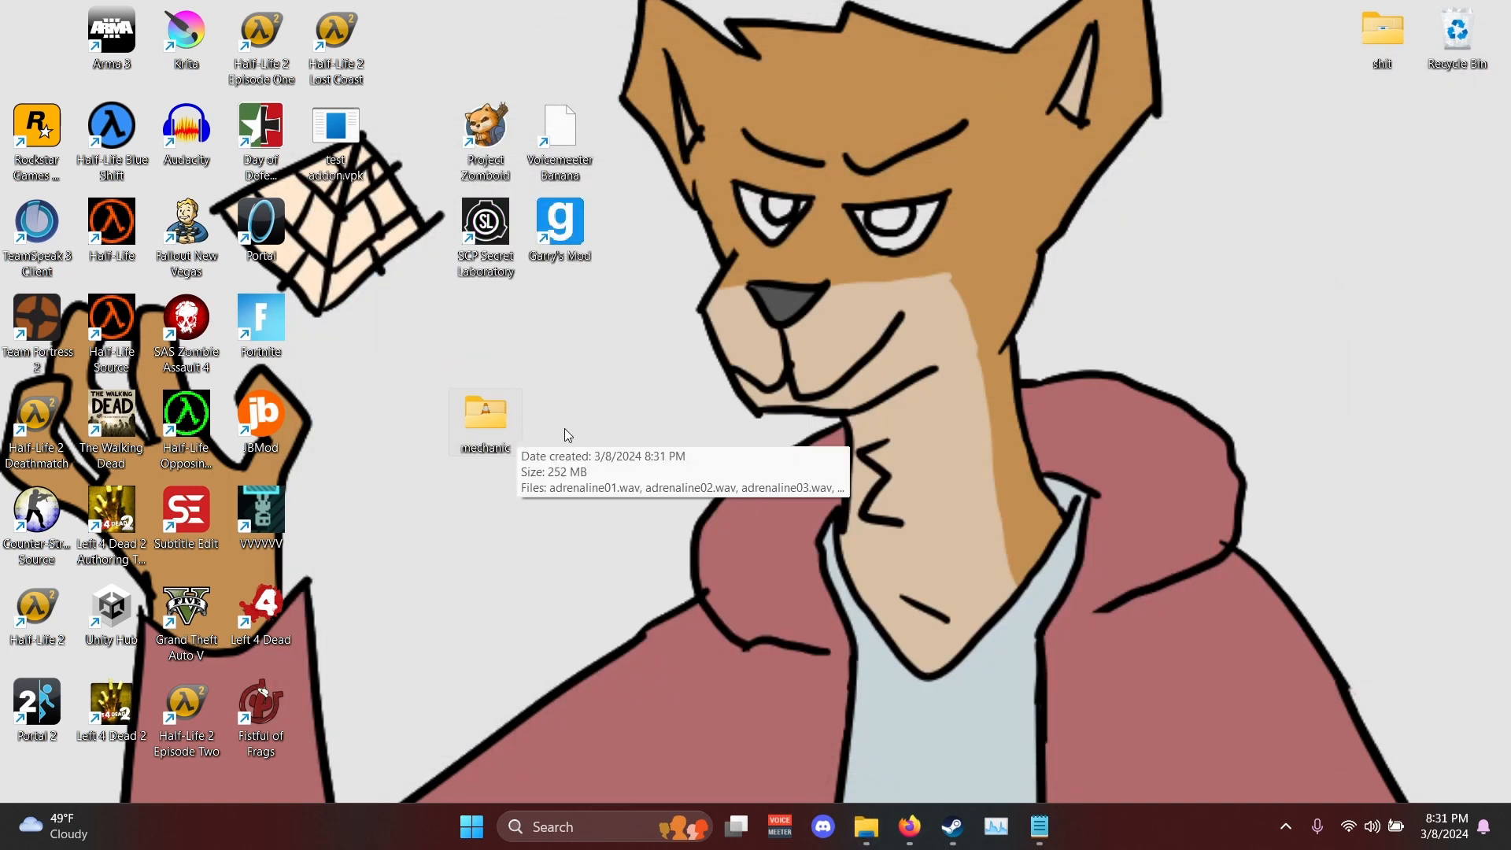
- Create a new desktop folder named todo
key("ctrl+shift+n")
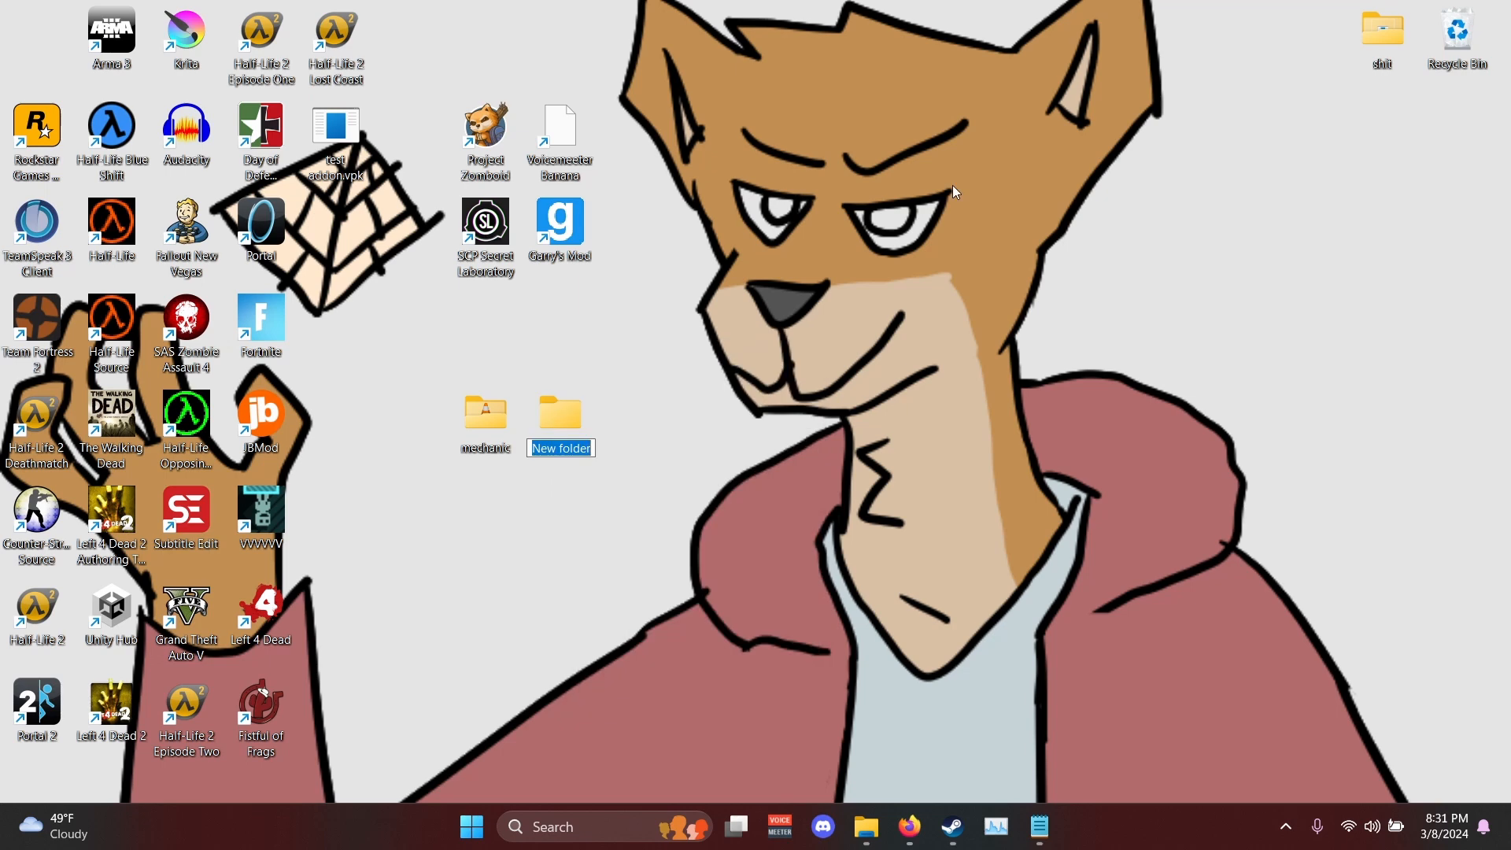
type("todo")
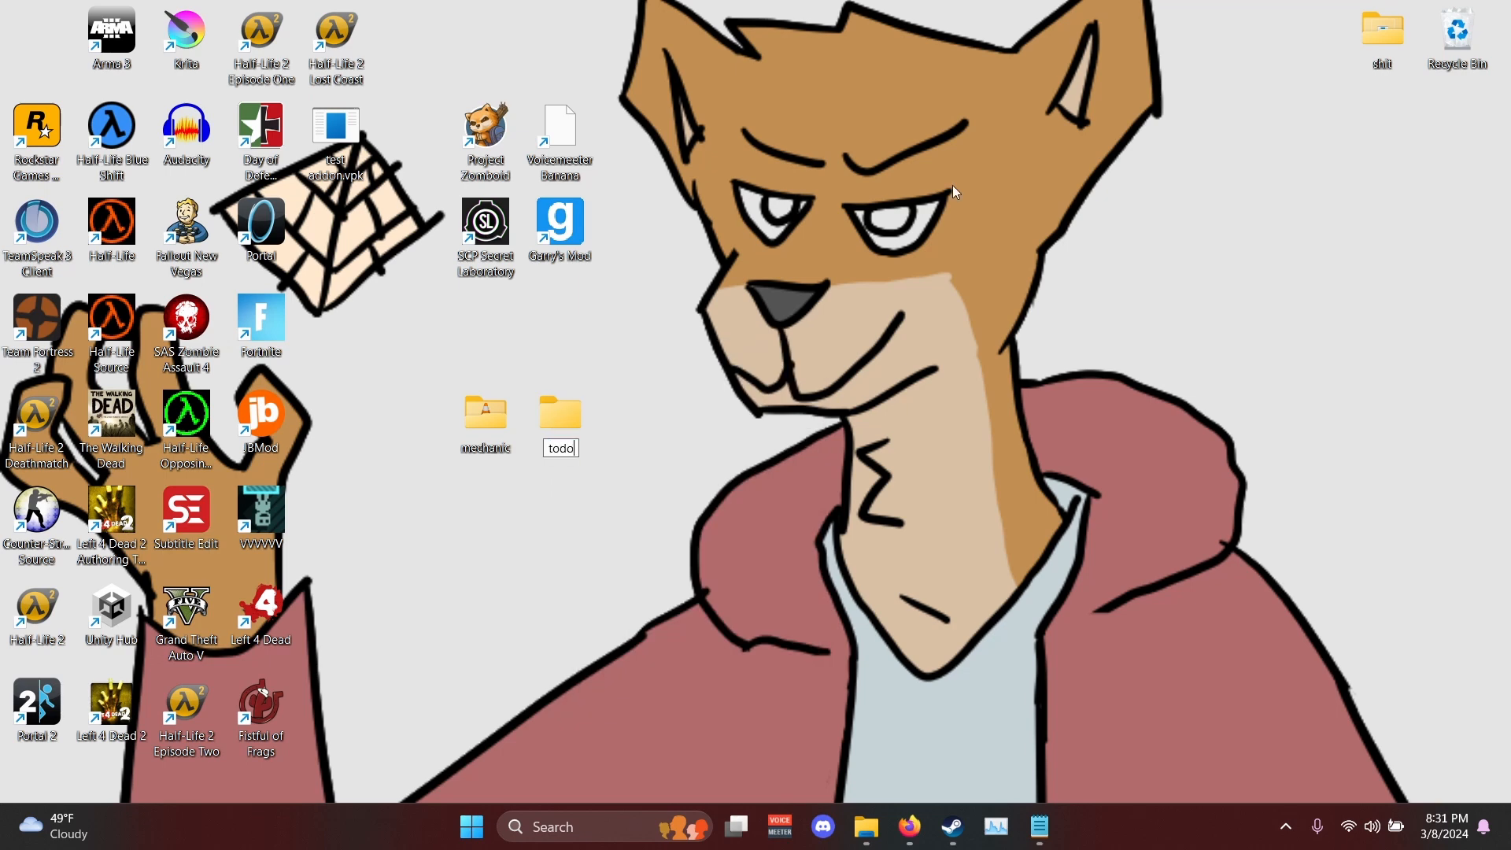
key("Return")
- Create another desktop folder named voicelines and place it beside the todo folder
right_click(632, 451)
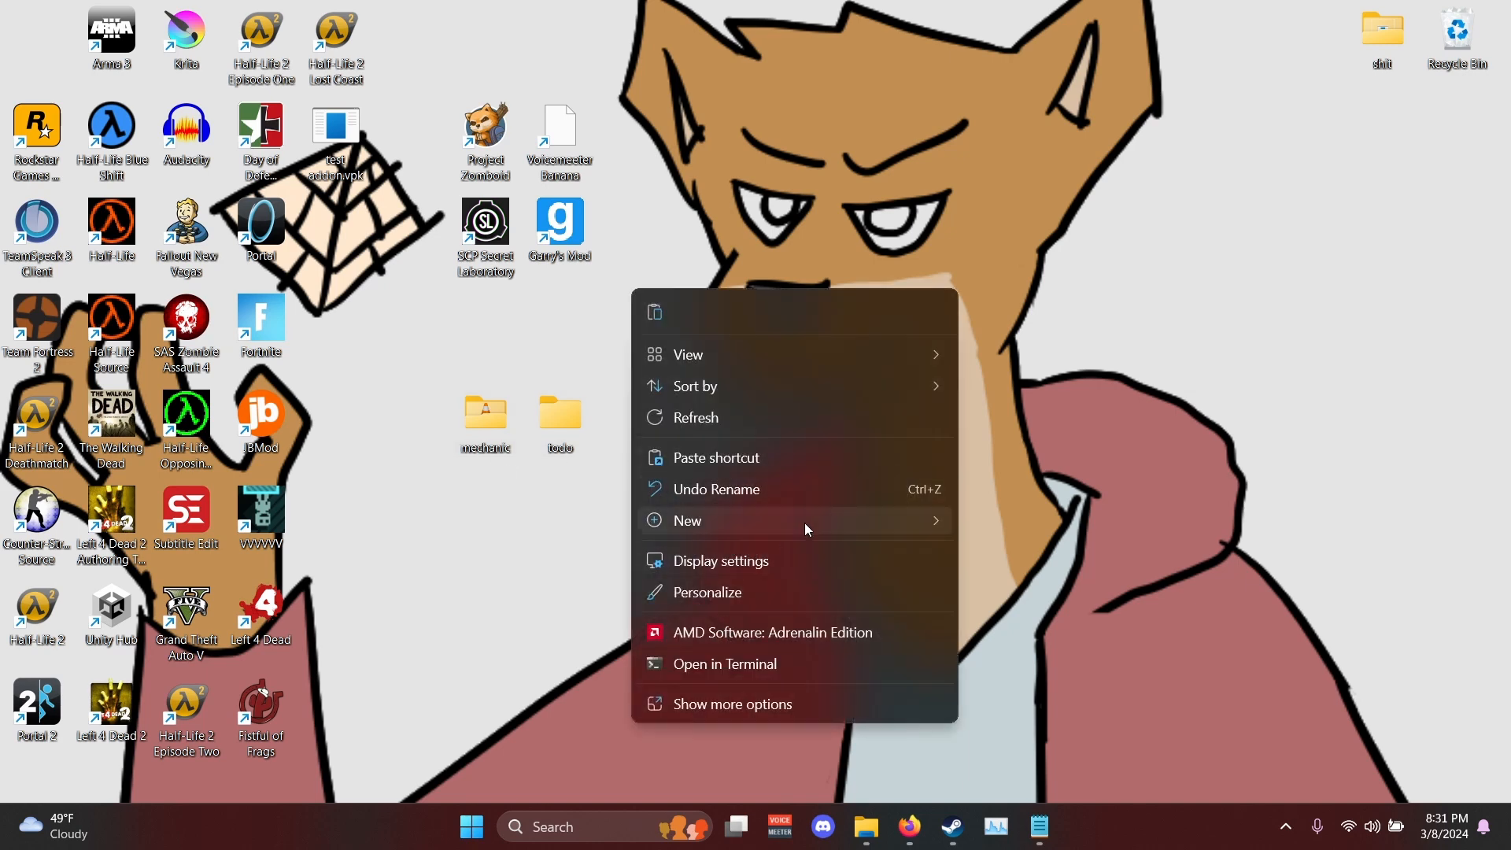
mouse_move(813, 519)
left_click(1064, 180)
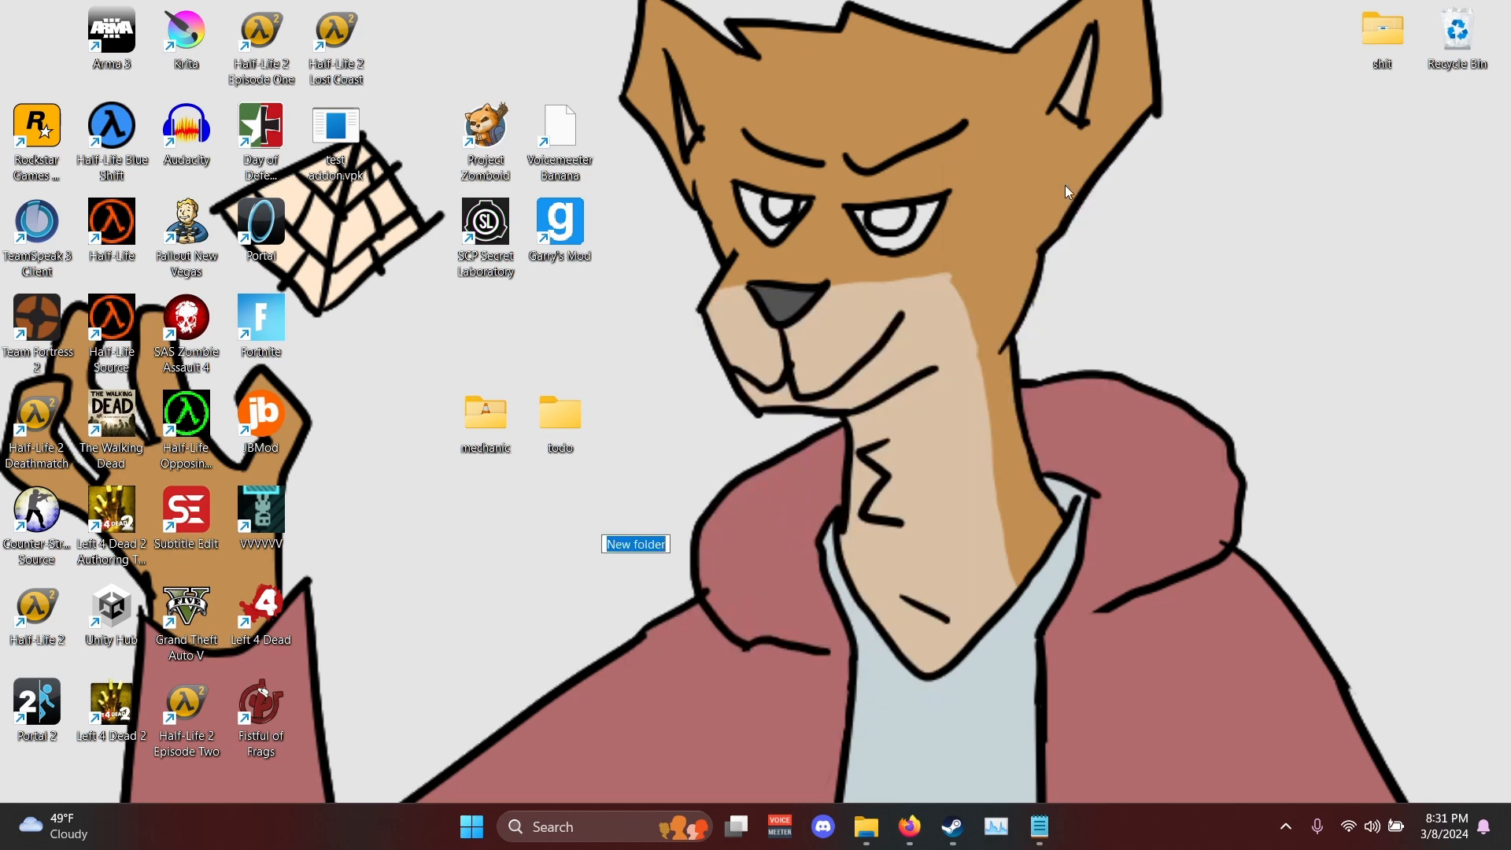
type("voicelines")
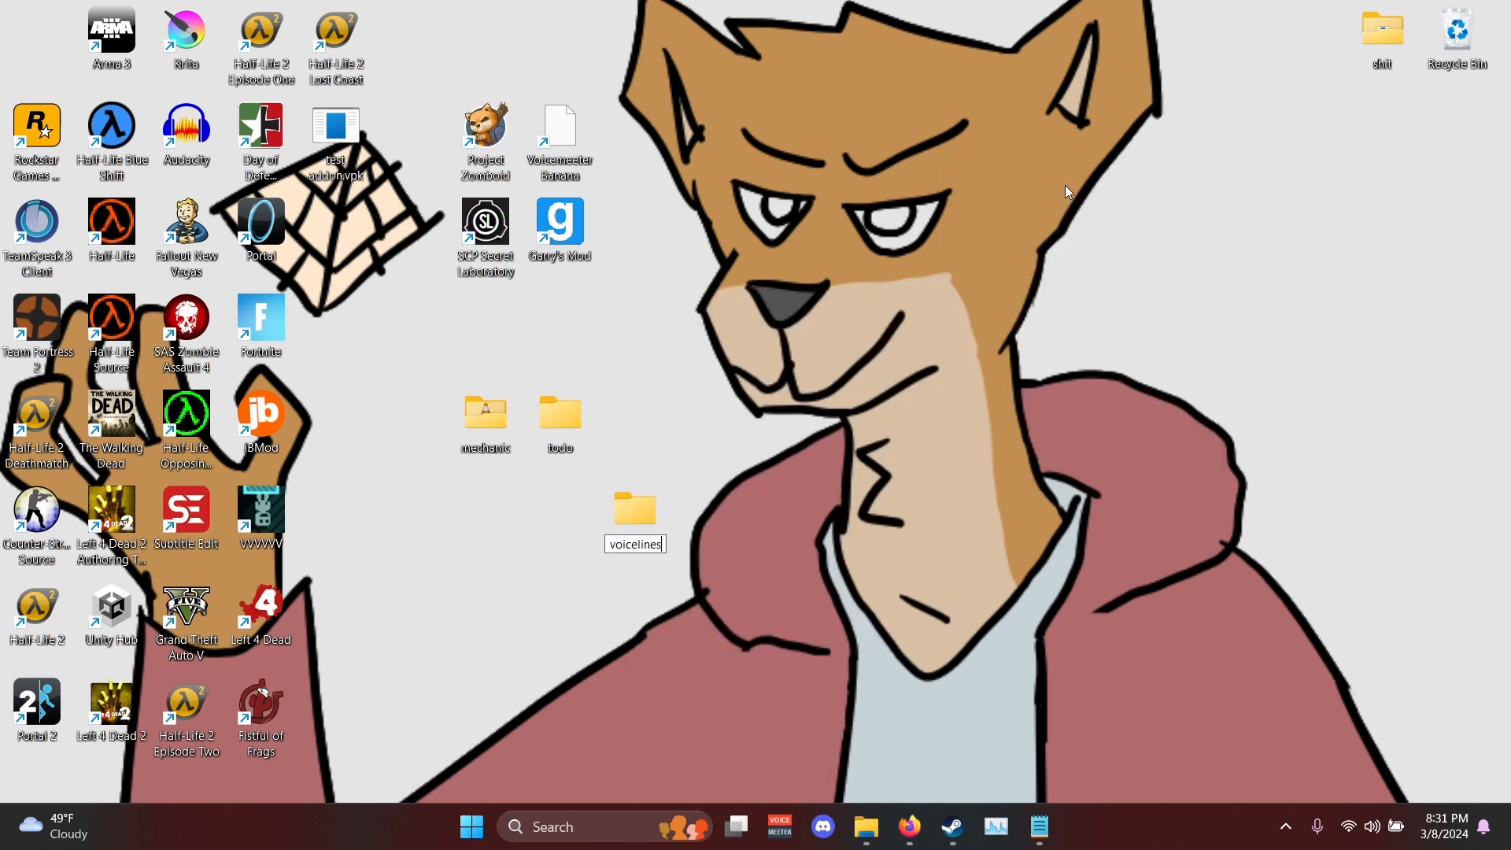
key("Return")
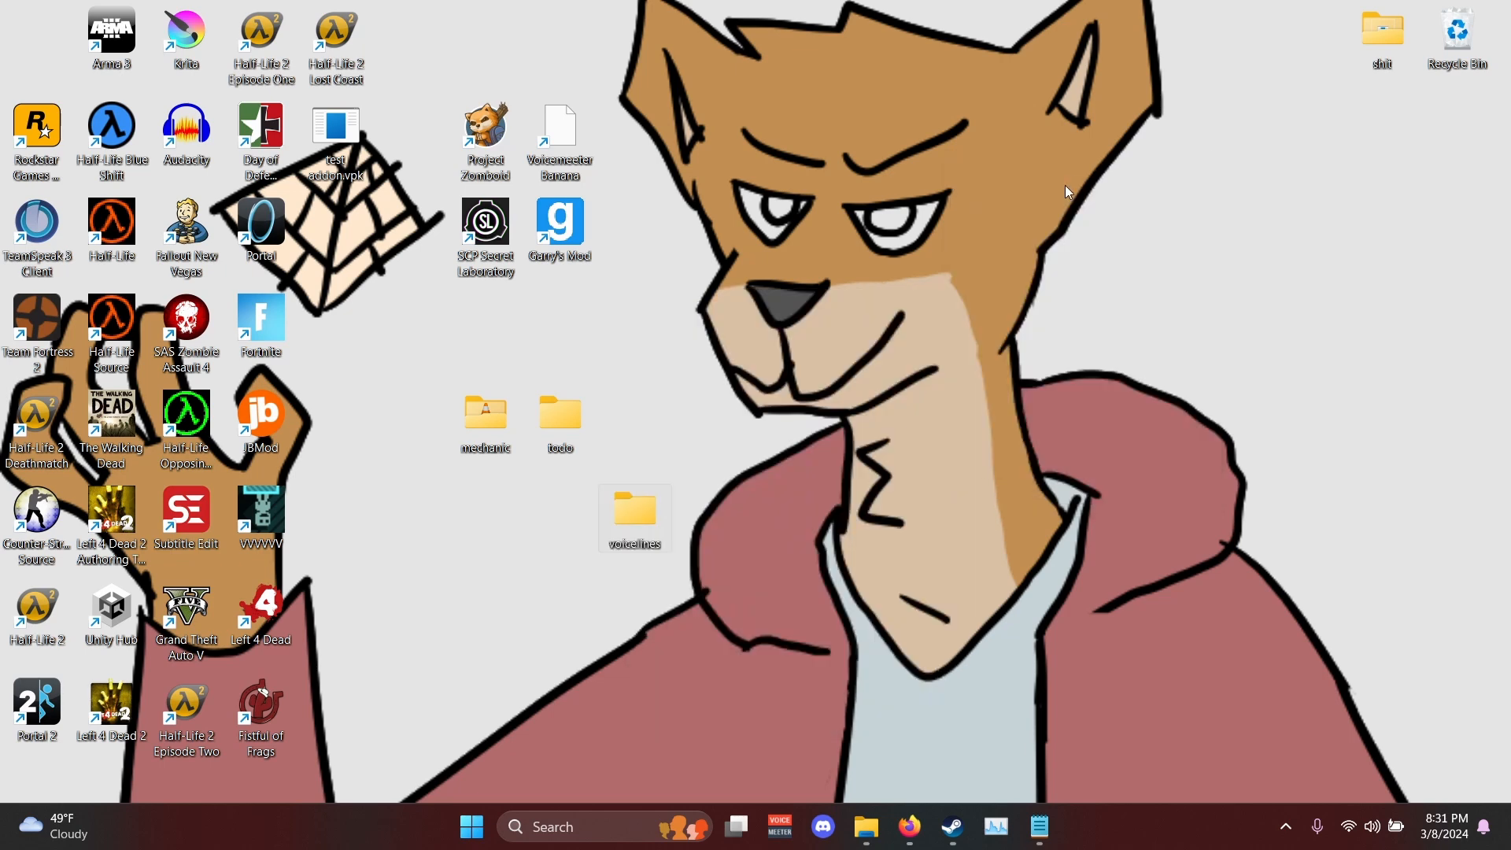
left_click_drag(643, 439, 621, 471)
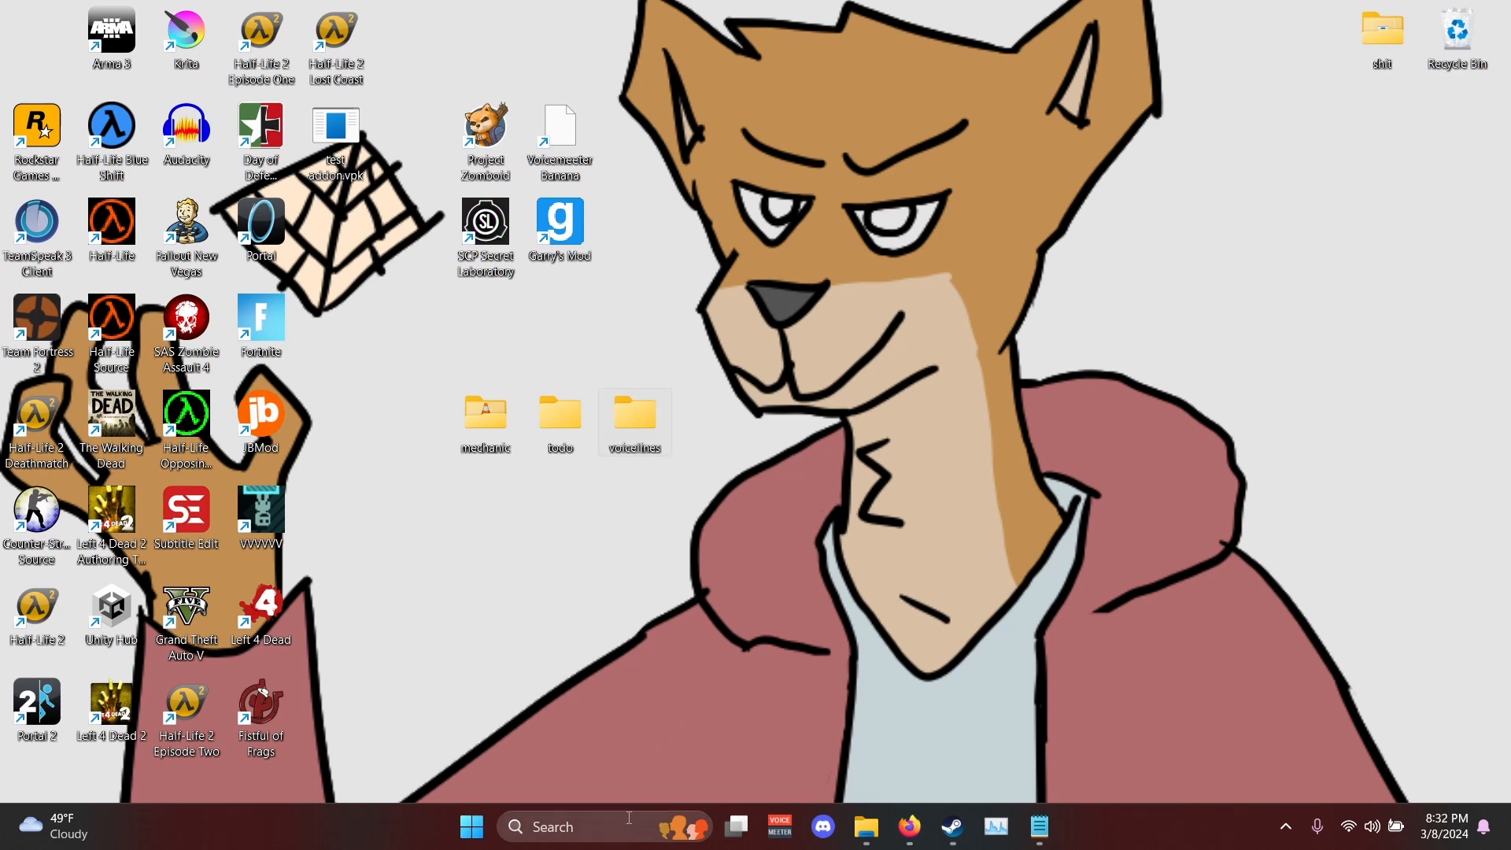
- Launch Audacity and arrange it side by side with the opened mechanic folder from the desktop
key("super")
type("aud")
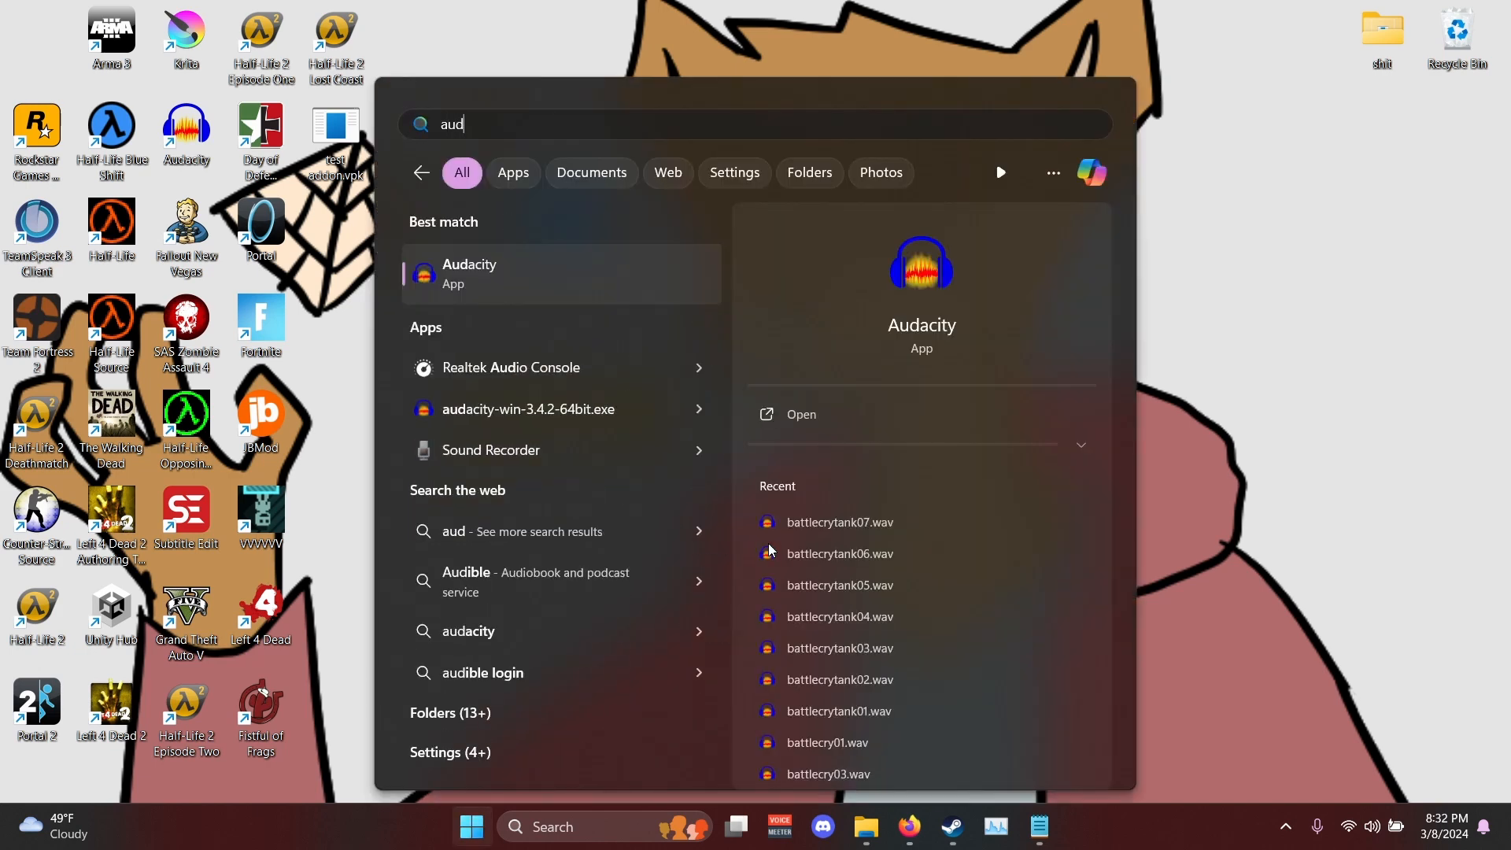
key("Return")
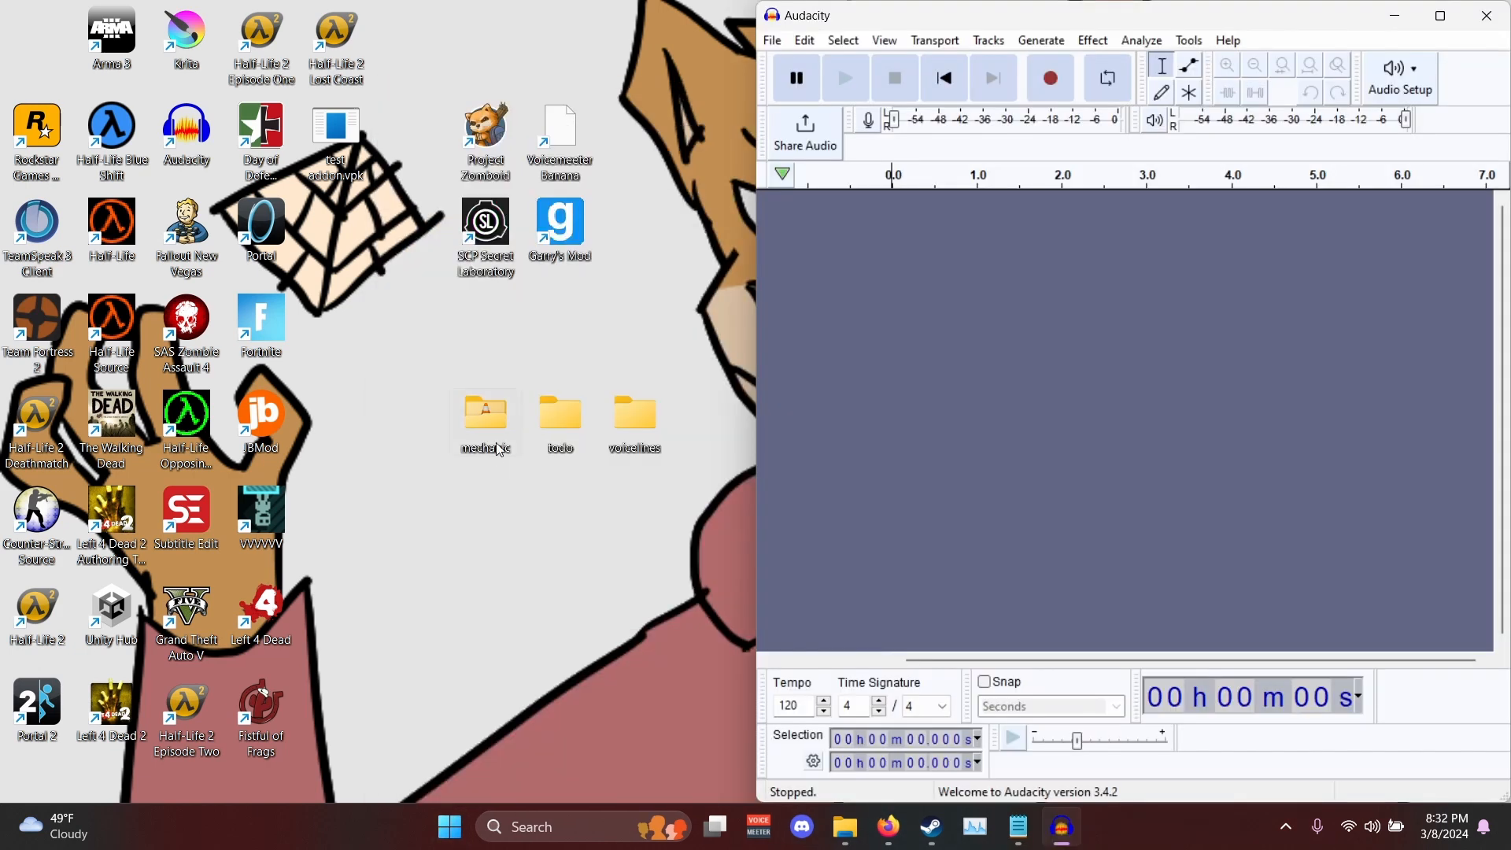
double_click(500, 450)
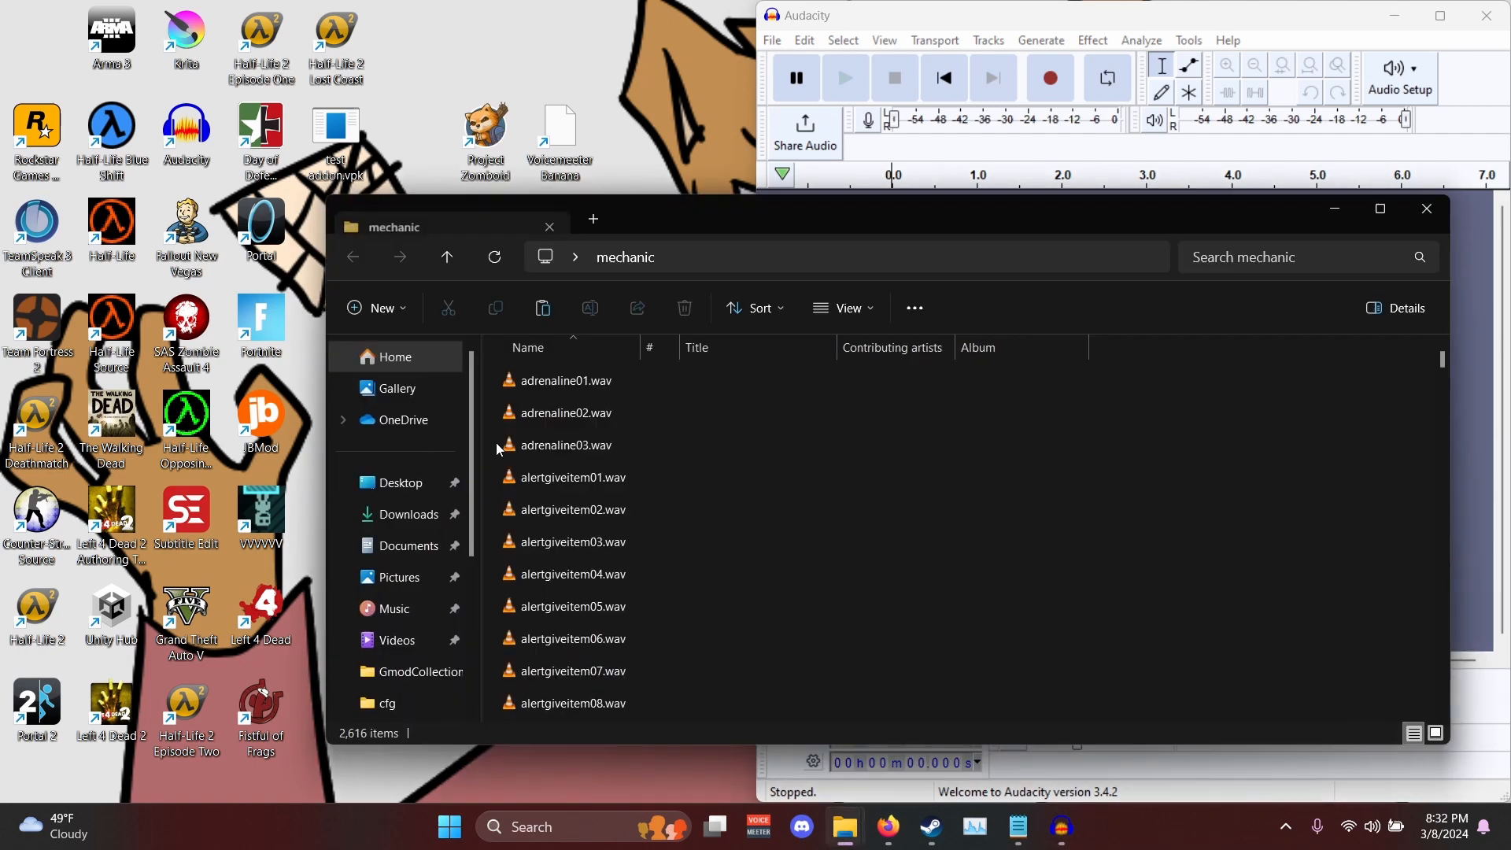
left_click_drag(754, 206, 1, 396)
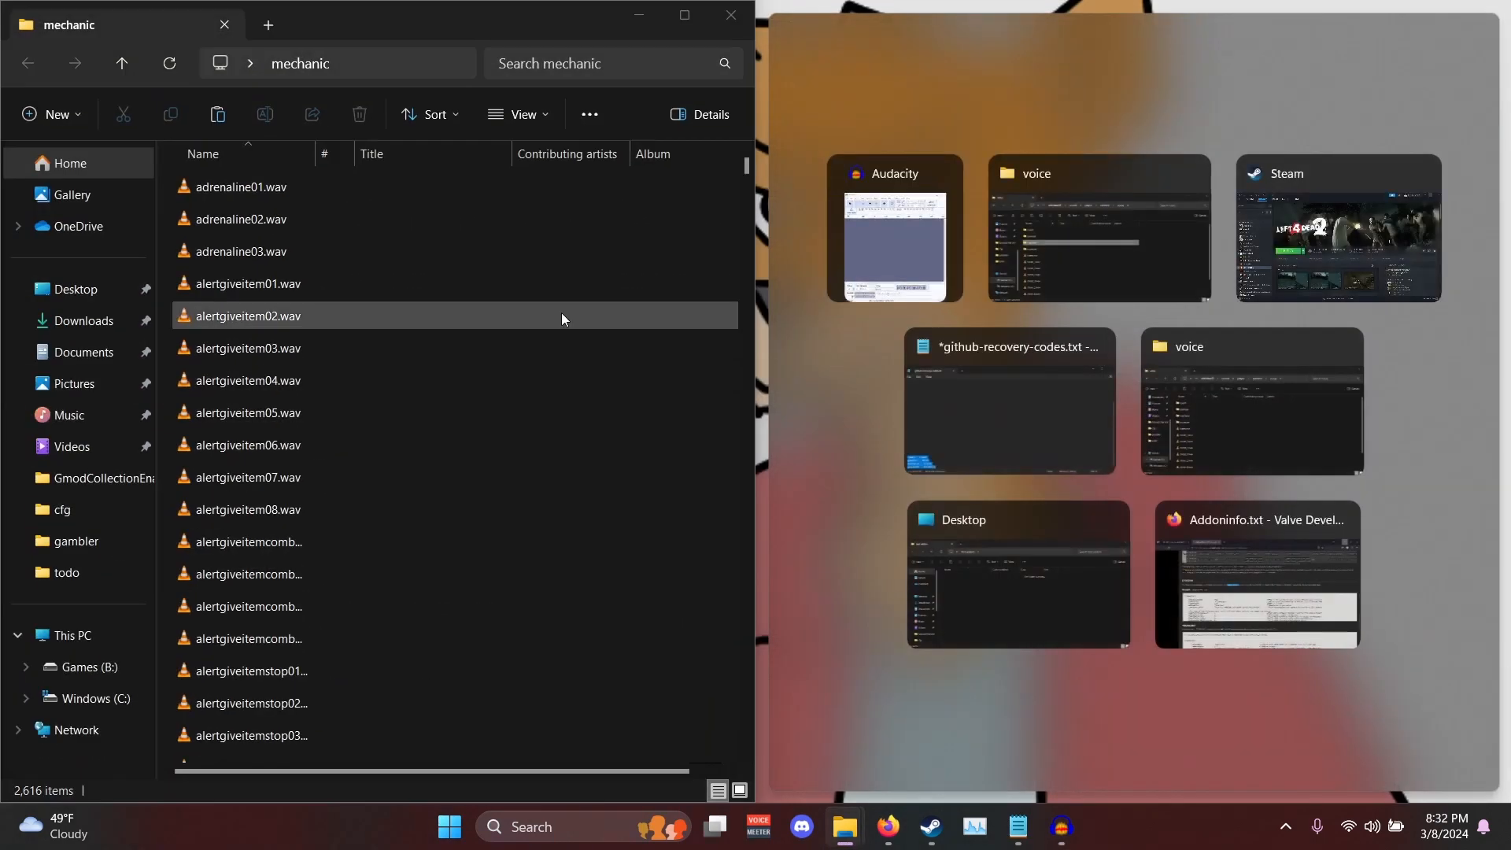
left_click(876, 242)
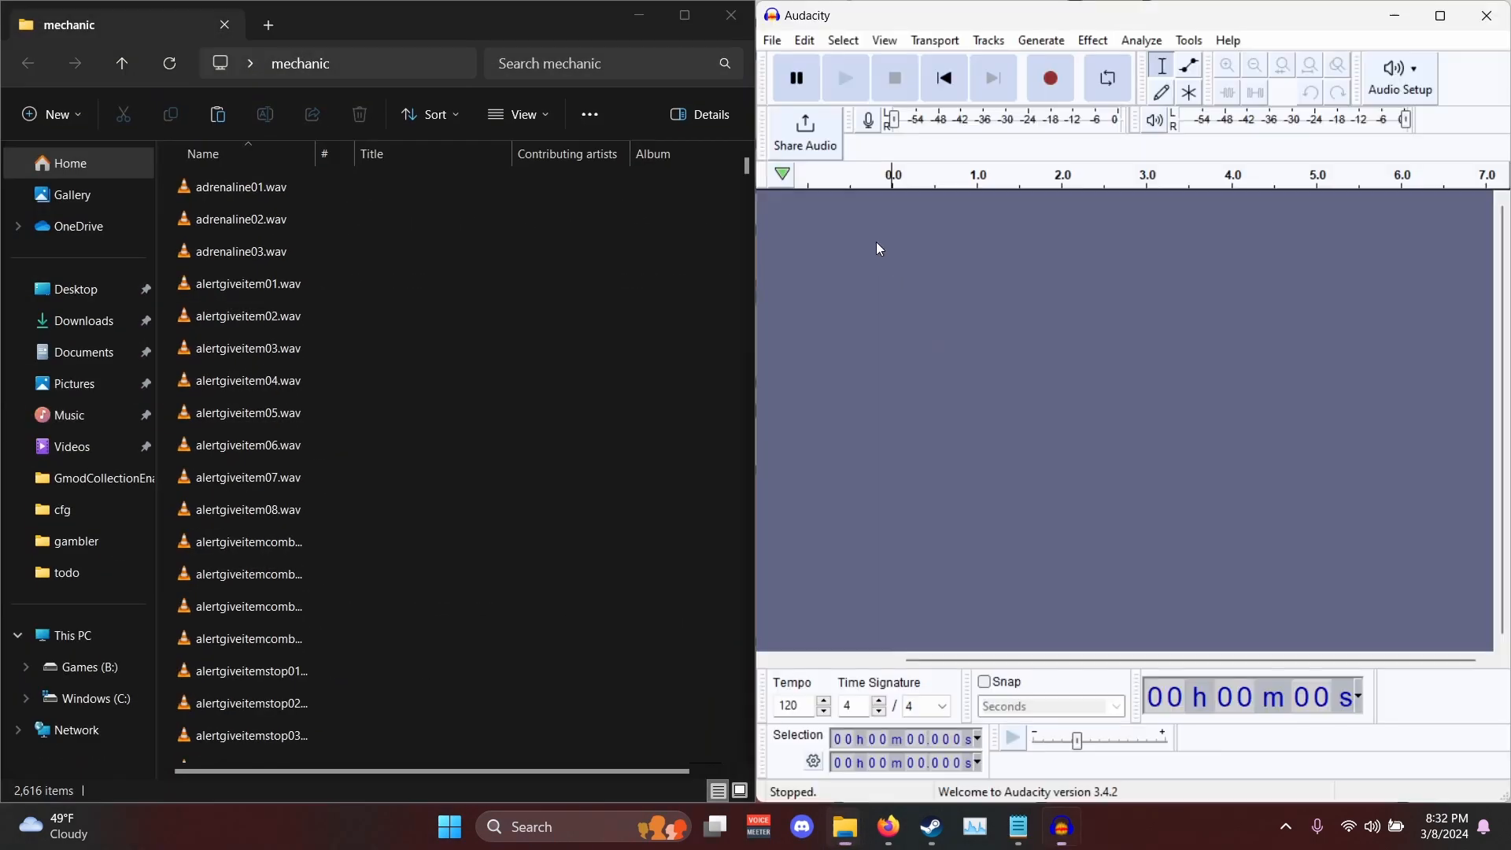
- Preview adrenaline01.wav, import it into Audacity and delete all the audio from its track
double_click(328, 193)
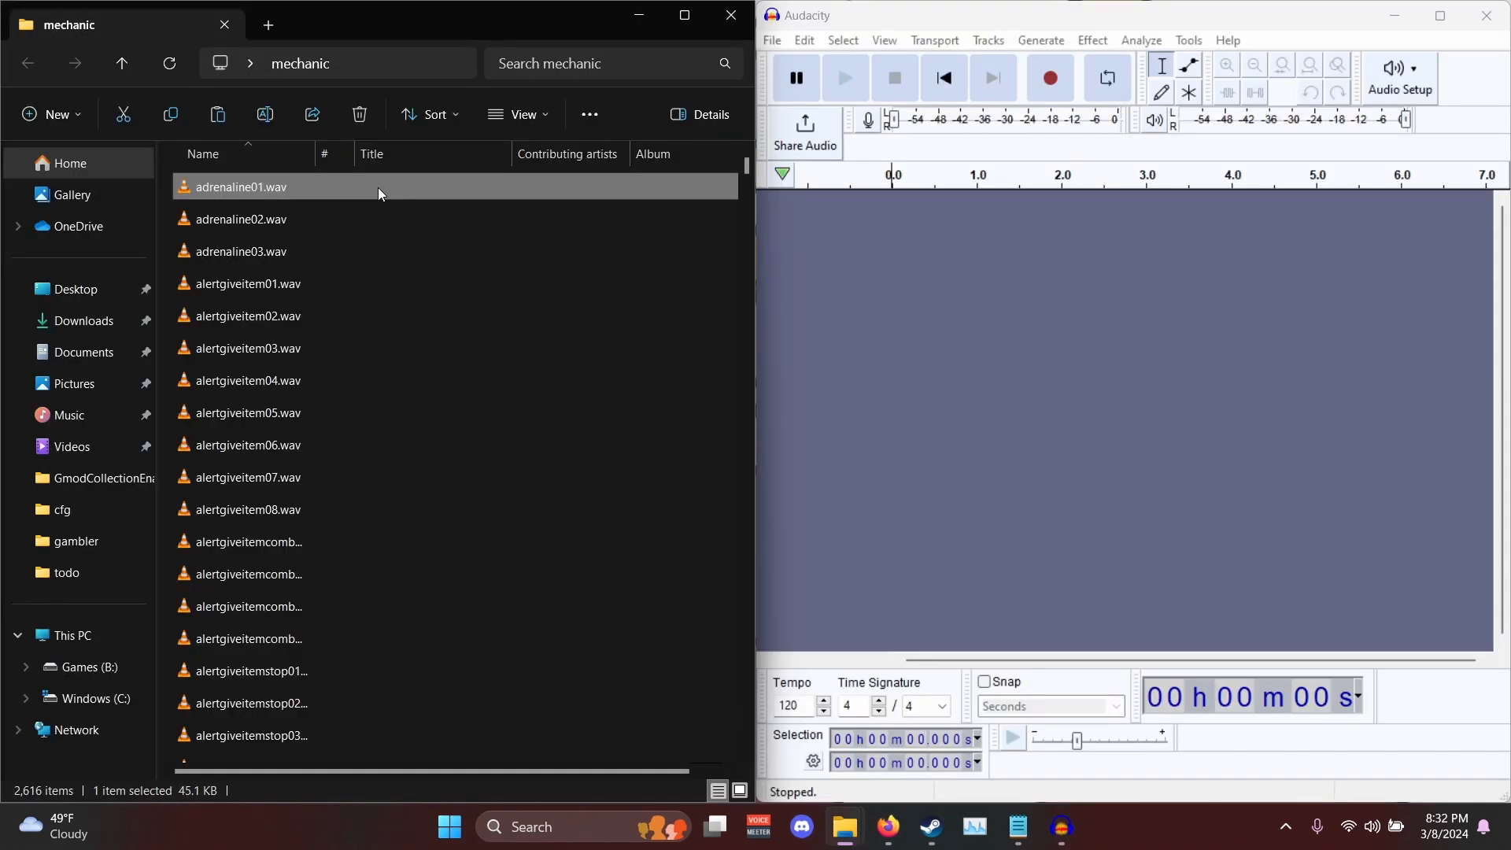
left_click_drag(378, 187, 1011, 293)
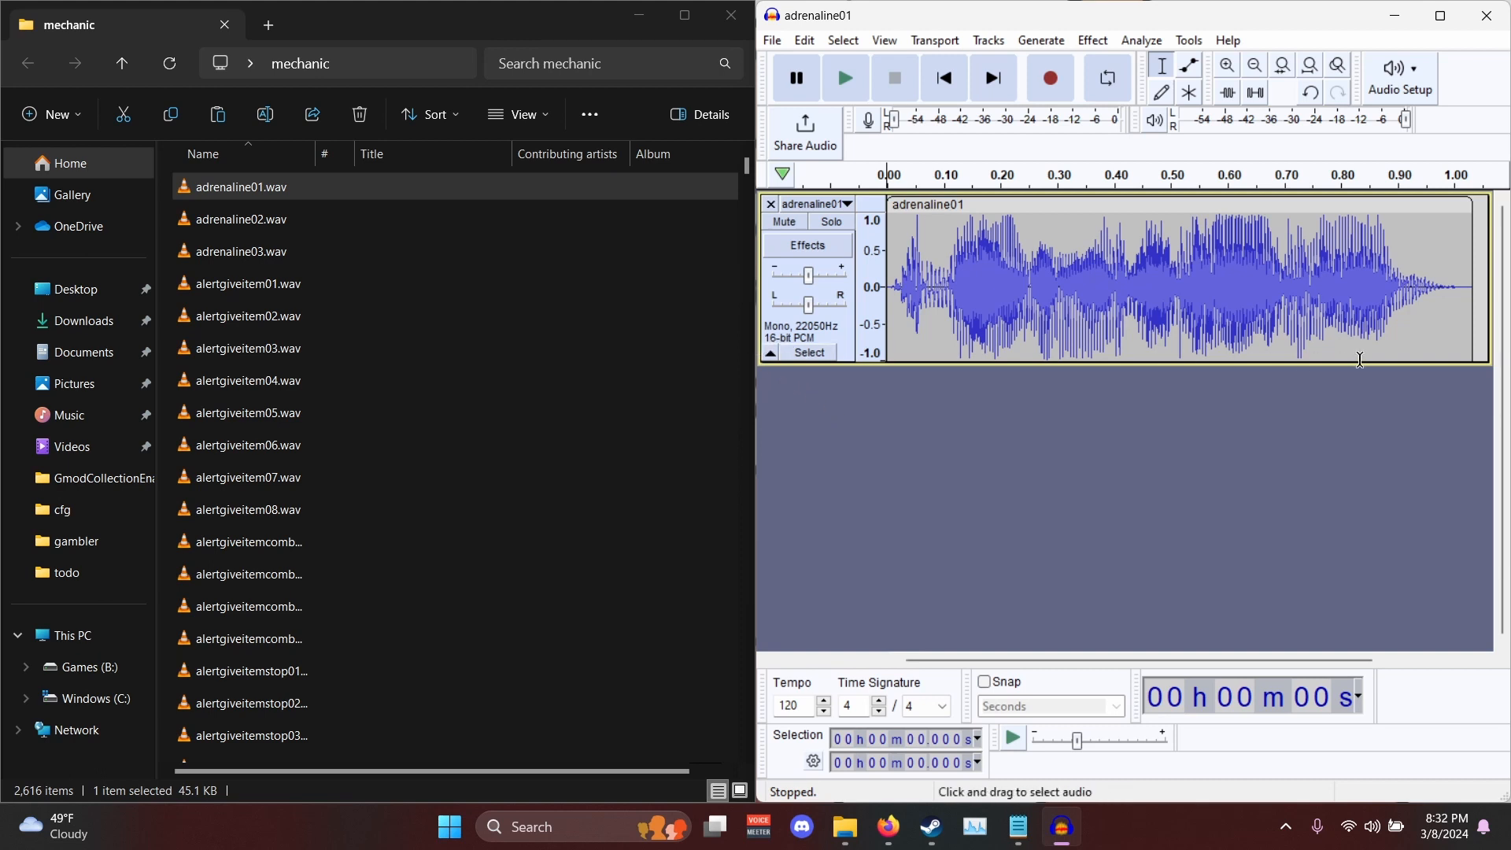
left_click(1482, 315)
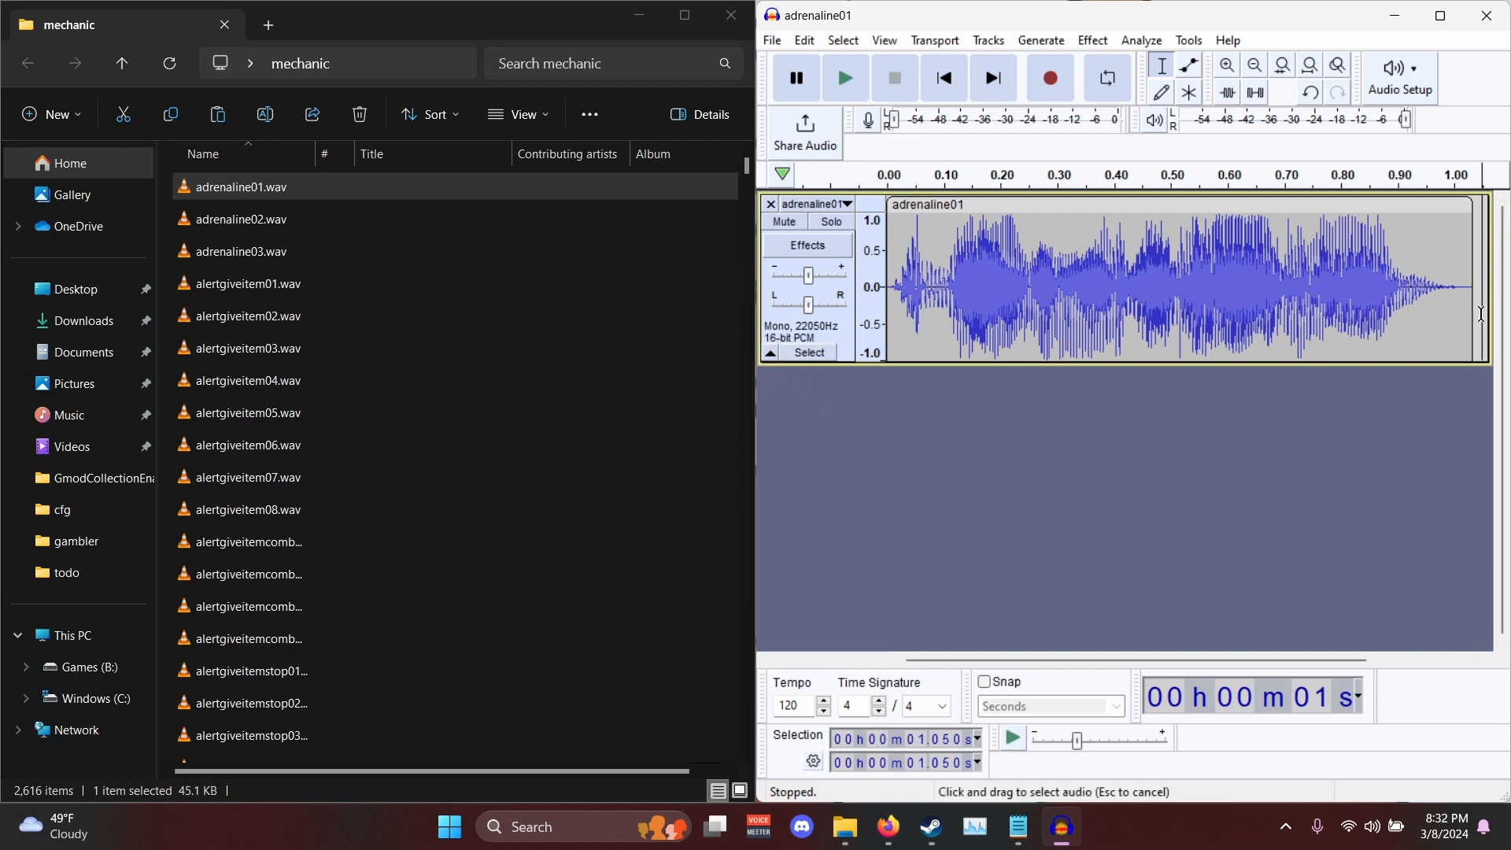
left_click_drag(1481, 314, 731, 329)
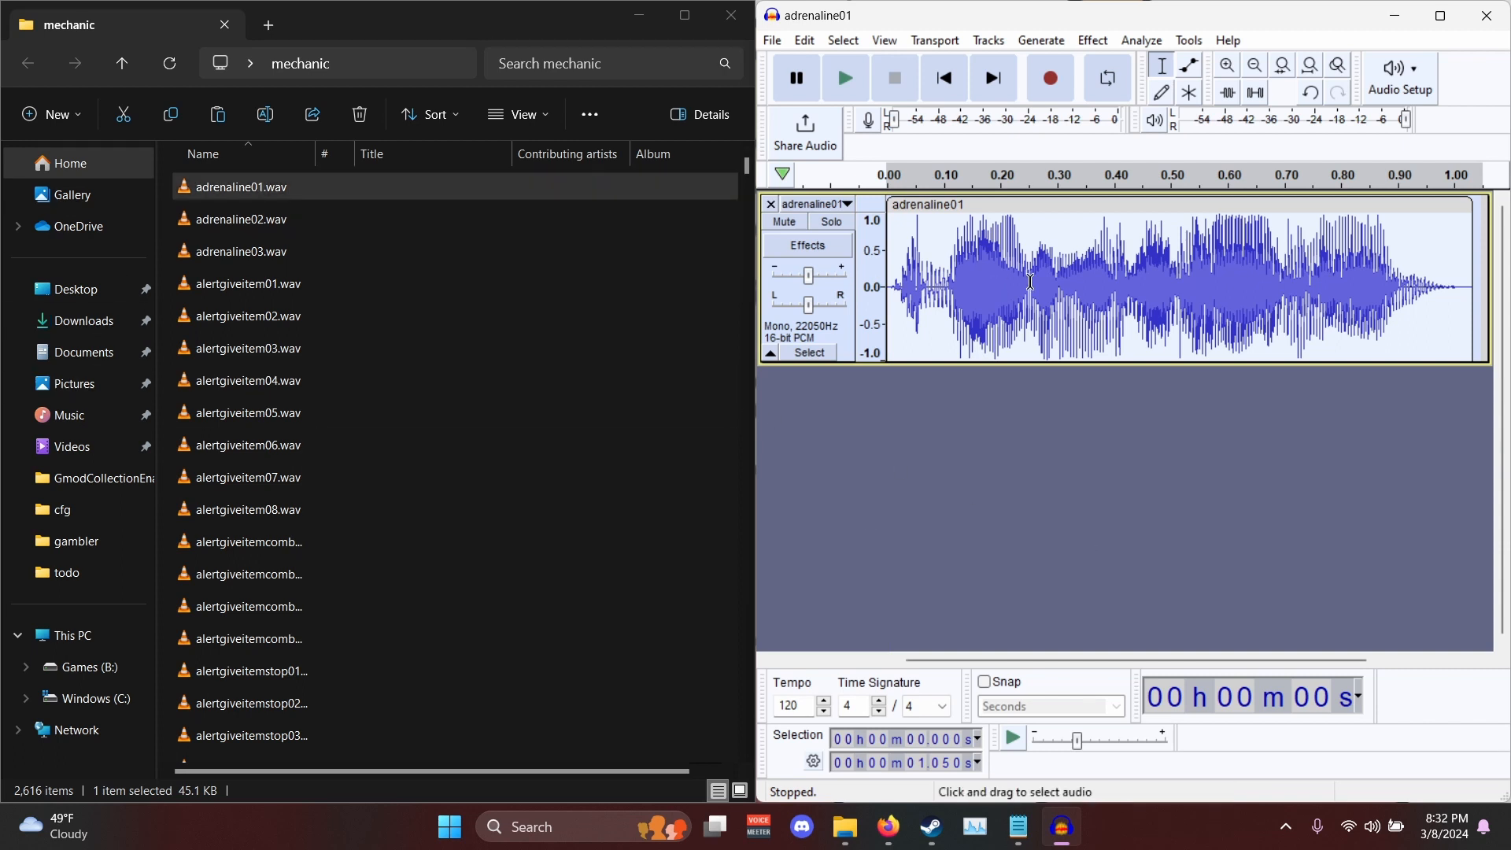
key("Delete")
- Rename the emptied adrenaline01 track to "recording track"
left_click(827, 204)
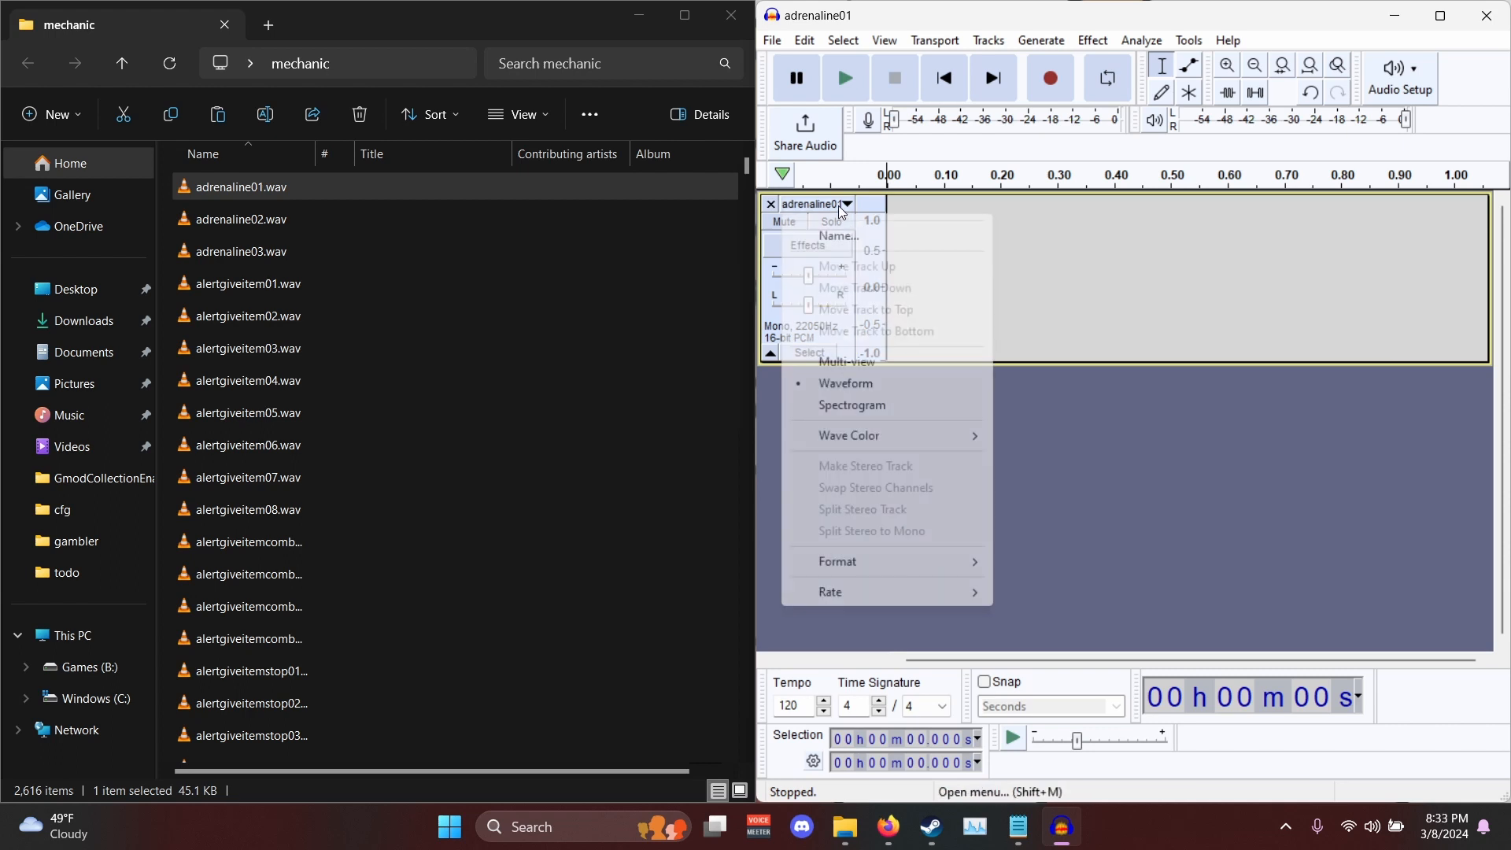
left_click(882, 232)
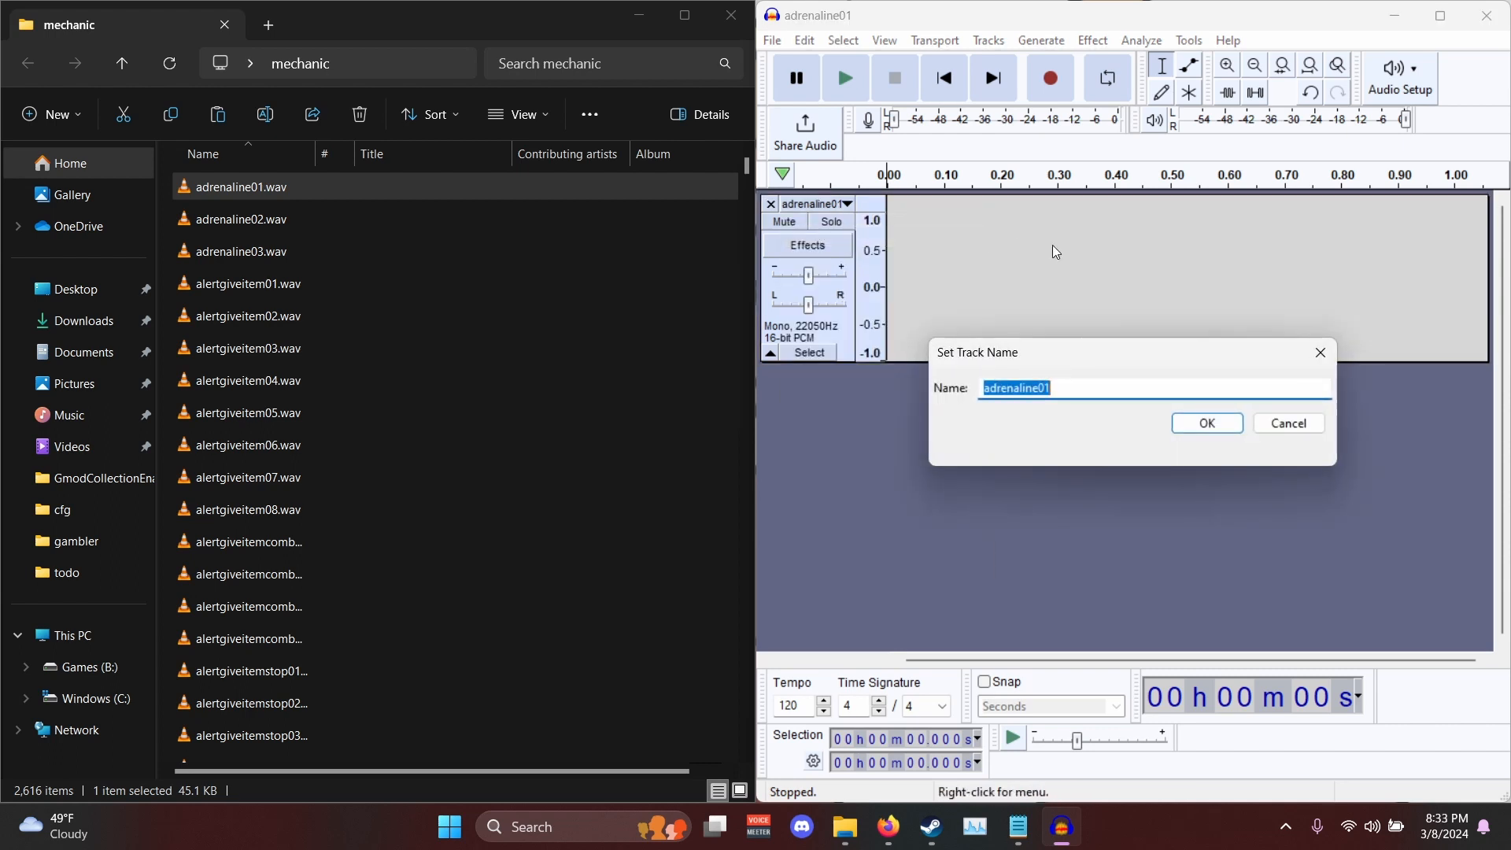
type("recording trac")
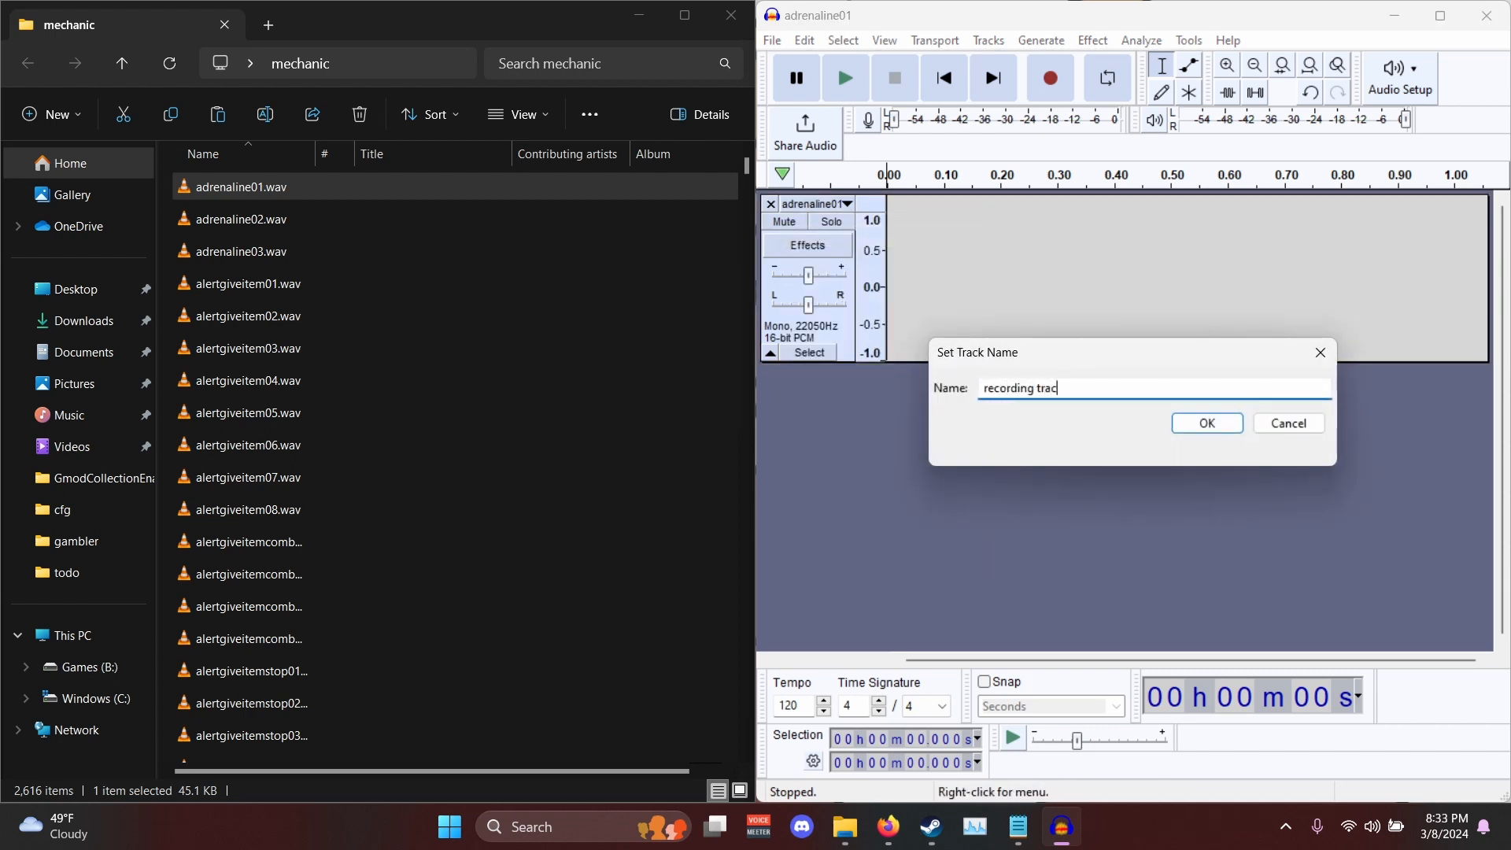
type("k")
key("Return")
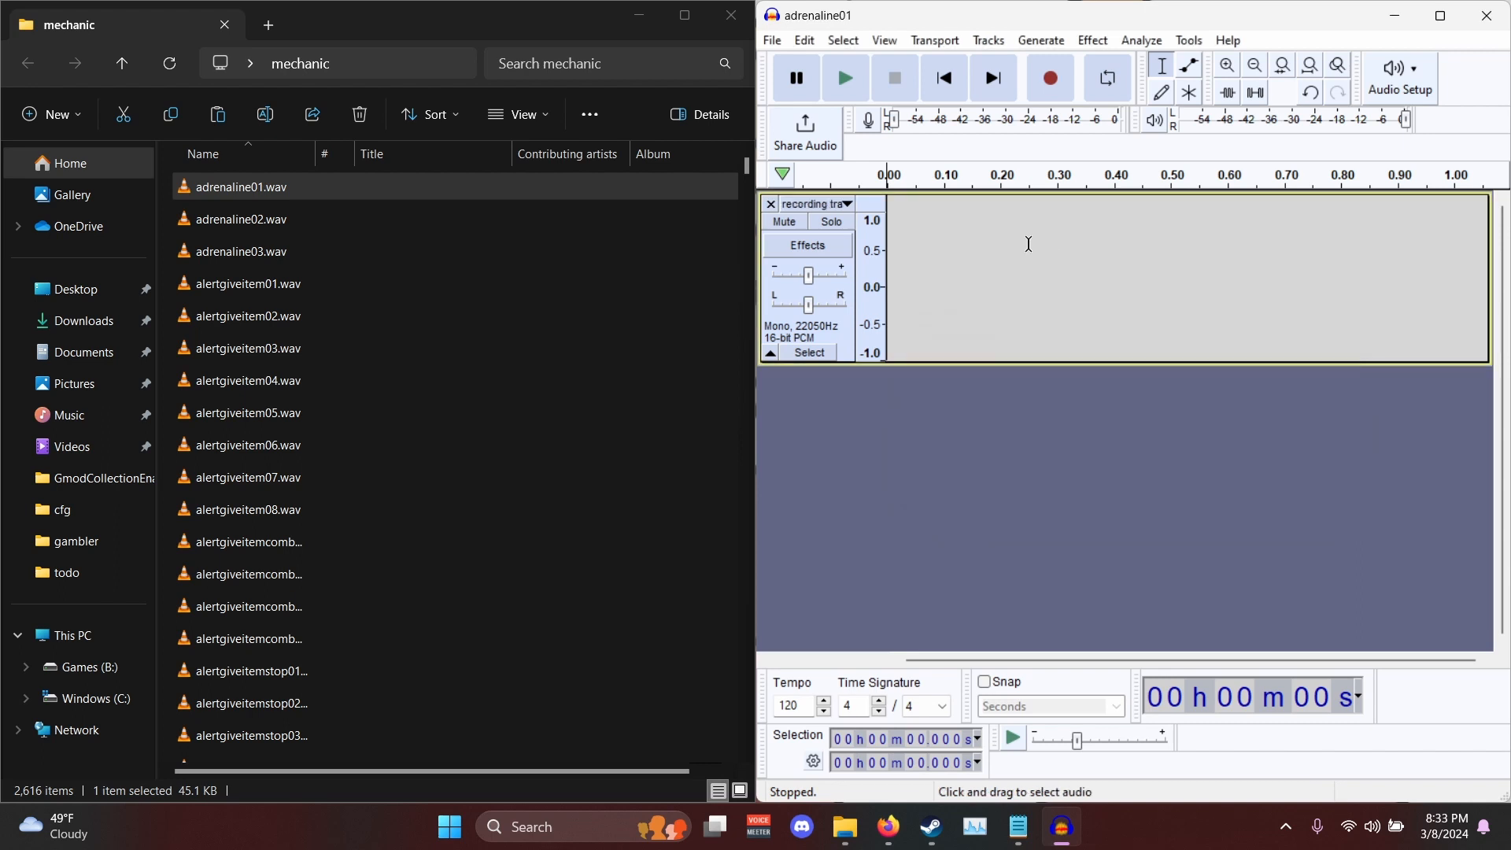
- Record a short test clip of about 1.6 seconds on the recording track and play it back
scroll(870, 430, "right", 3)
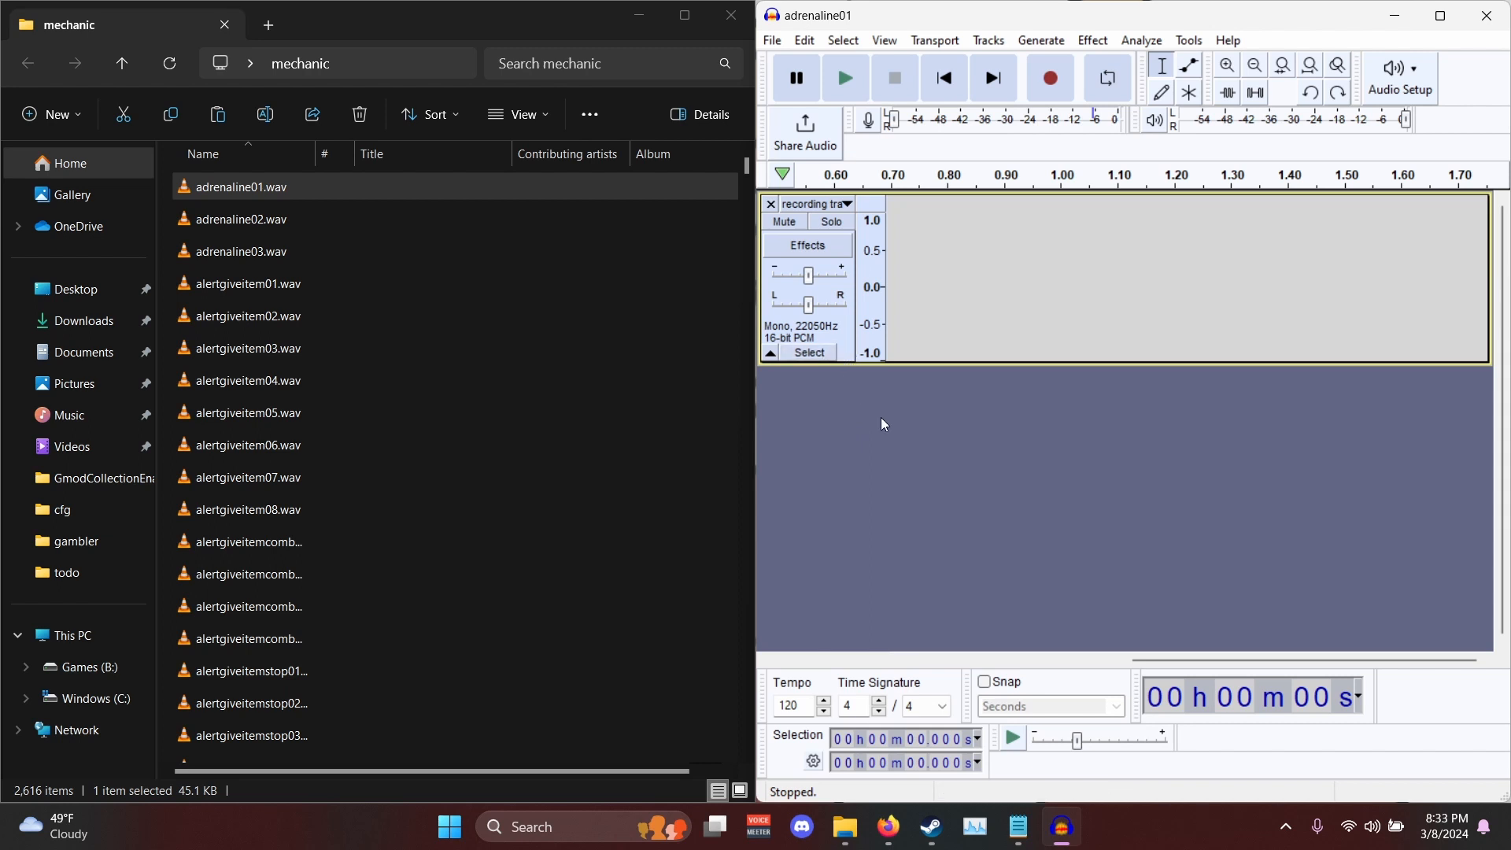
key("r")
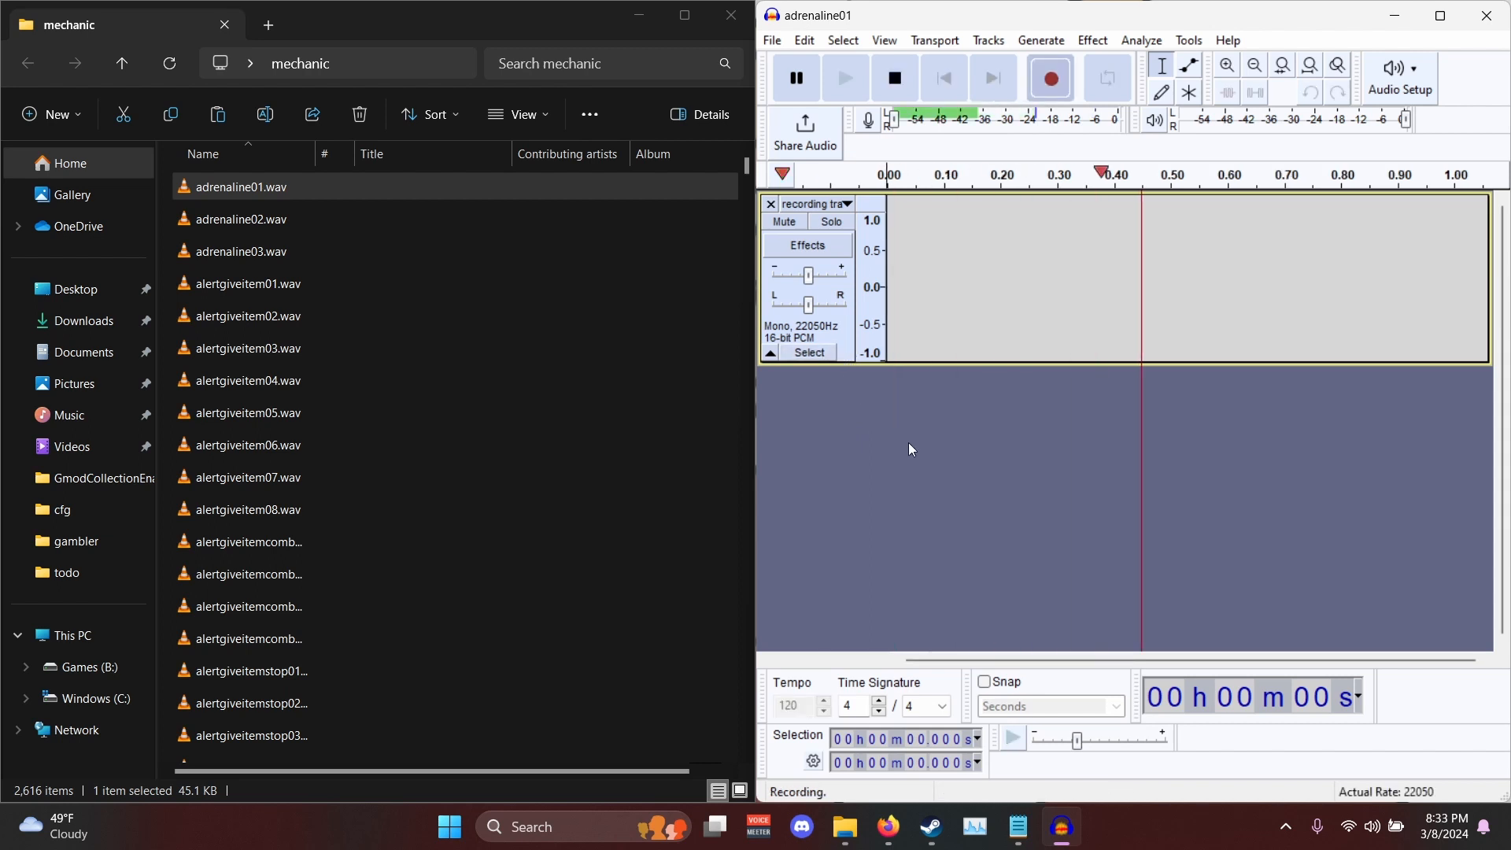
key("space")
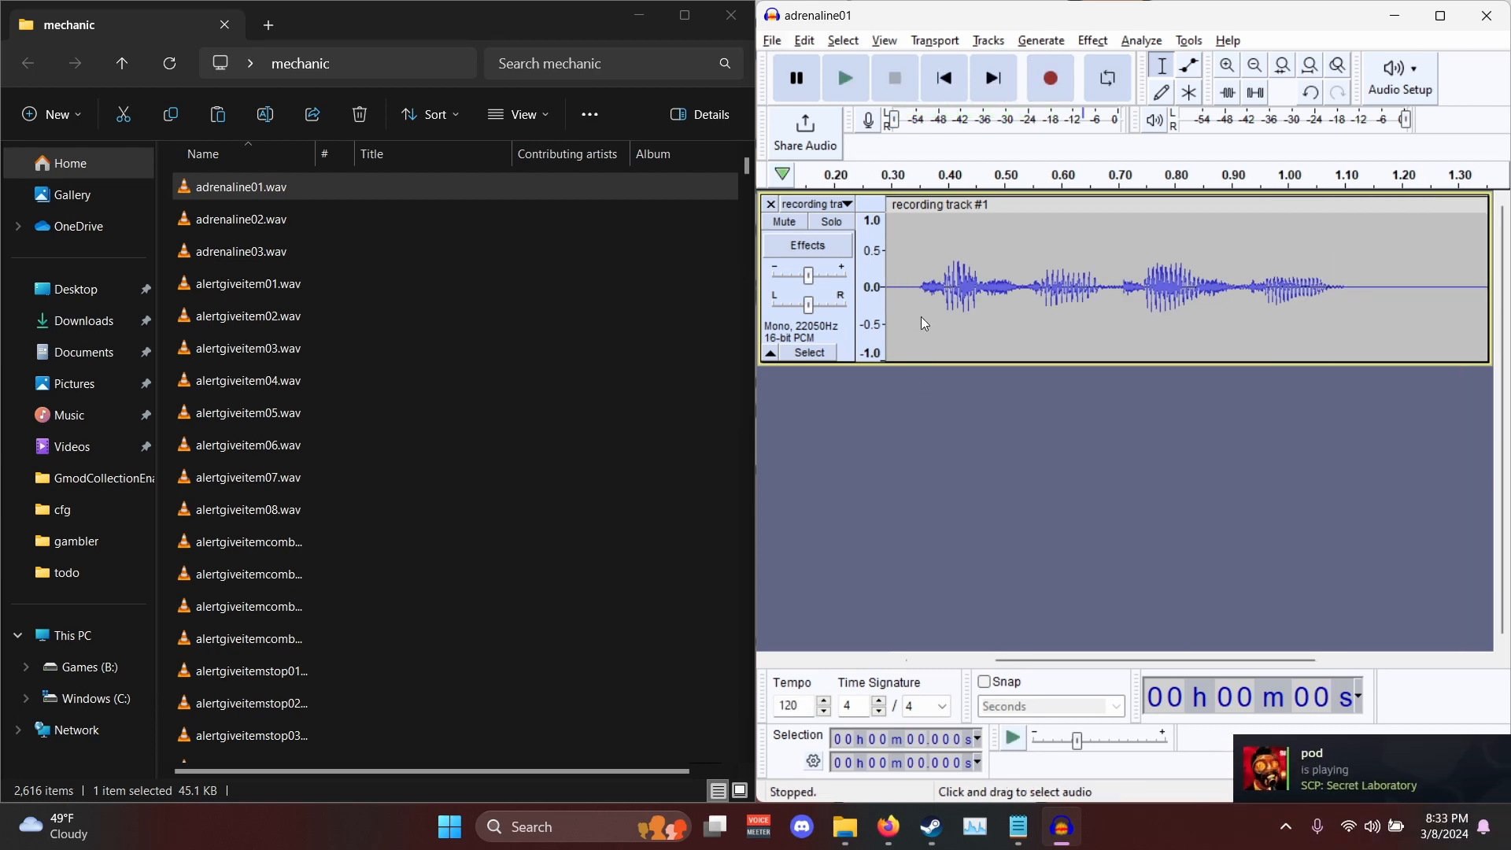
key("space")
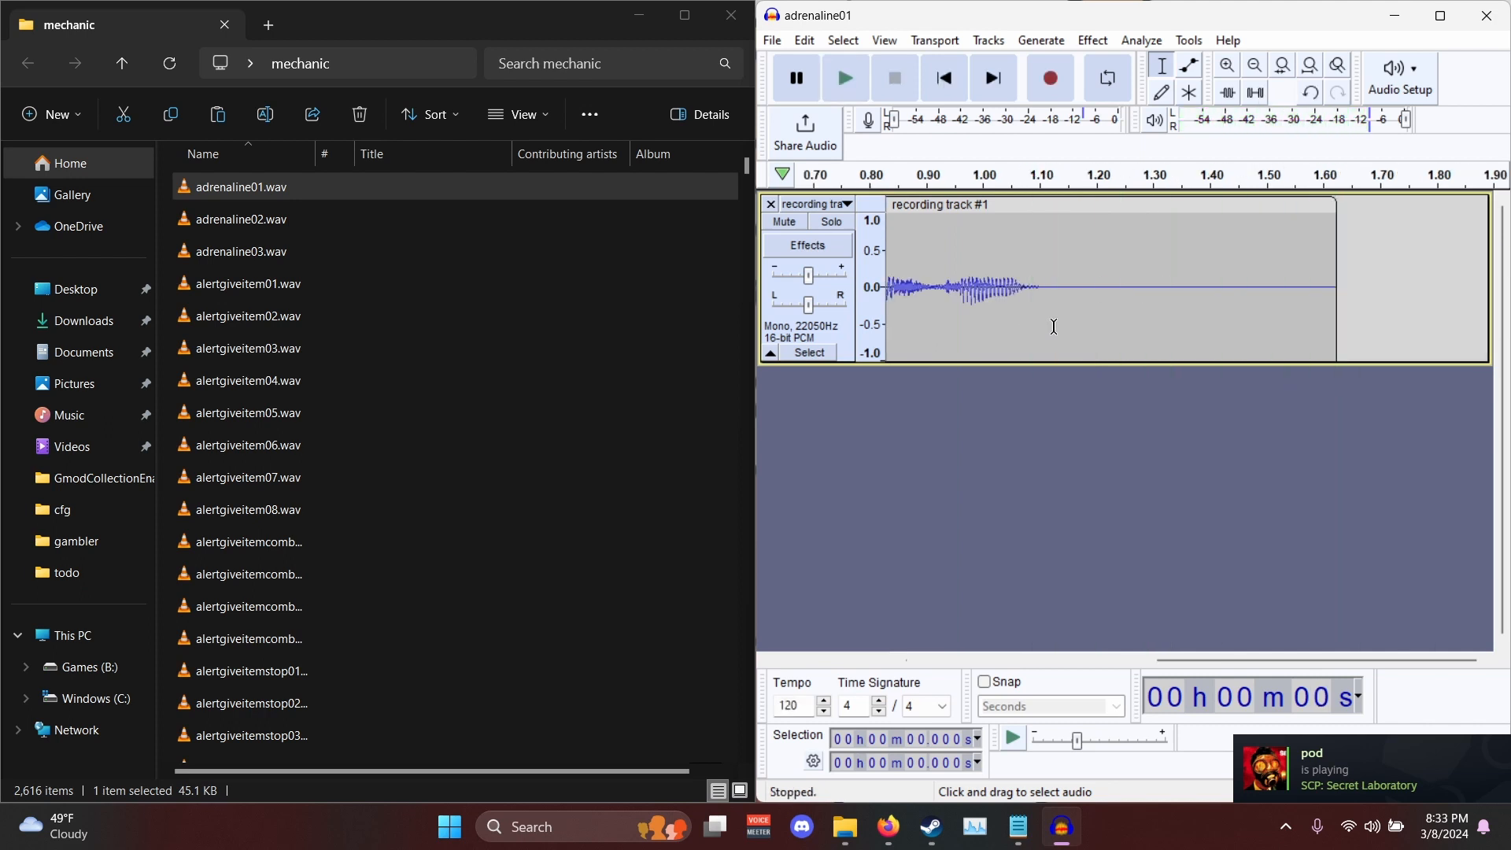
- Delete the whole test clip from the recording track and return the cursor to the start of the timeline
left_click_drag(1387, 323, 277, 290)
scroll(953, 353, "down", 1)
key("Delete")
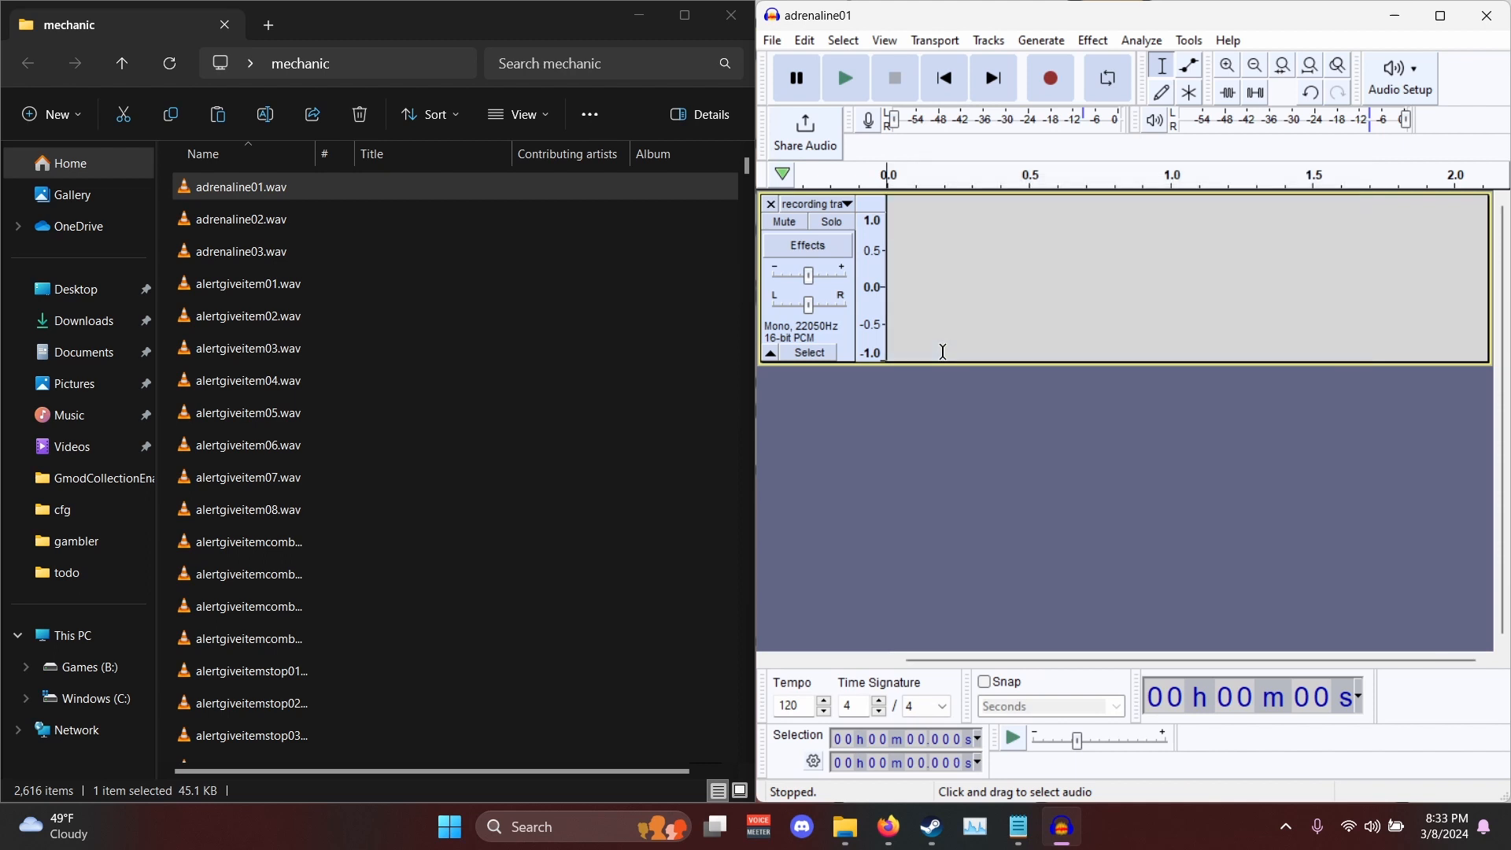
left_click(936, 244)
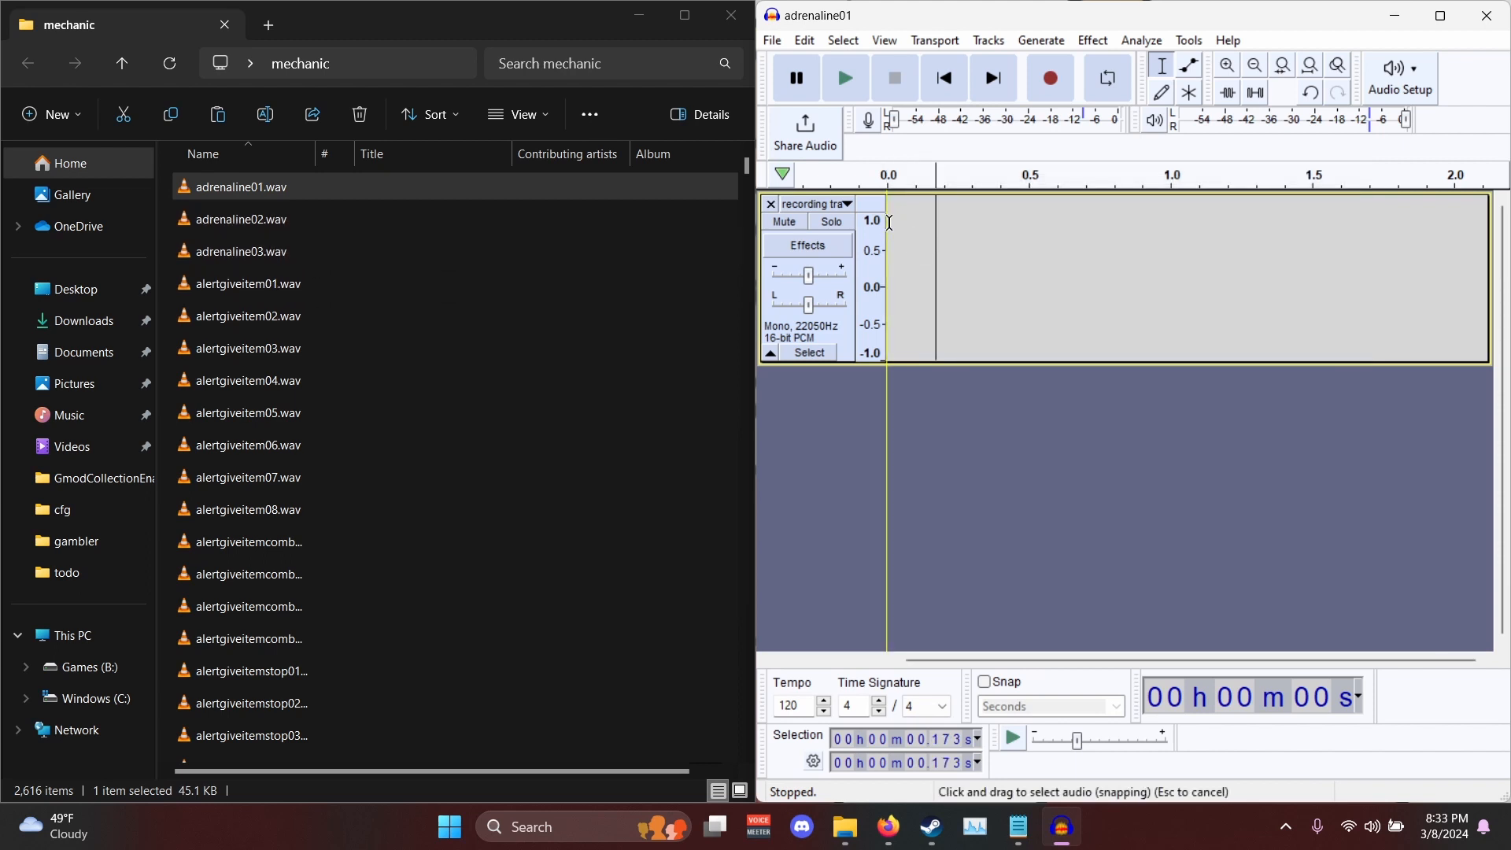
left_click(887, 228)
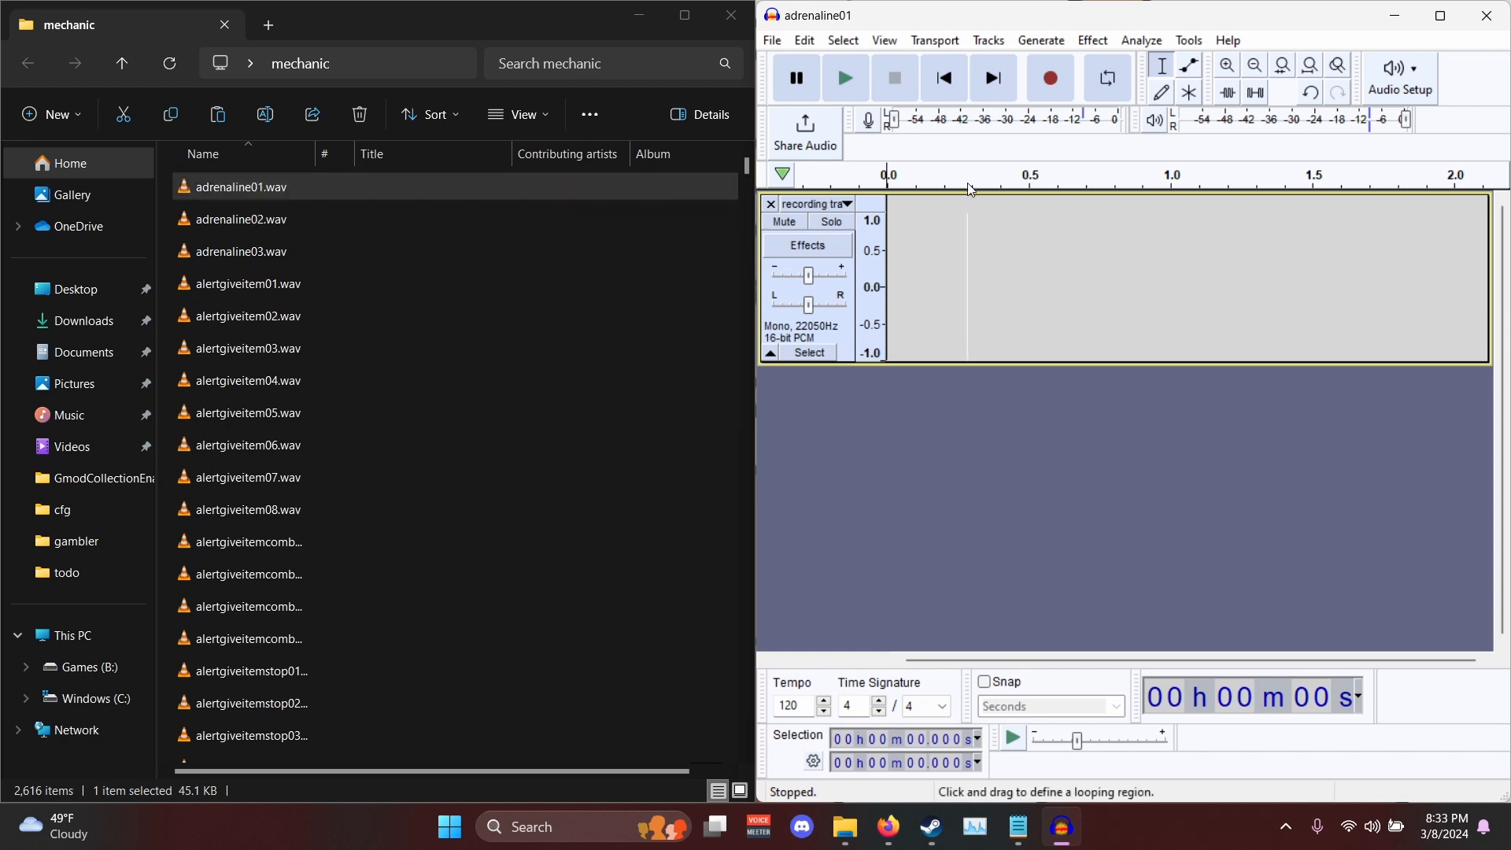
- Copy adrenaline01.wav, adrenaline02.wav and adrenaline03.wav from the mechanic folder into the todo folder on the desktop
left_click(328, 189)
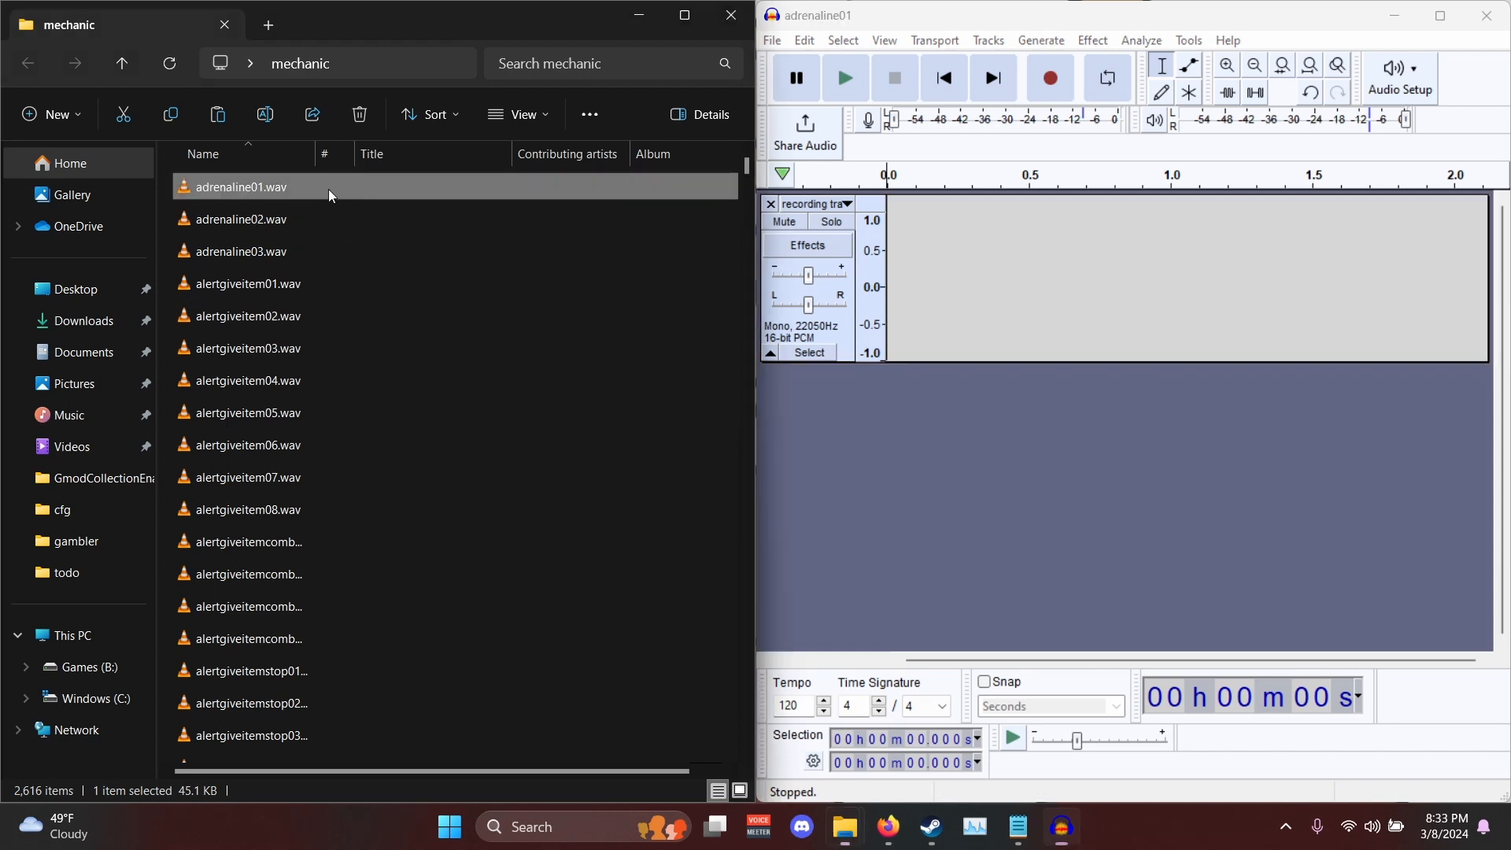
left_click(317, 248, "shift")
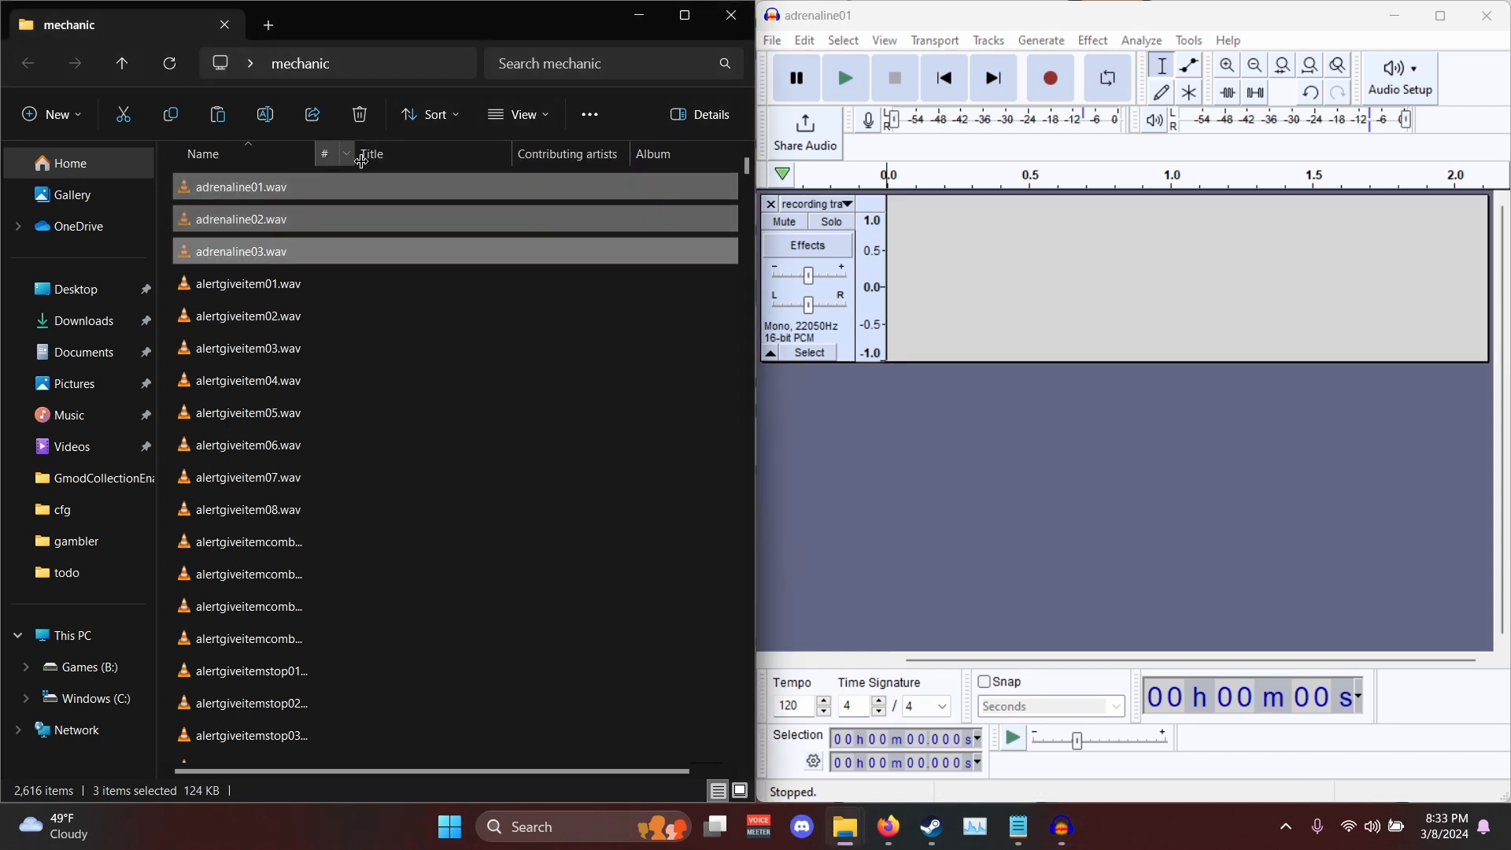
left_click(65, 295)
double_click(281, 258)
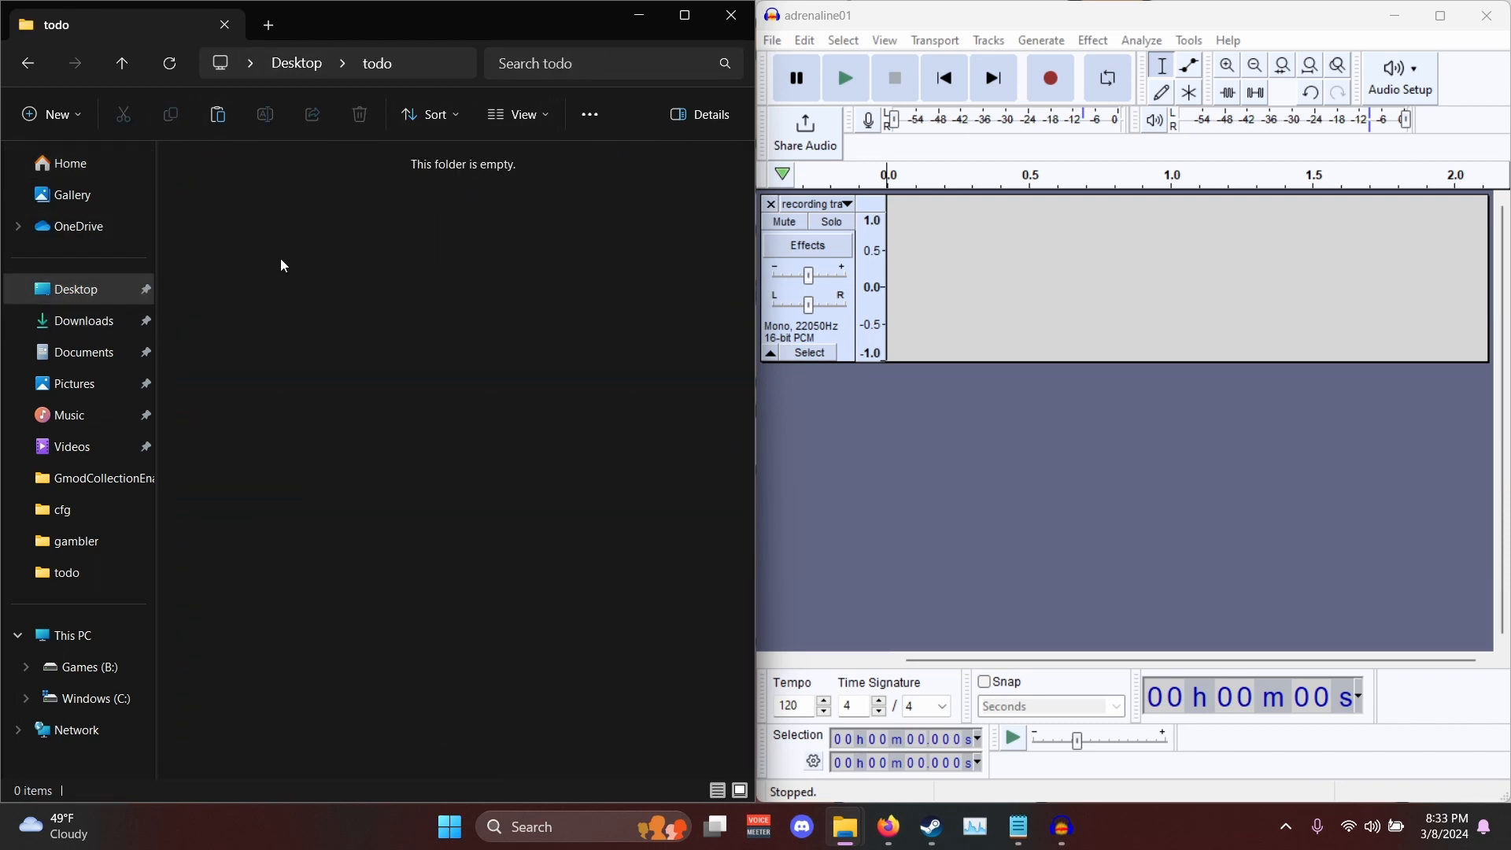
key("ctrl+v")
left_click(336, 258)
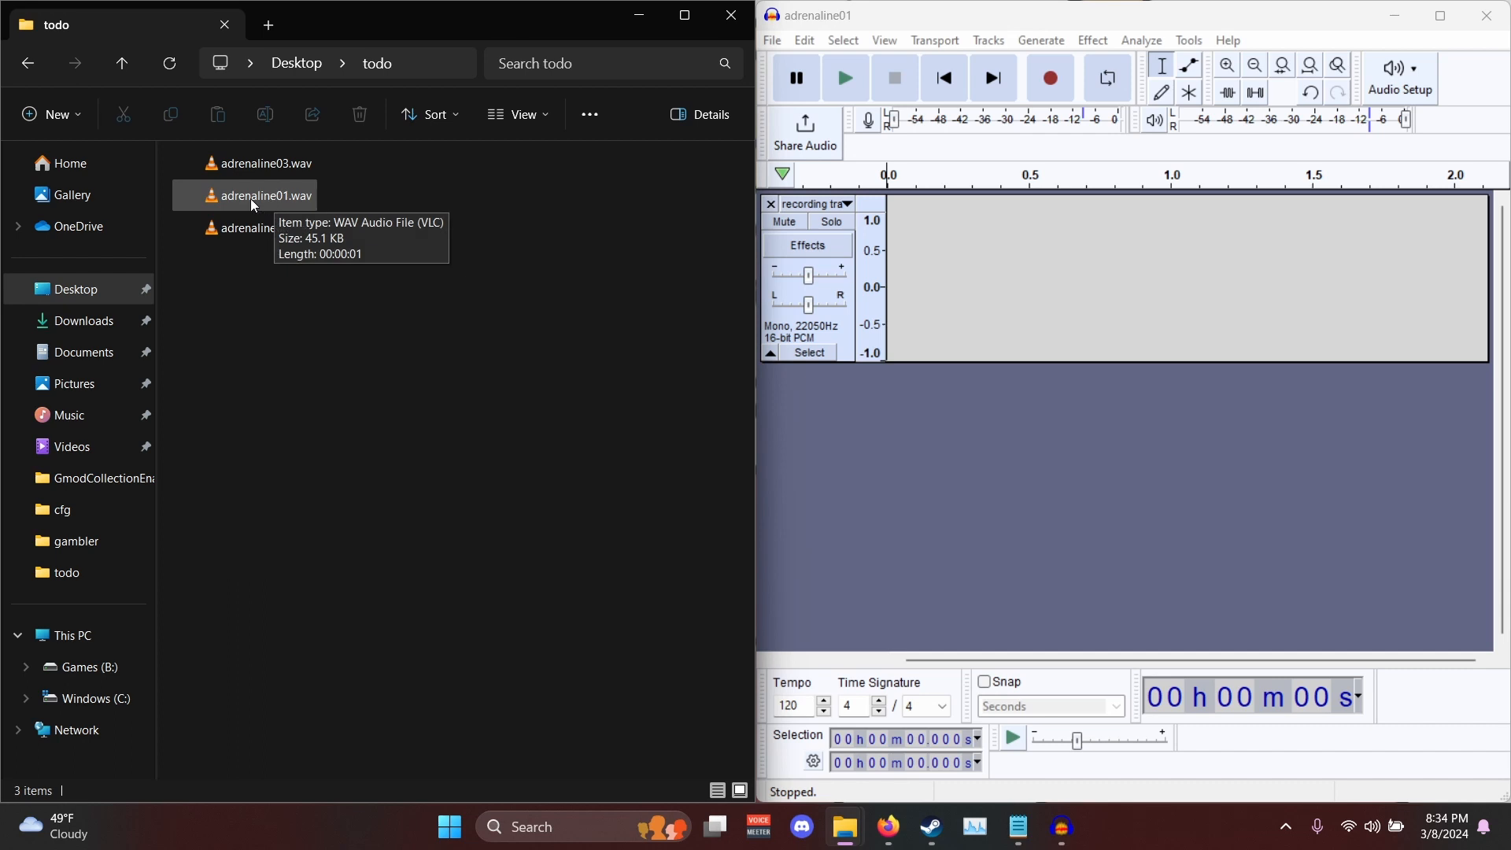
- Import adrenaline01.wav from the todo folder as a second track below the recording track and listen to it
left_click_drag(251, 198, 945, 456)
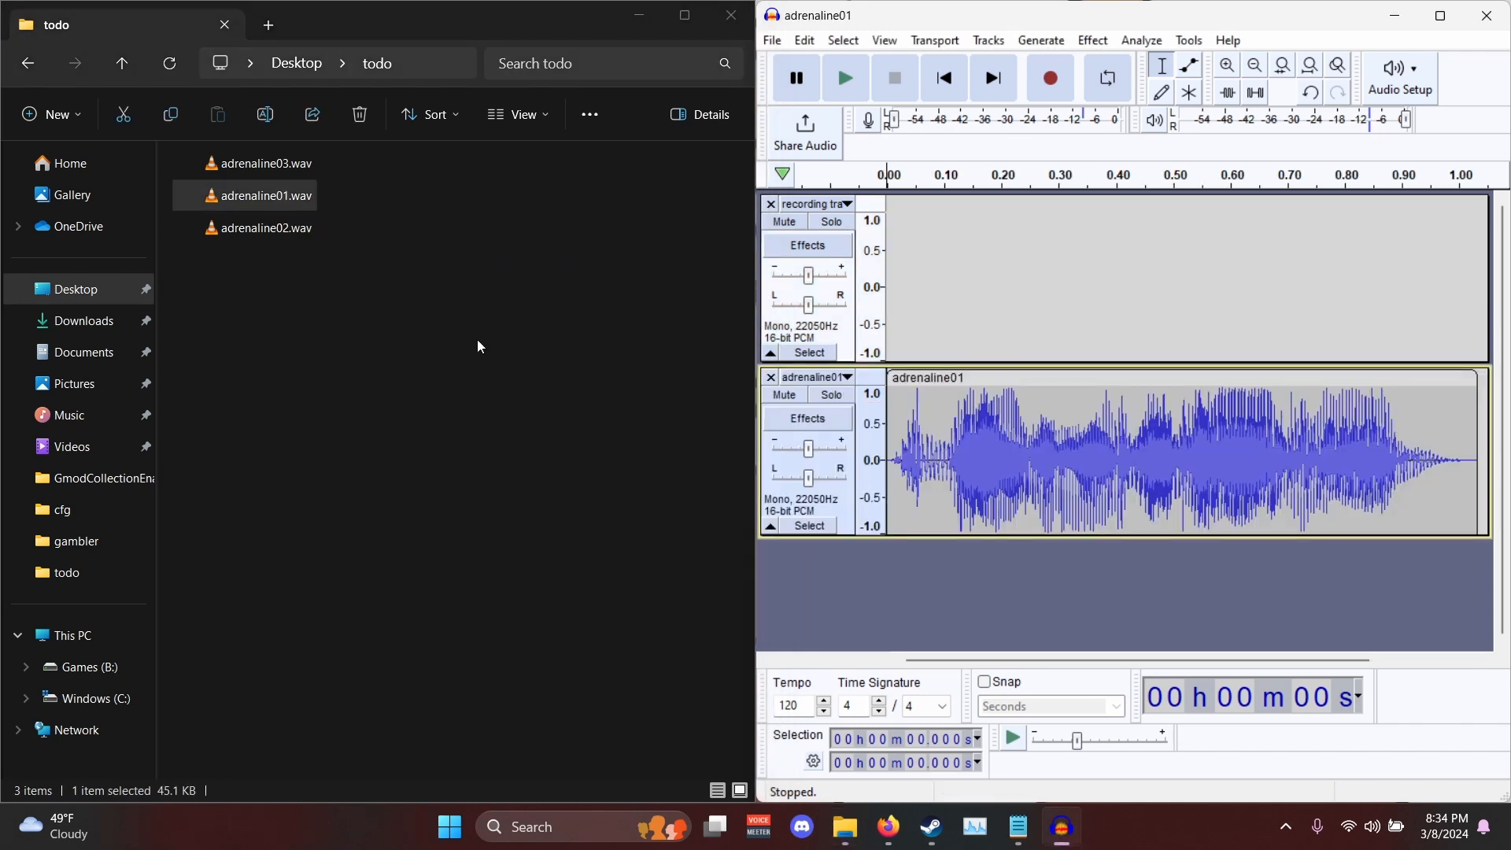
key("space")
key("space")
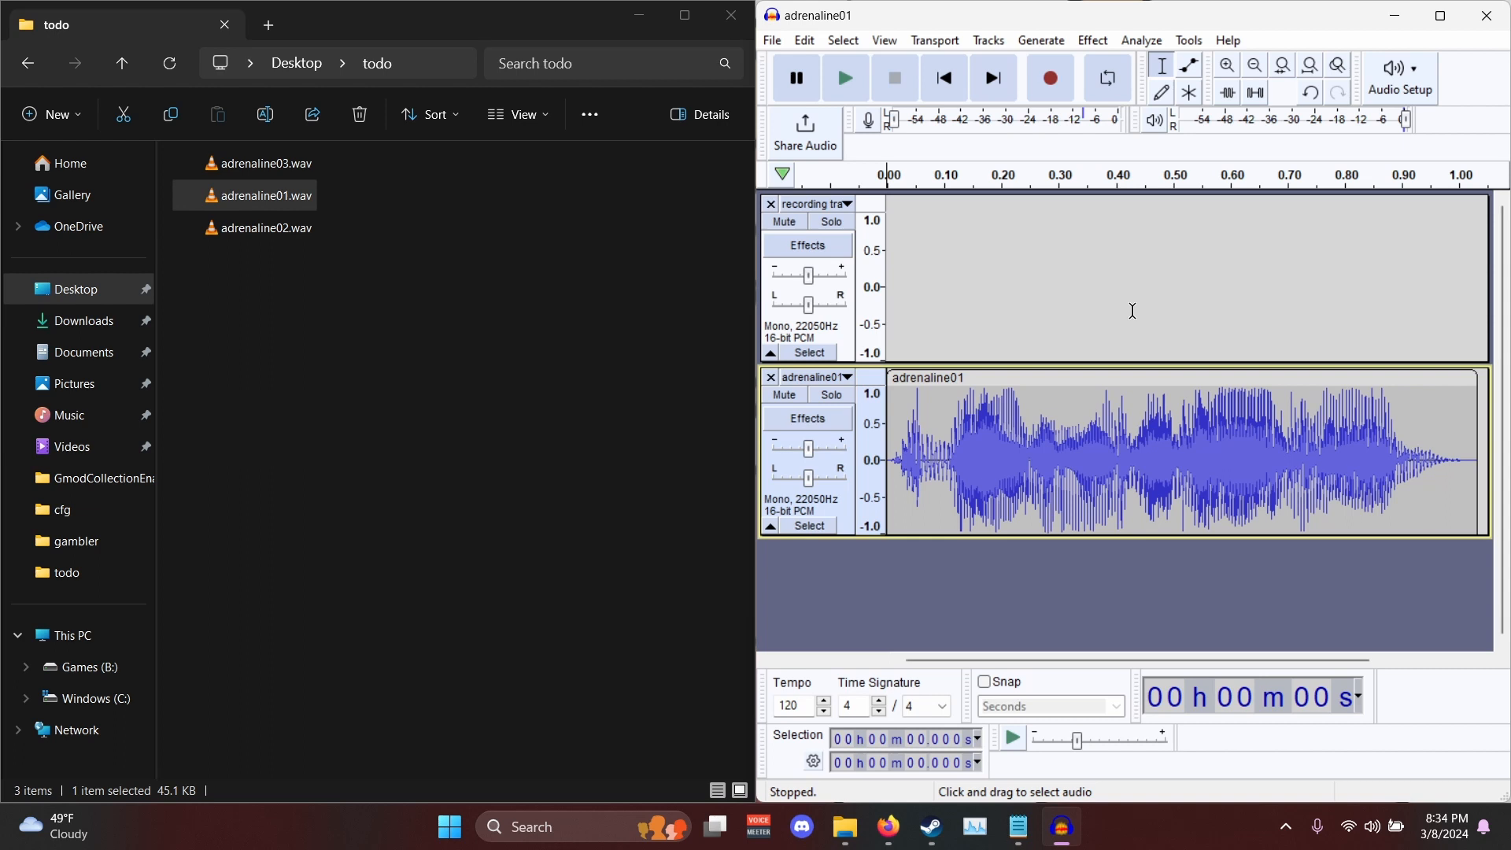
- Mute the adrenaline01 track, solo the recording track and record a replacement voice line of about 1.4 seconds on it
left_click(777, 395)
left_click(809, 353)
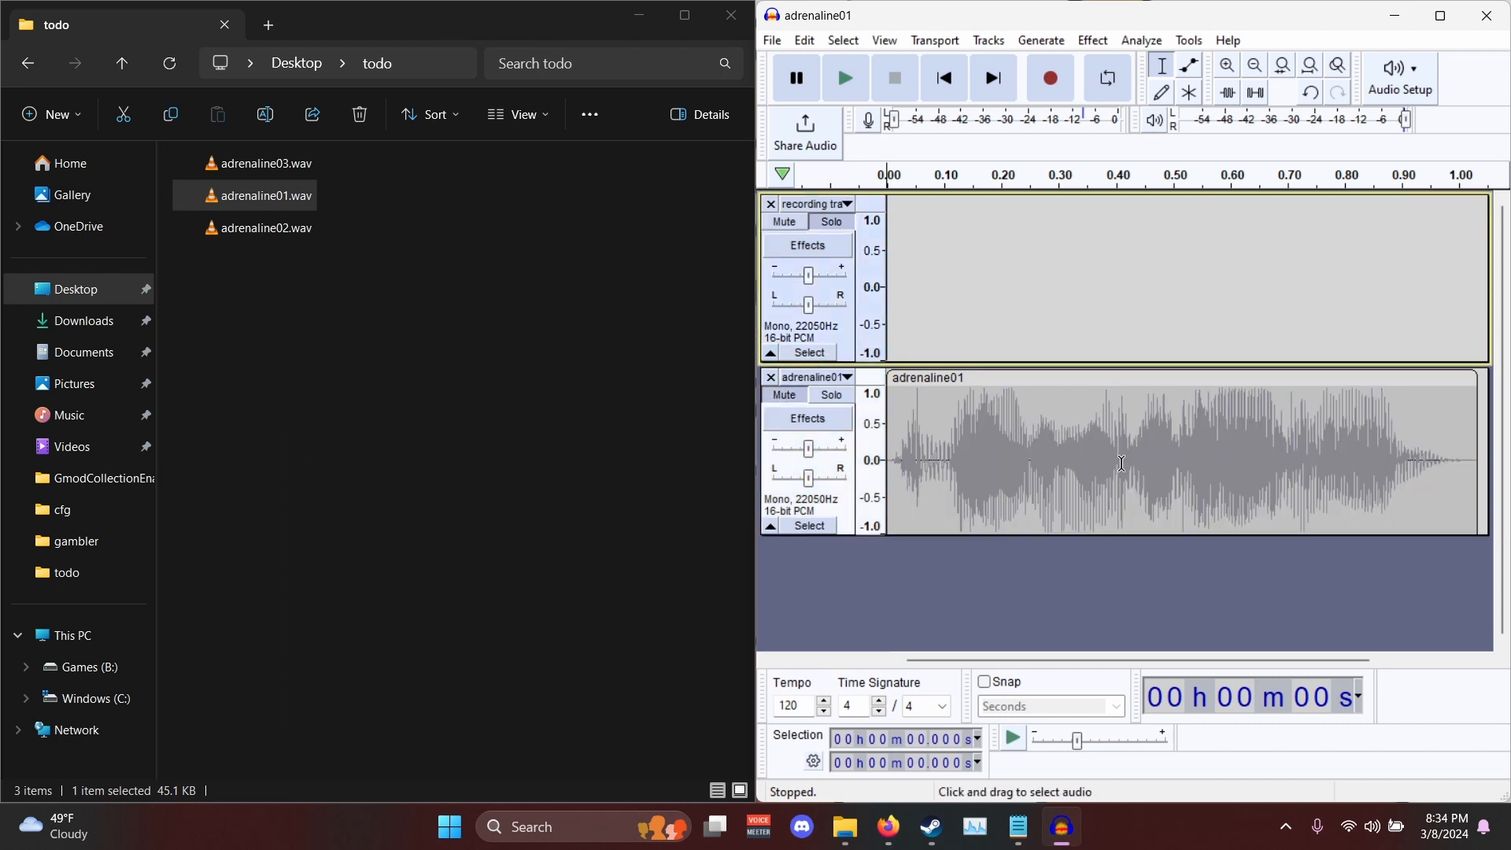
key("r")
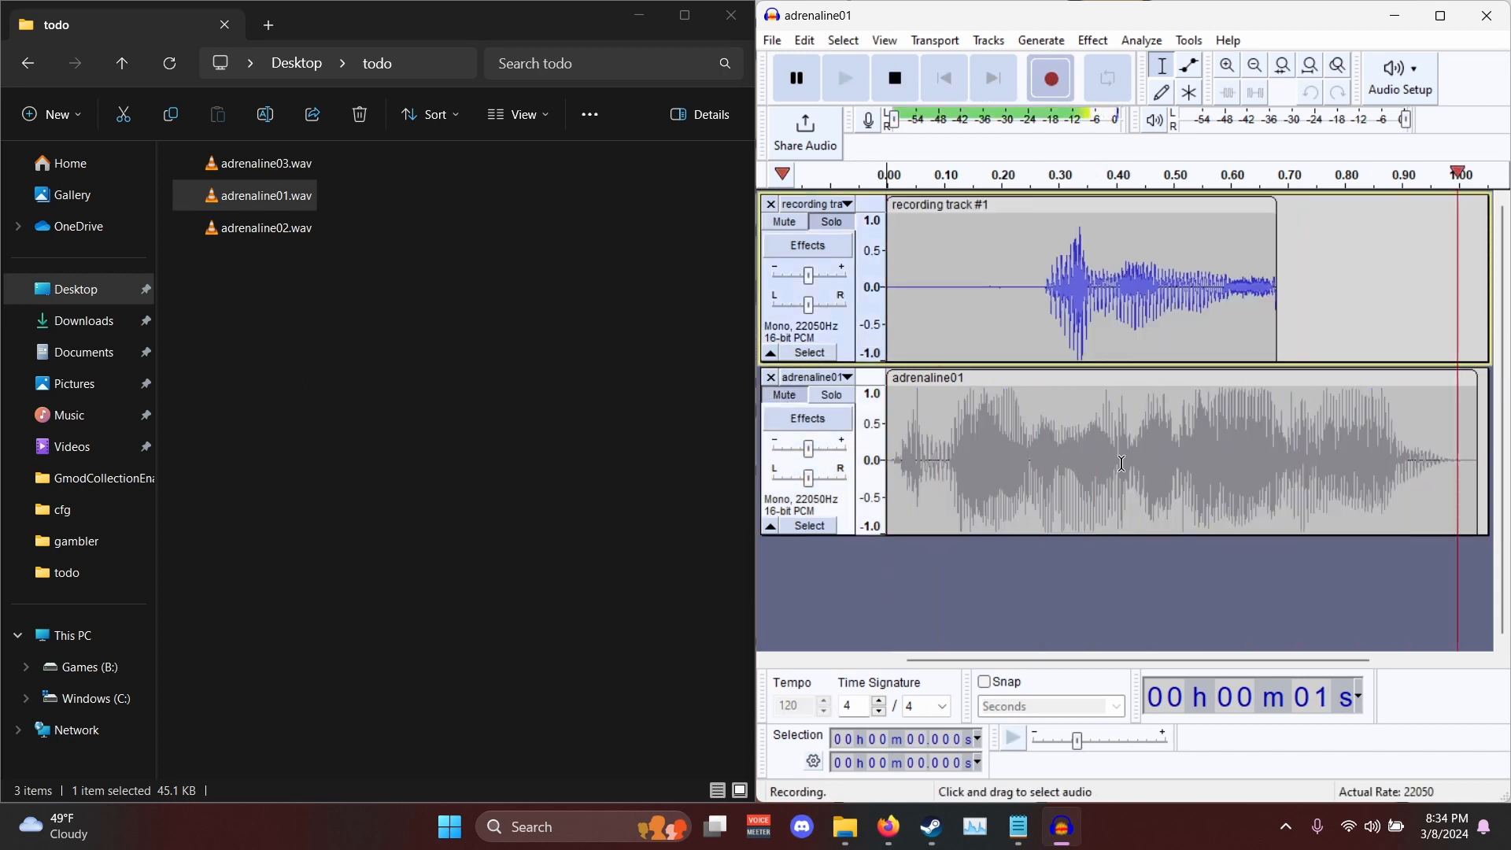
key("space")
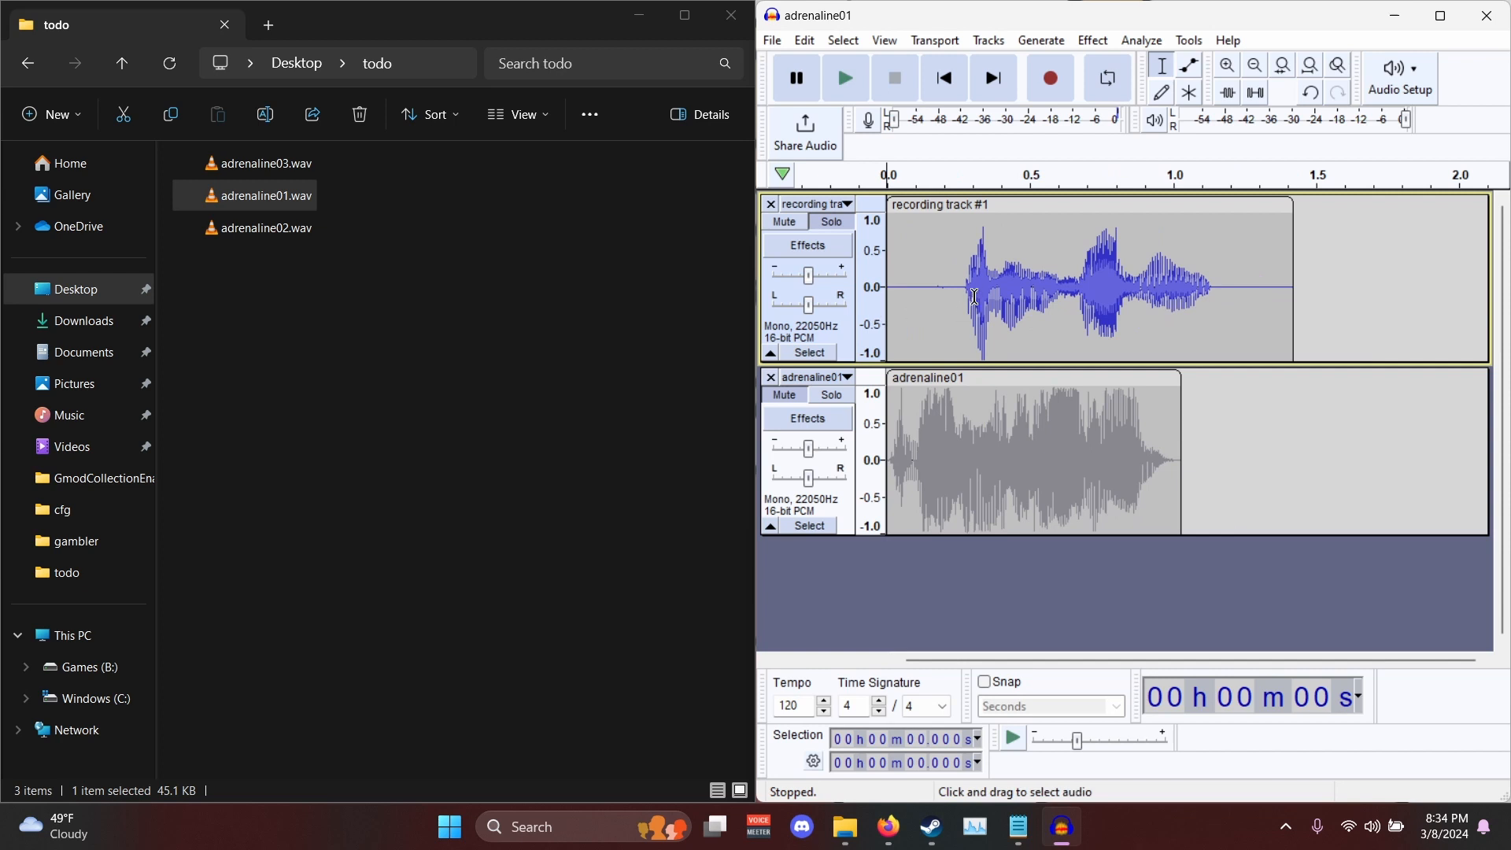
- Trim the new recording by deleting about 0.27 s of leading silence and everything past the end of the adrenaline01 clip
left_click_drag(963, 290, 888, 290)
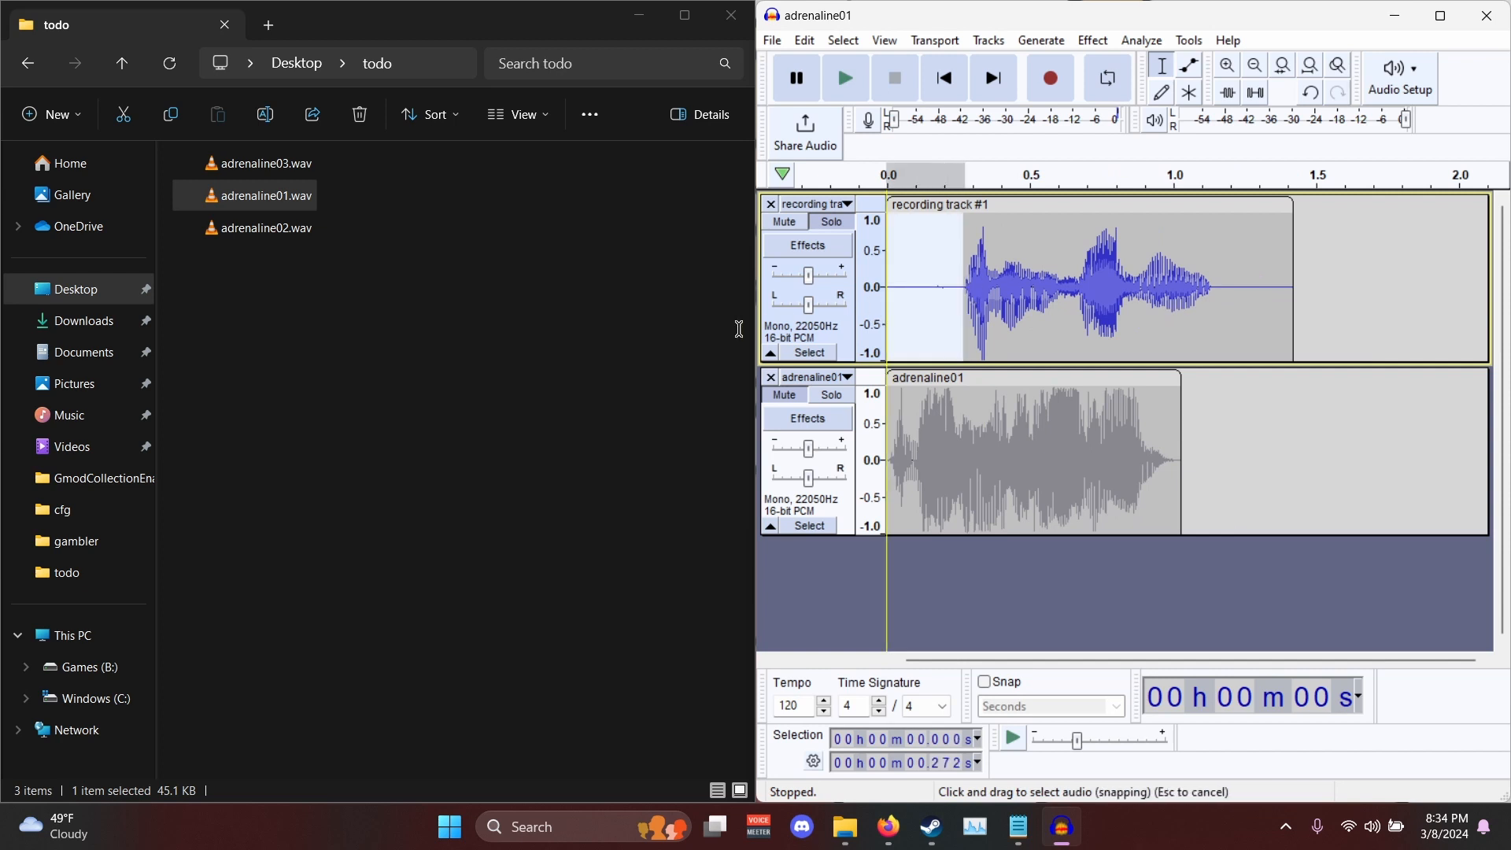
key("Delete")
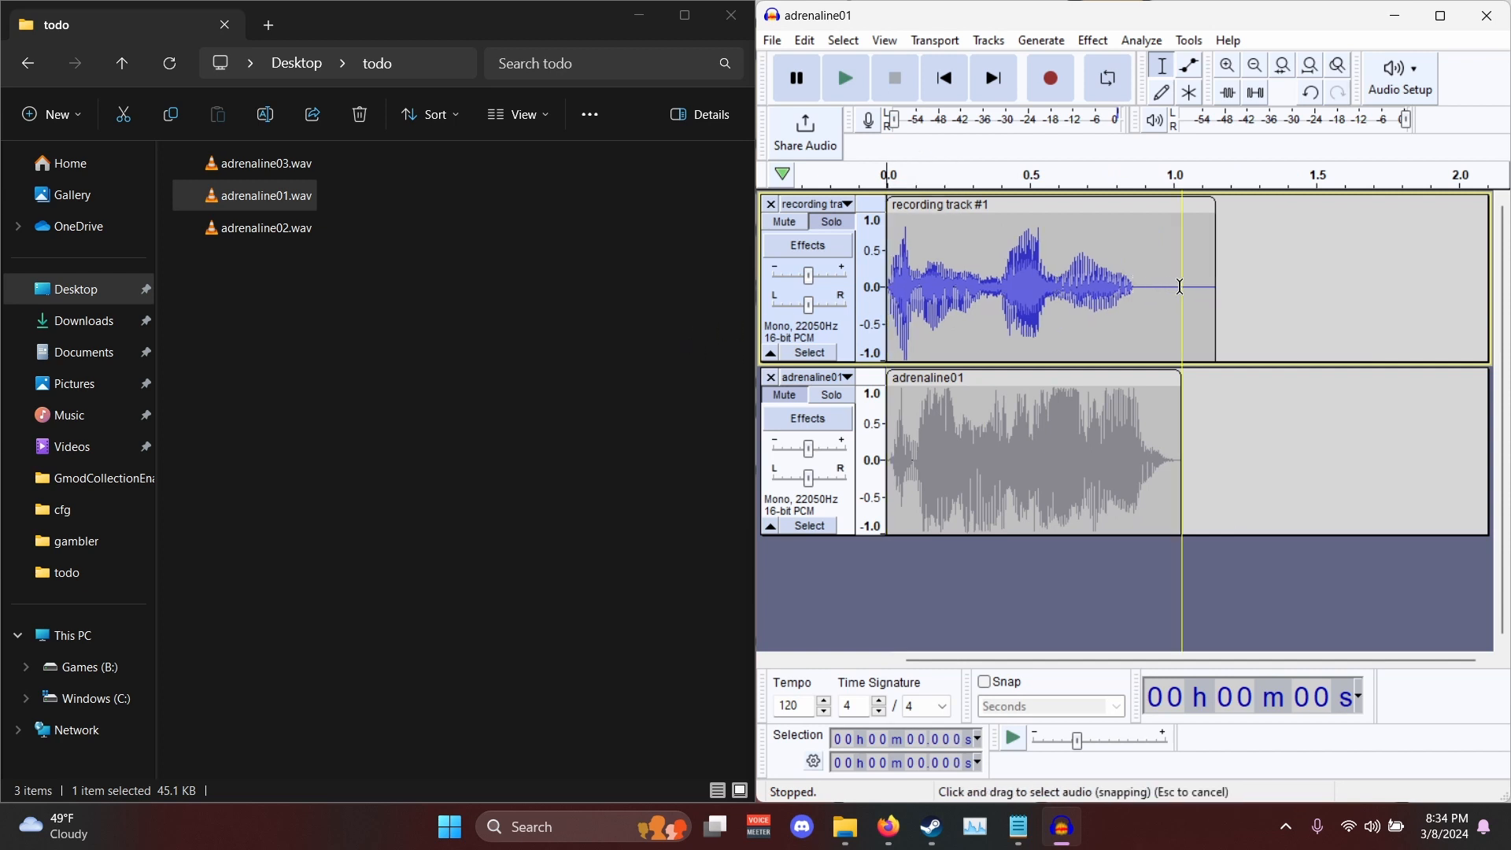
key("space")
left_click_drag(1182, 314, 1292, 311)
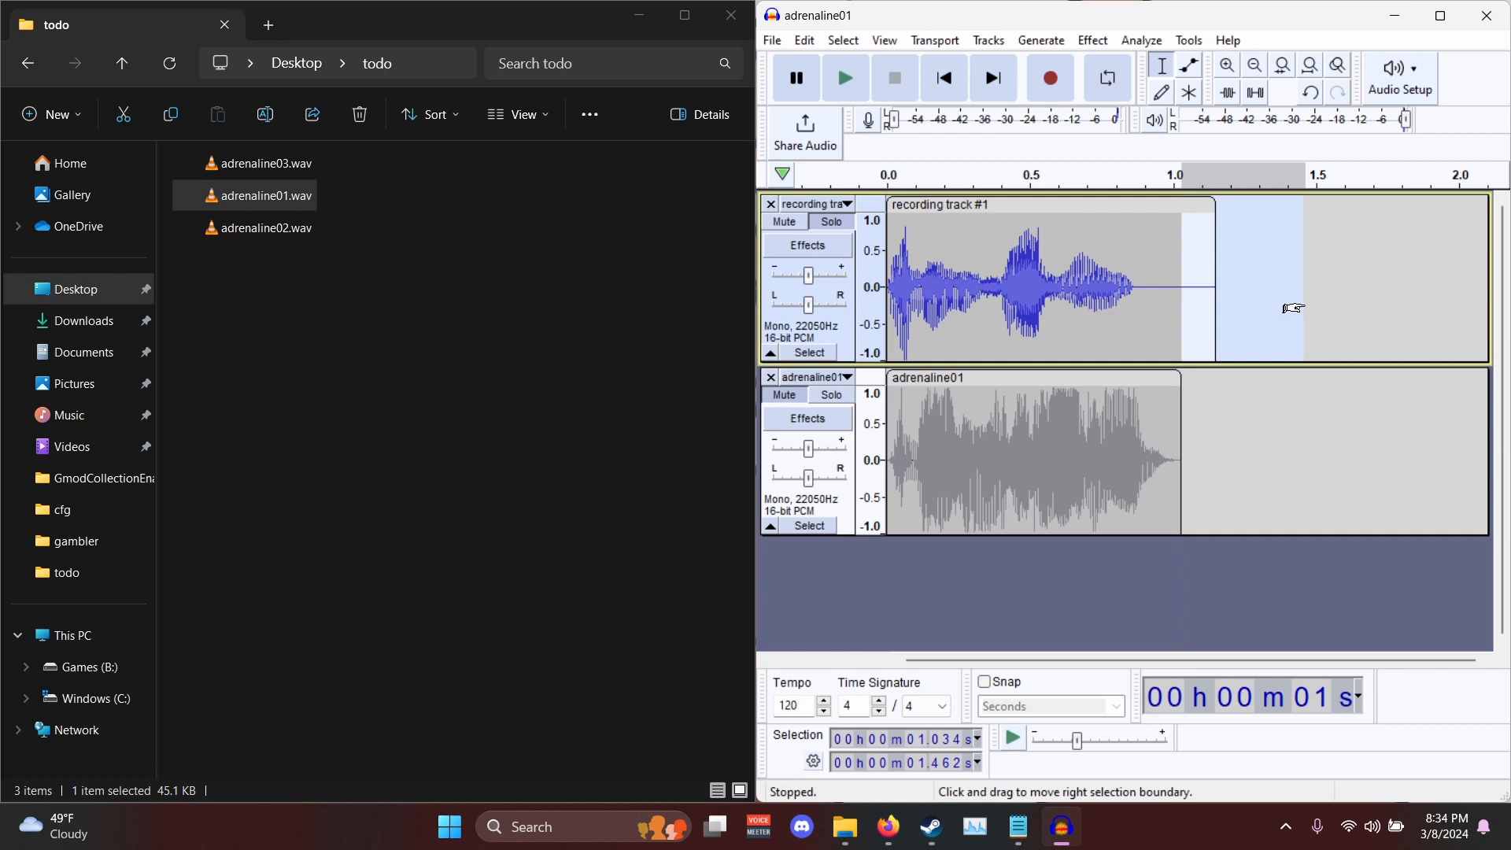
key("Delete")
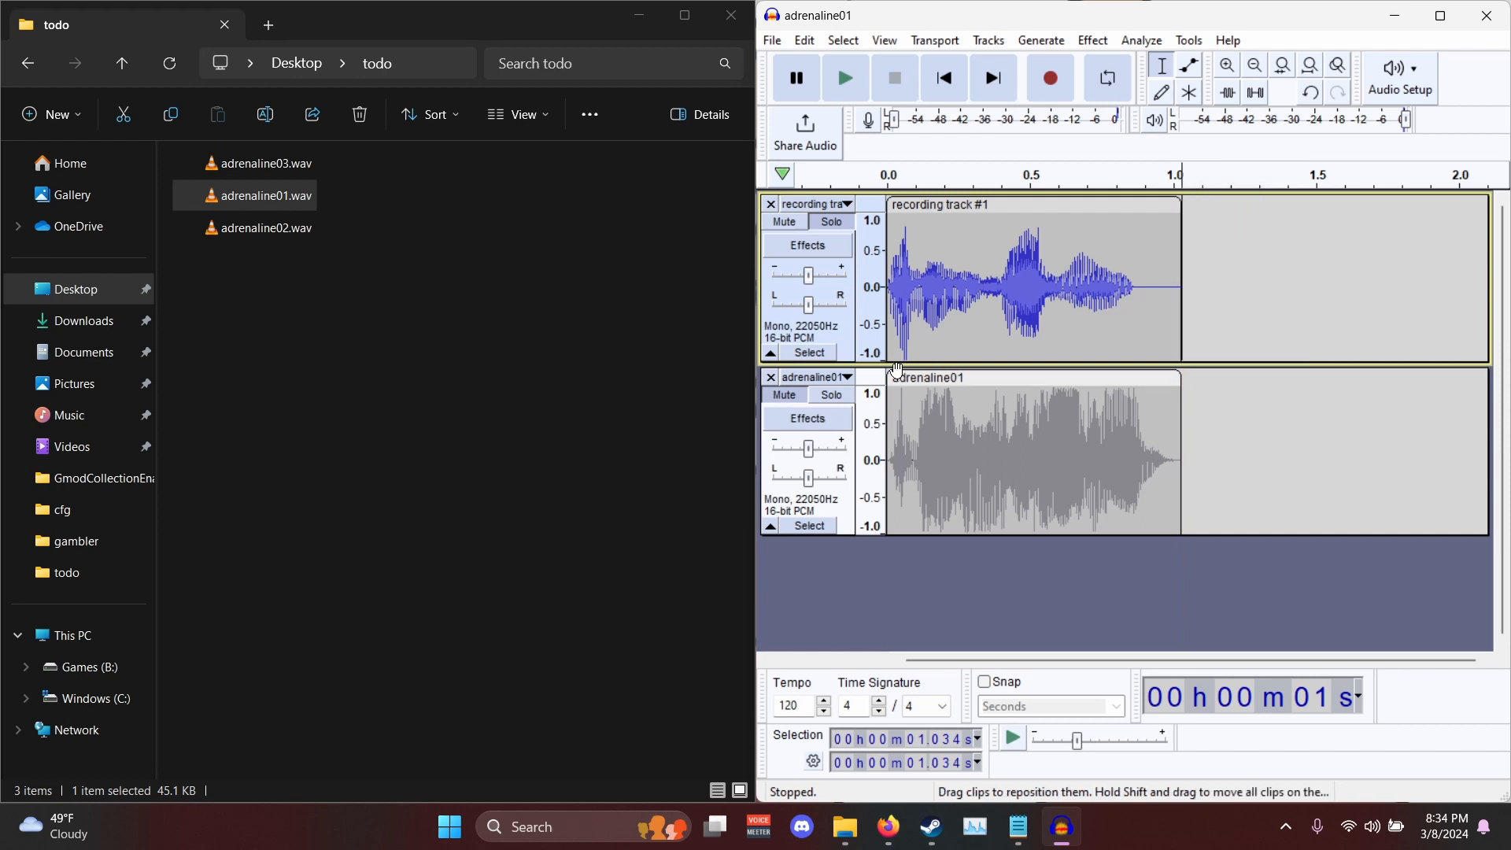
- Remove the adrenaline01 reference track and export the recording as adrenaline01.wav to the desktop voicelines folder in WAV (Microsoft) format
left_click(770, 379)
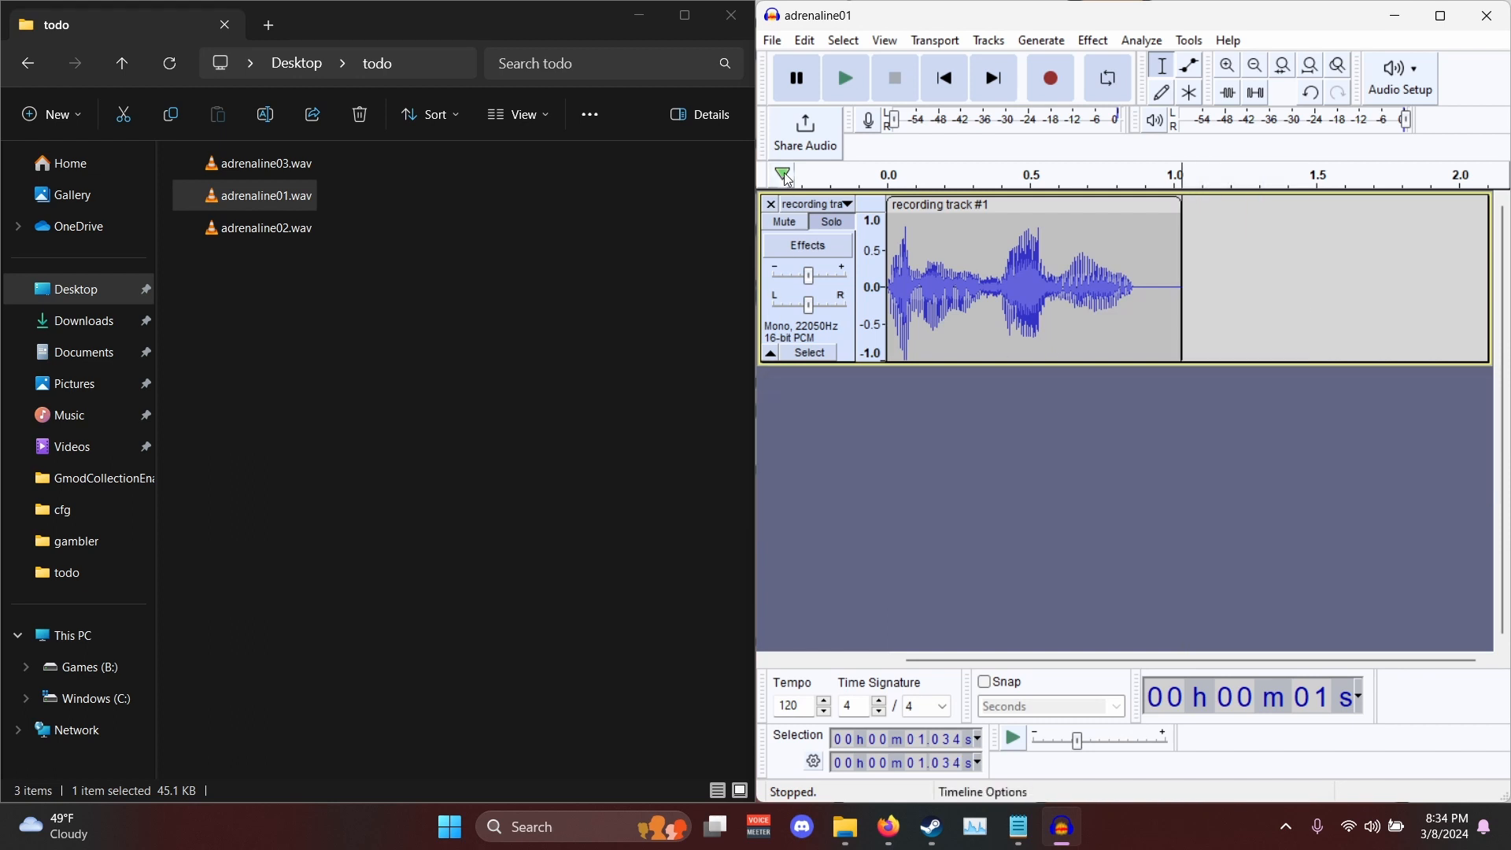
left_click(777, 42)
left_click(866, 190)
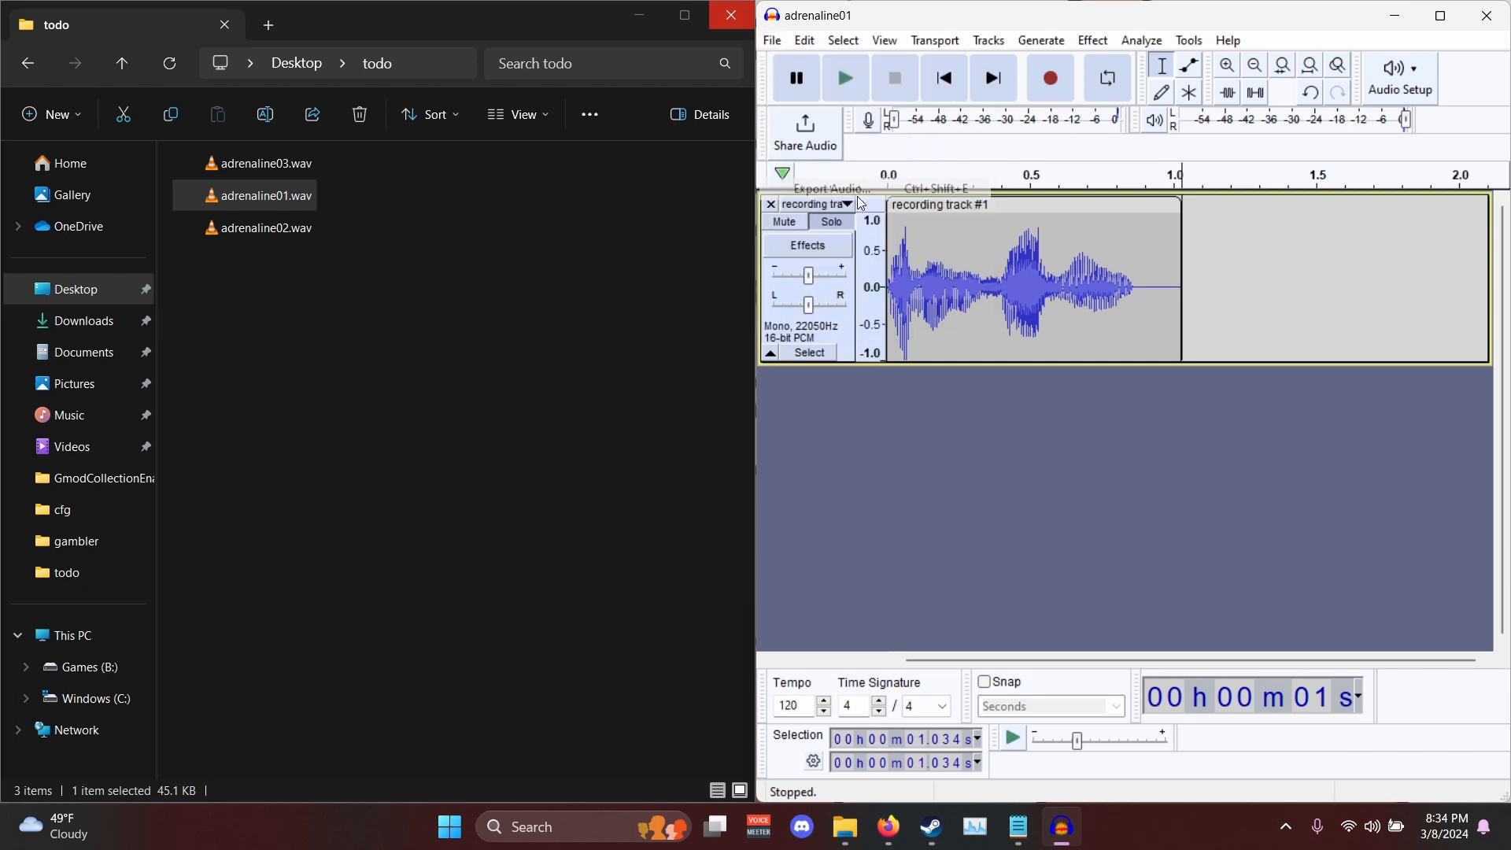
left_click(1074, 177)
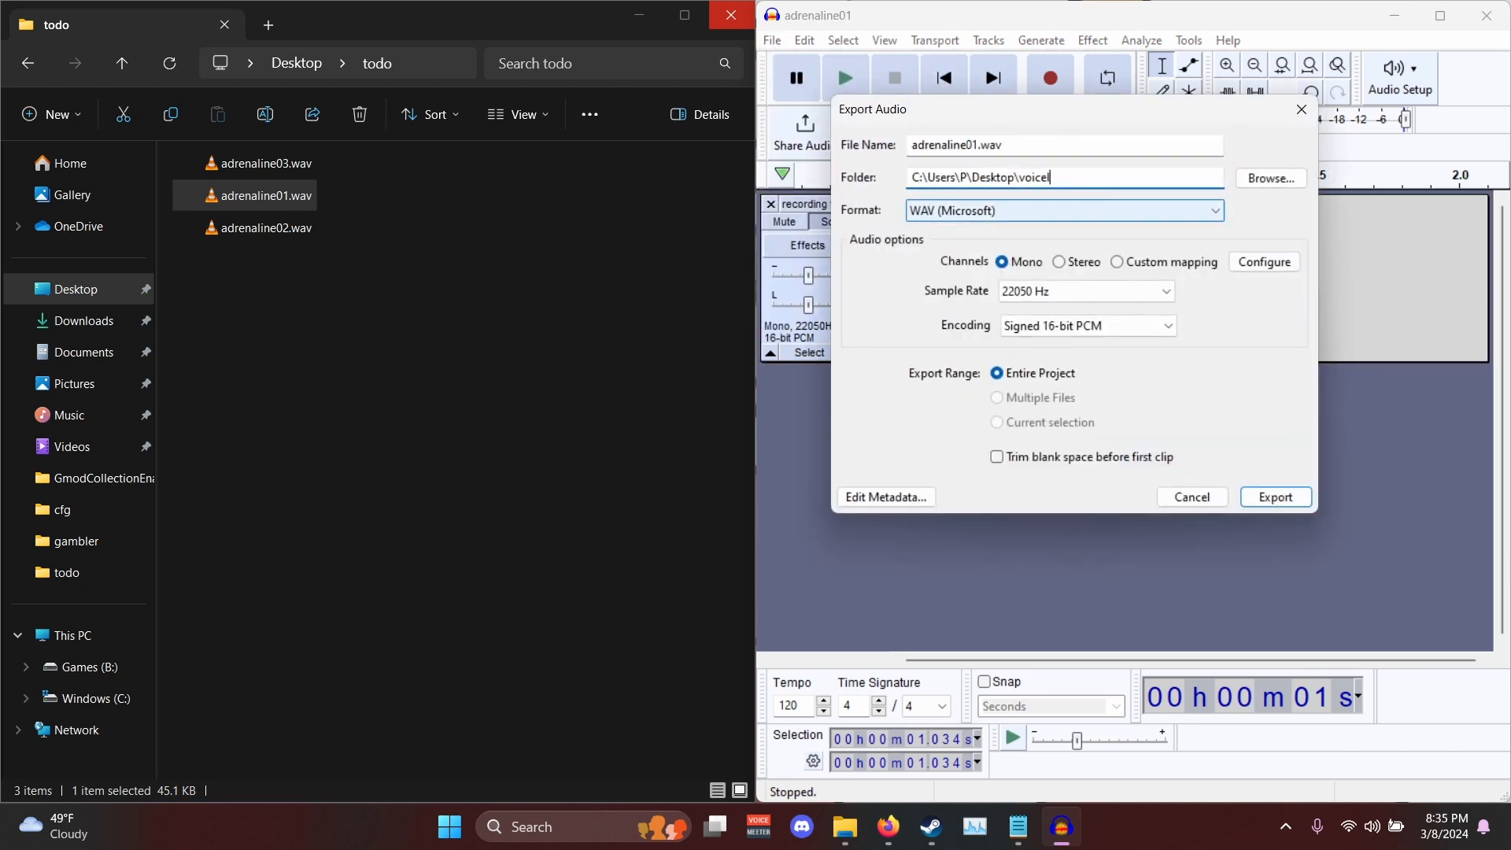
left_click(967, 146)
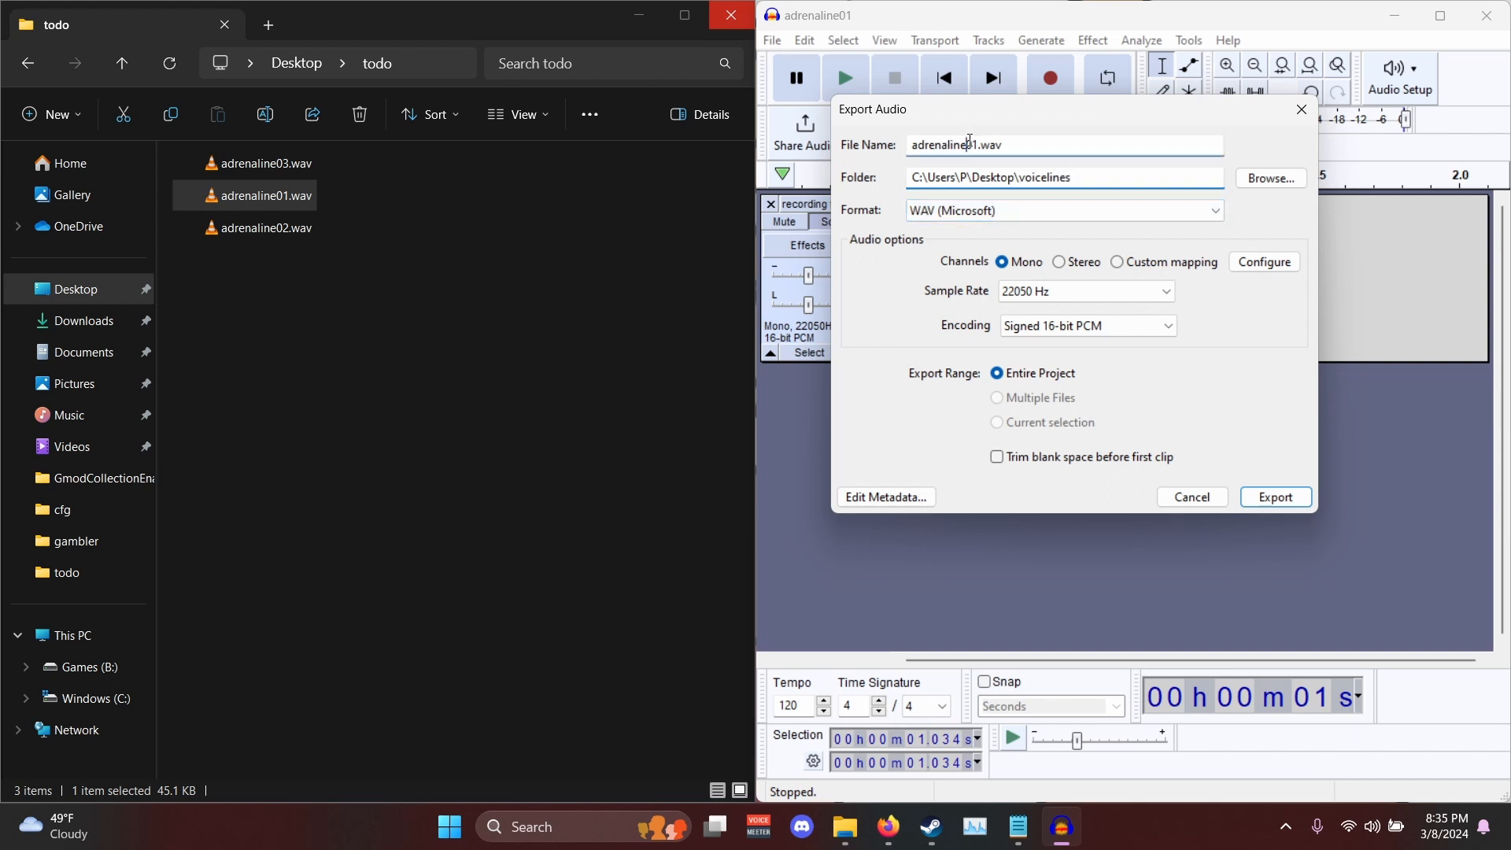
left_click_drag(997, 119, 881, 186)
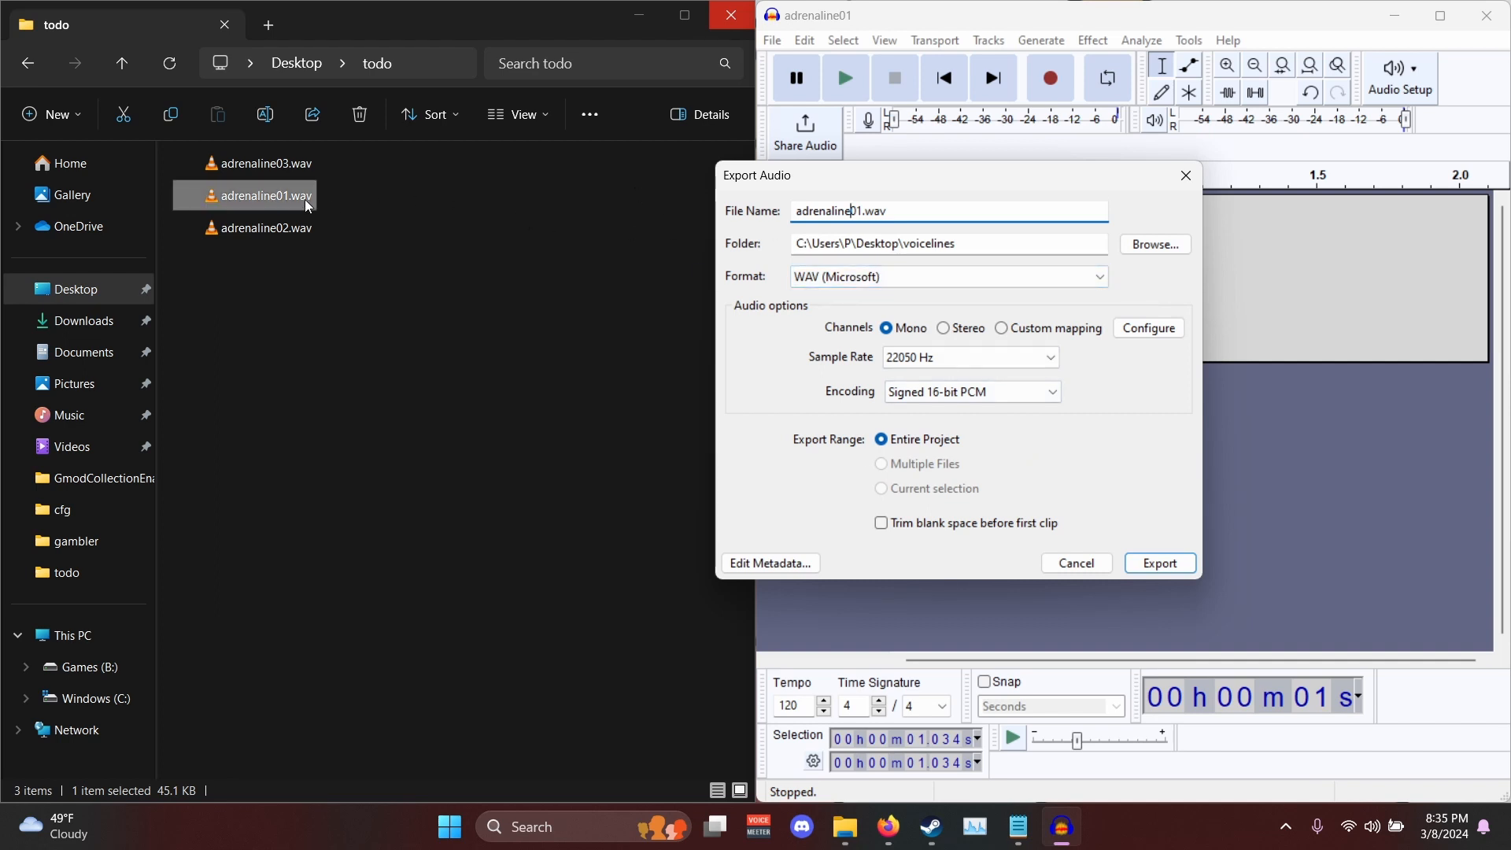
left_click(1154, 563)
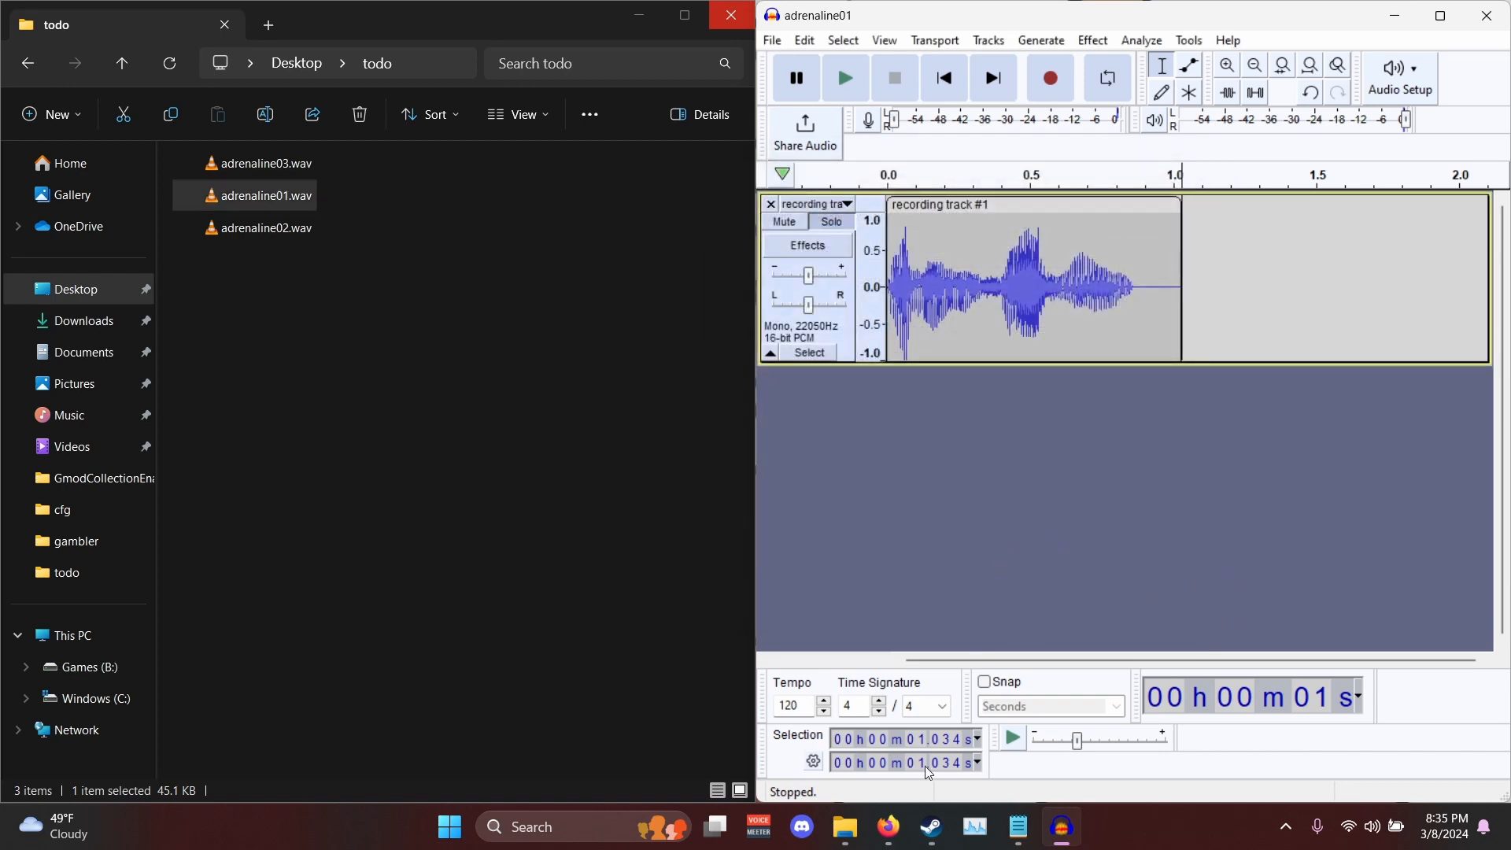
- Open the desktop voicelines folder and play the exported voice line in VLC media player to check it
left_click(639, 15)
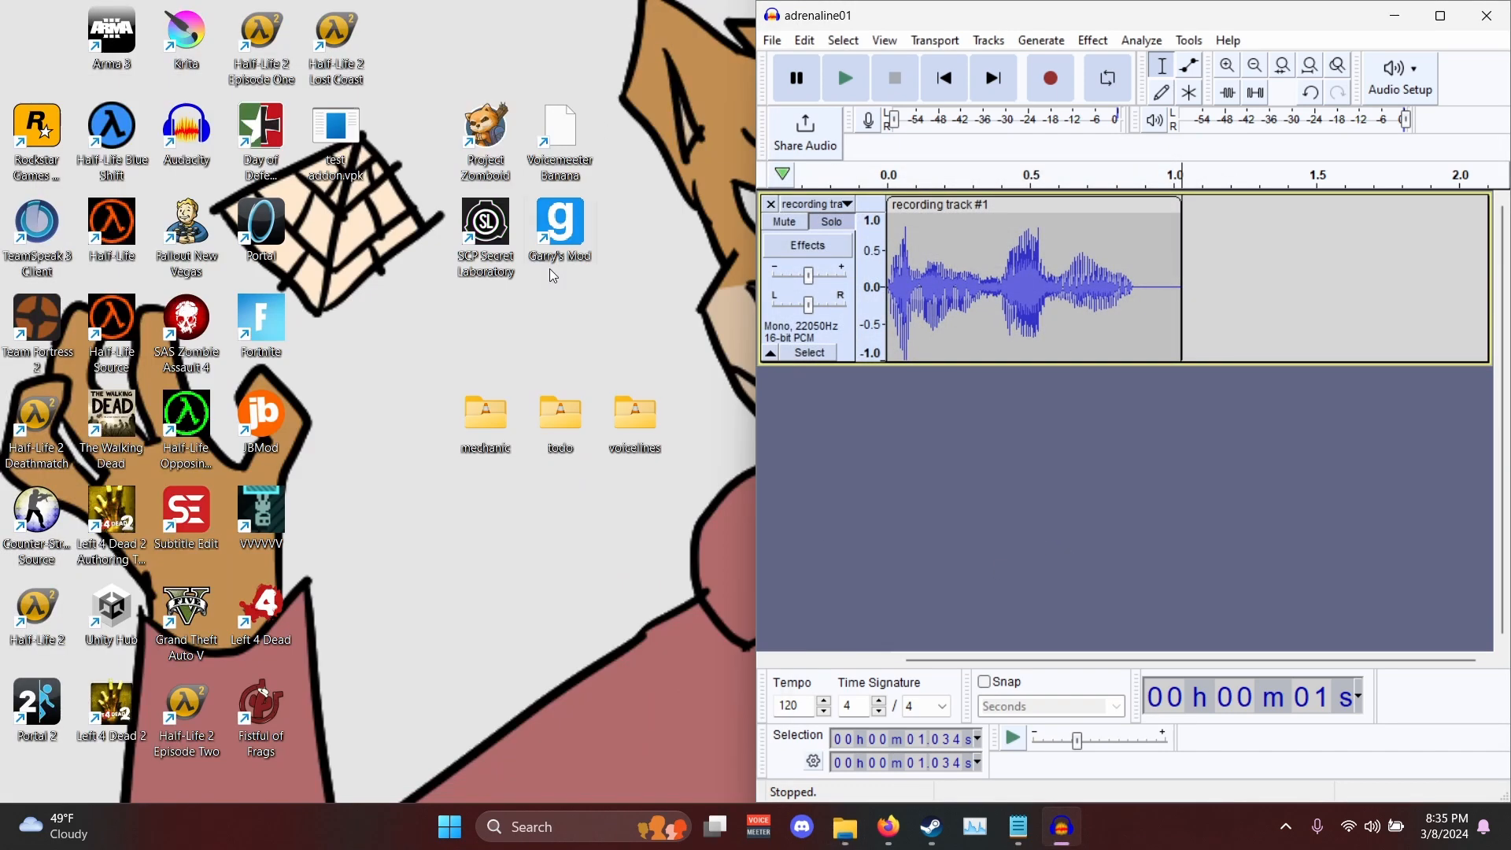
double_click(620, 447)
left_click(611, 411)
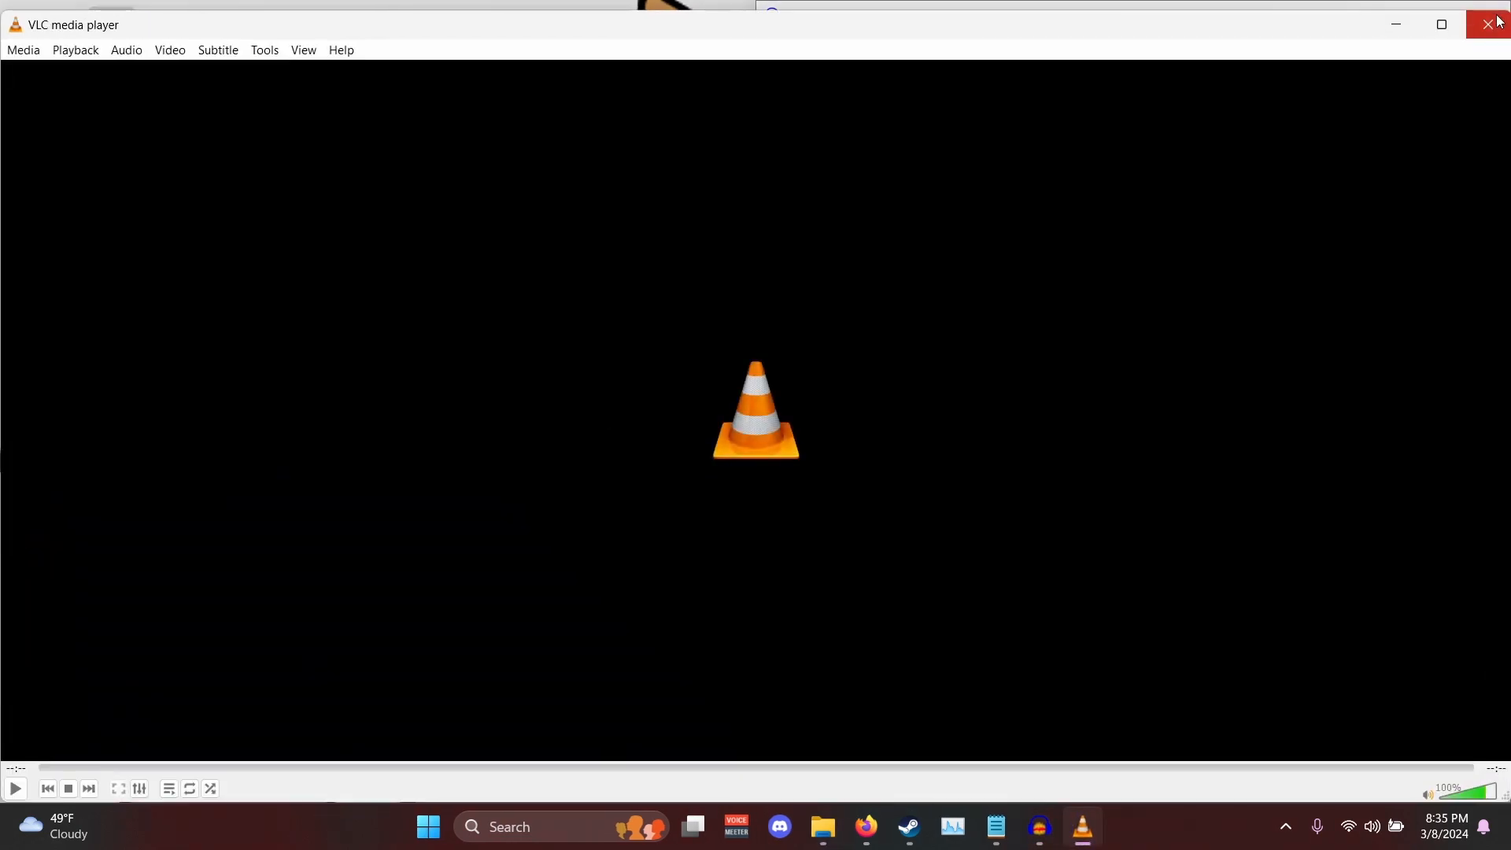
left_click(1501, 22)
left_click(1451, 231)
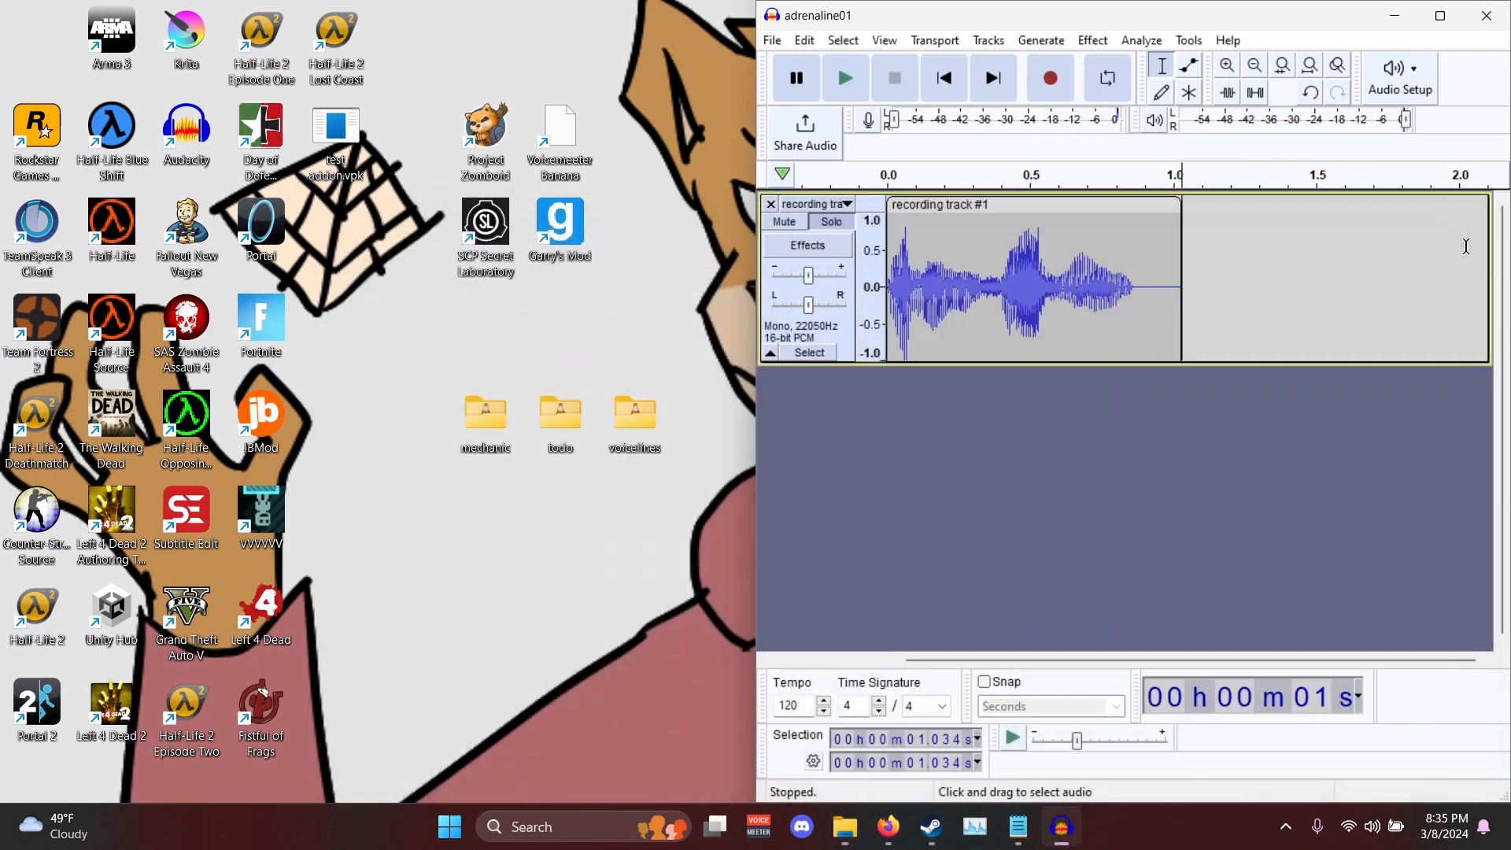
- Return to the todo folder and delete the finished adrenaline01.wav from it
left_click(845, 827)
mouse_move(830, 772)
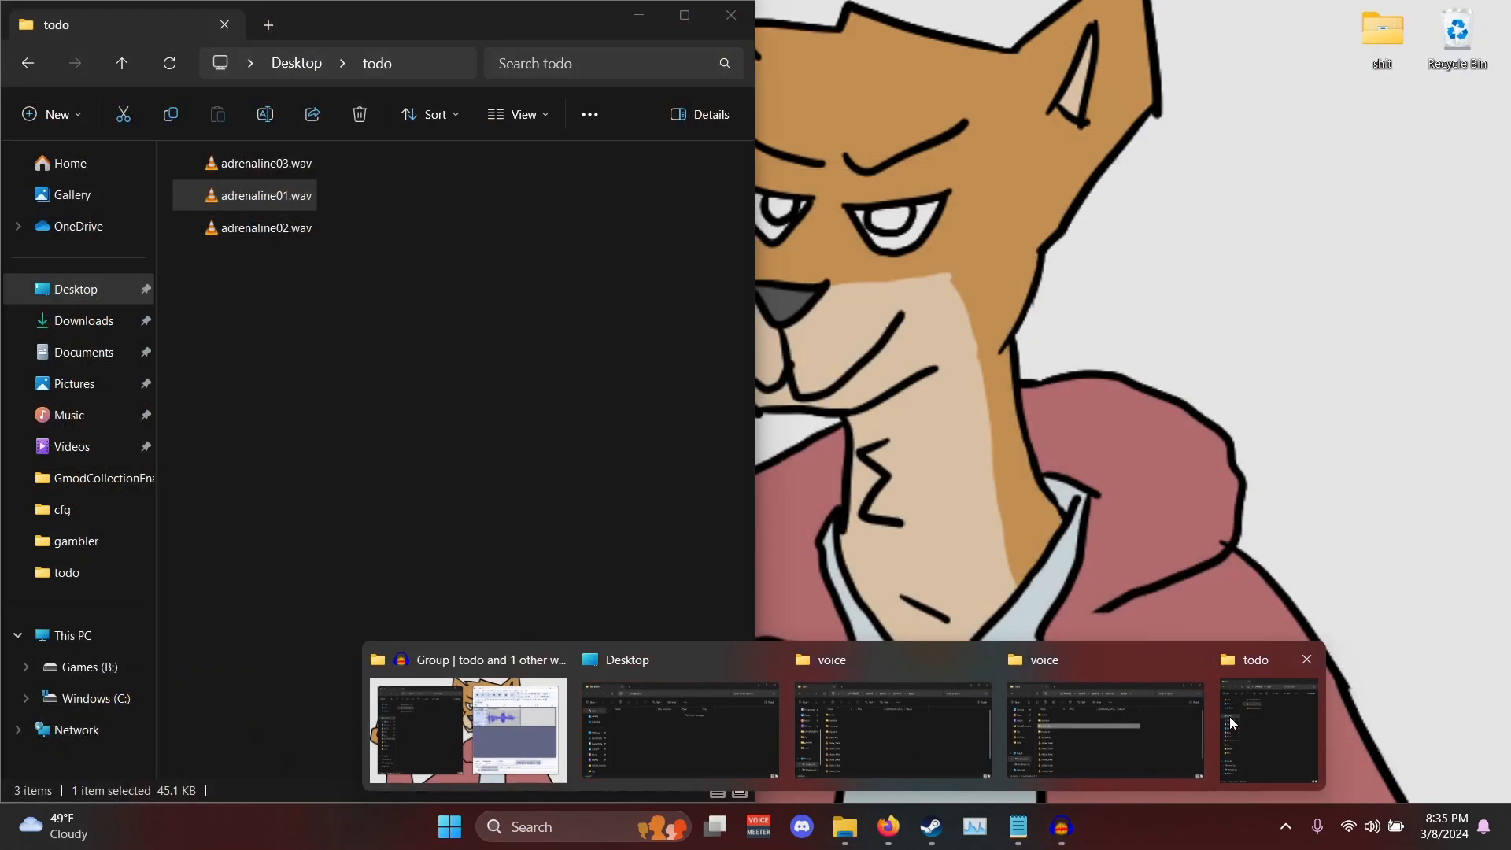
left_click(1232, 721)
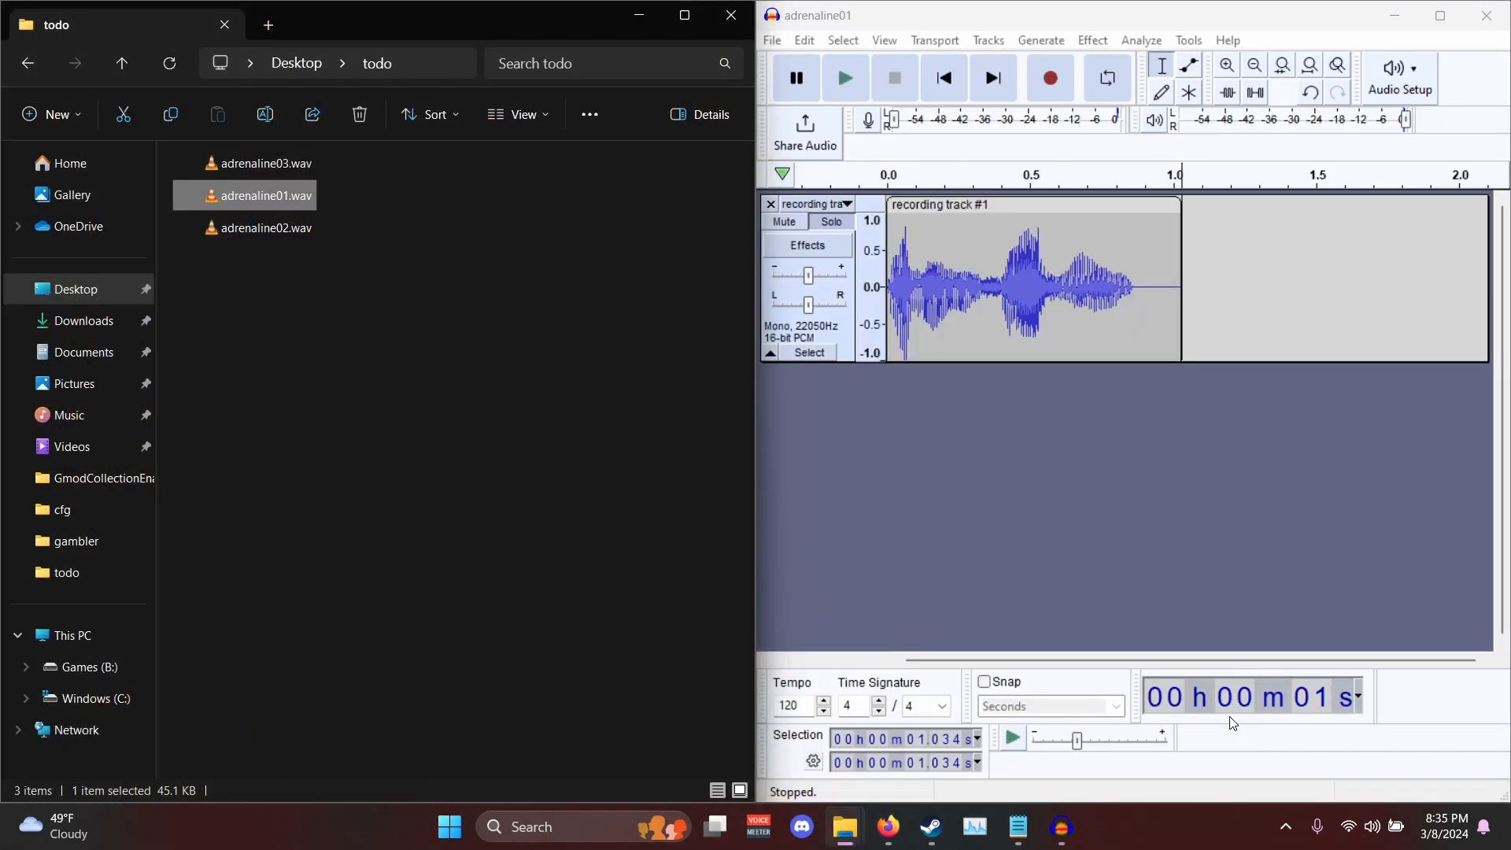
left_click(285, 200)
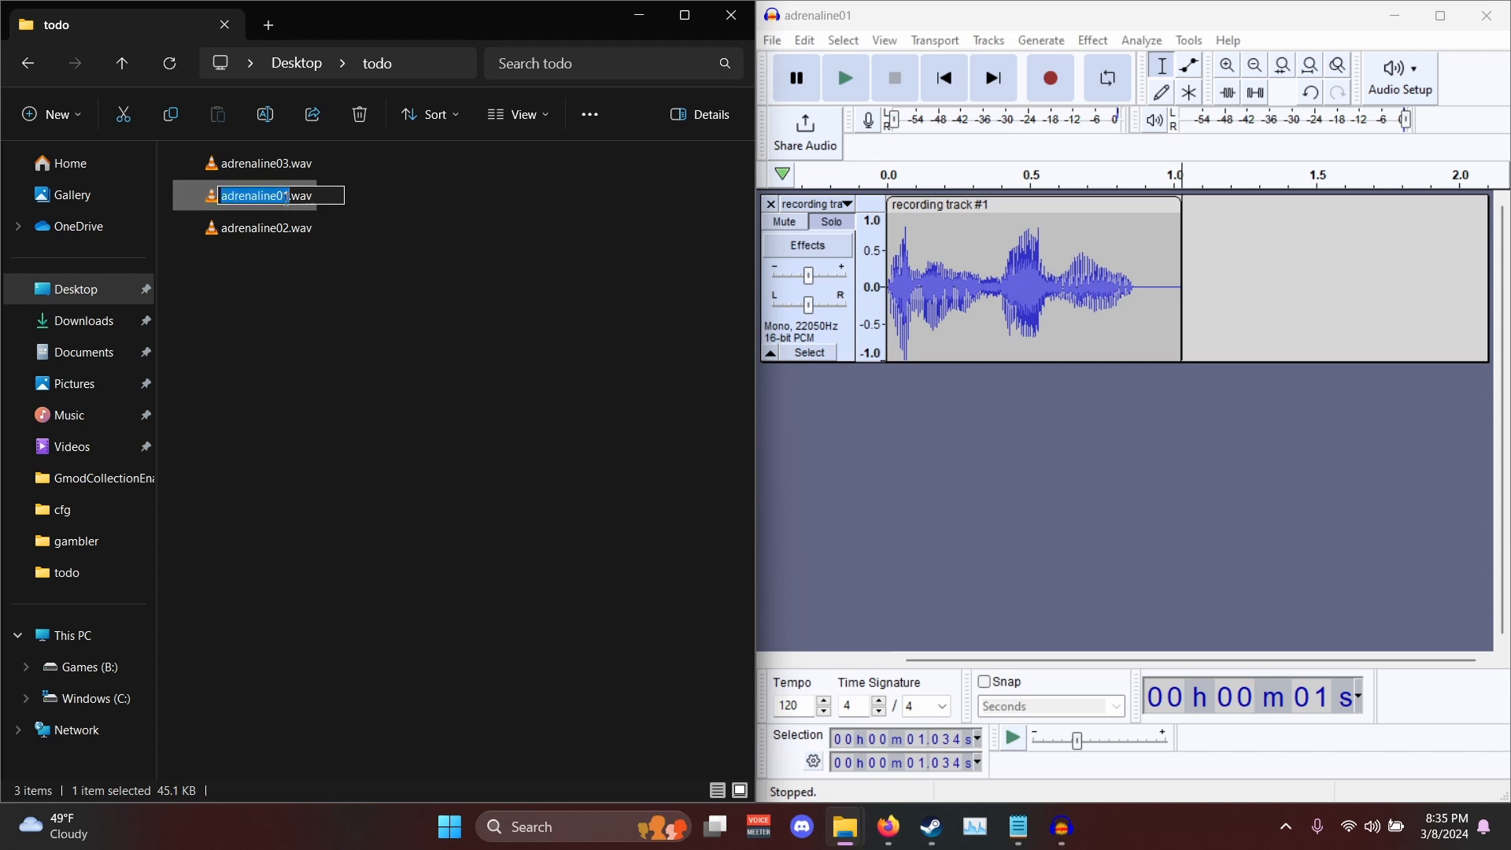
left_click(371, 200)
left_click(293, 201)
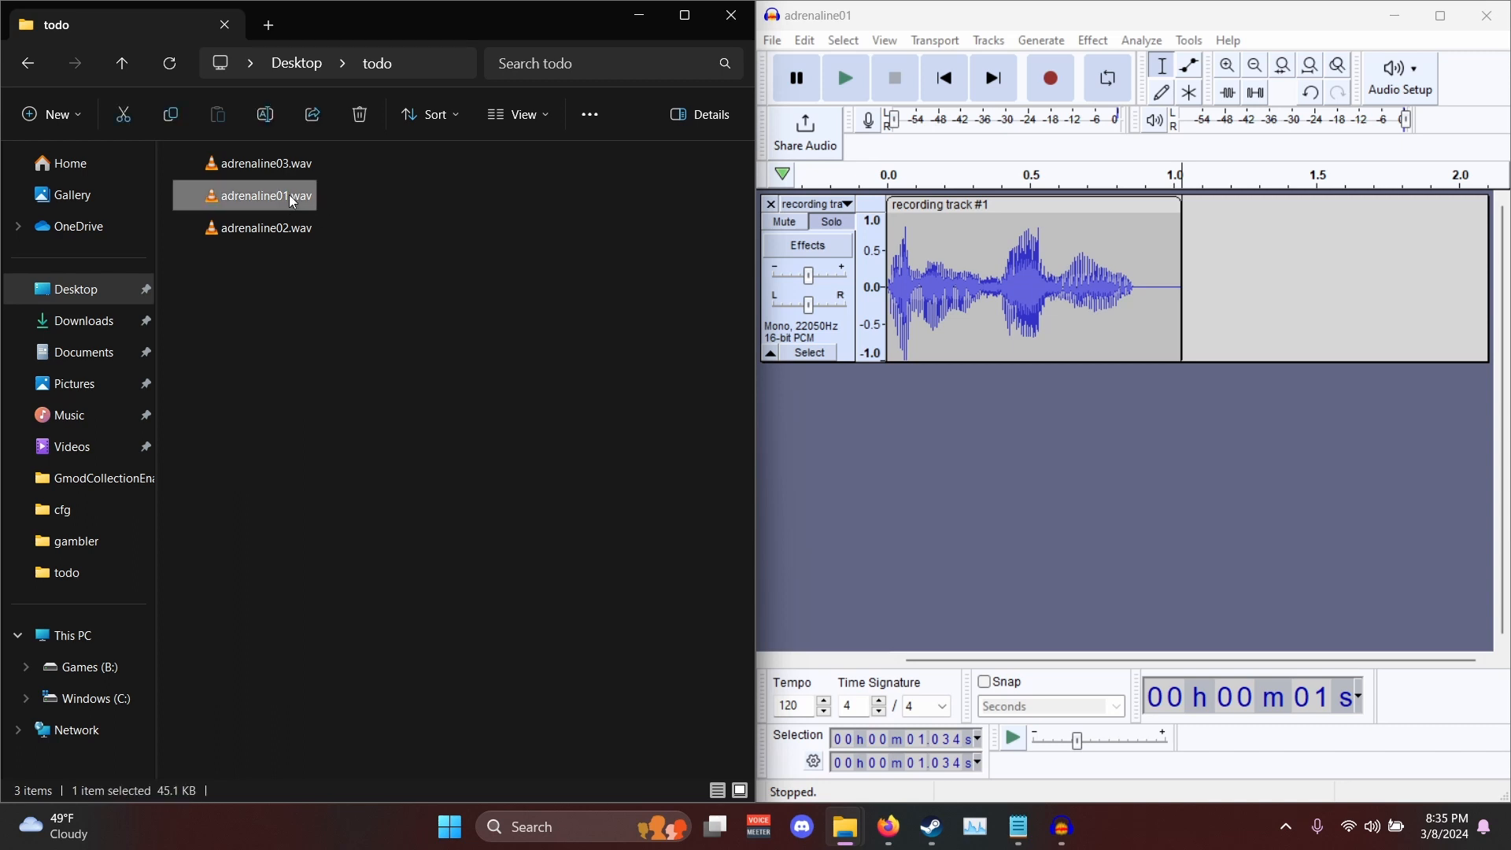
key("Delete")
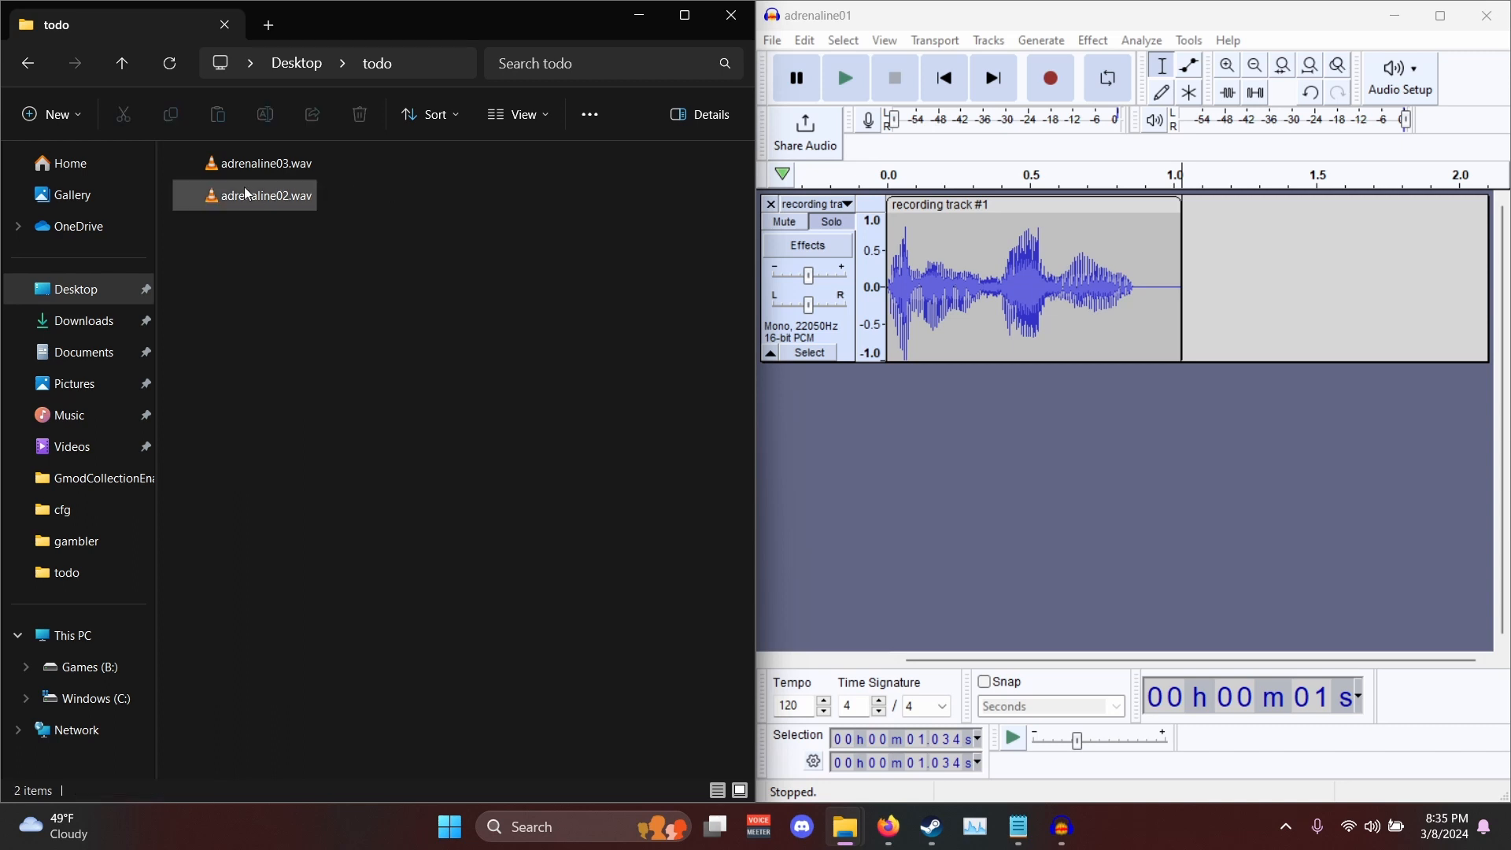
- Replace the old take with an imported adrenaline02.wav reference track below the recording track and listen to it
left_click_drag(244, 188, 956, 441)
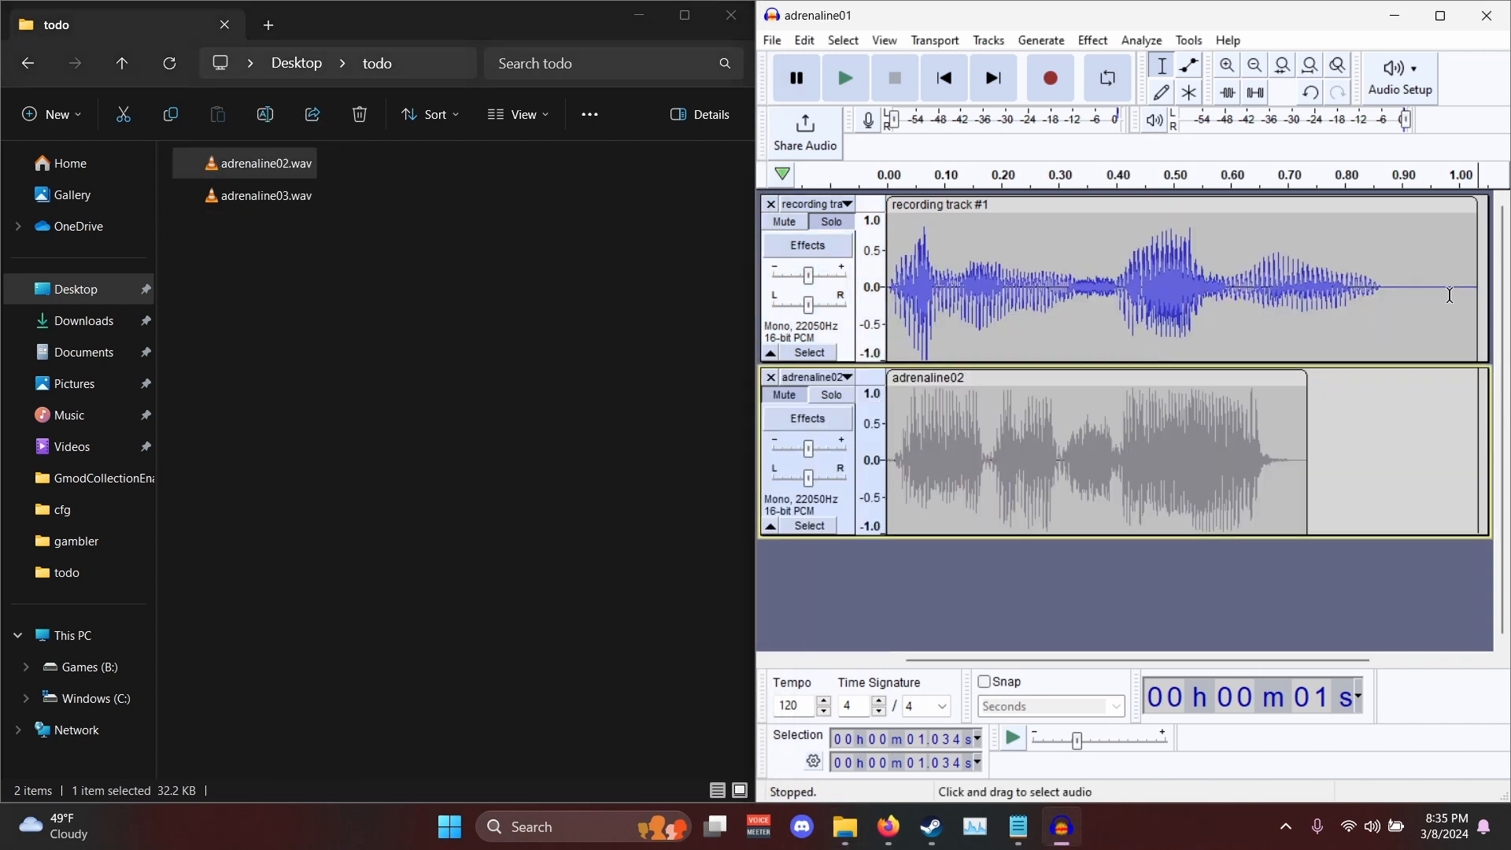
left_click_drag(1450, 295, 619, 277)
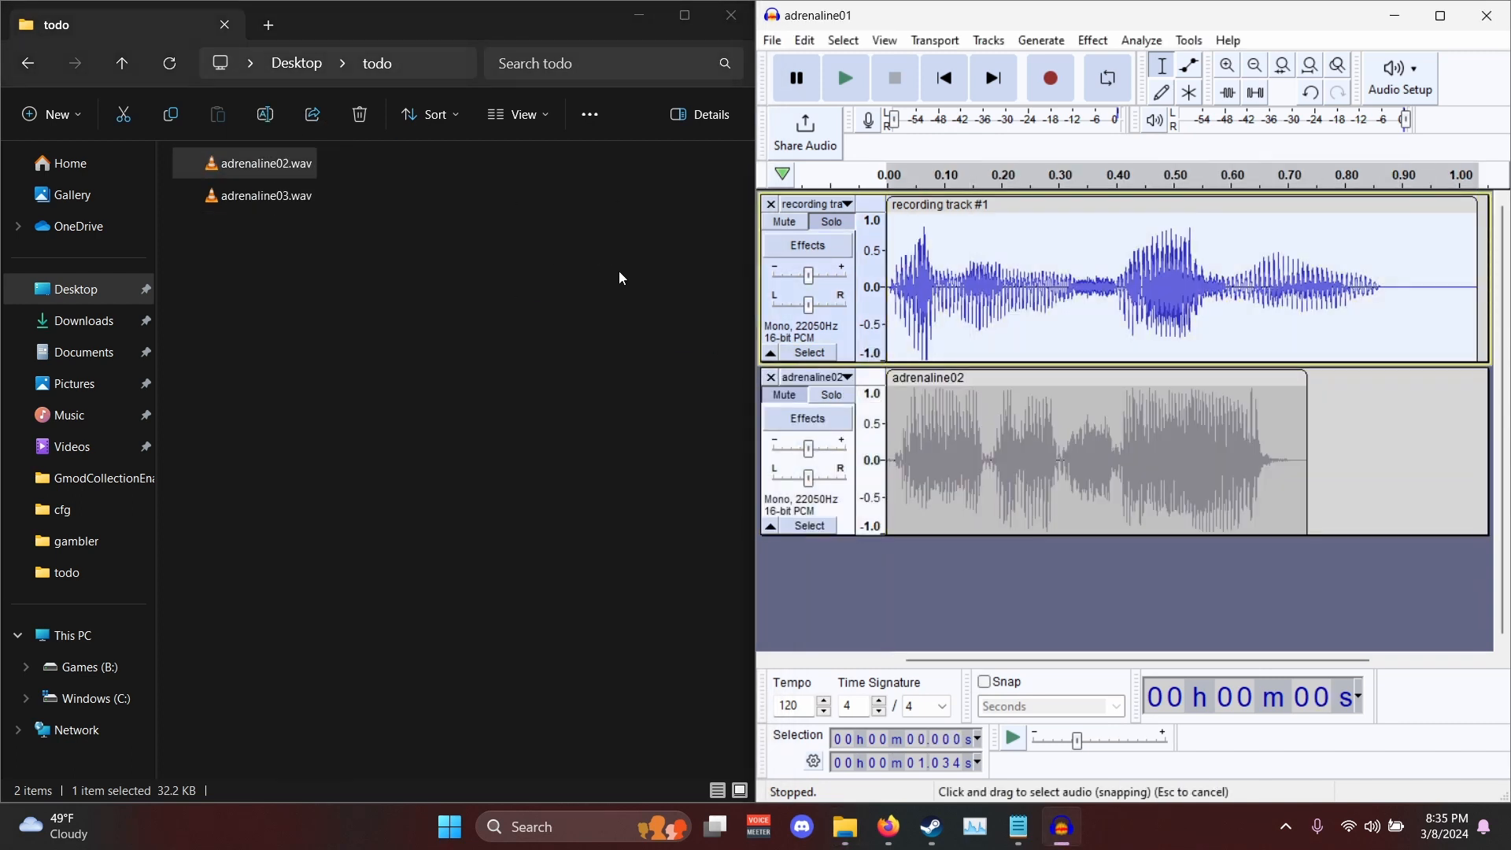
key("Delete")
left_click(801, 395)
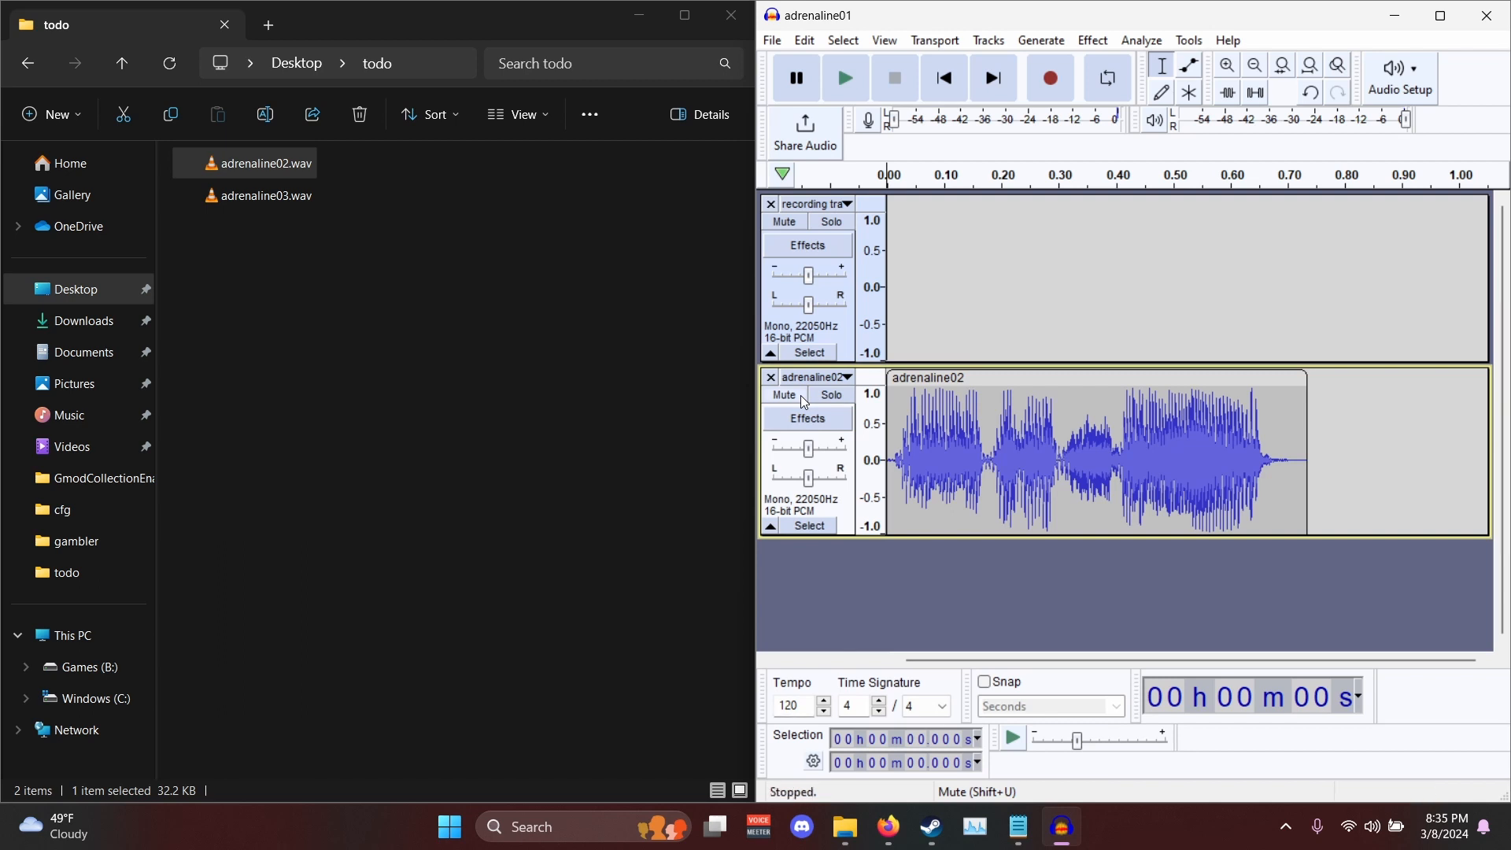
key("space")
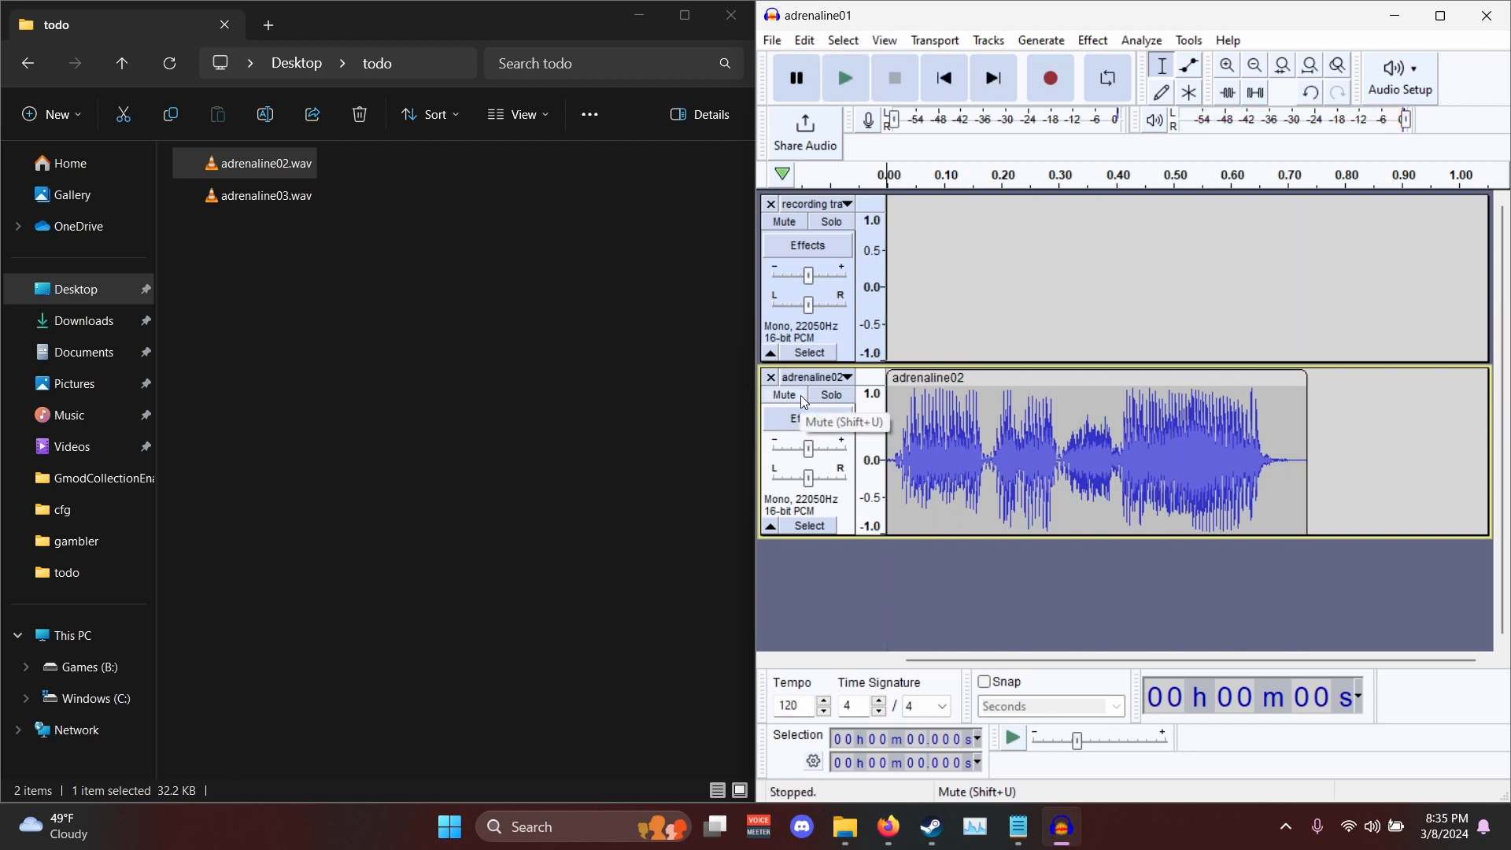
- Mute the adrenaline02 track, solo the recording track and record a replacement voice line of about 1.3 seconds on it
left_click(801, 395)
left_click(802, 344)
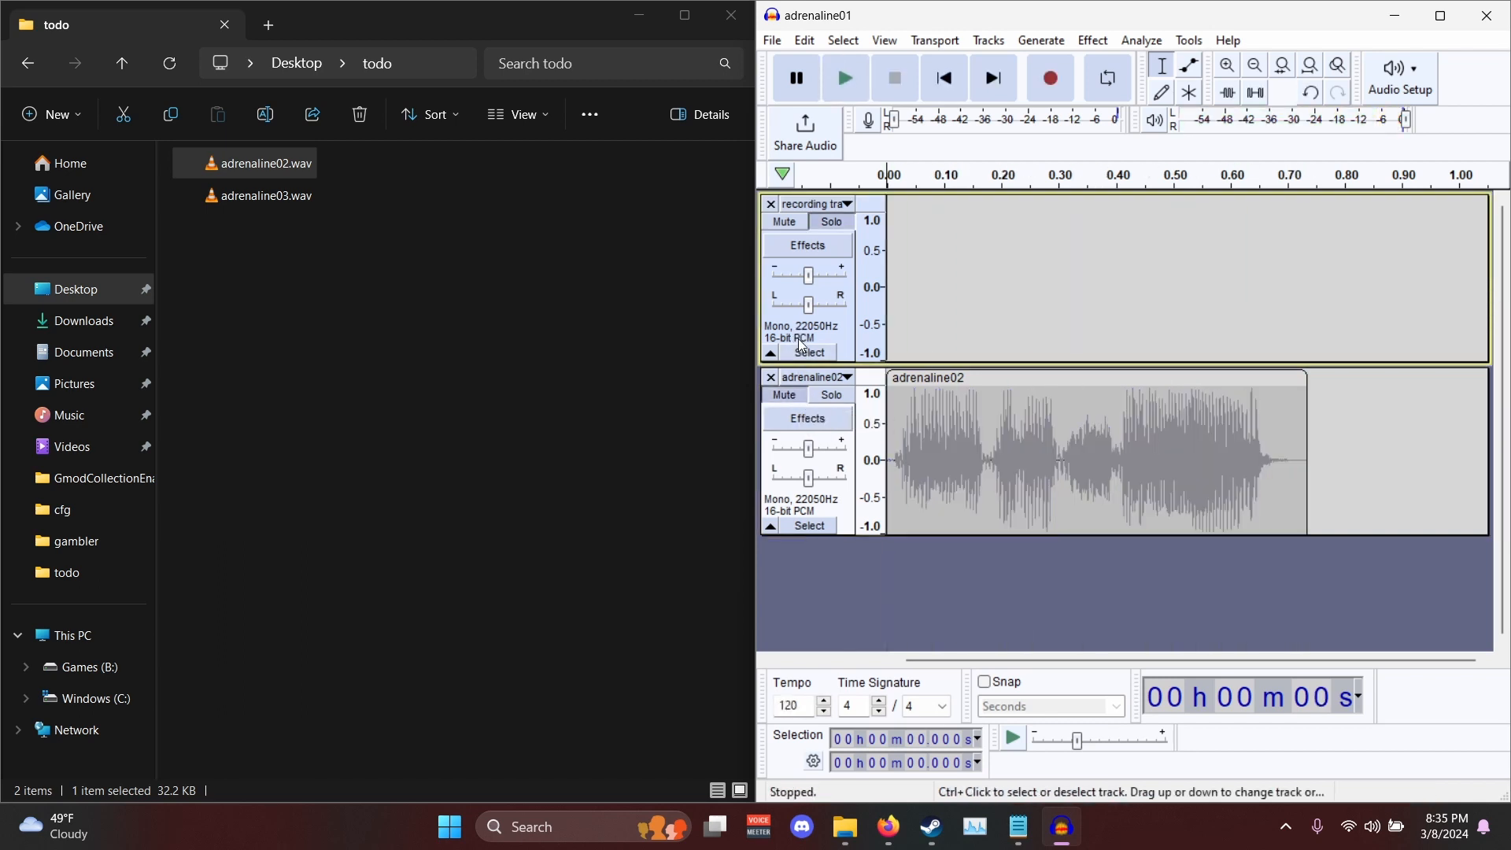
key("r")
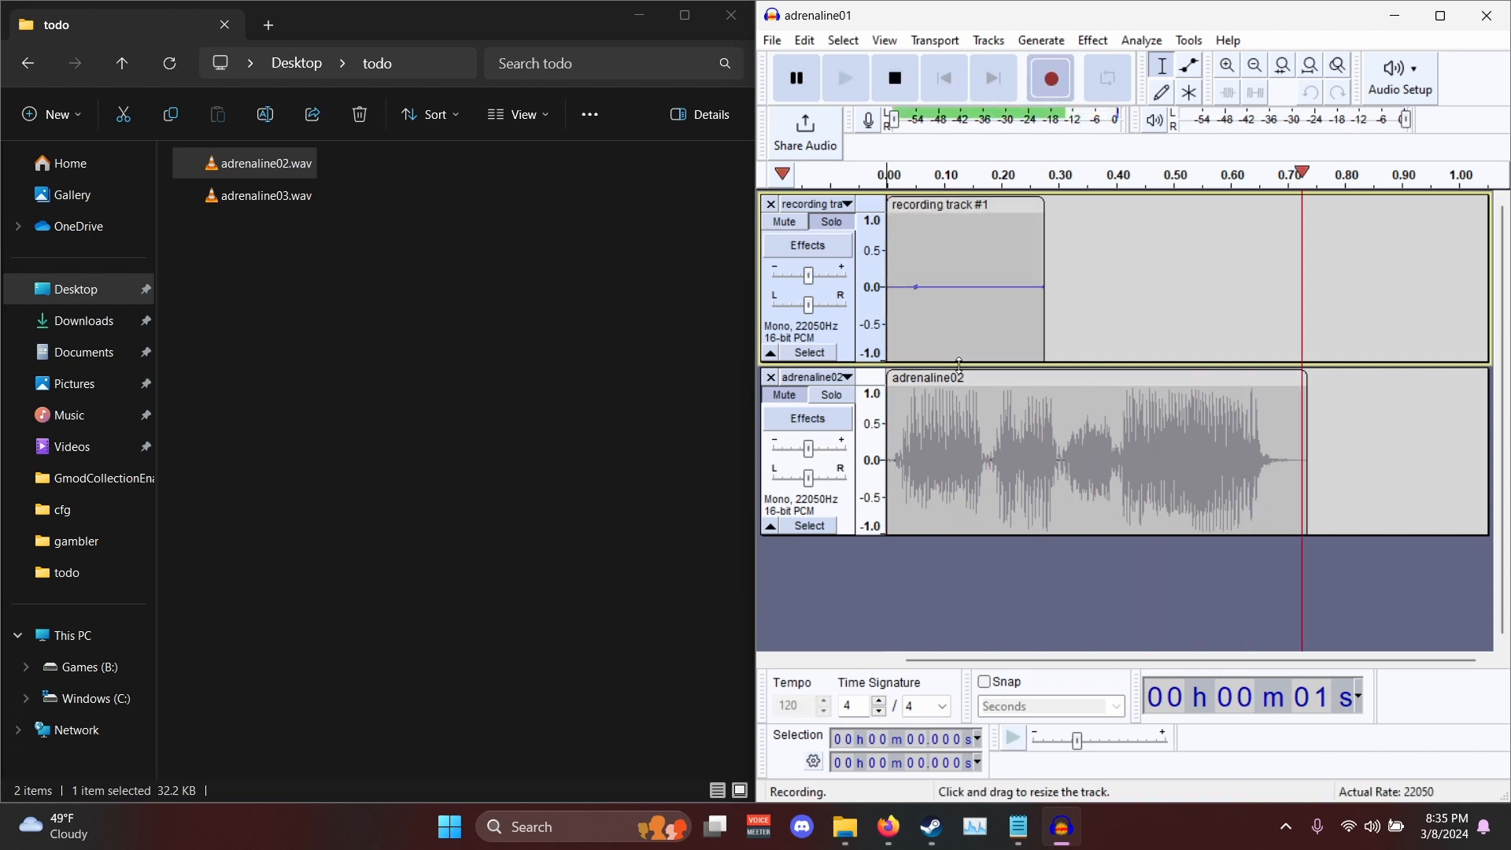
key("space")
- Trim about 0.27 s of leading silence and everything past the adrenaline02 clip's end from the new recording, and play it back
scroll(958, 334, "down", 2)
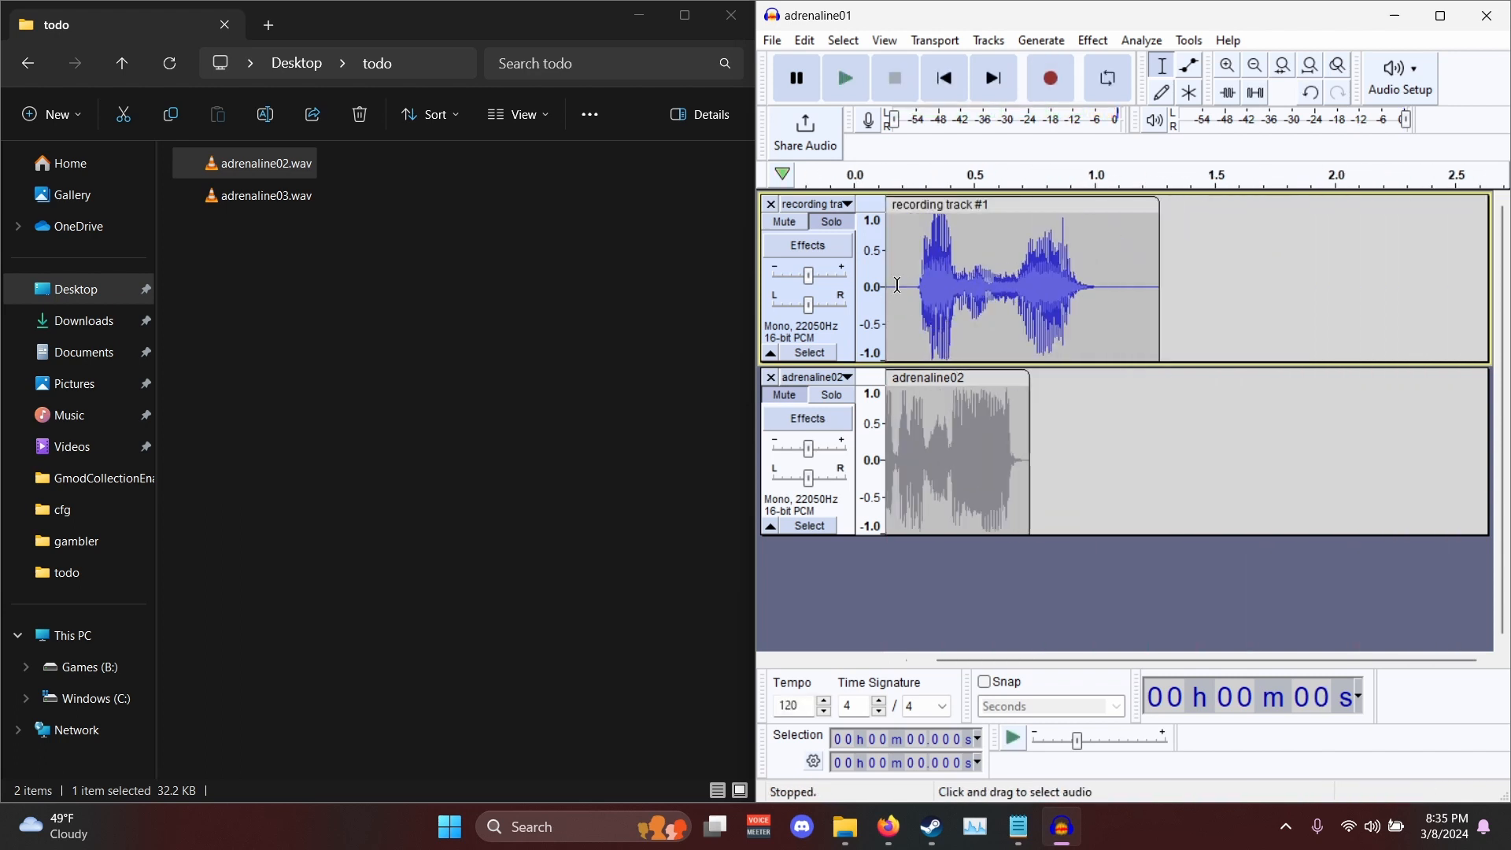
left_click_drag(918, 285, 517, 296)
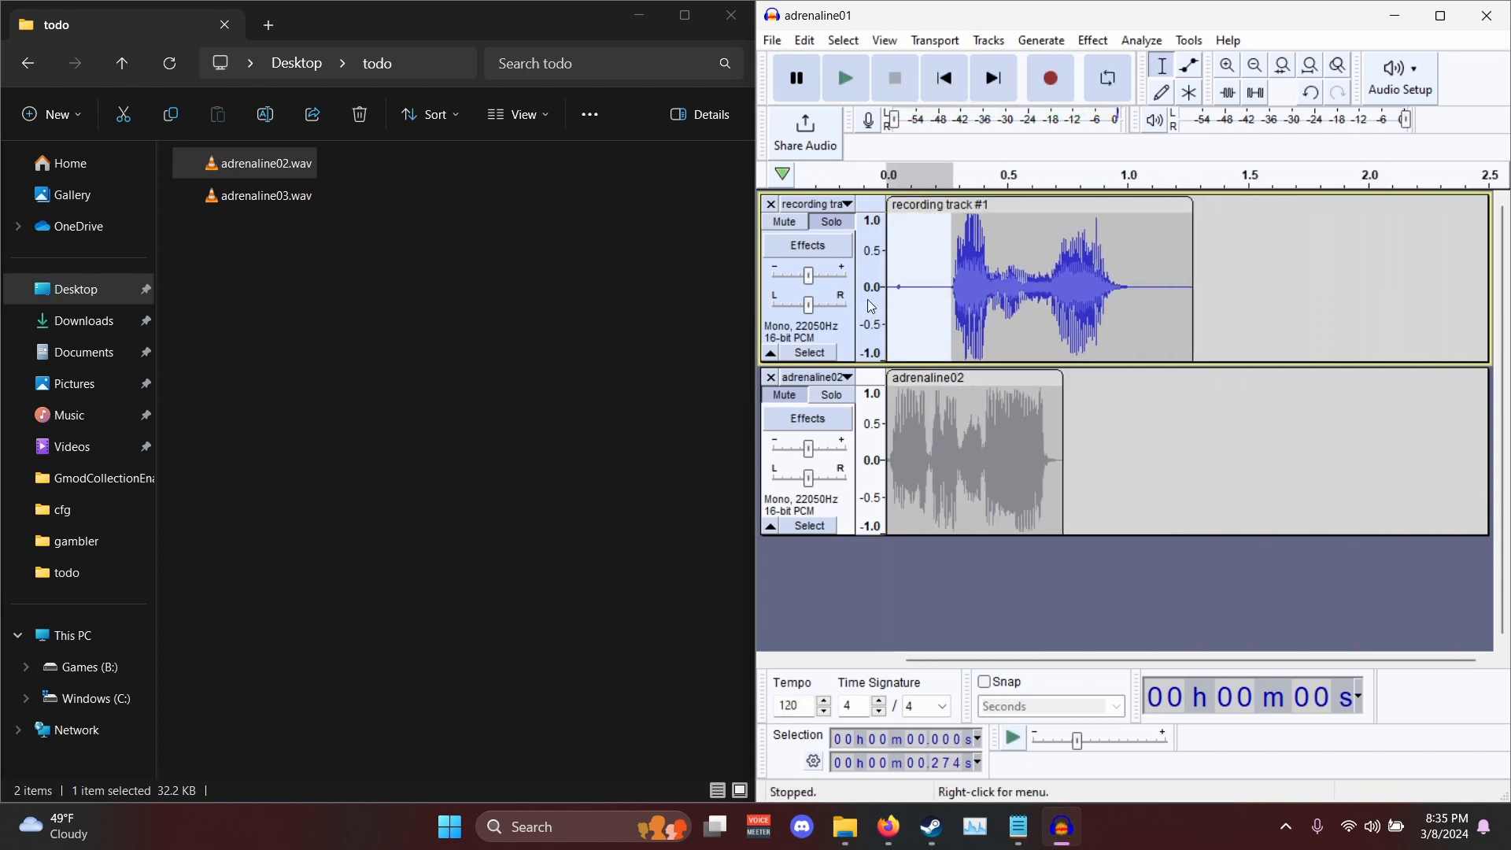
key("Delete")
left_click_drag(1061, 307, 1170, 327)
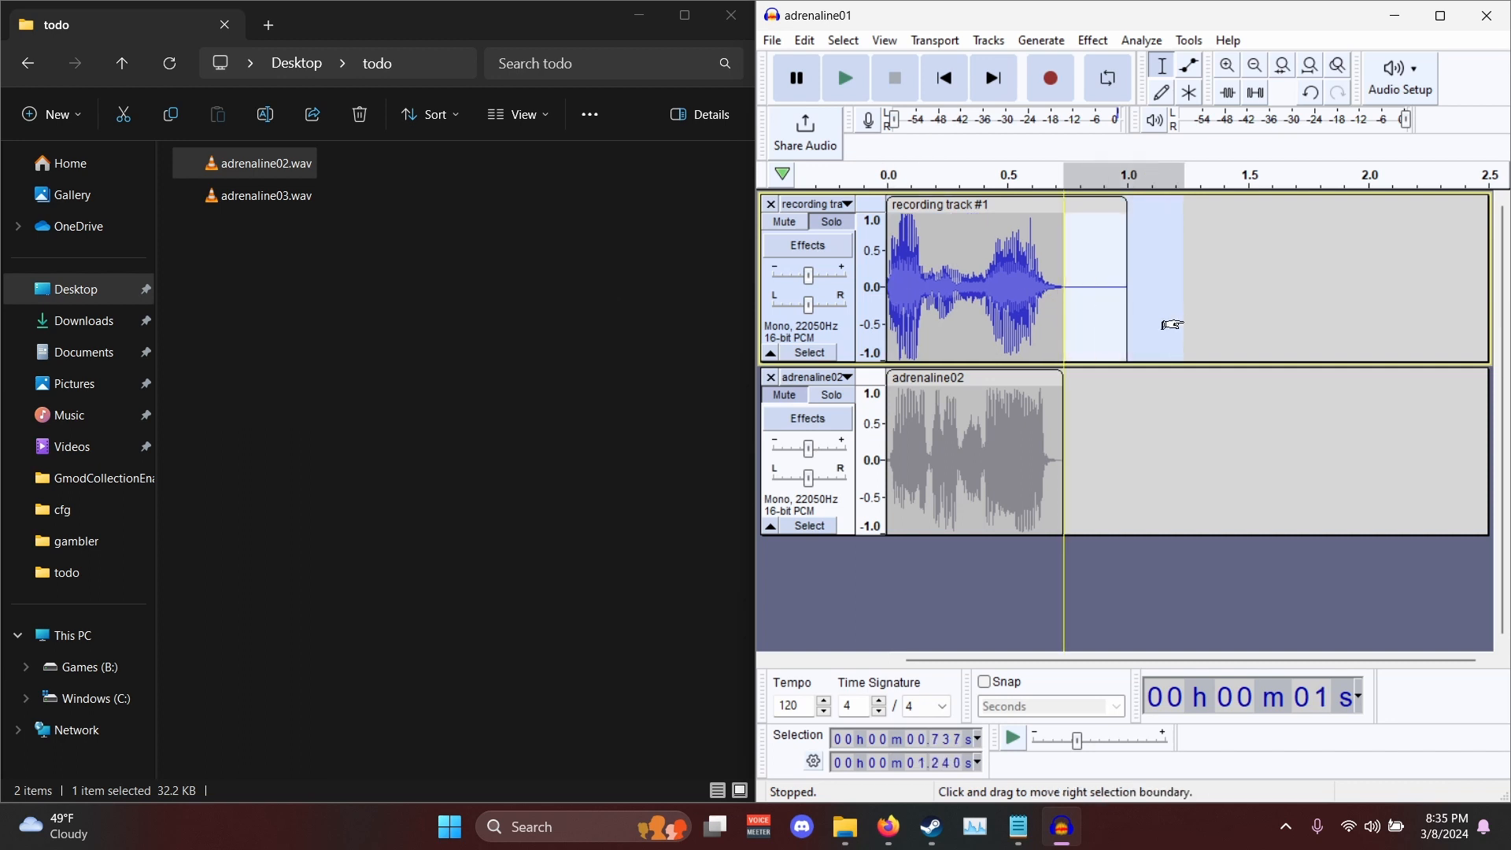
key("Delete")
left_click(877, 180)
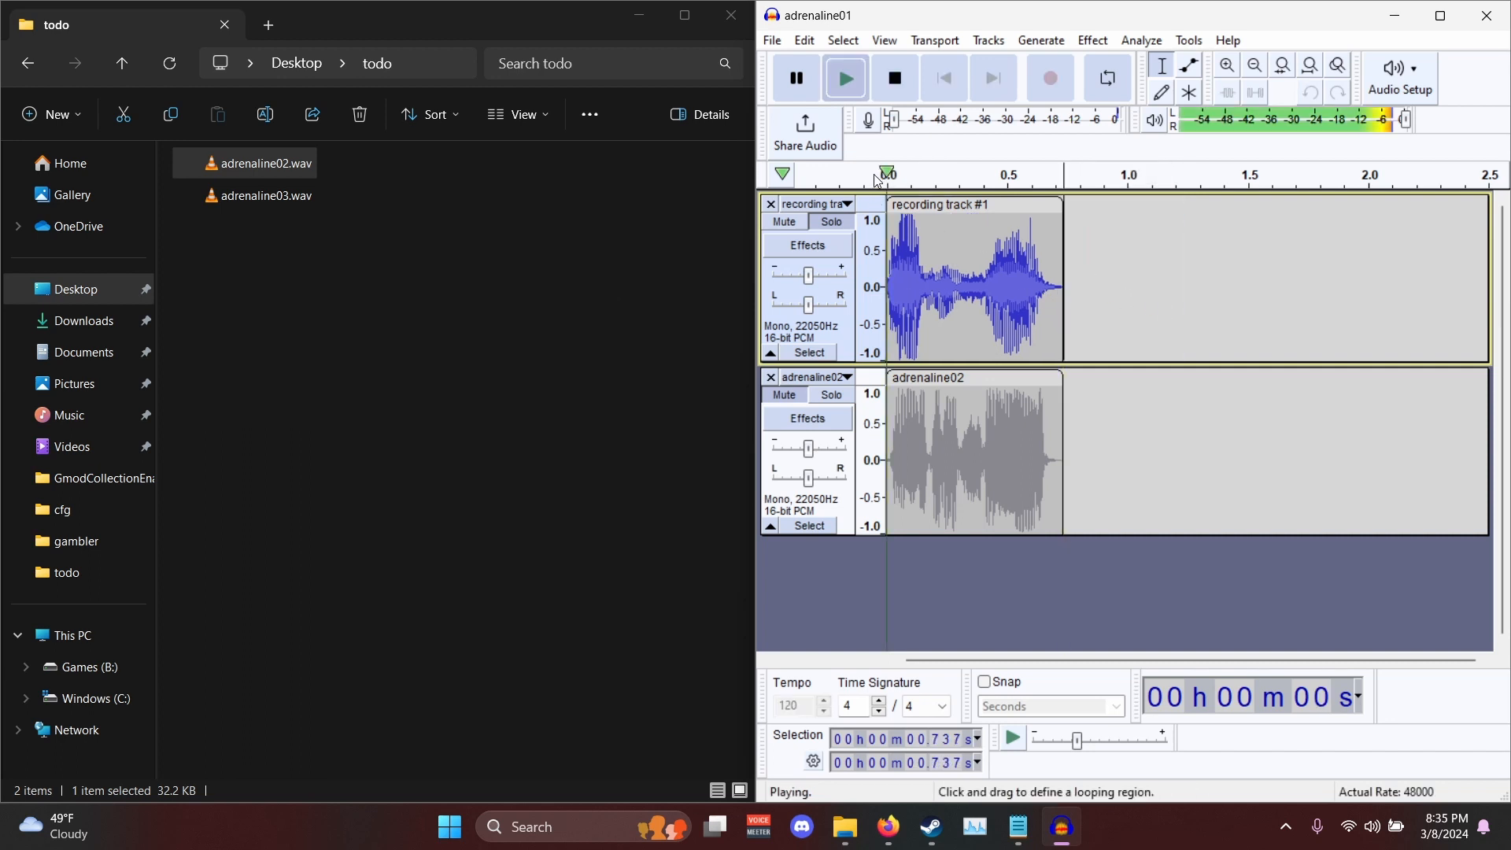
- Export the trimmed recording under its original voice line's file name to the desktop voicelines folder in WAV (Microsoft) format
left_click(774, 44)
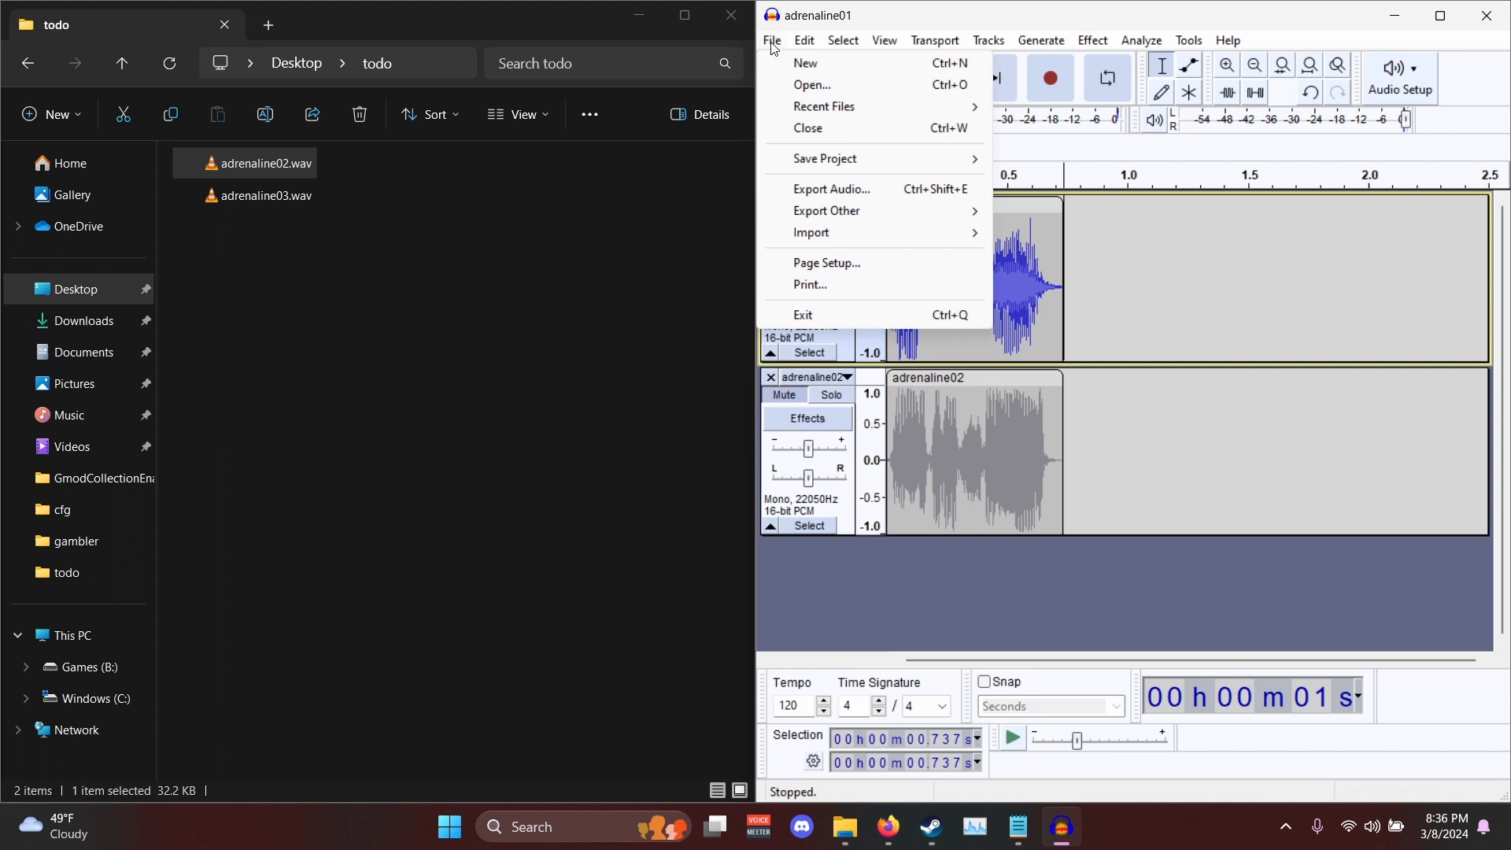
left_click(858, 197)
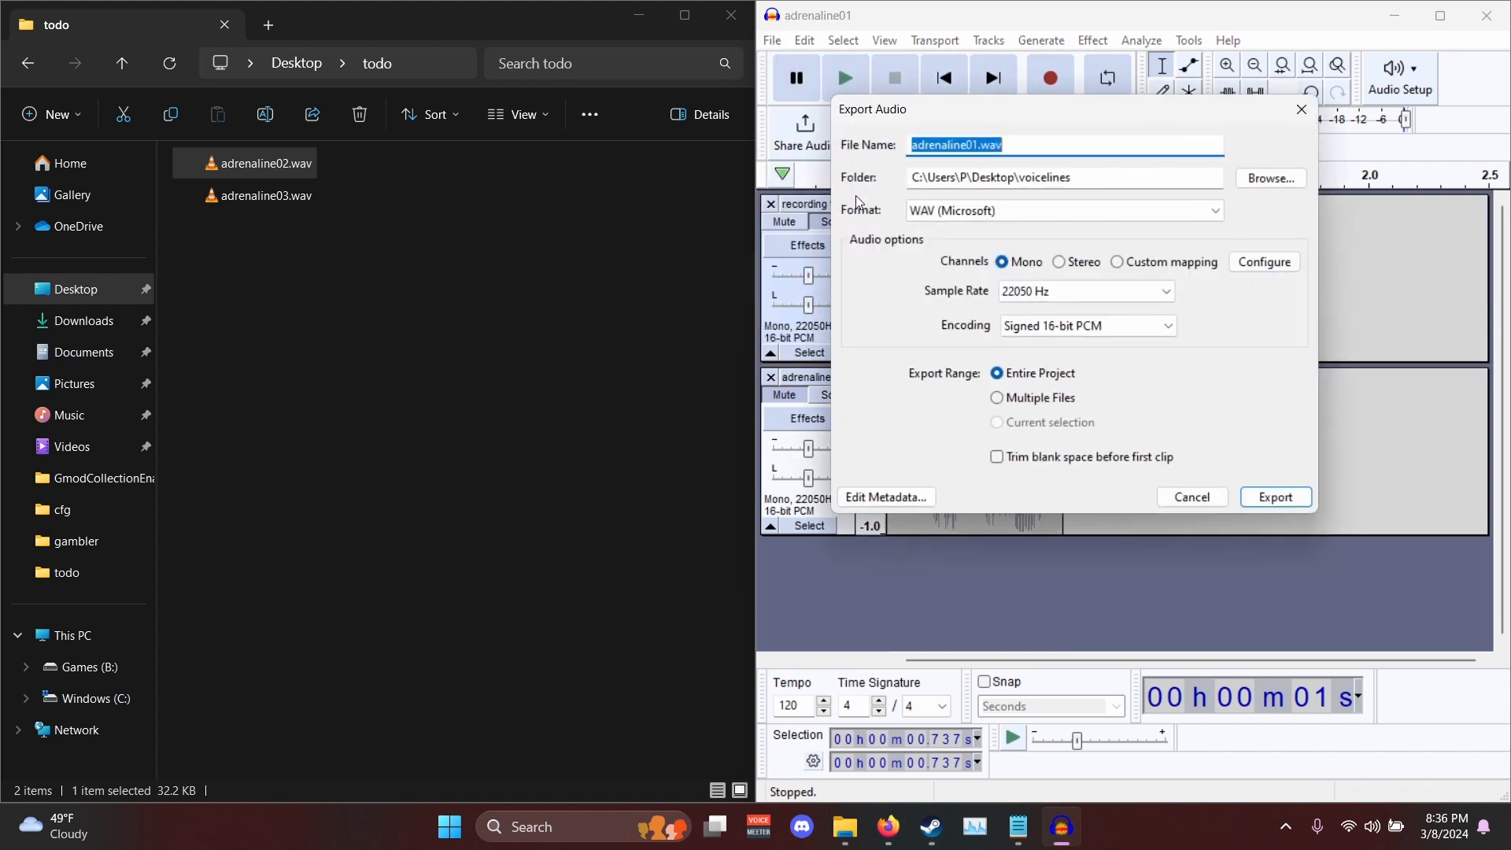
left_click(978, 147)
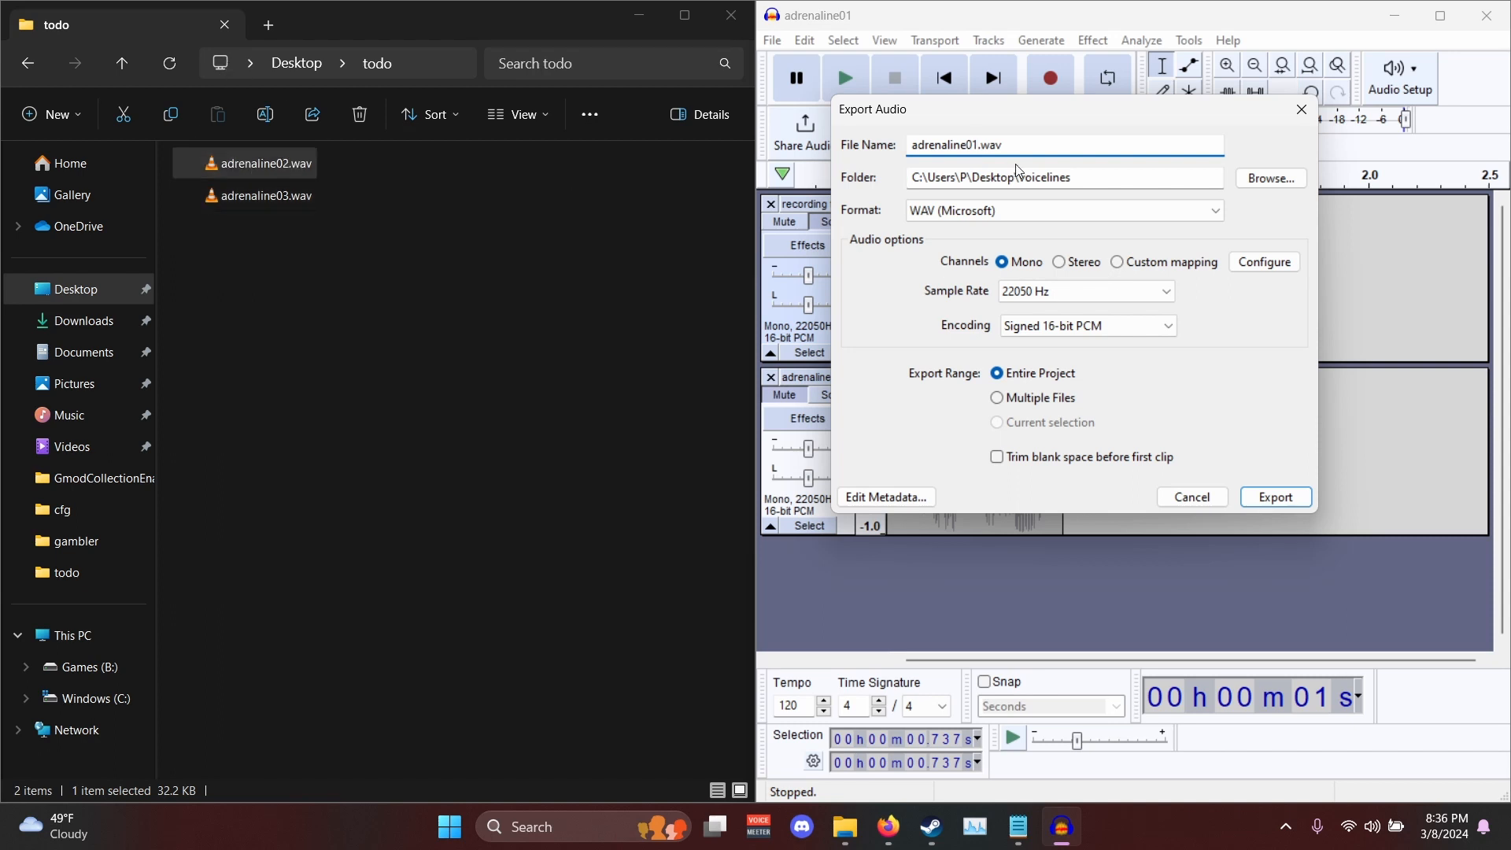
key("Return")
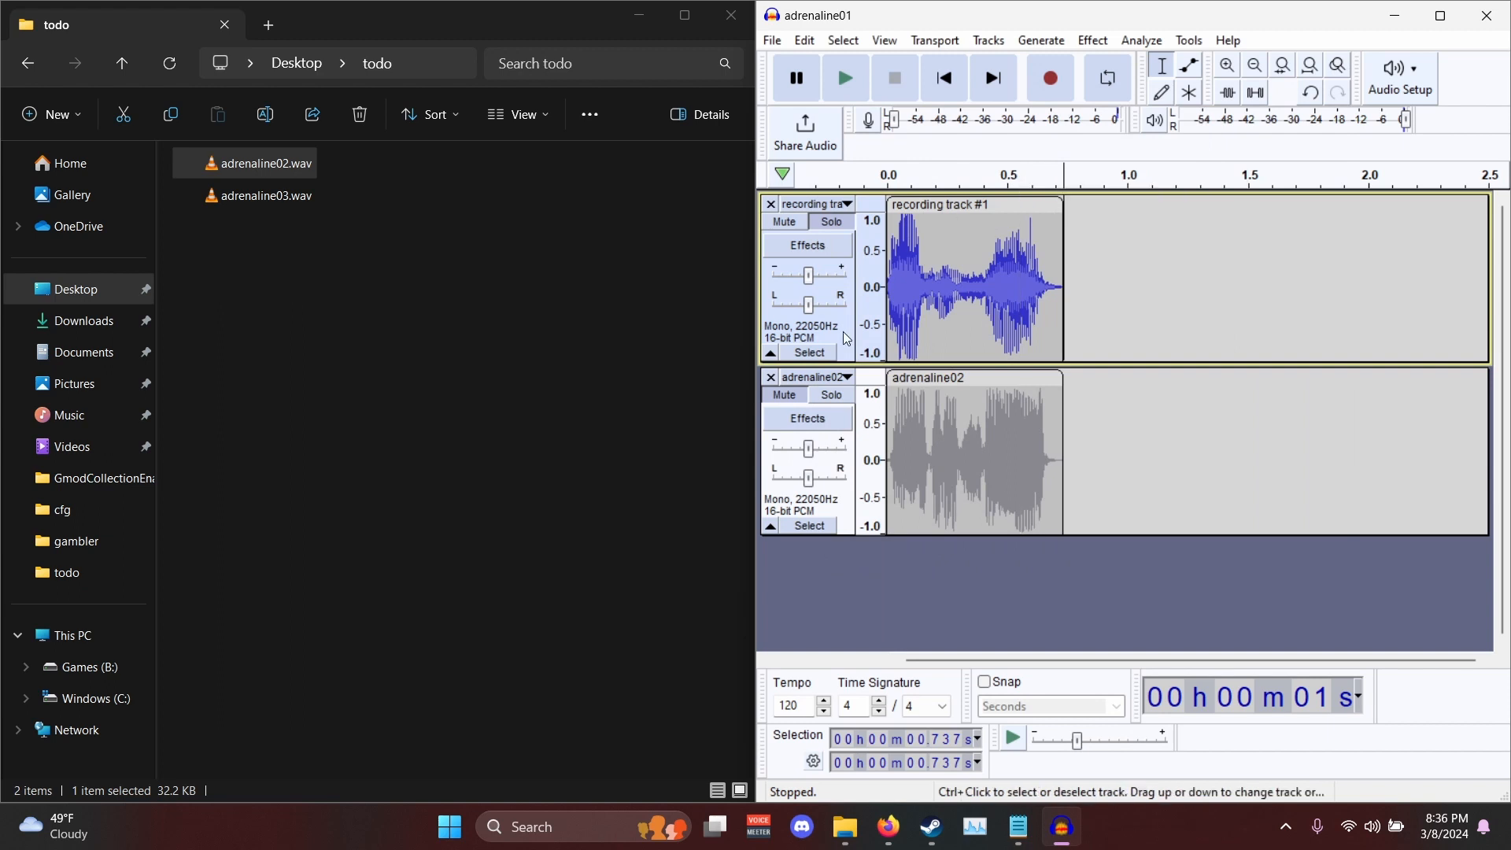
- Remove the adrenaline02 reference track and delete adrenaline02.wav from the todo folder
left_click(778, 387)
left_click(772, 382)
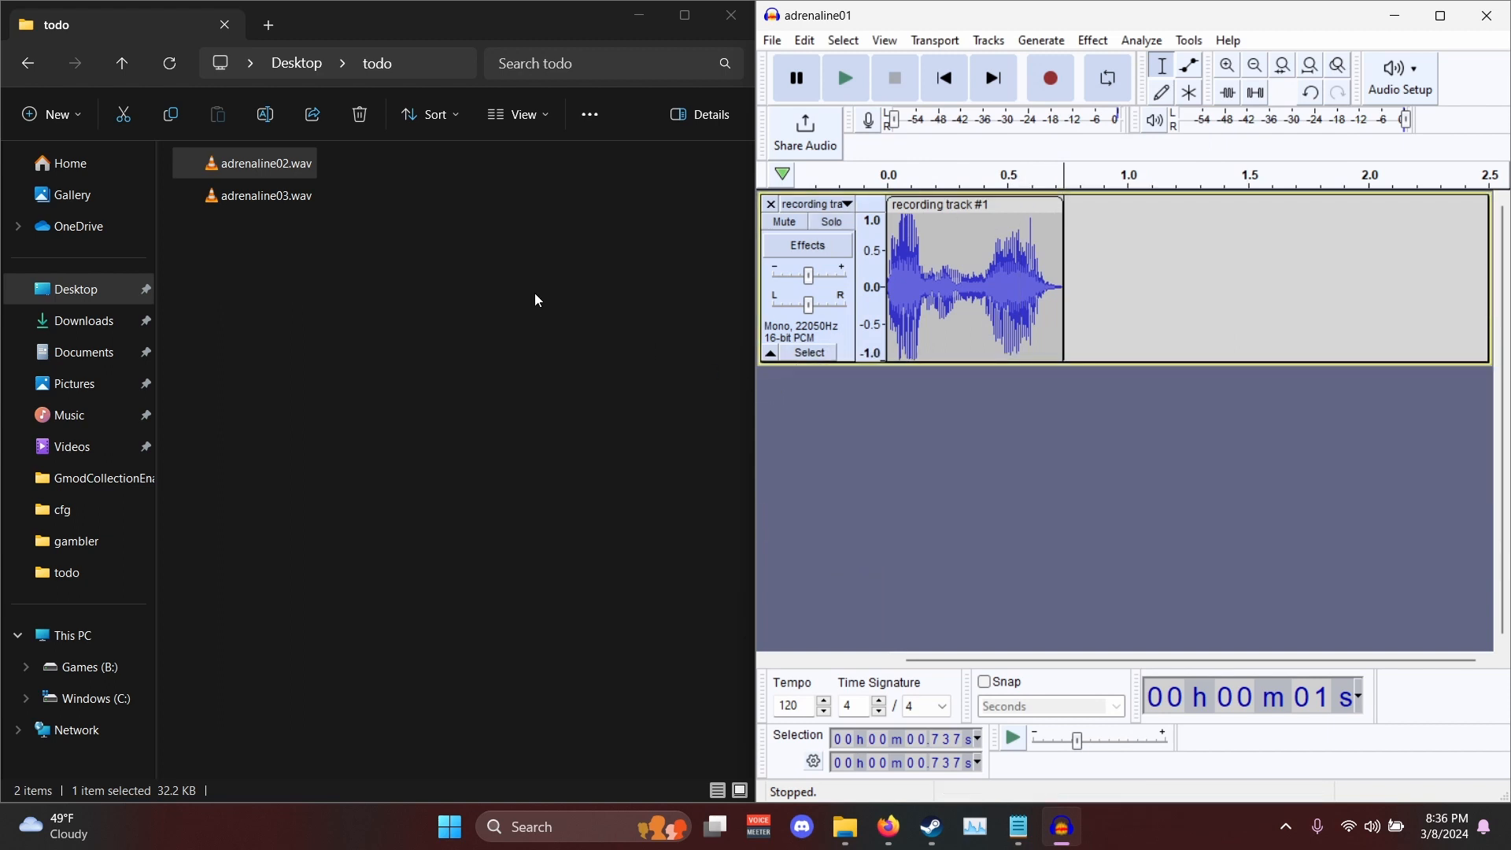
left_click(255, 167)
key("Delete")
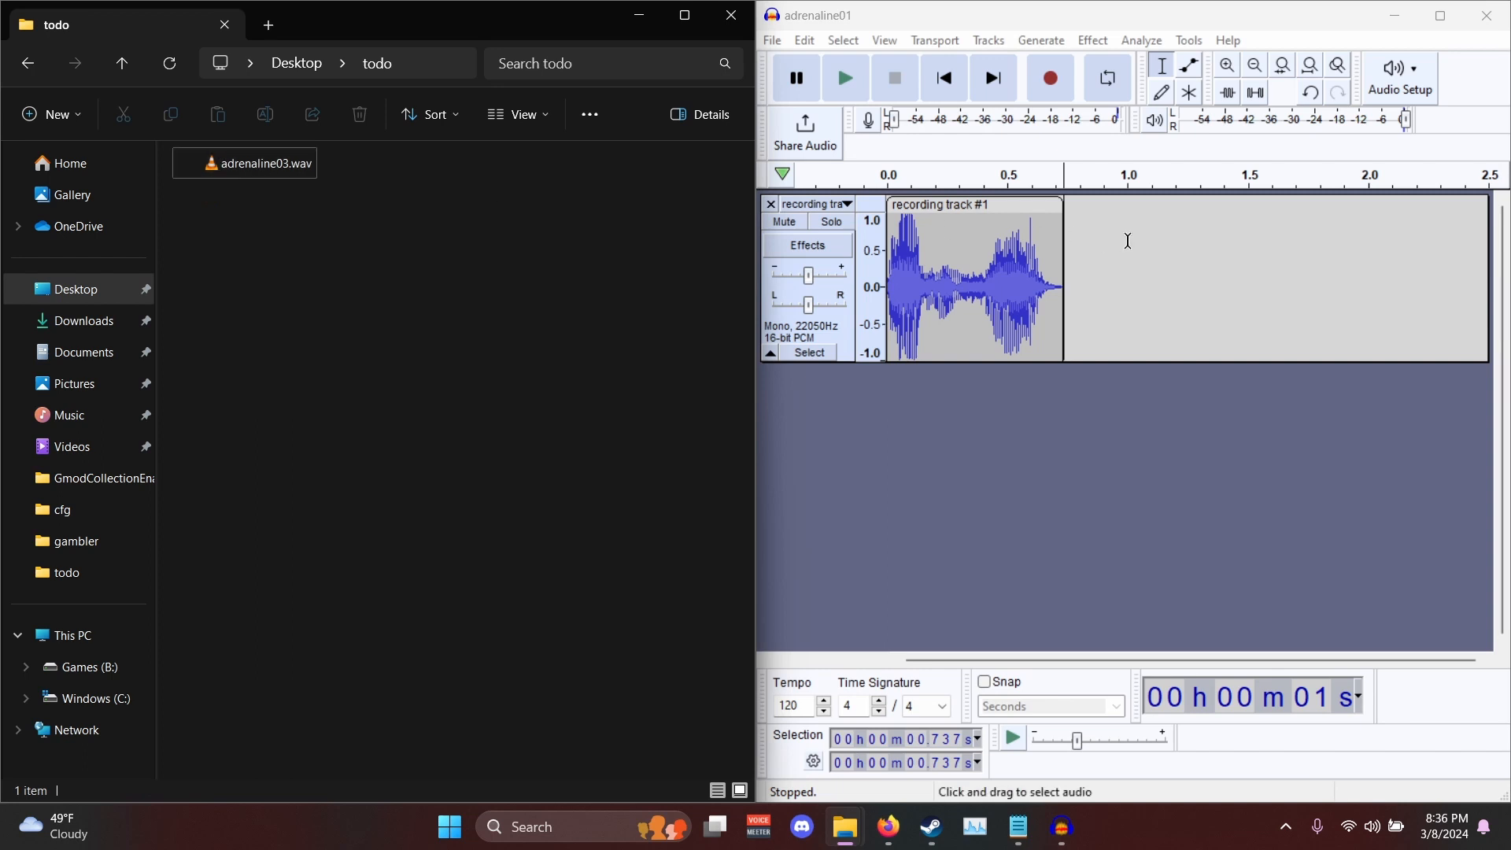
- Clear the old take from the recording track, import adrenaline03.wav as a reference track below it and listen to it
left_click_drag(1135, 241, 586, 238)
key("Delete")
left_click_drag(196, 163, 829, 423)
key("space")
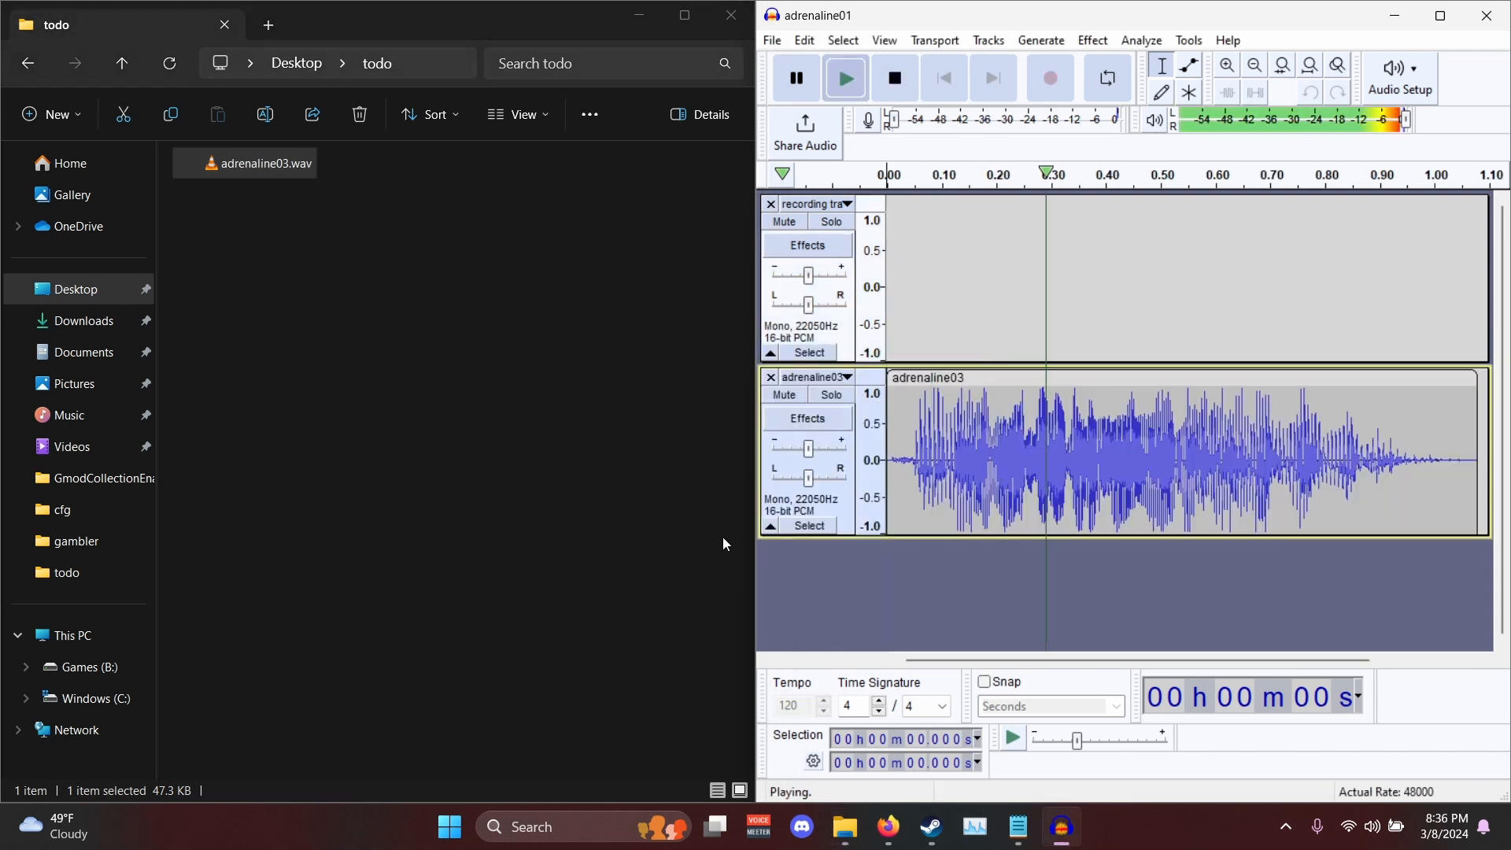
left_click(811, 352)
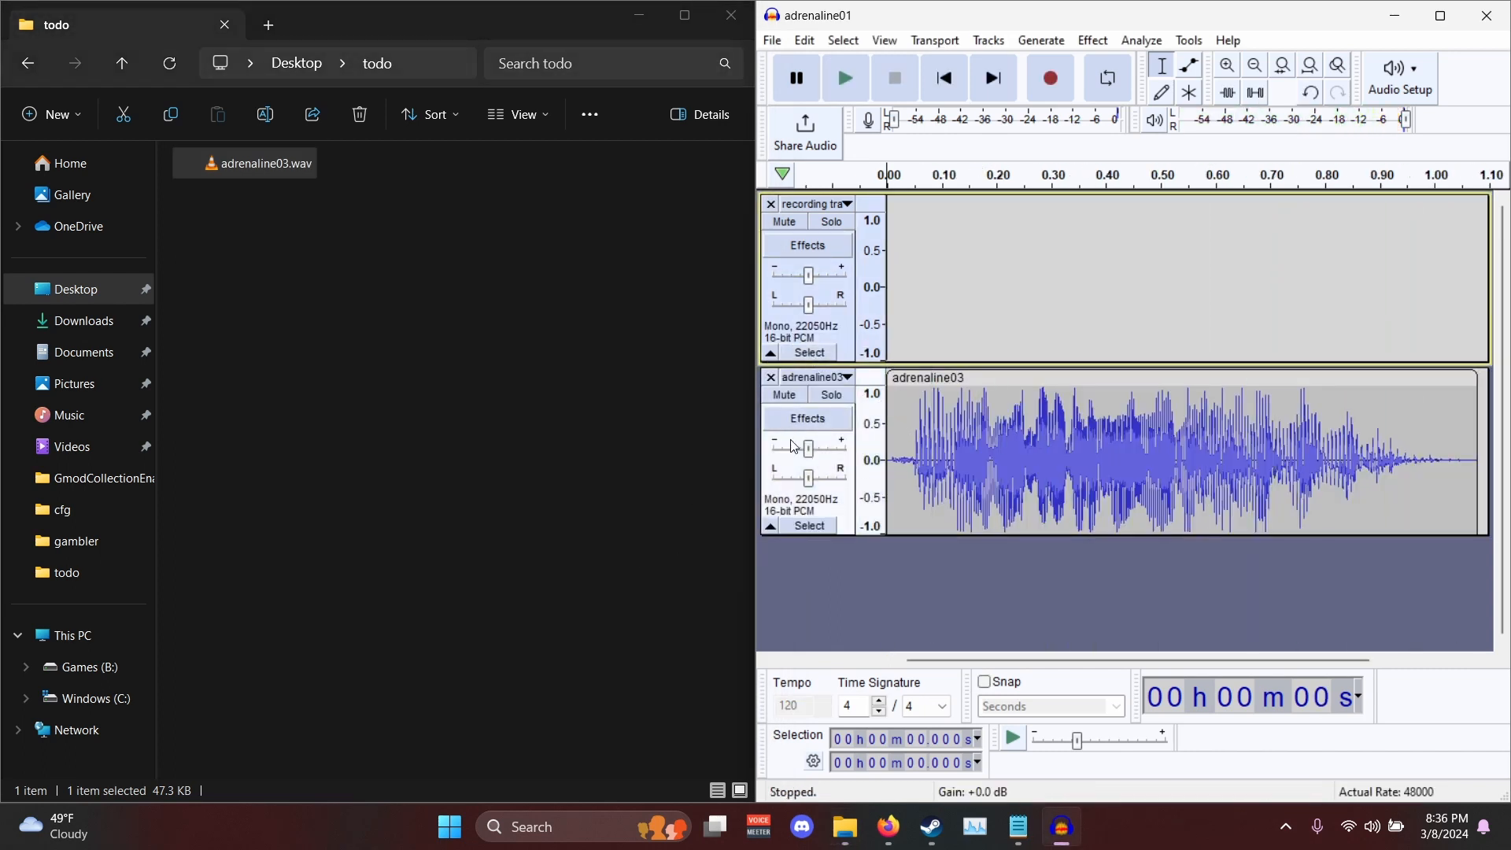
key("space")
- Mute the adrenaline03 track, solo the recording track and record a replacement voice line of about 1.5 seconds on it
left_click(787, 398)
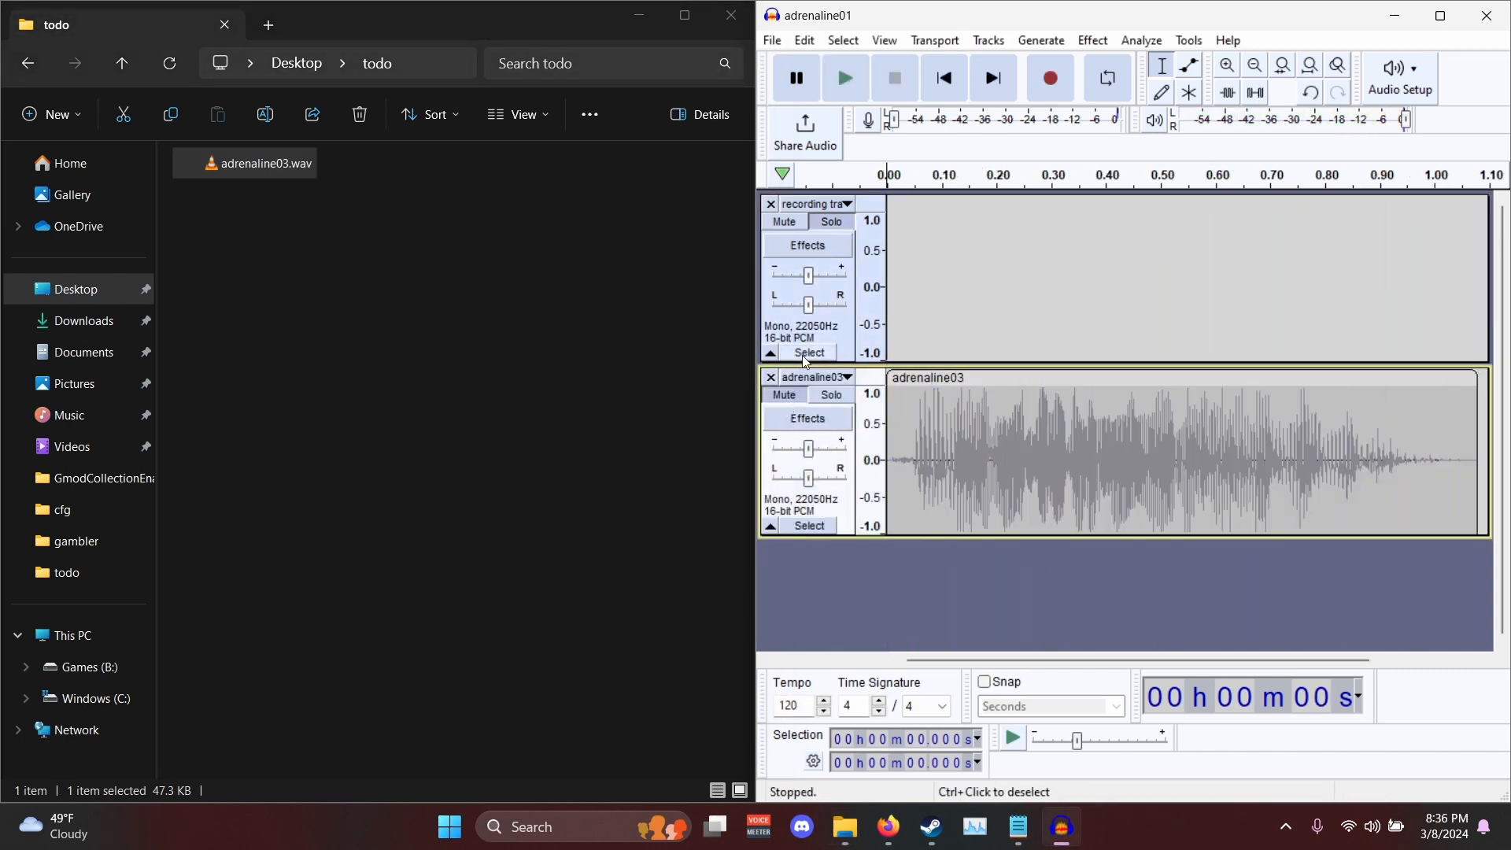
left_click(807, 353)
key("r")
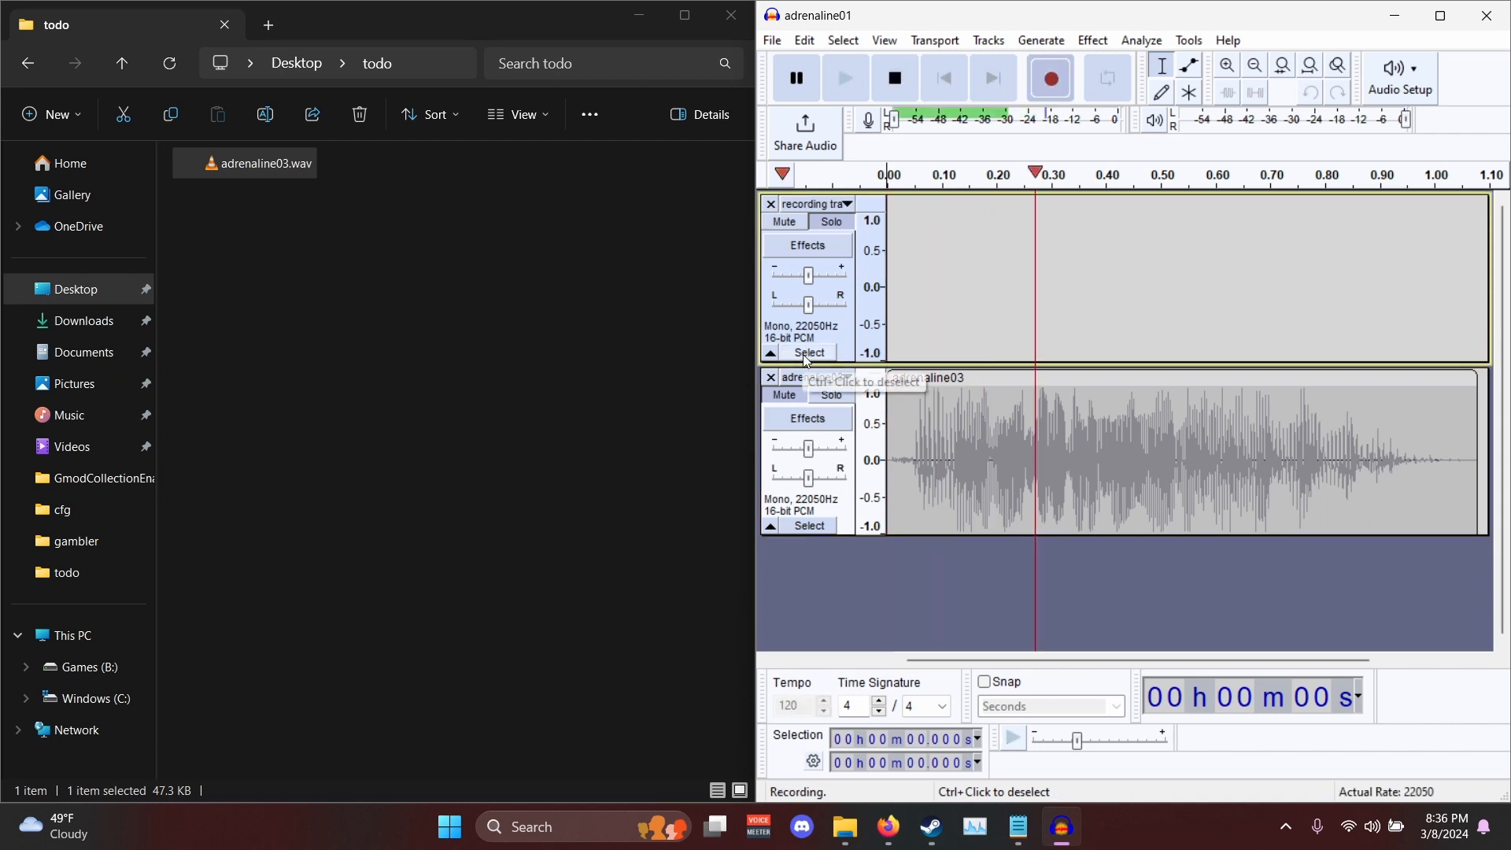
key("space")
- Trim the new recording by deleting about 0.38 s of leading silence and everything past the adrenaline03 clip's end at 1.081 s
key("ctrl+3")
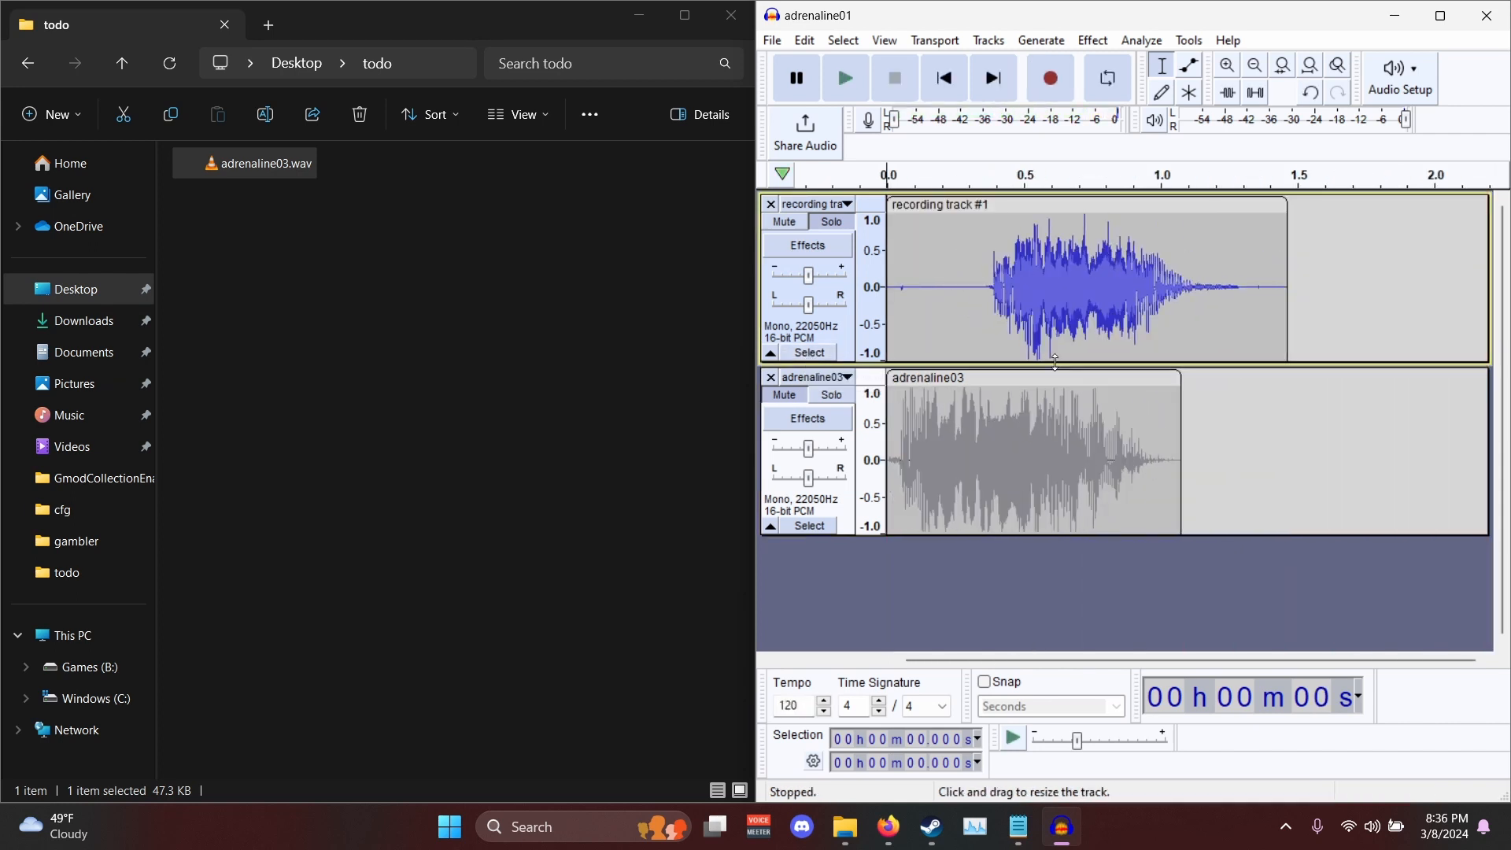
left_click_drag(991, 291, 750, 296)
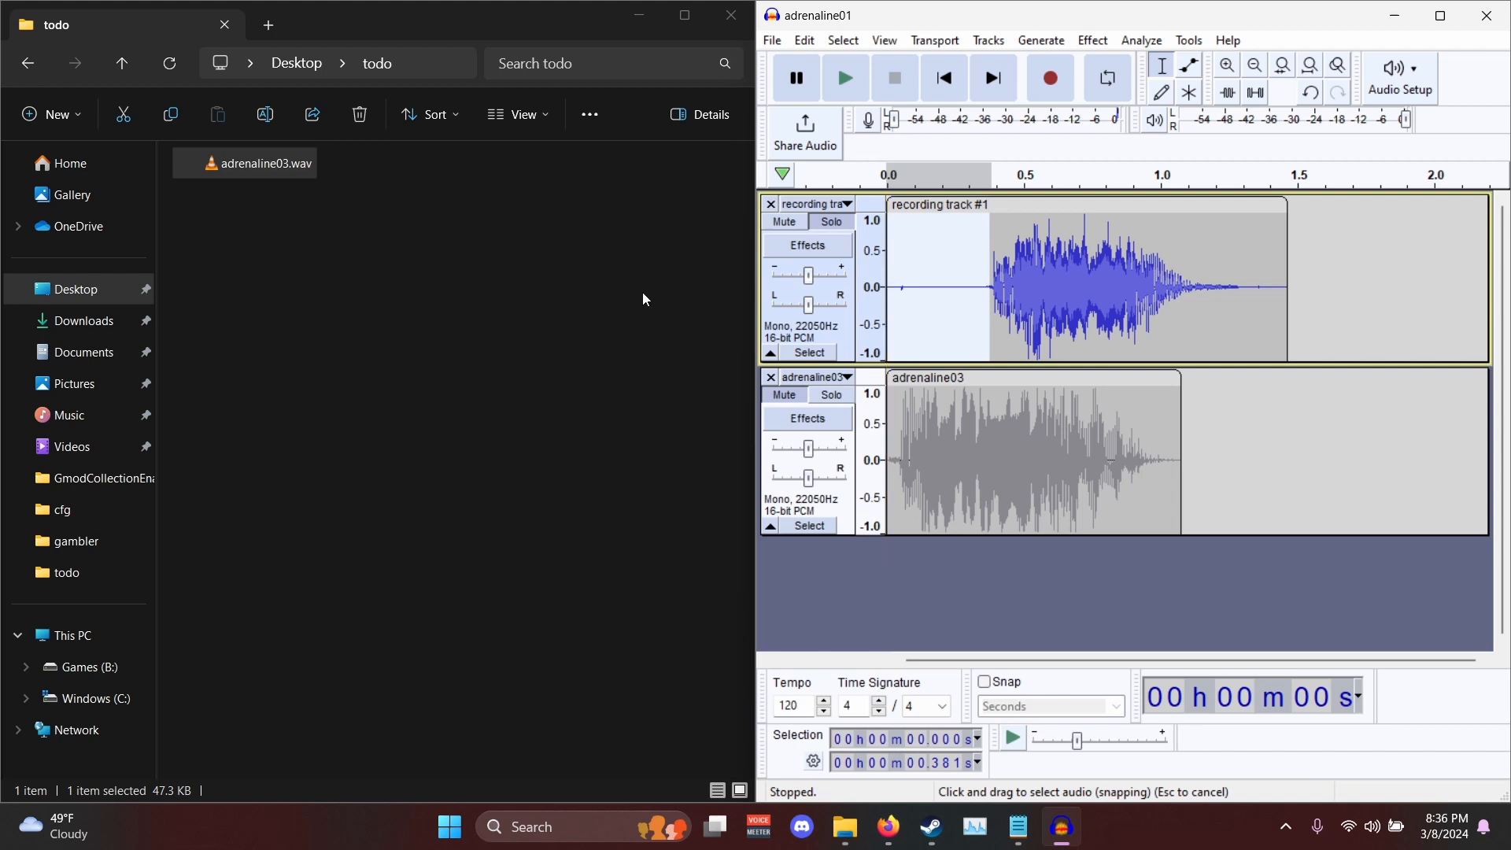
key("Delete")
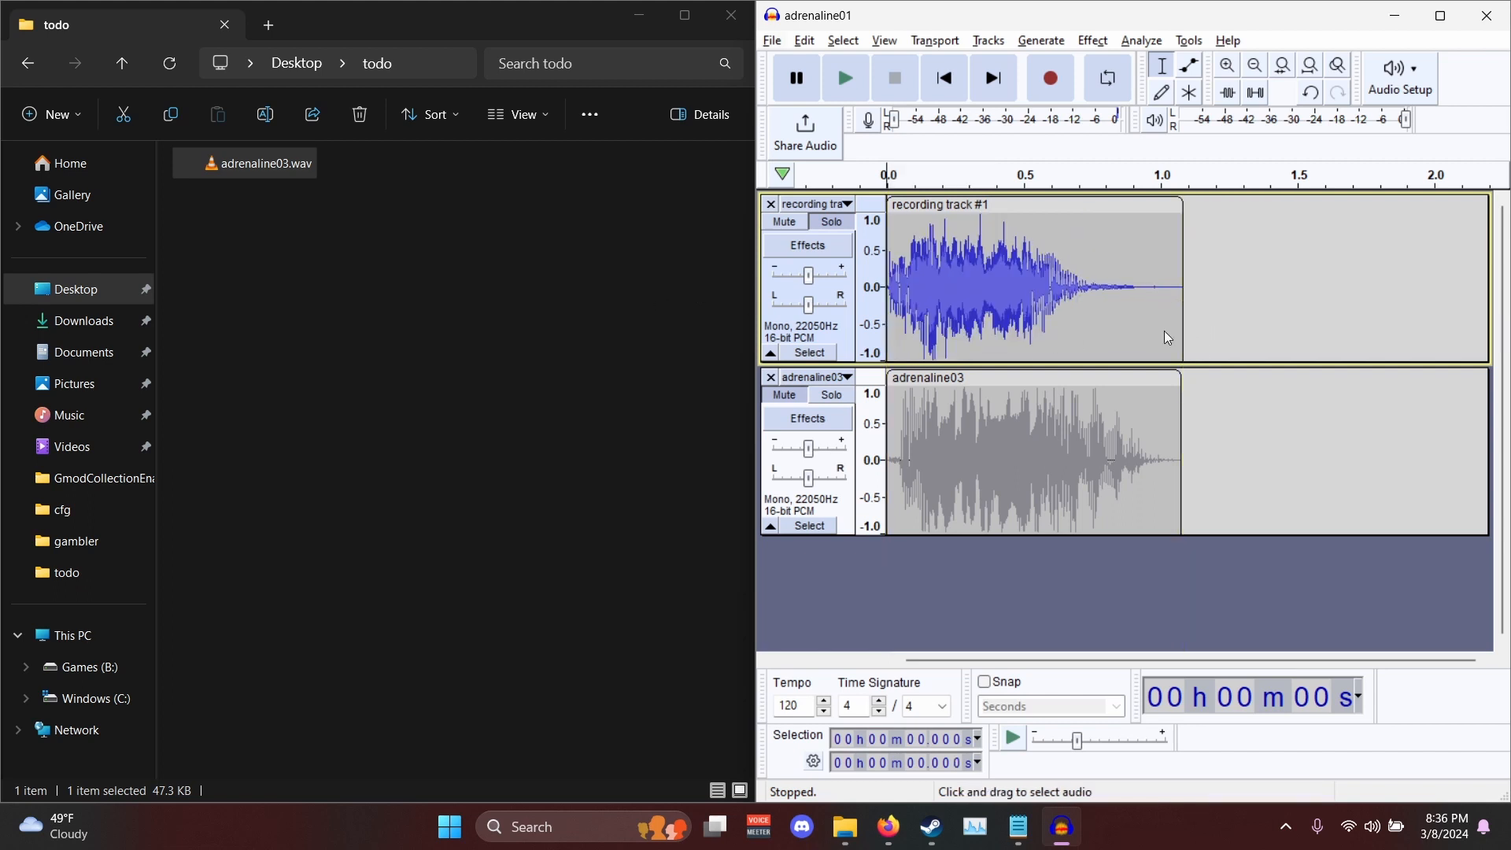
left_click(1162, 333)
scroll(1170, 329, "up", 3, "ctrl")
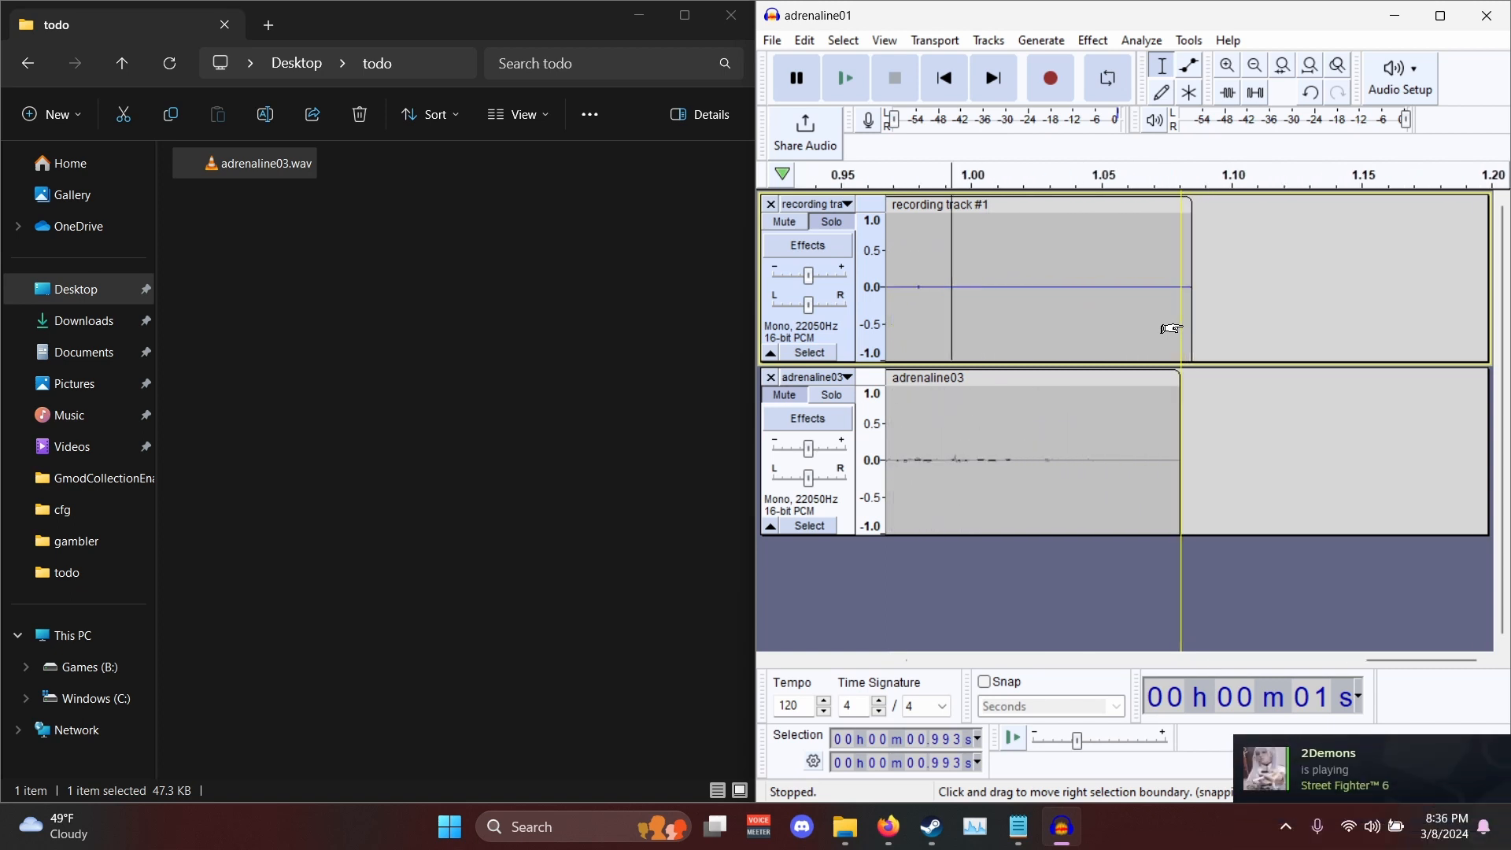
scroll(1170, 329, "up", 2)
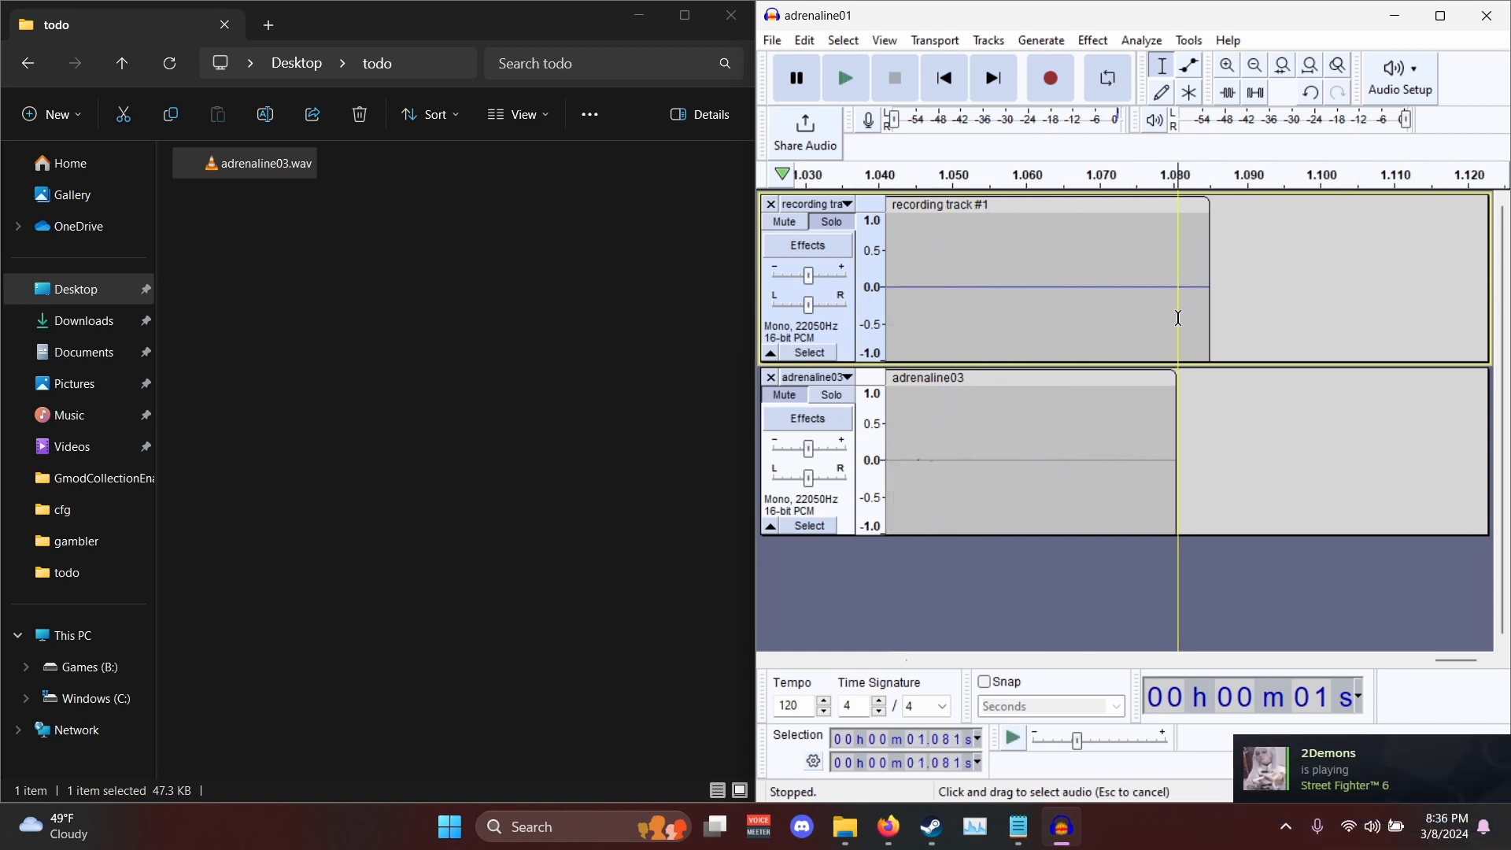
left_click_drag(1179, 319, 1248, 319)
key("Delete")
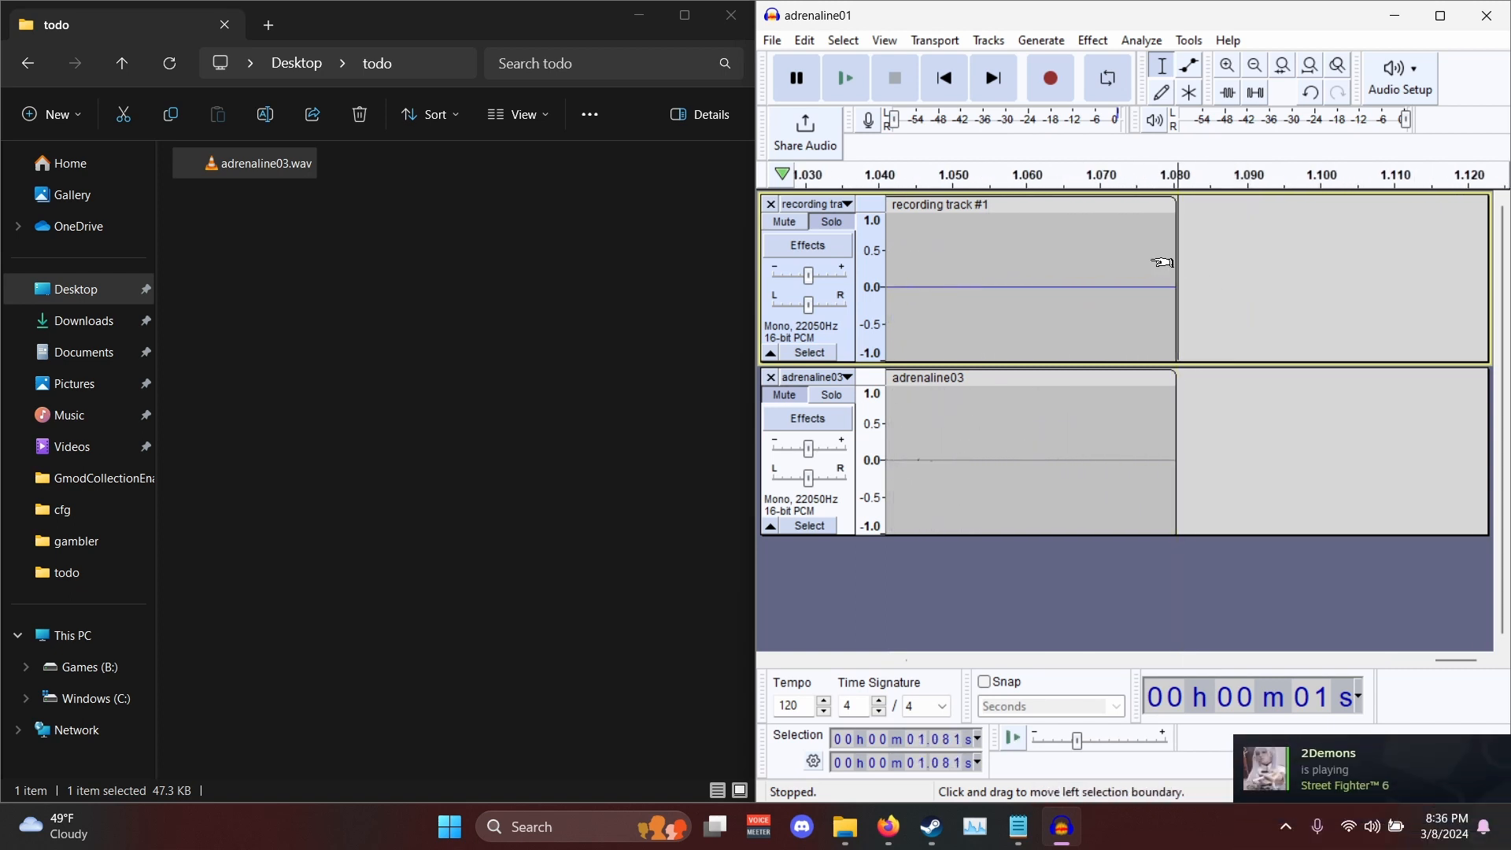
scroll(1157, 260, "down", 5, "ctrl")
scroll(1145, 268, "down", 1, "ctrl")
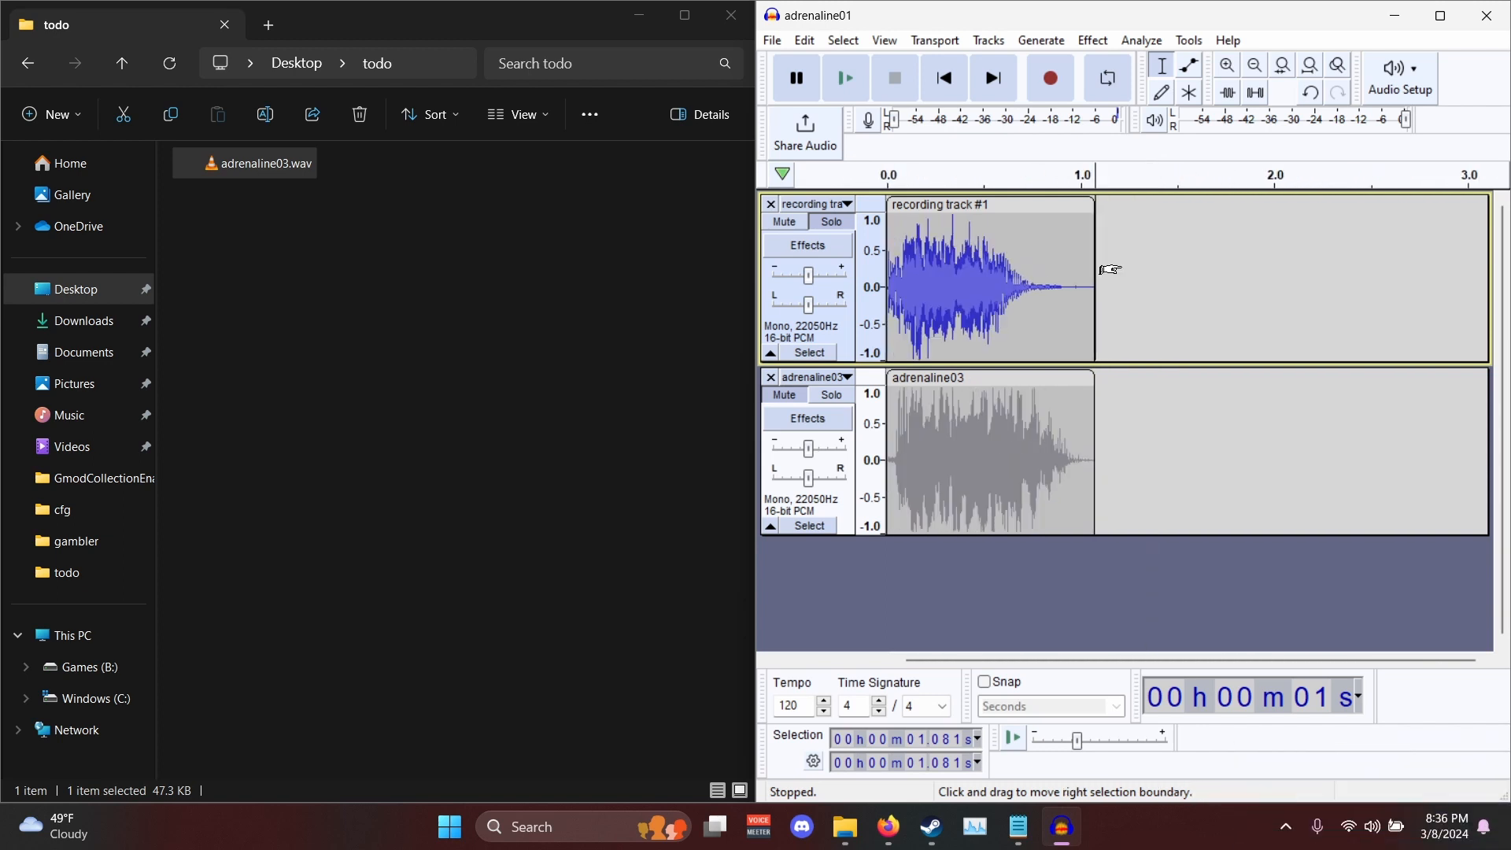
- Export the trimmed recording as adrenaline03.wav into the voicelines folder on the desktop
left_click(804, 40)
mouse_move(772, 40)
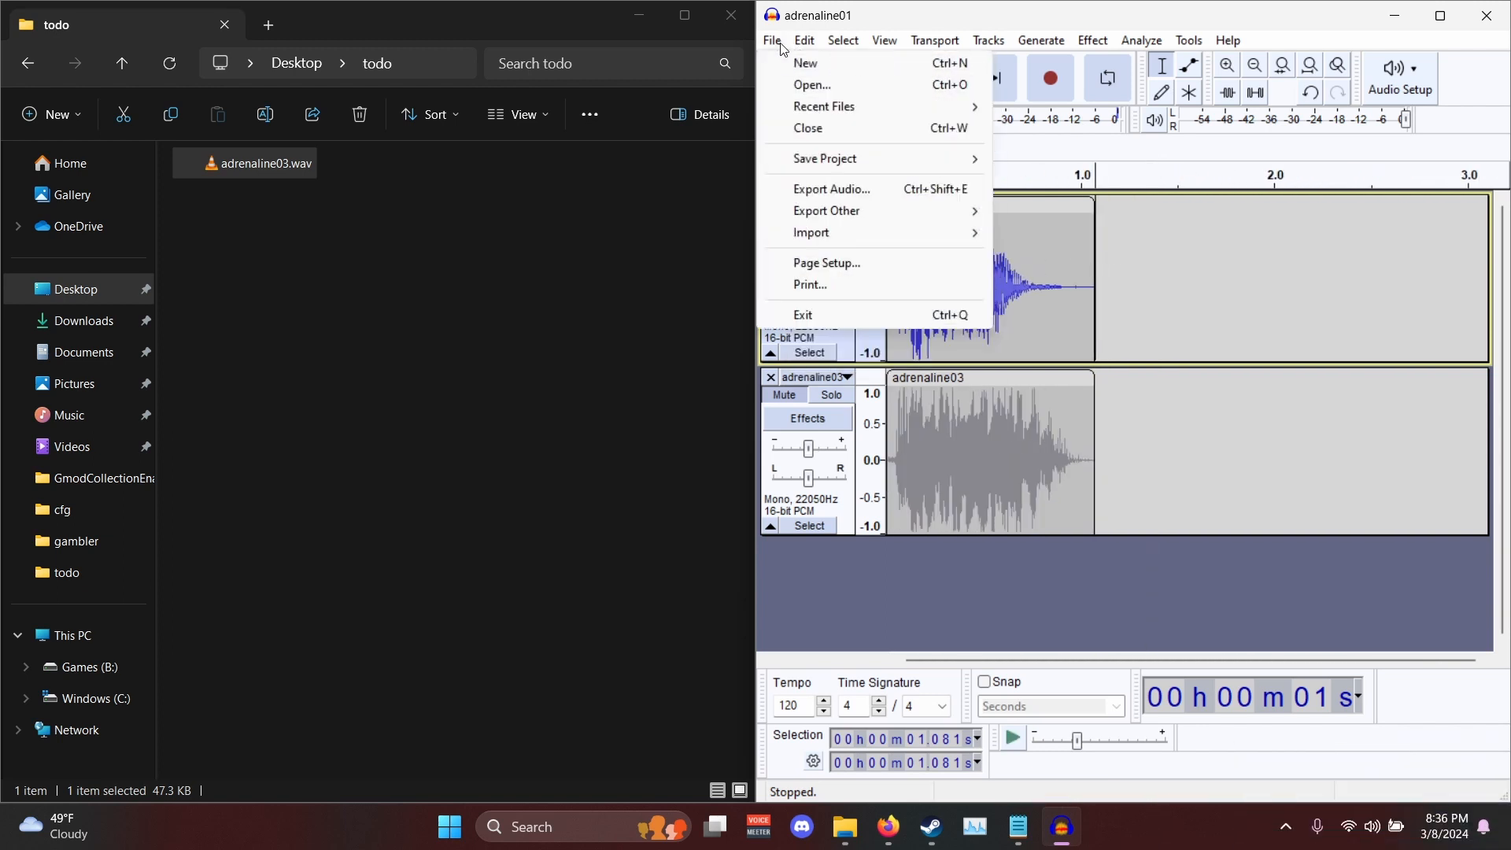
left_click(874, 185)
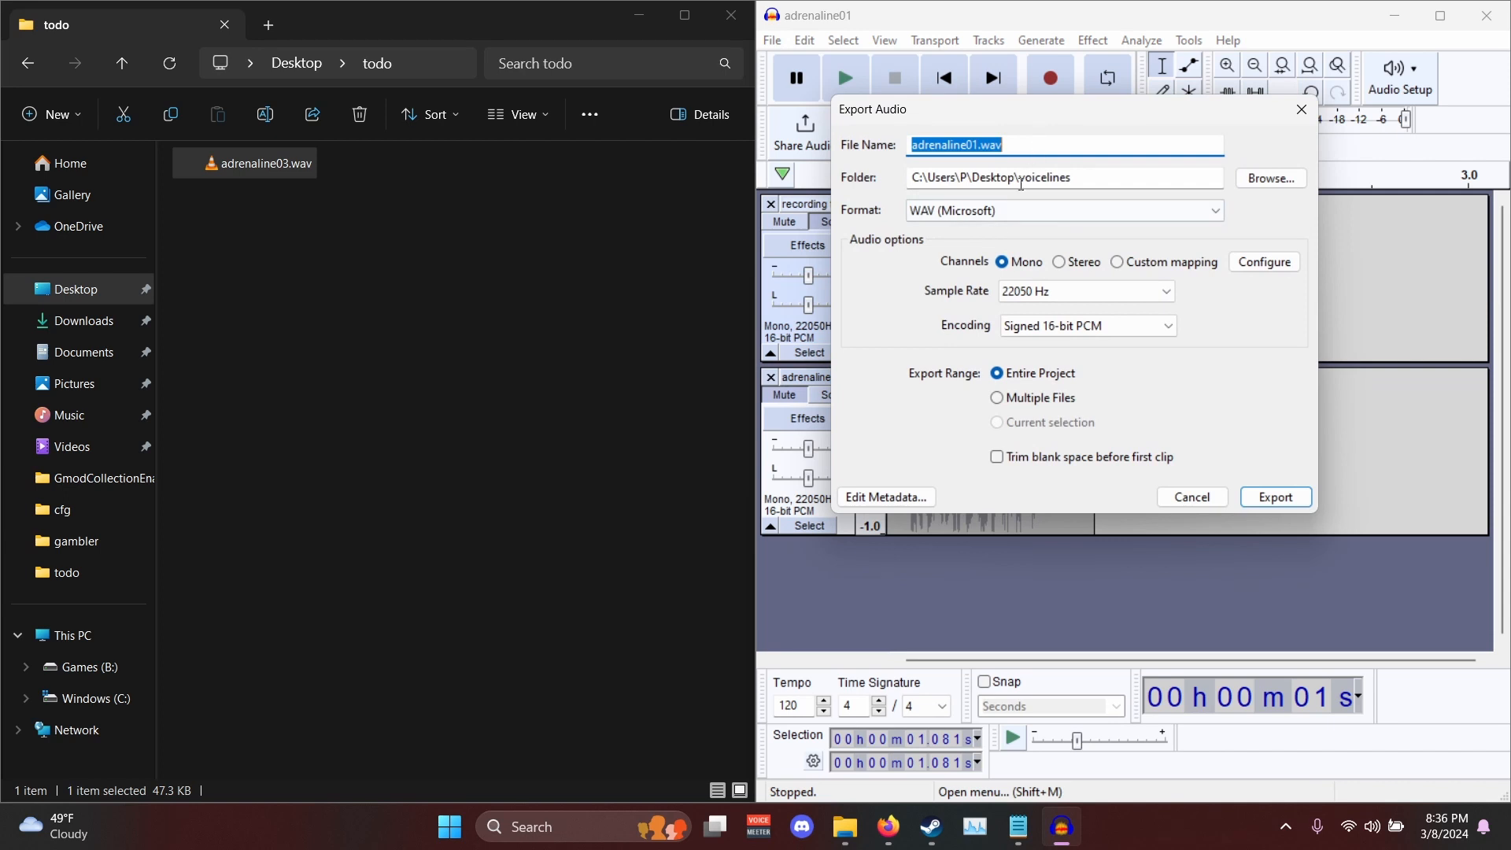
left_click(976, 147)
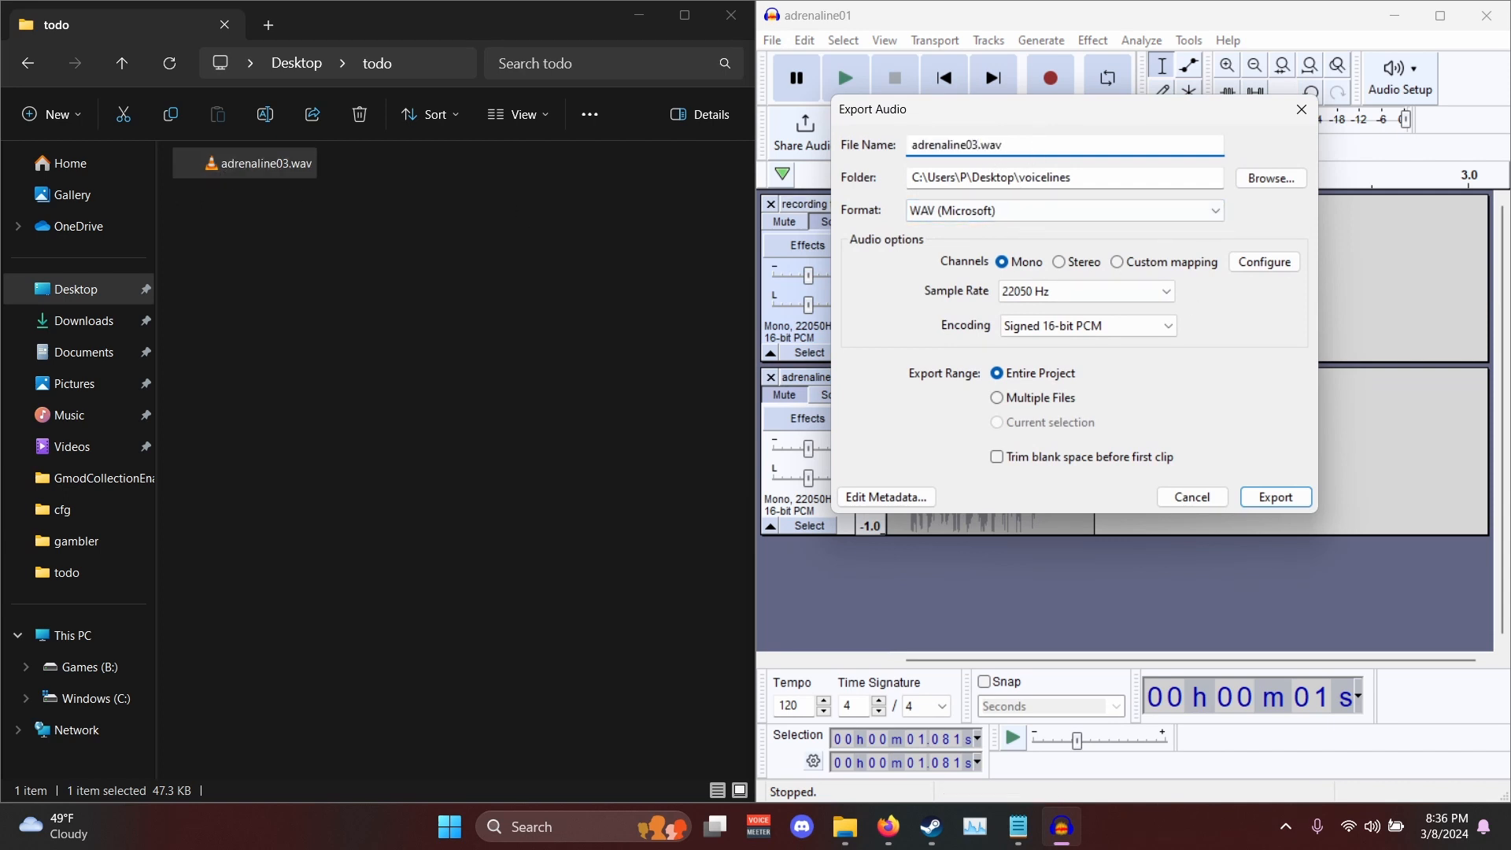
left_click(1292, 501)
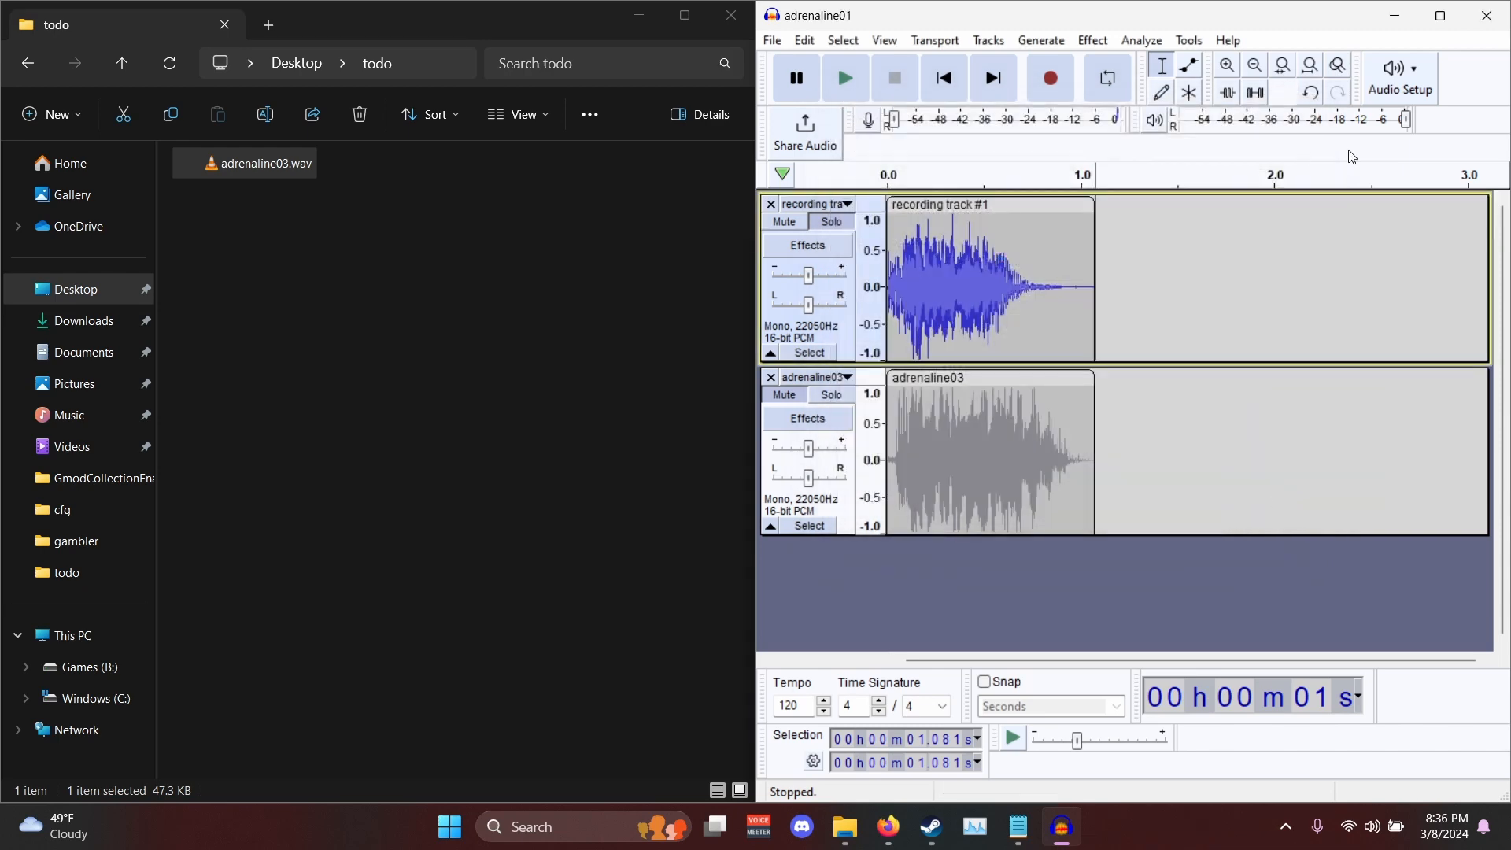
- Close the audio project without saving it and close the todo folder window
left_click(1496, 11)
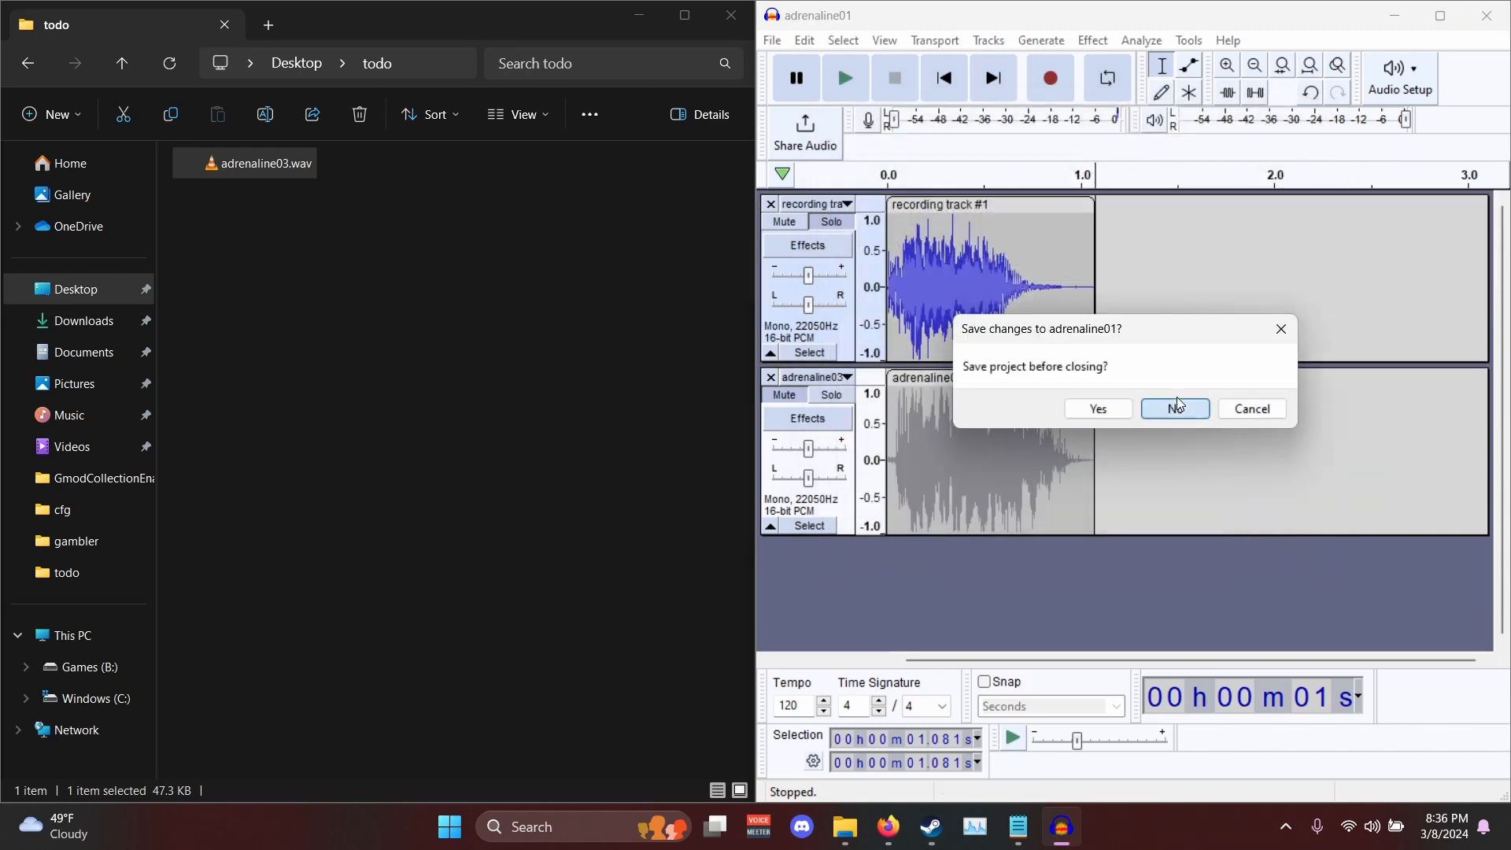
left_click(1174, 400)
left_click(730, 16)
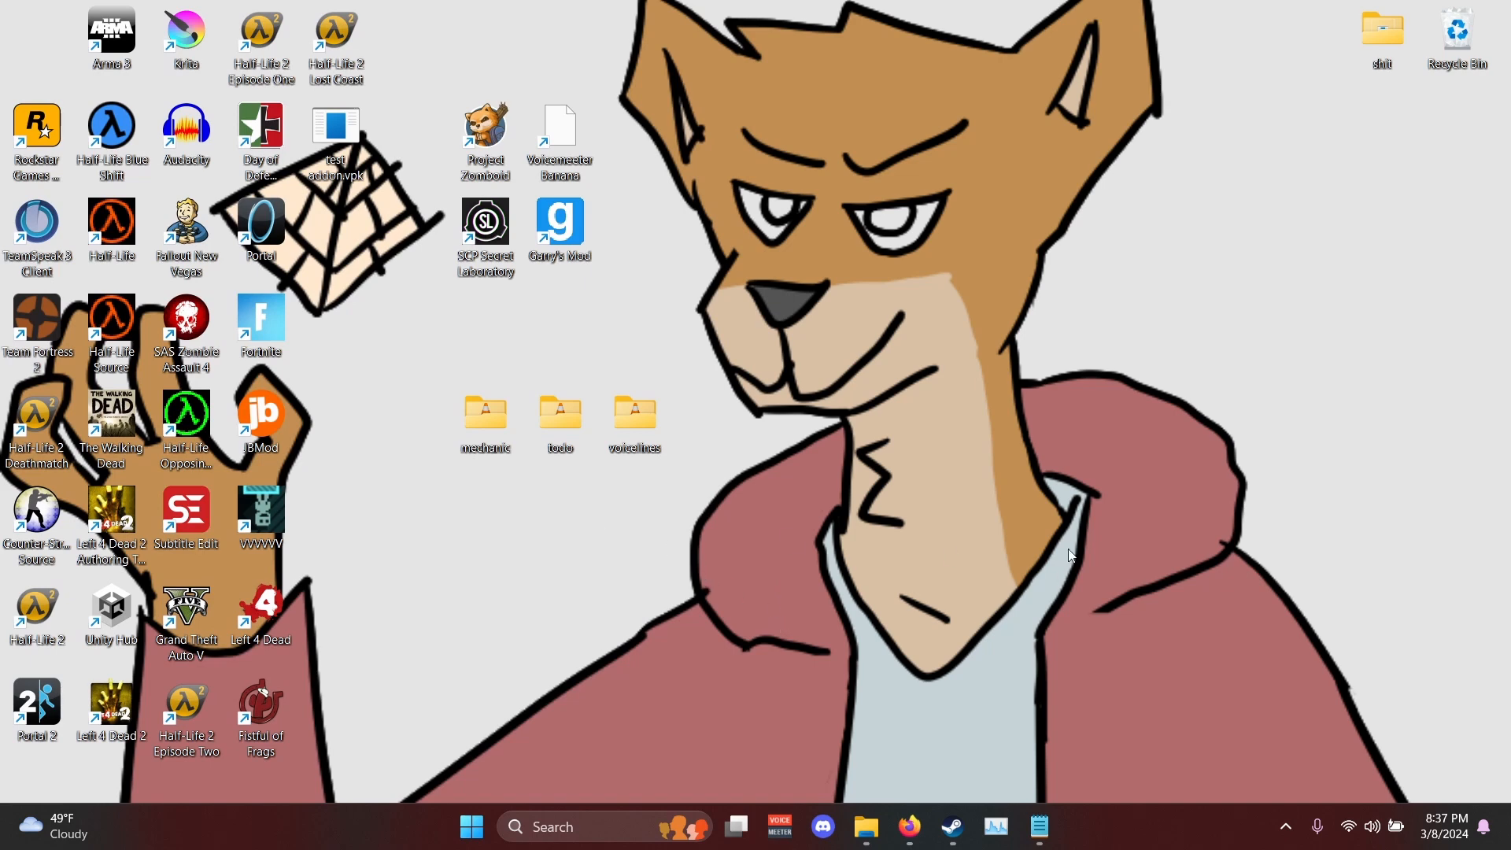
- Create a new folder named addon on the desktop and open it
right_click(618, 359)
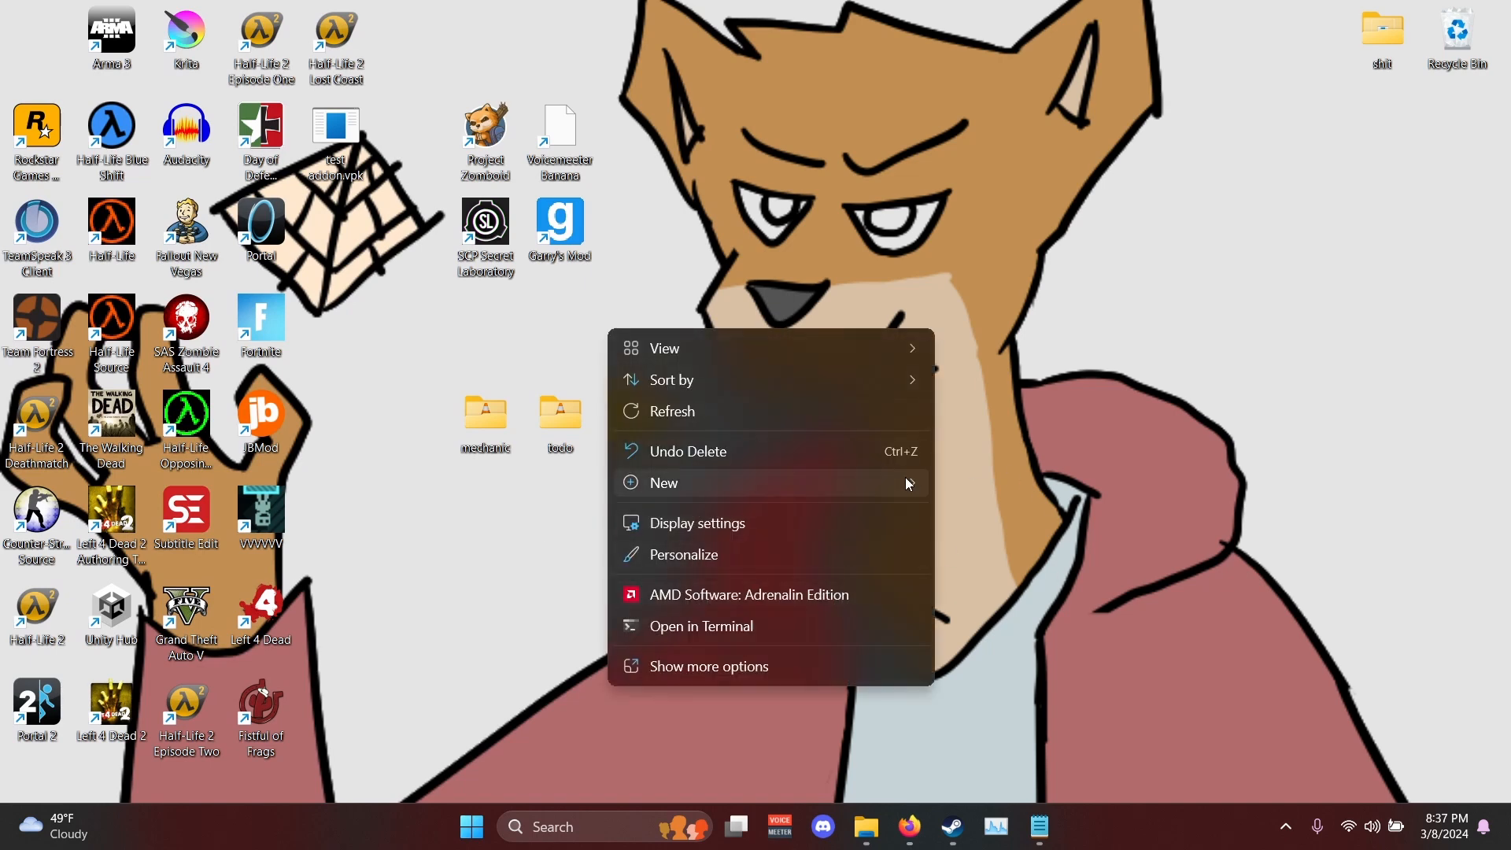
mouse_move(906, 477)
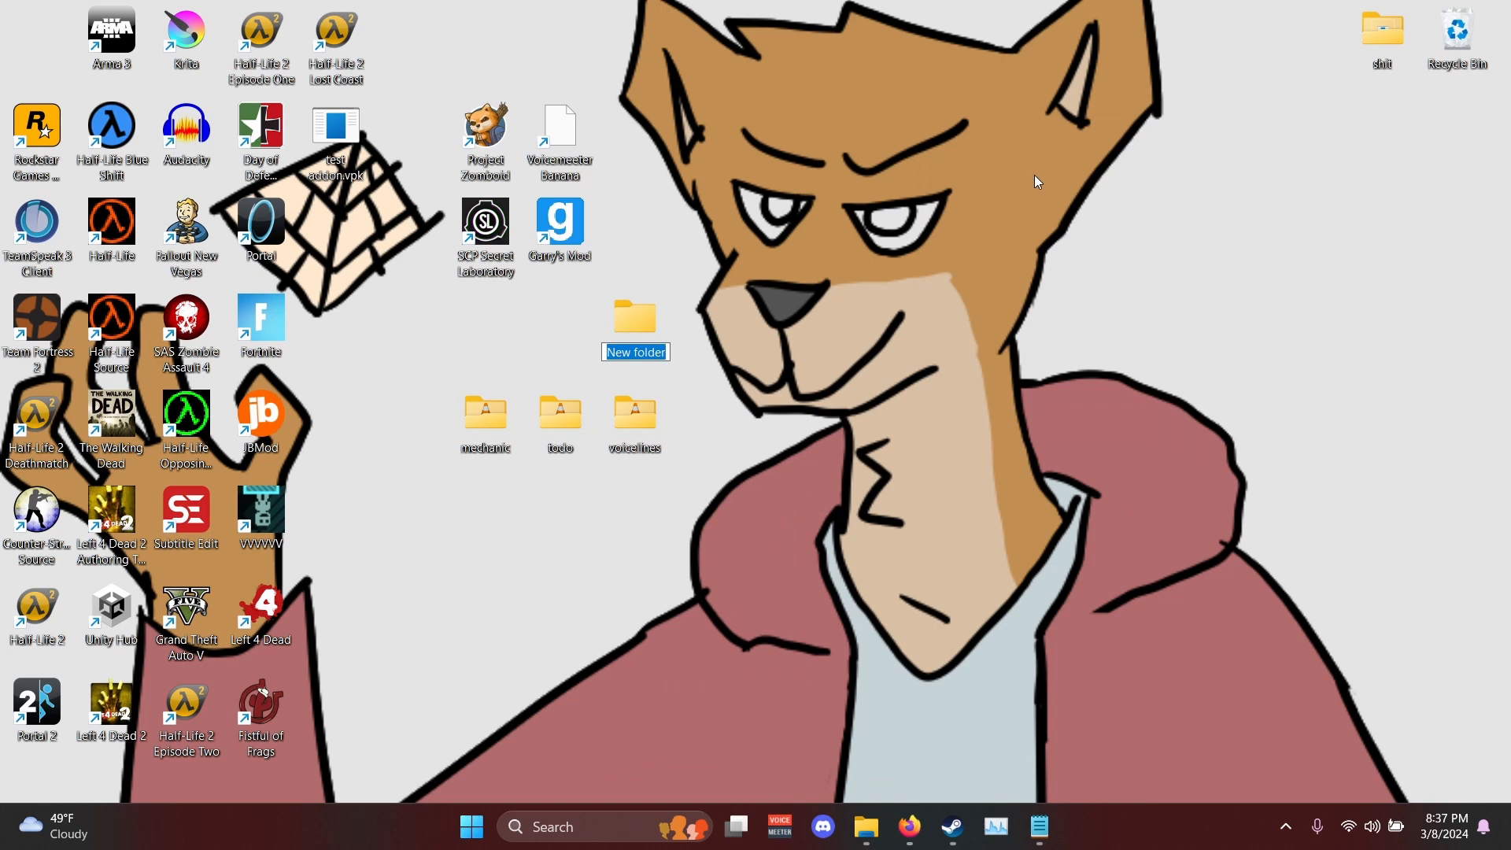
type("addon")
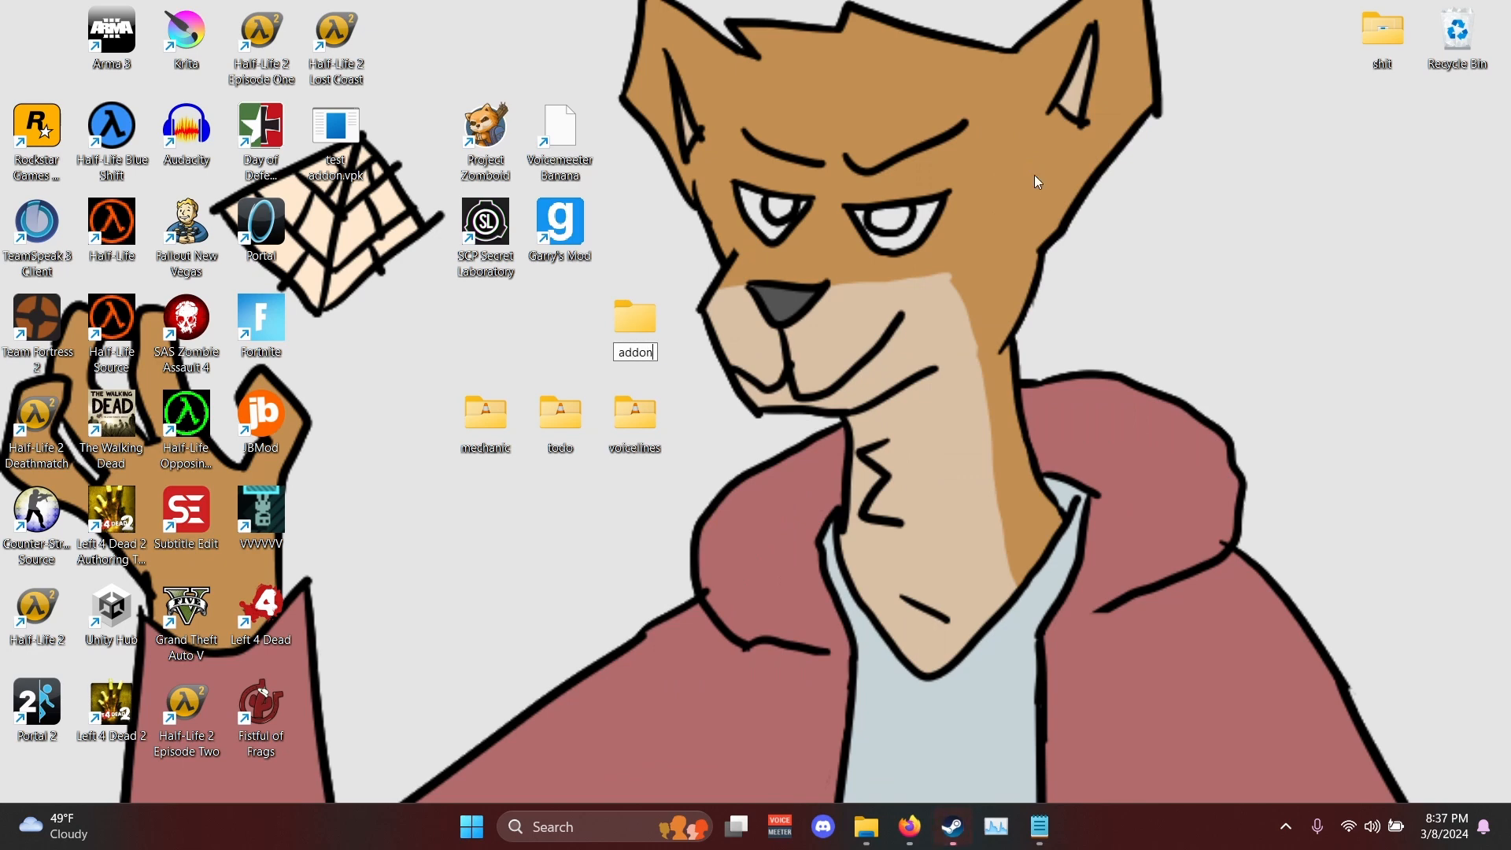
key("Return")
double_click(635, 326)
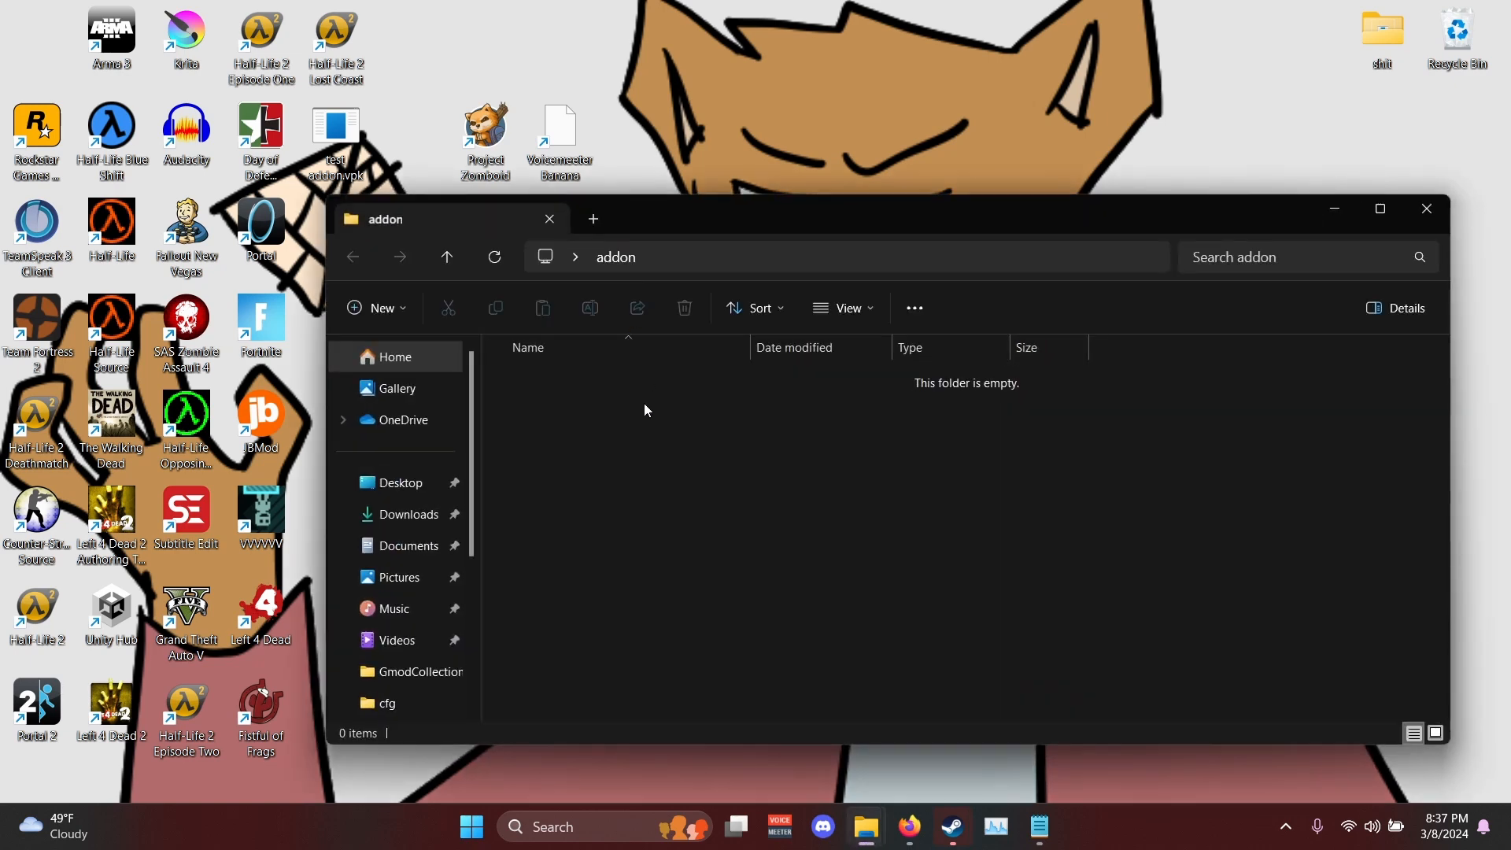
- Create a folder named sound inside the addon folder and open it
right_click(643, 403)
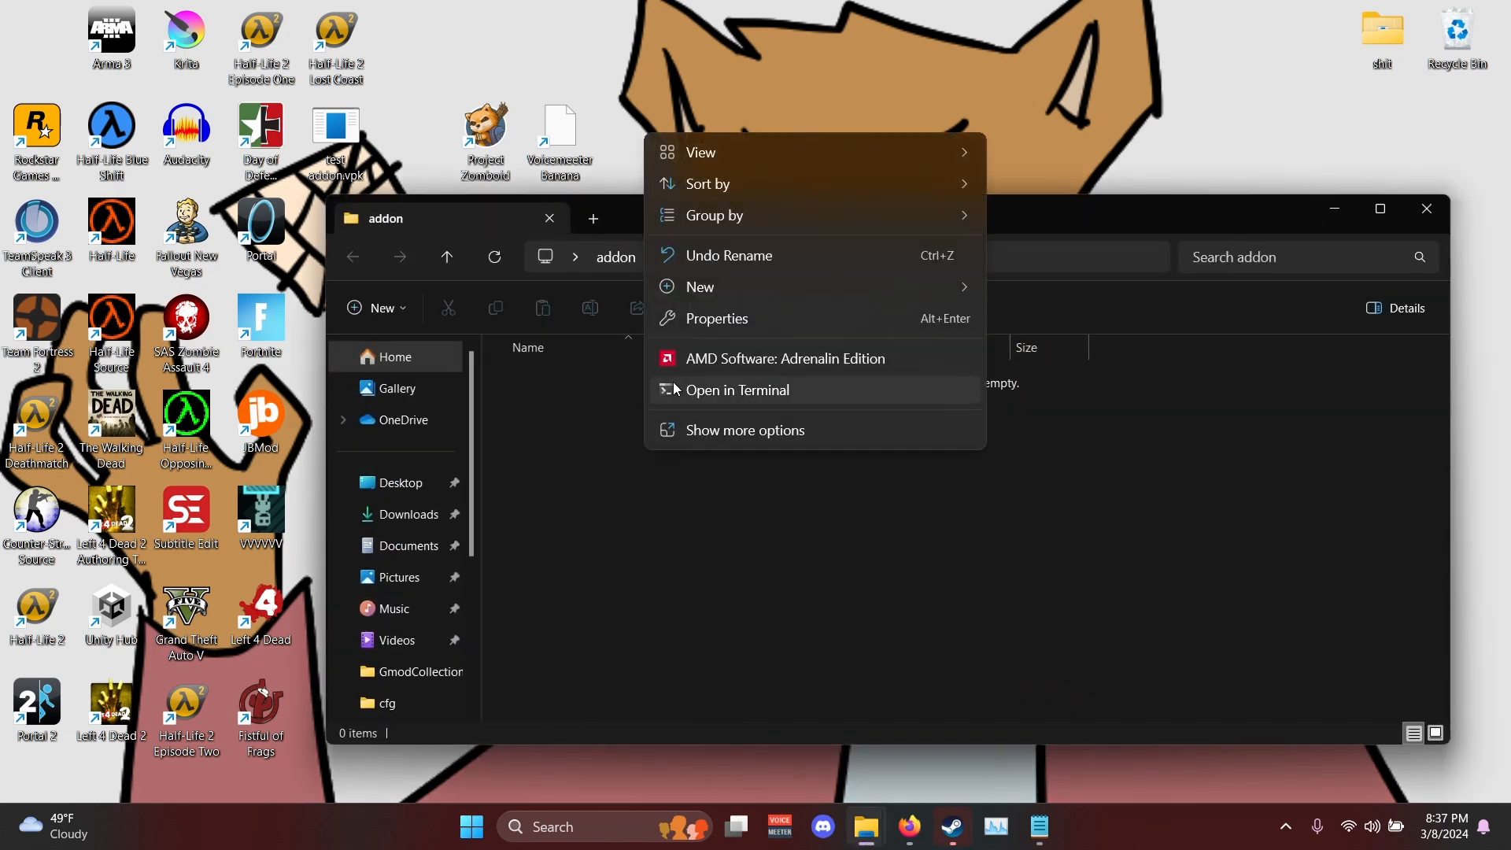
mouse_move(857, 288)
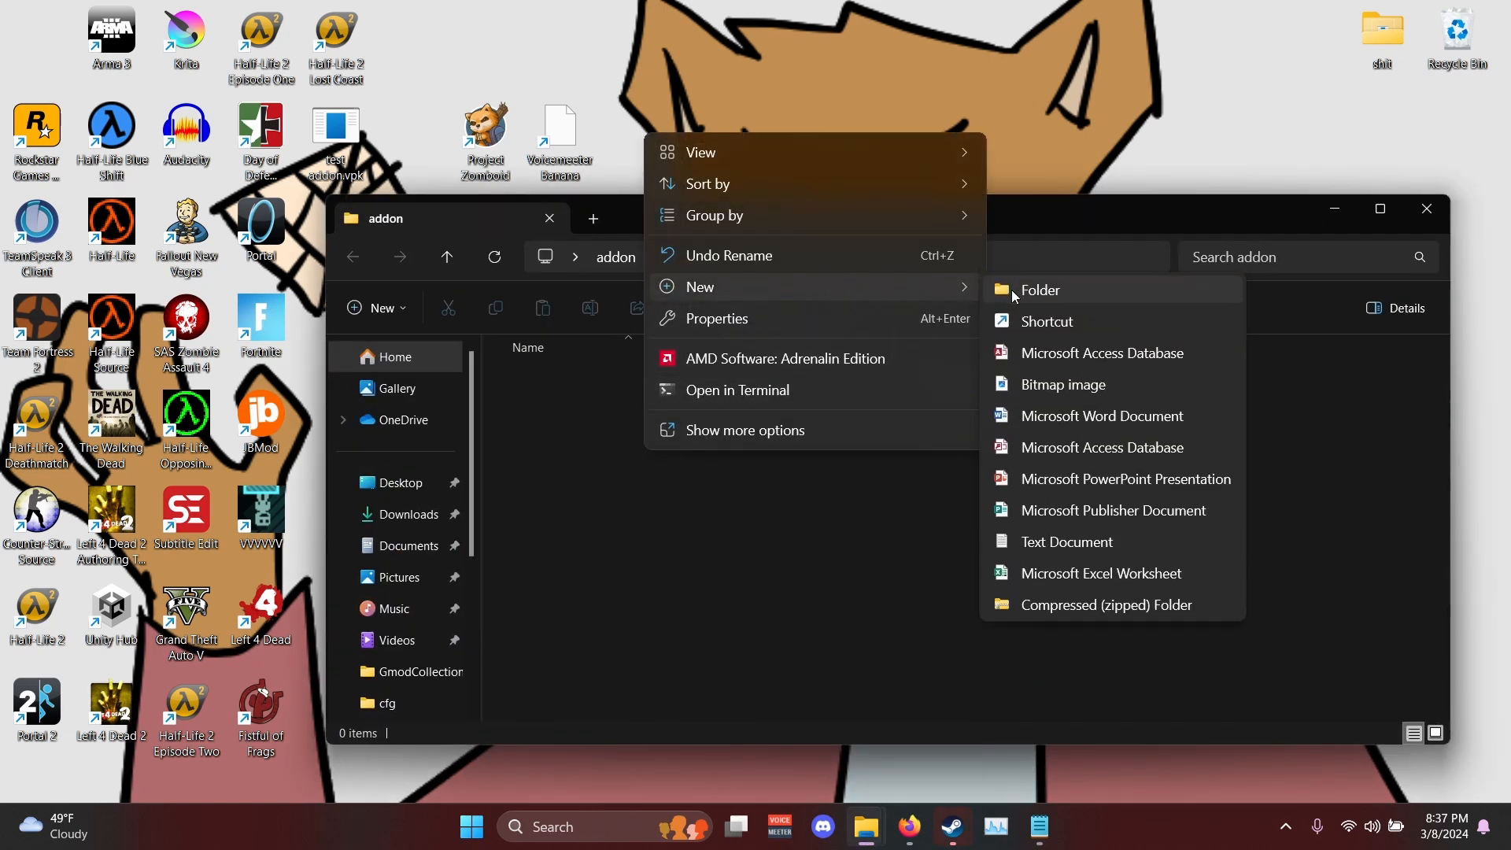
left_click(1013, 290)
type("sound")
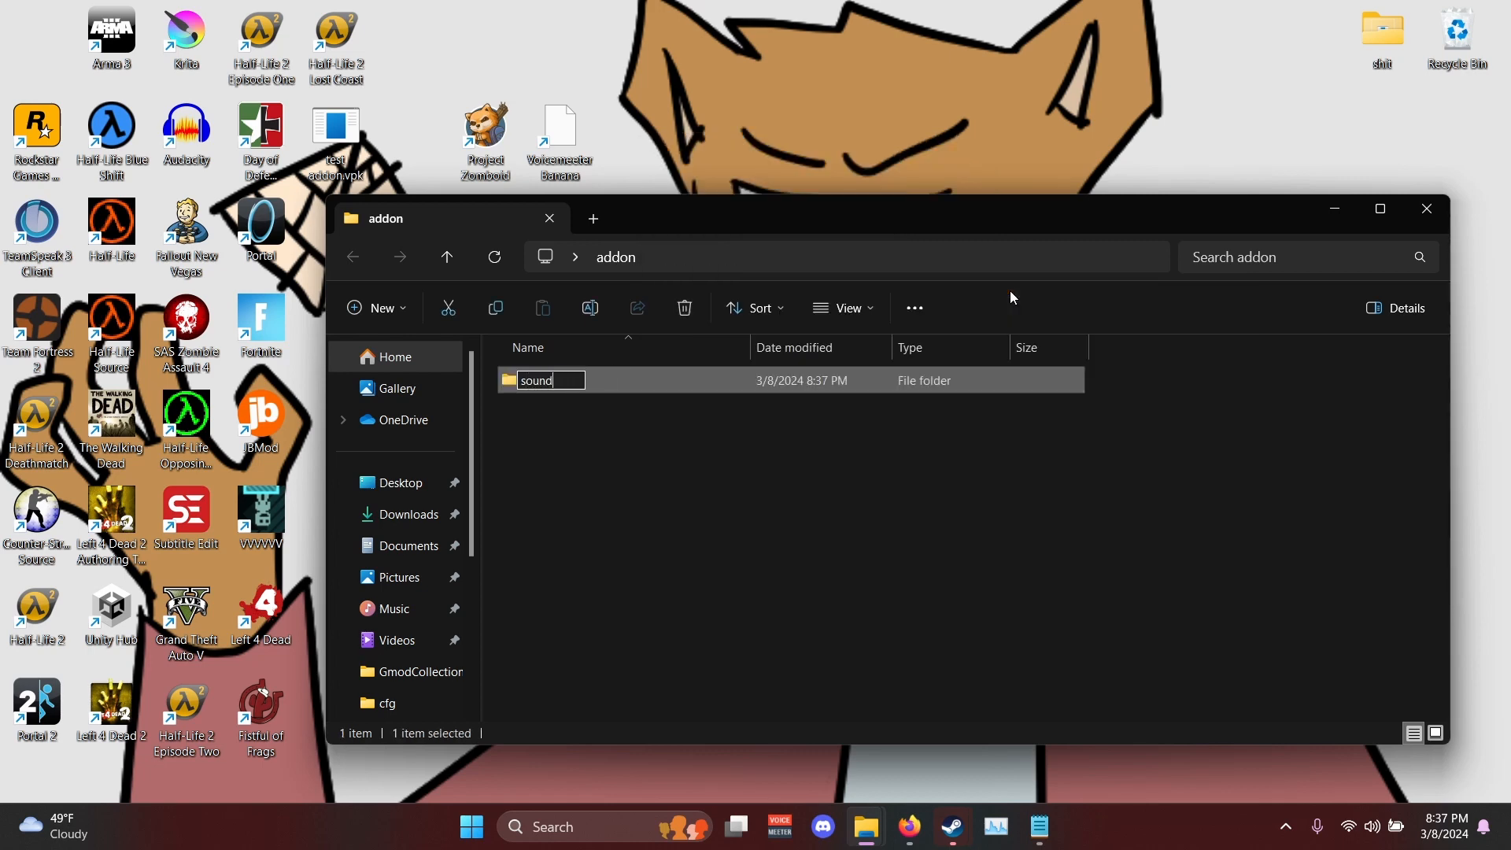
key("Return")
key("Return")
- Create a folder named player inside the sound folder and open it
right_click(871, 466)
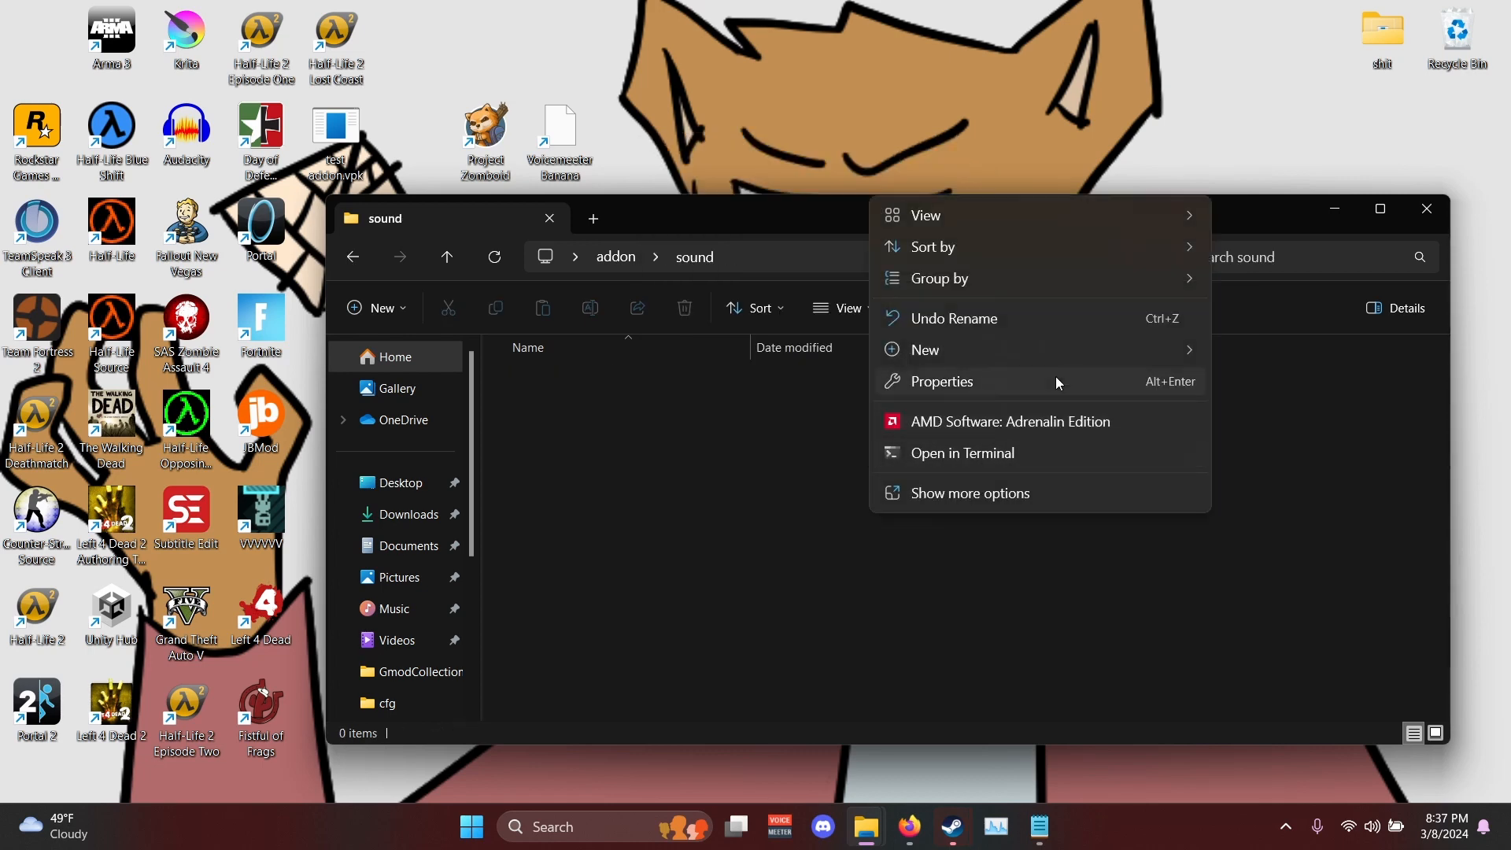
mouse_move(1141, 348)
left_click(1258, 346)
type("pl")
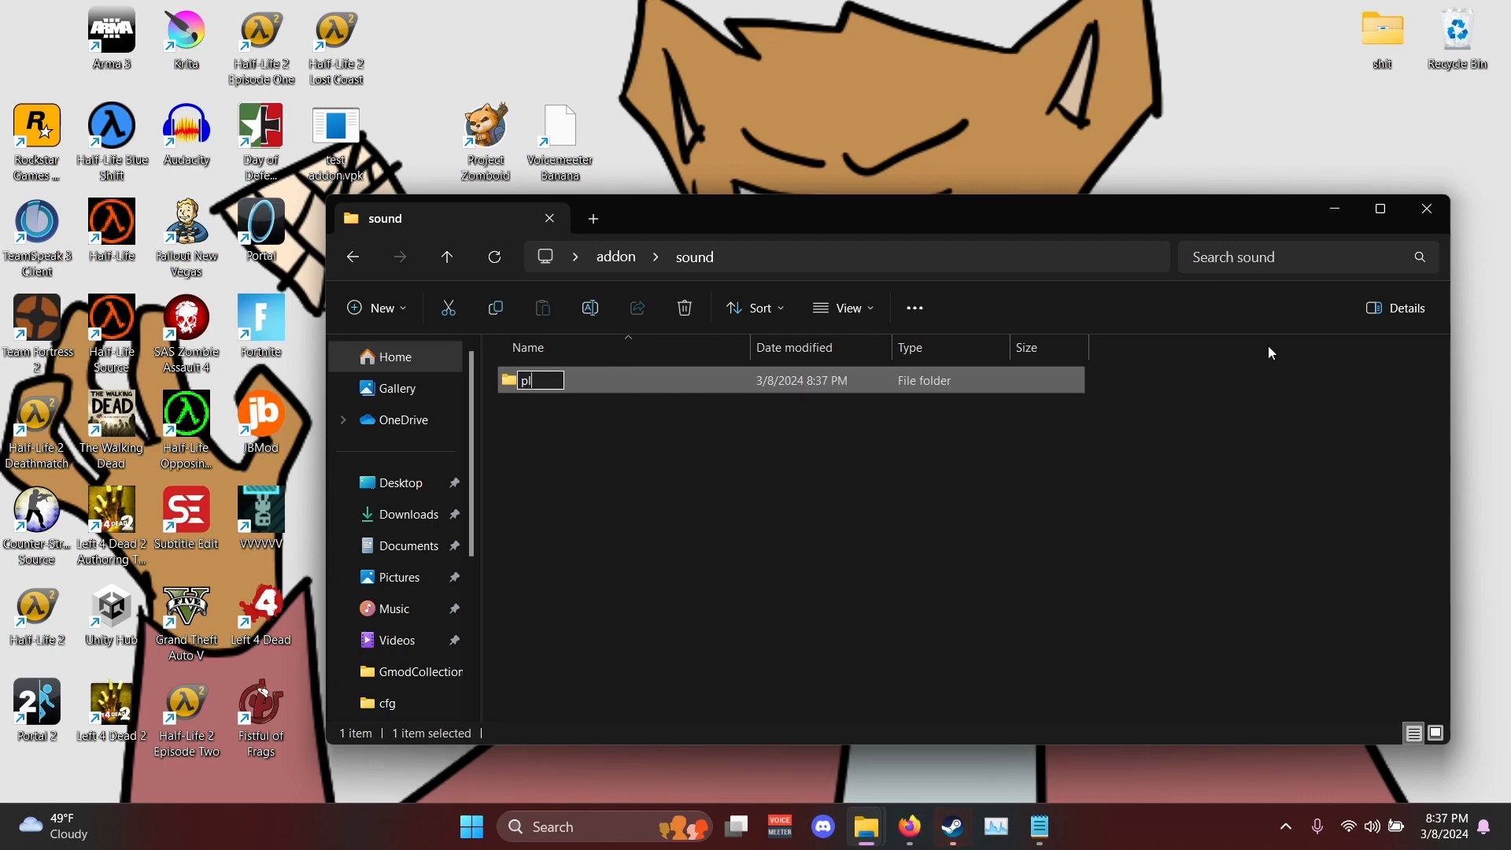
type("ayer")
key("Return")
key("Return")
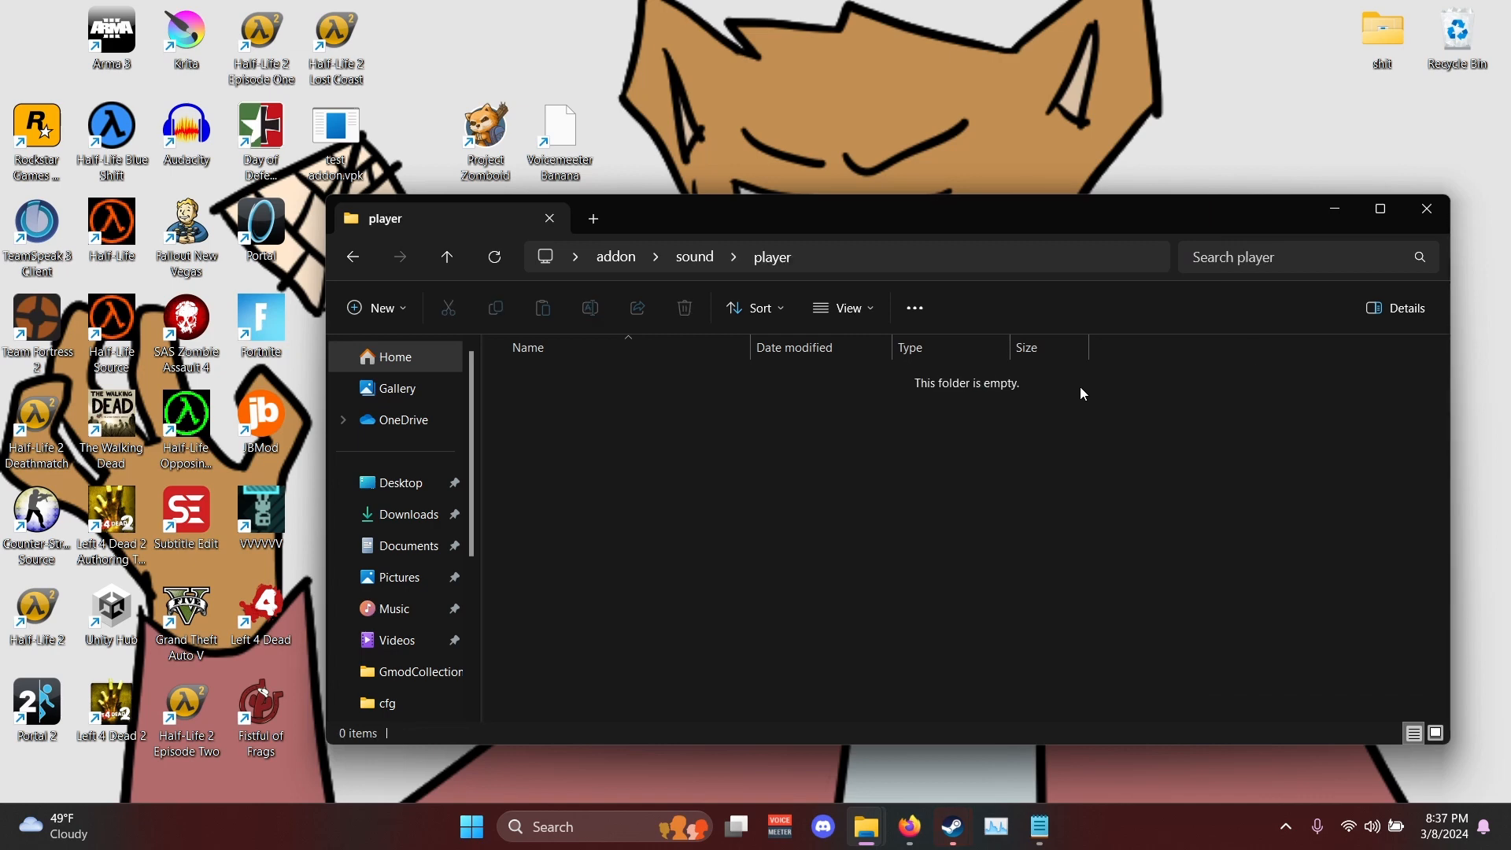
- Create a folder named survivor inside the player folder and open it
right_click(1085, 394)
mouse_move(1211, 550)
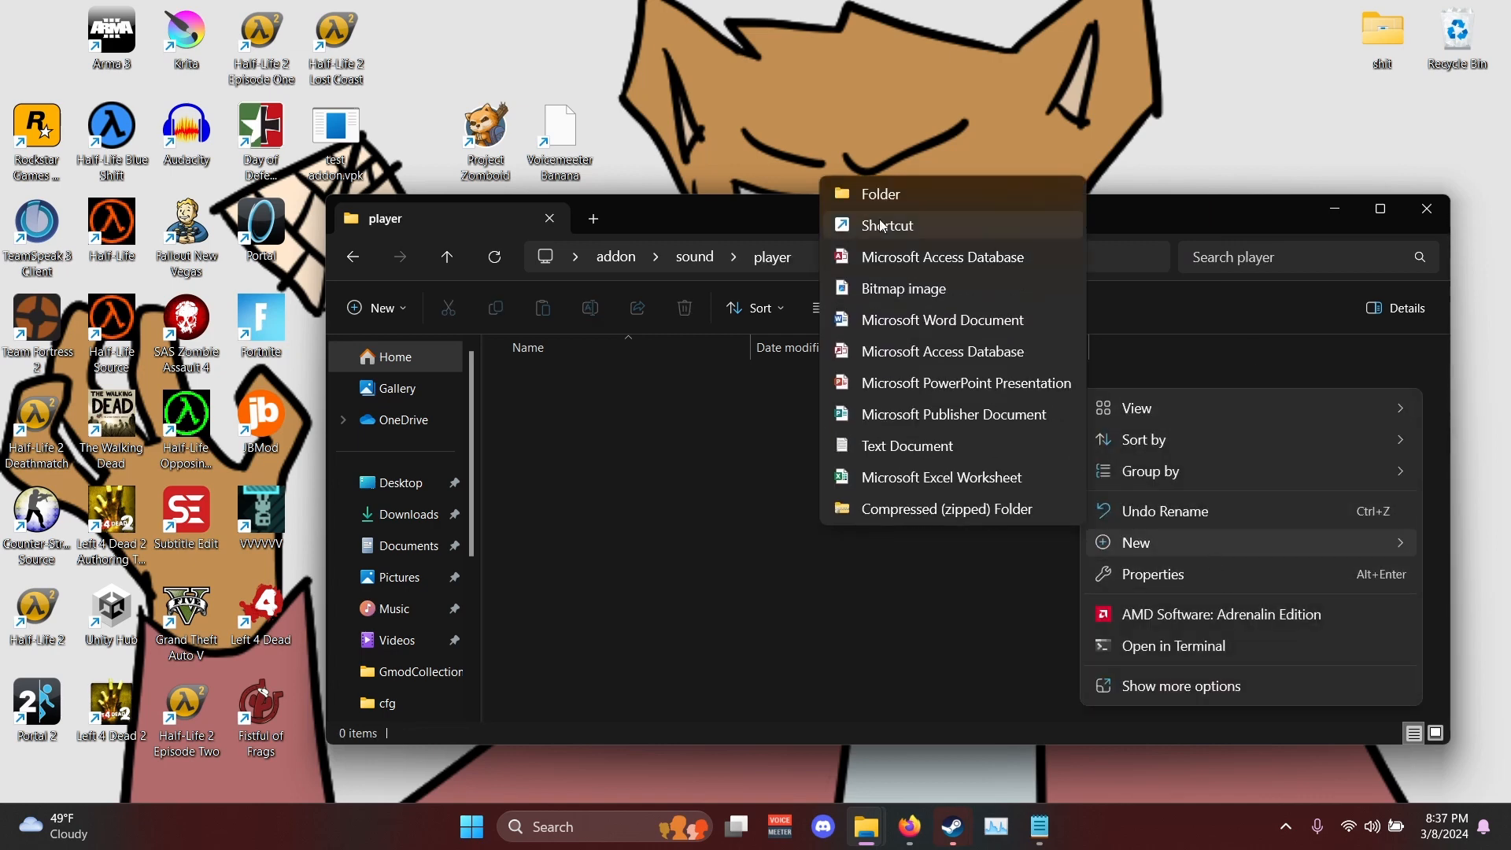
left_click(861, 192)
type("survivor")
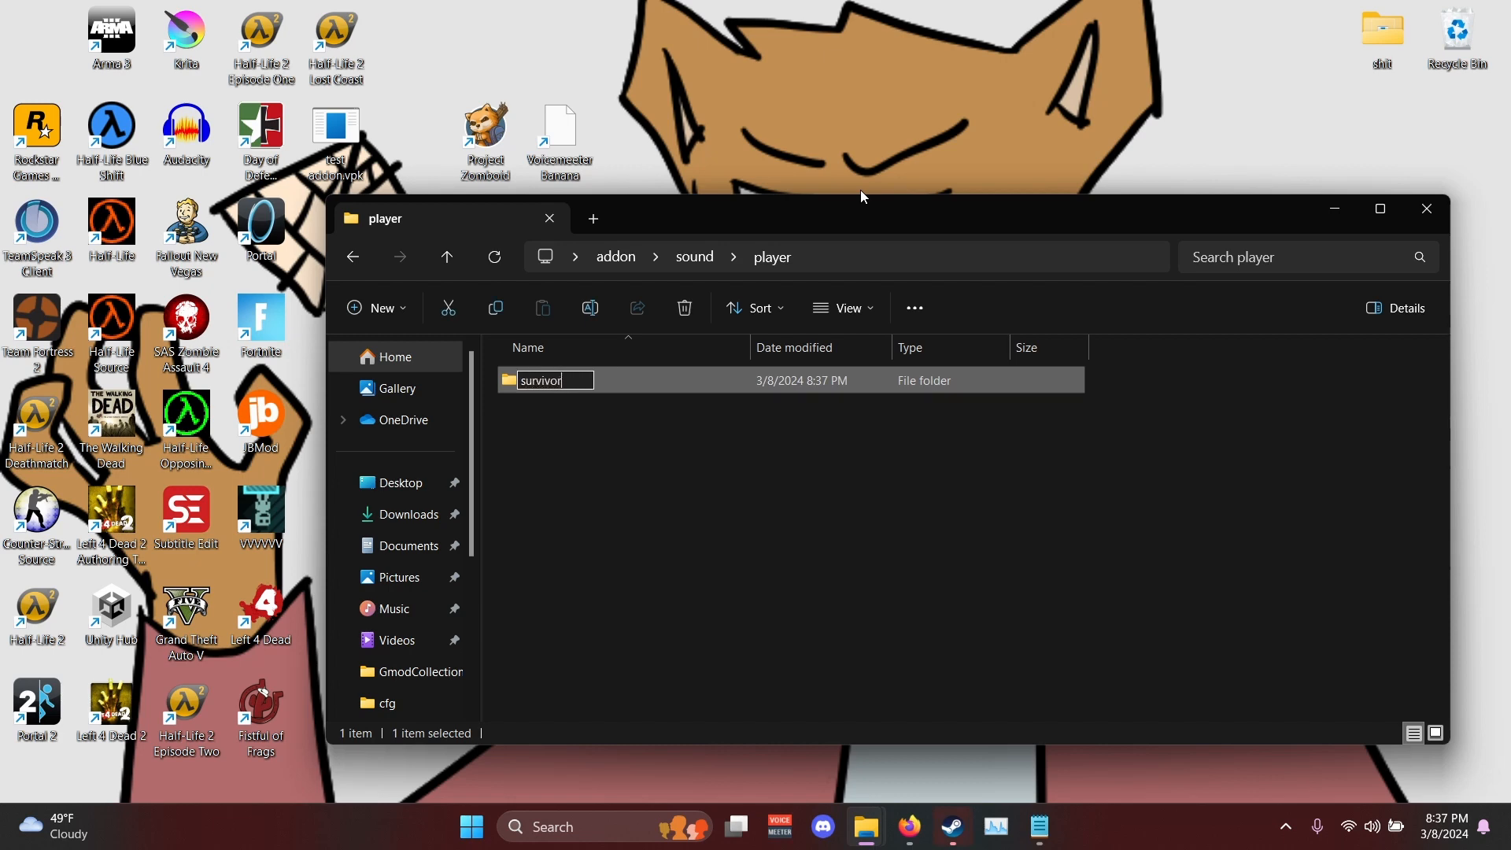
key("Return")
key("Return")
- Create a folder named mechanic inside the survivor folder
left_click_drag(850, 208, 1116, 172)
right_click(948, 377)
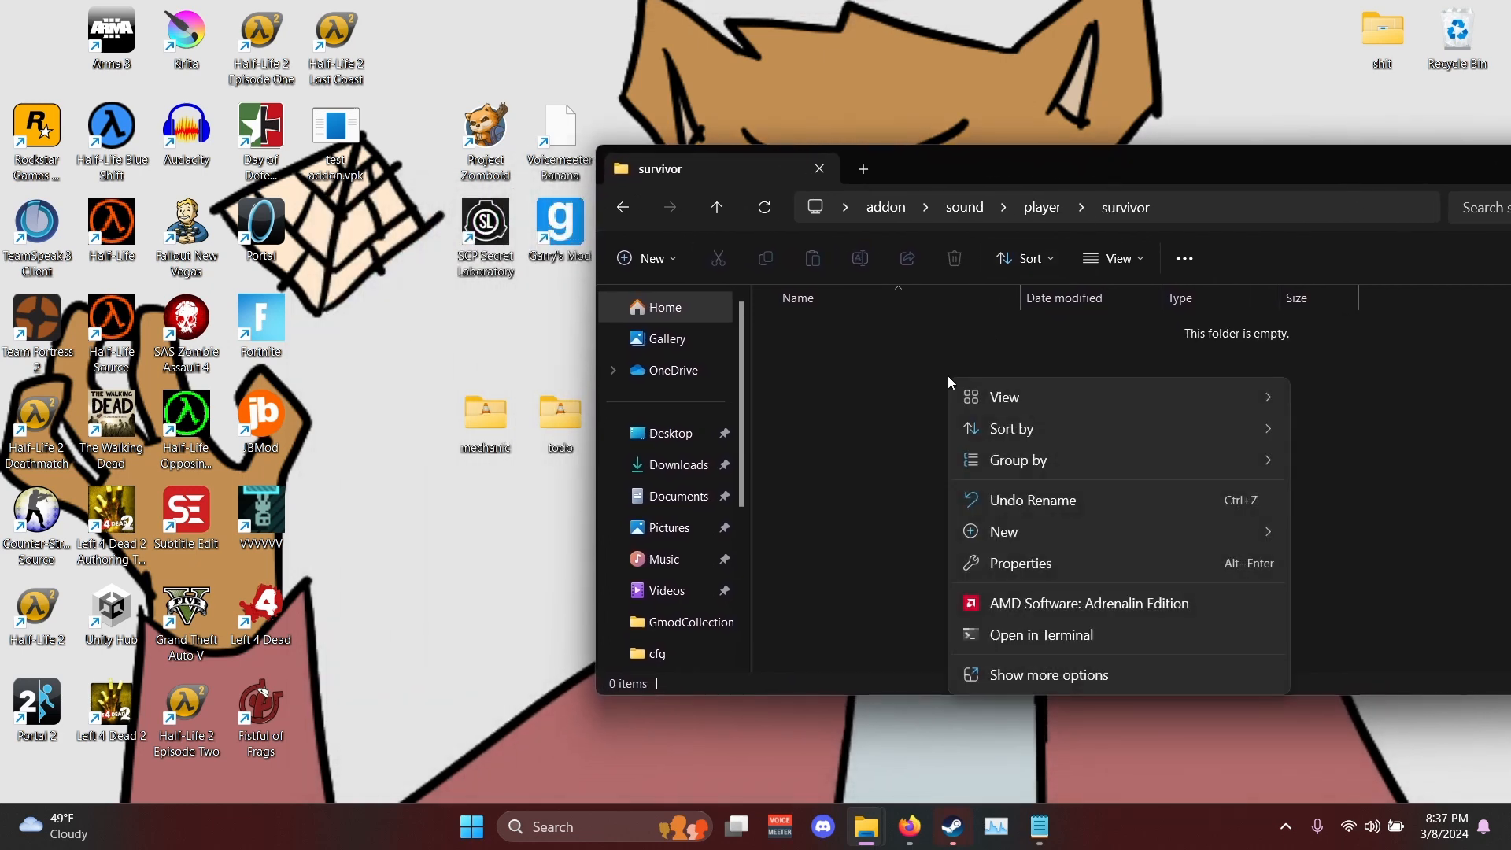
mouse_move(1045, 540)
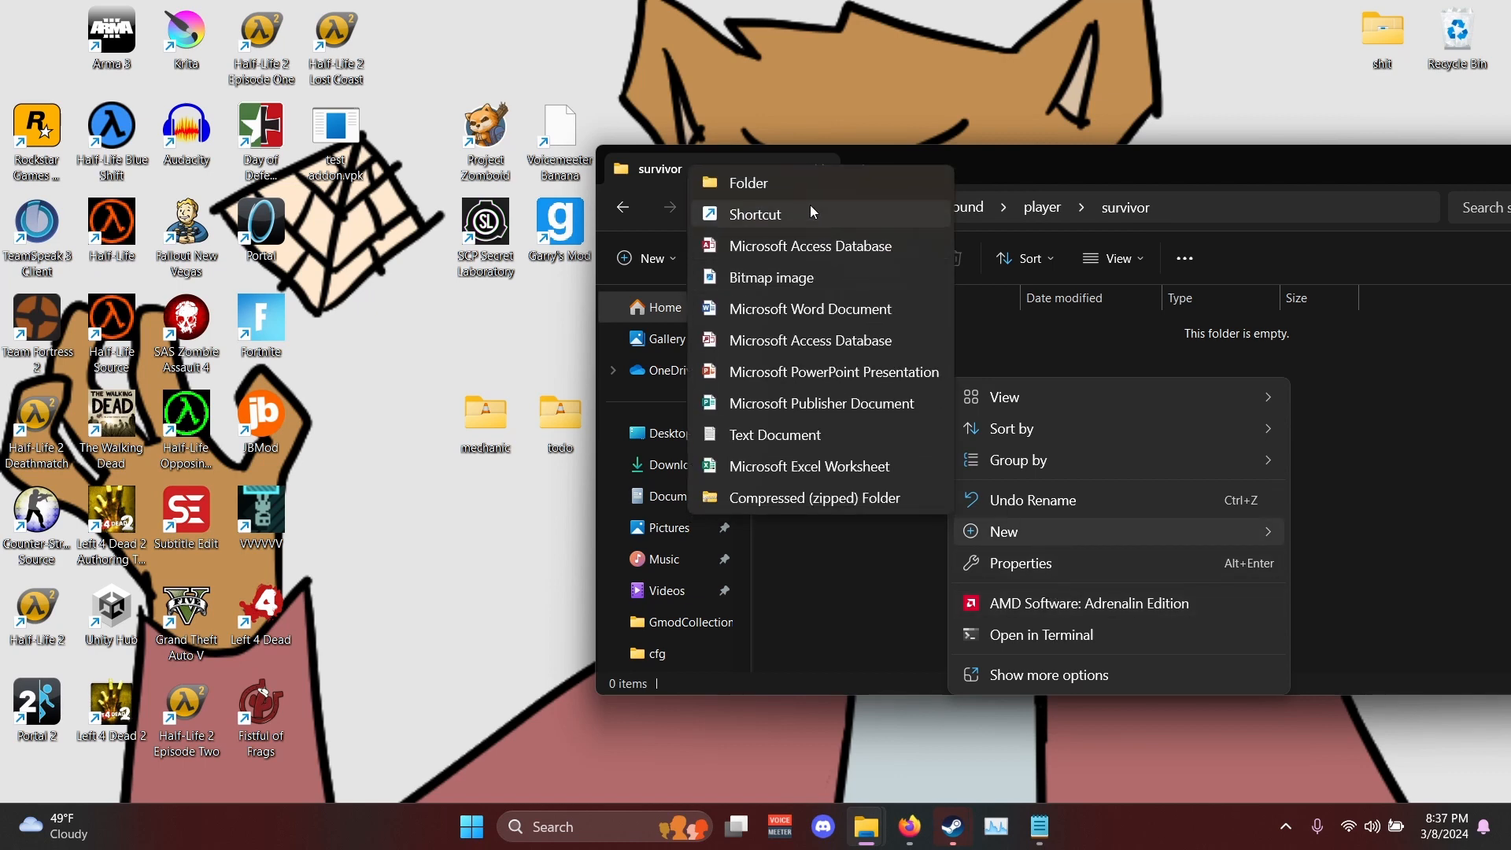
left_click(797, 188)
type("mechanic")
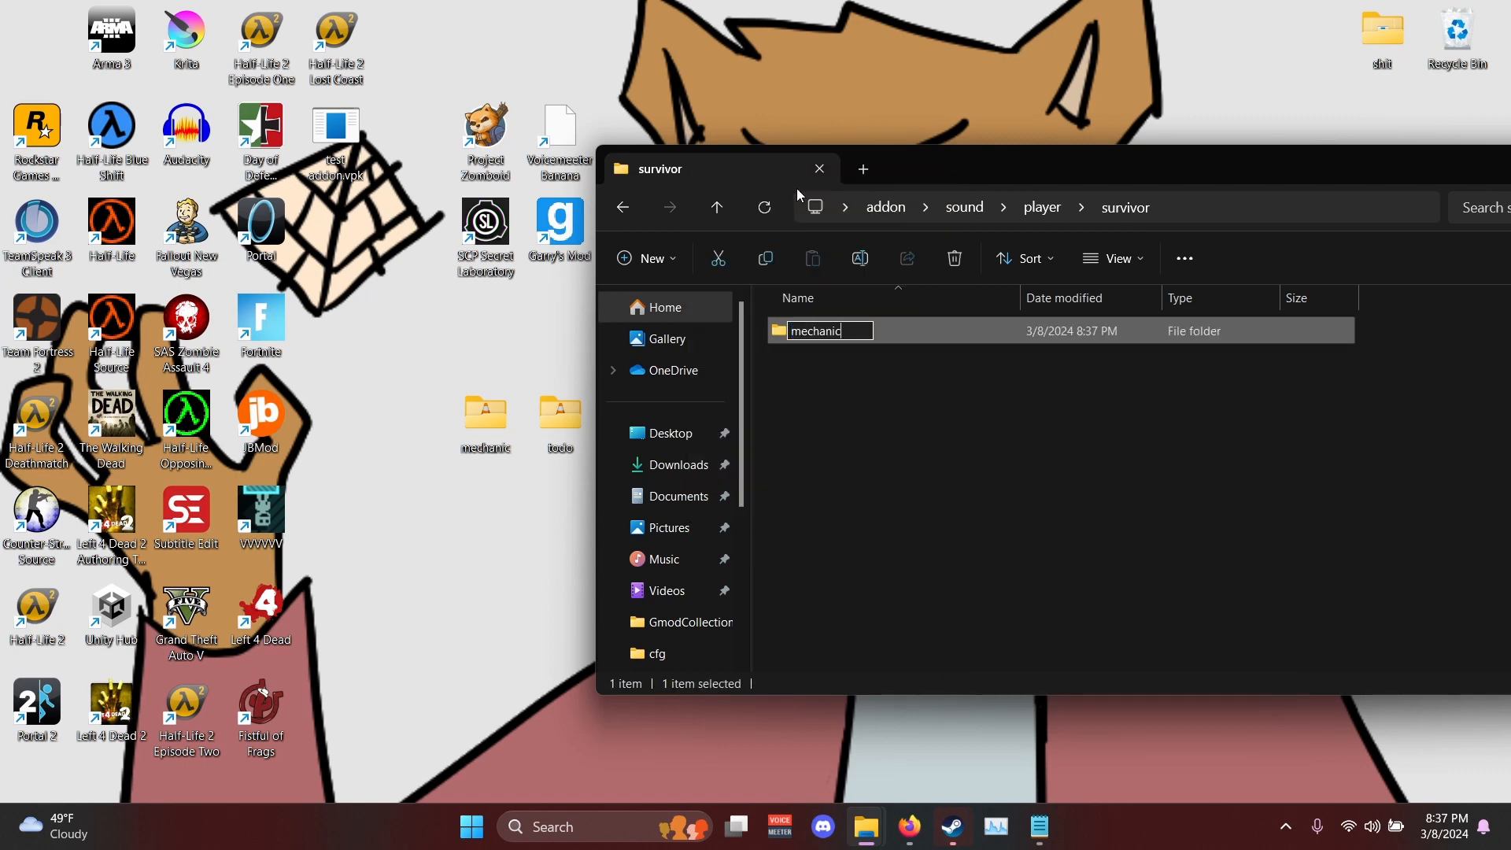
key("Return")
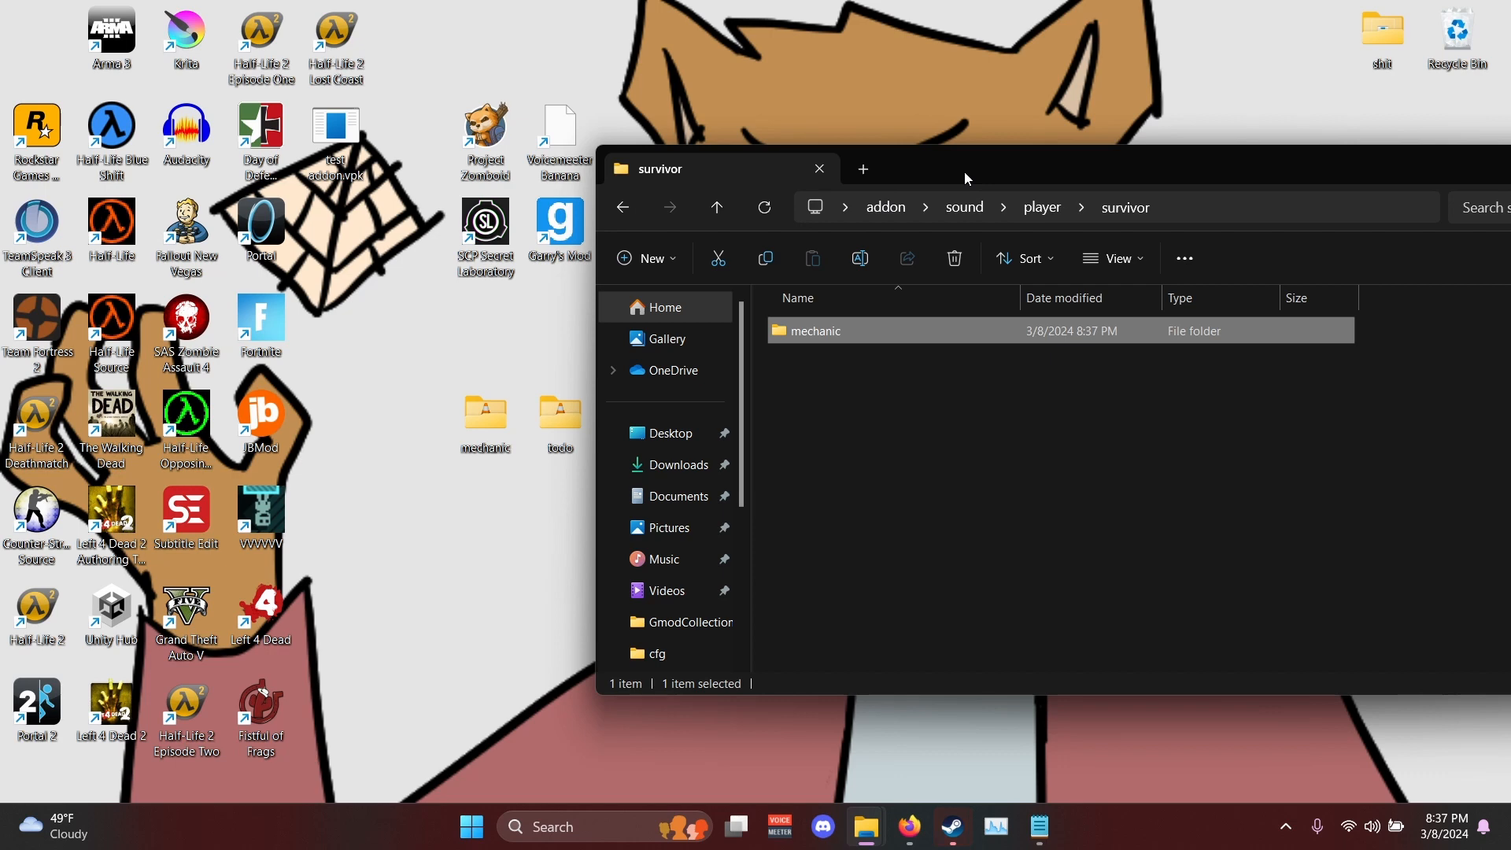
- Move adrenaline01.wav, adrenaline02.wav and adrenaline03.wav from the voicelines folder into the new mechanic folder and open that folder
left_click_drag(965, 172, 1204, 163)
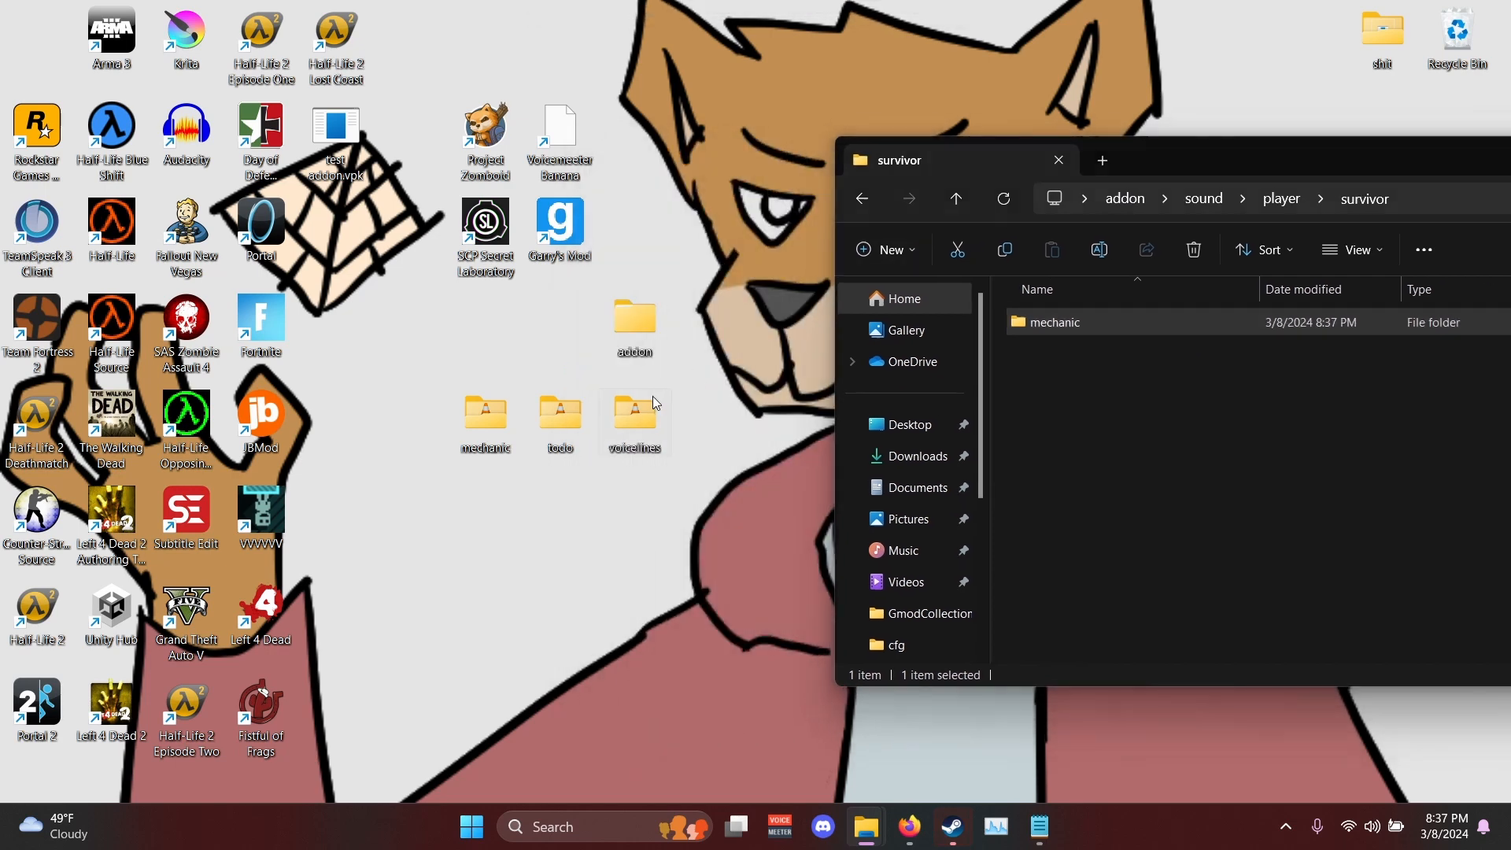
double_click(653, 395)
left_click_drag(658, 31, 630, 45)
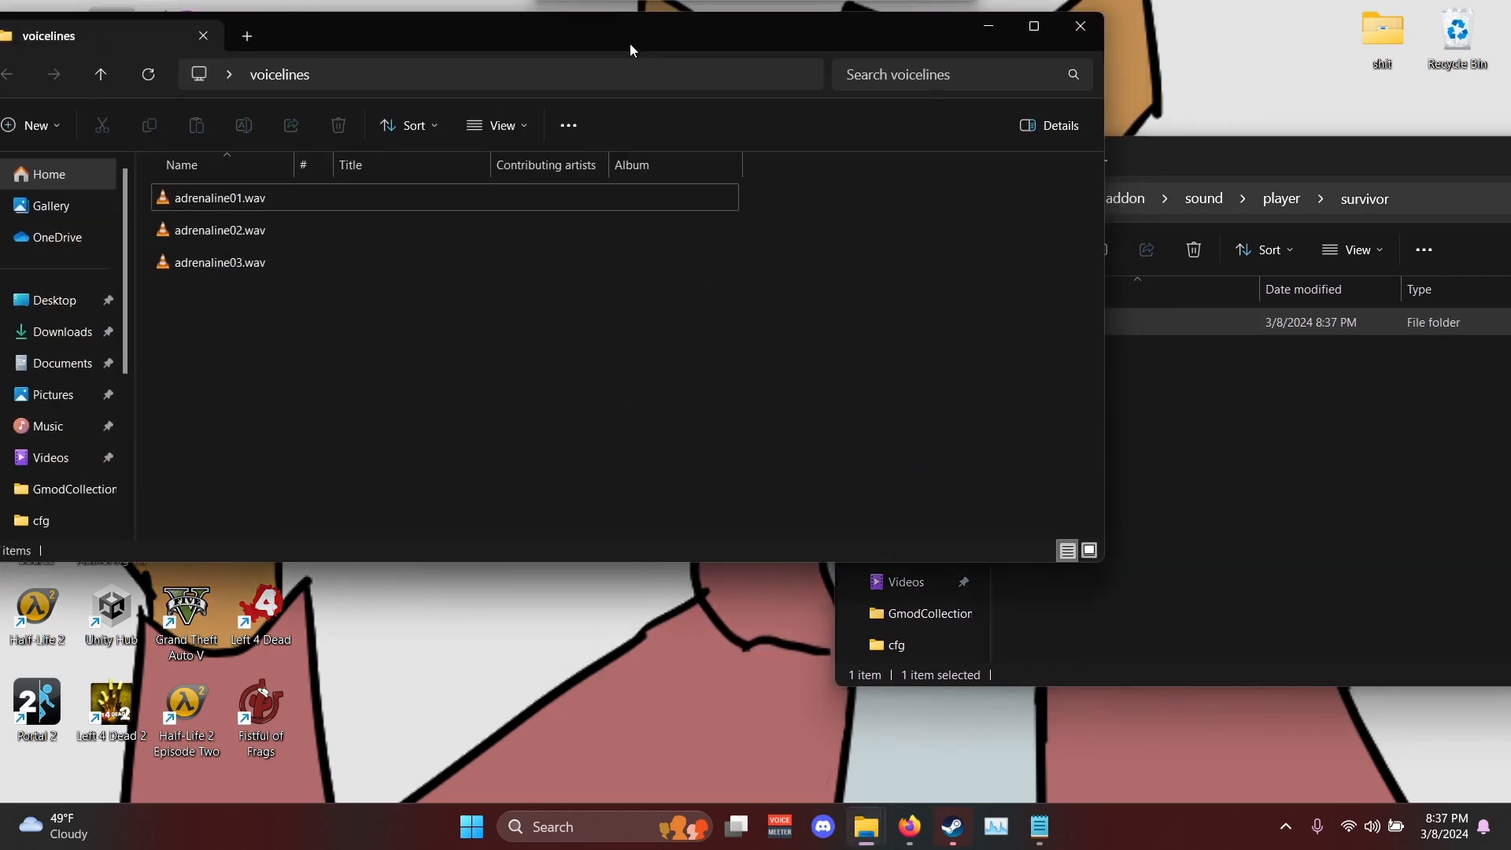
left_click(442, 202)
left_click(238, 253, "shift")
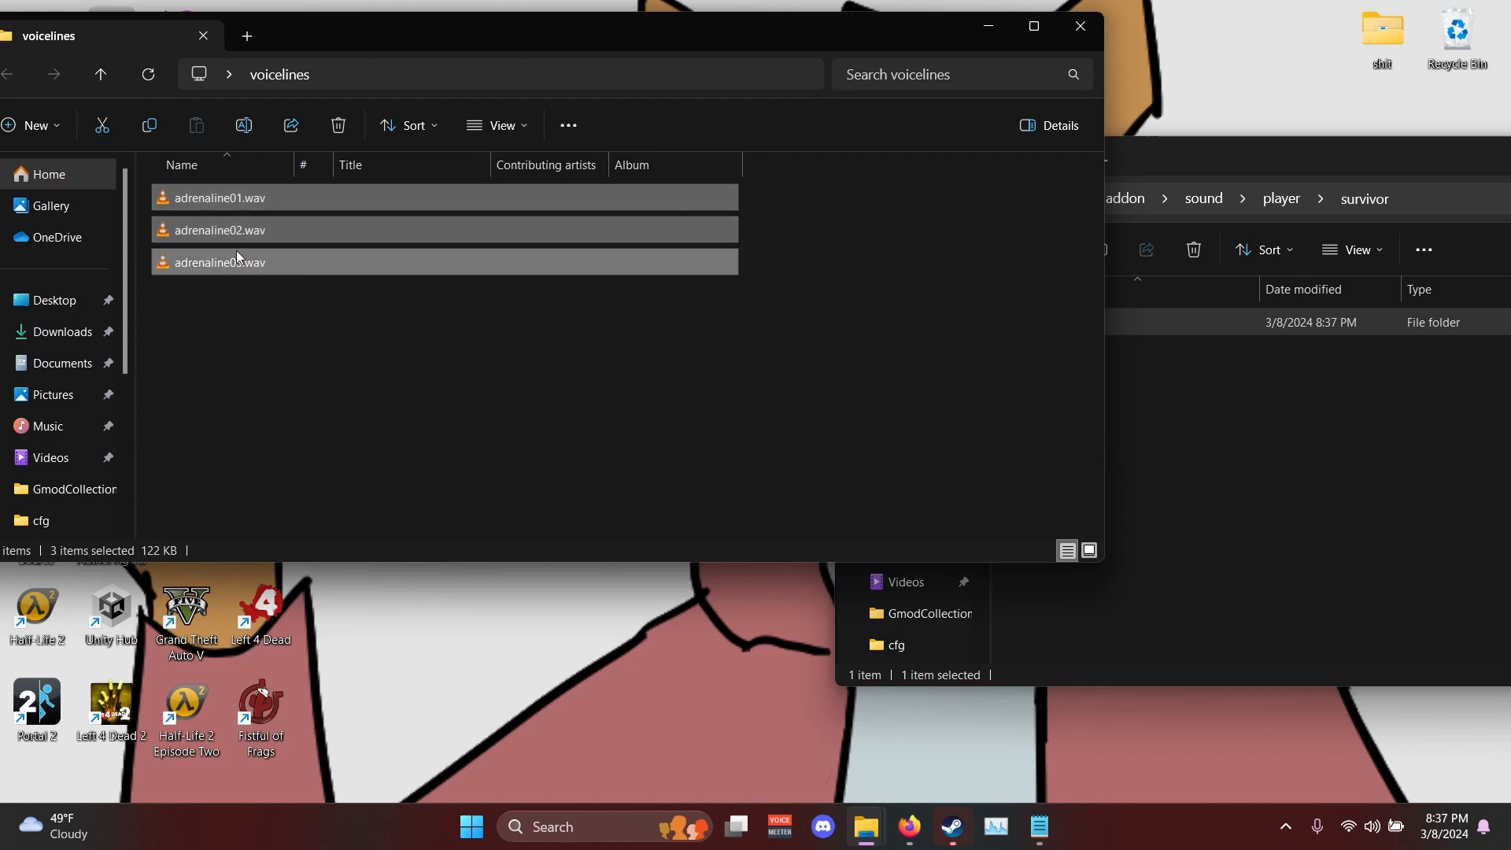
left_click_drag(211, 236, 1254, 318)
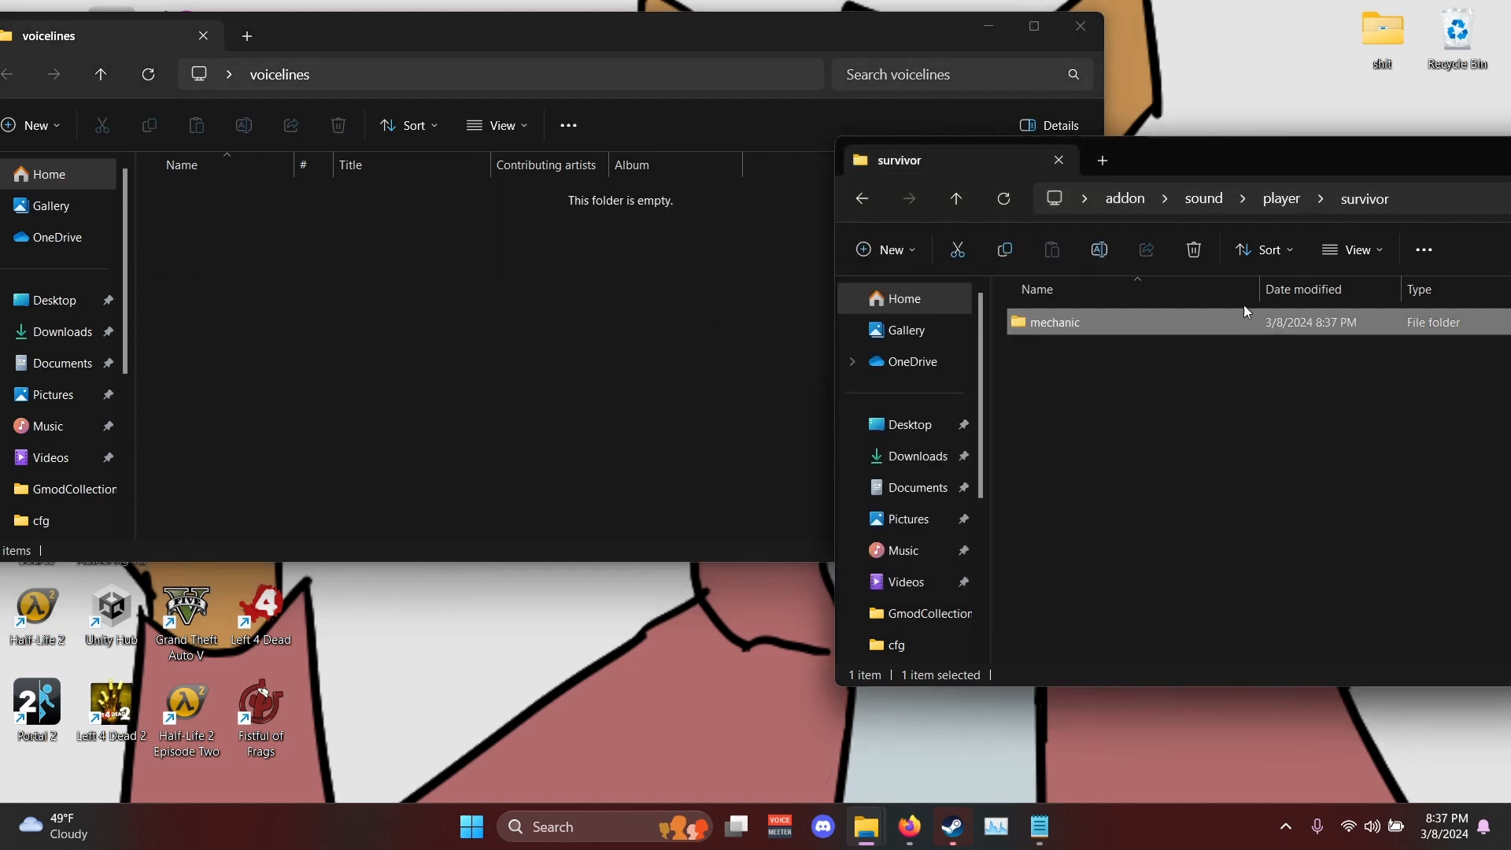
double_click(1061, 330)
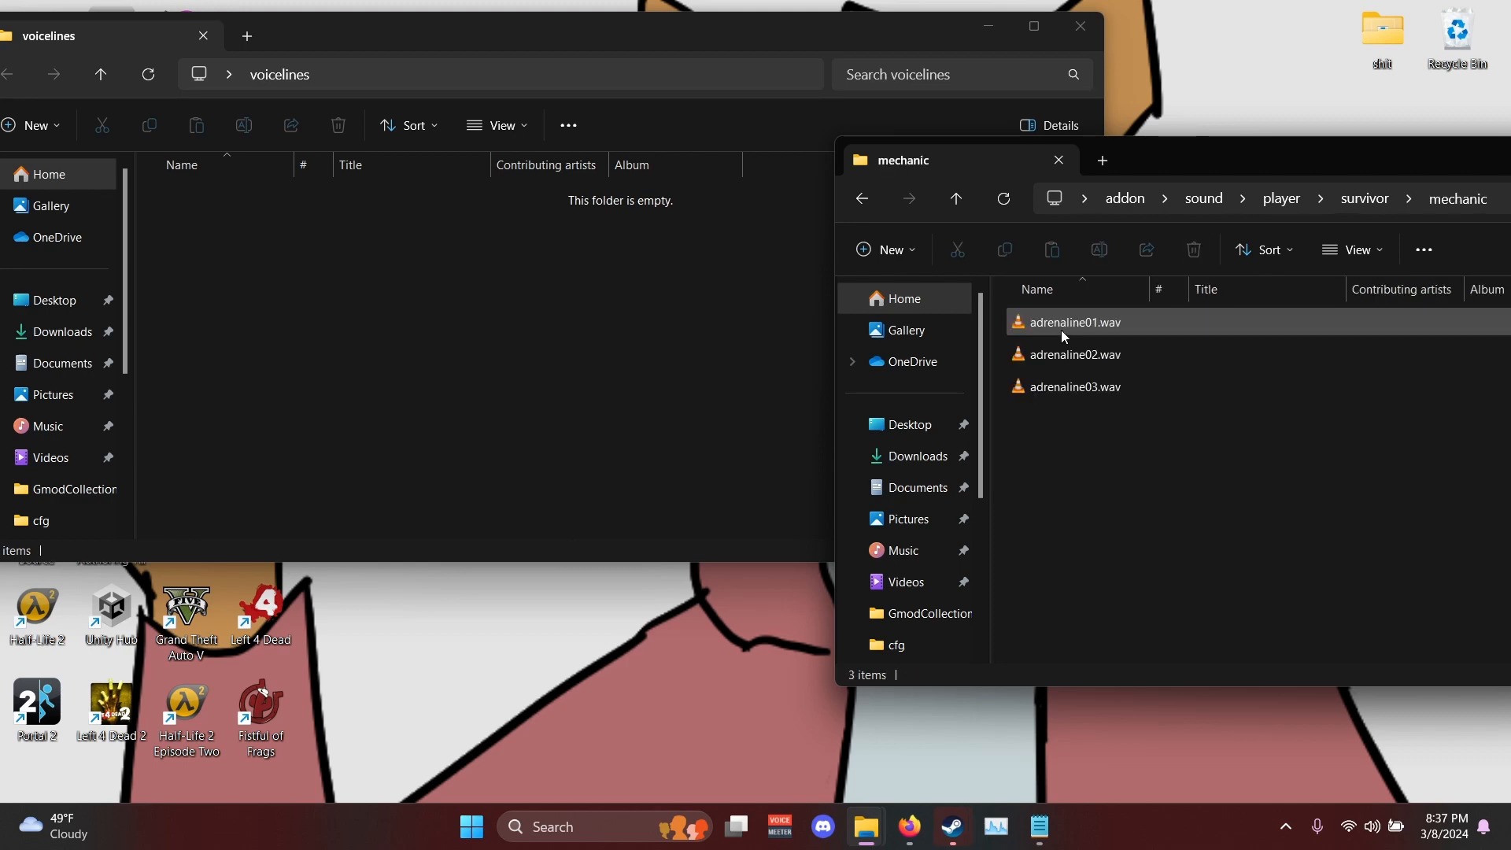
- Close the voicelines window and show the top level of the addon folder in a smaller window
left_click(1148, 203)
left_click_drag(1140, 150, 640, 153)
left_click(1080, 26)
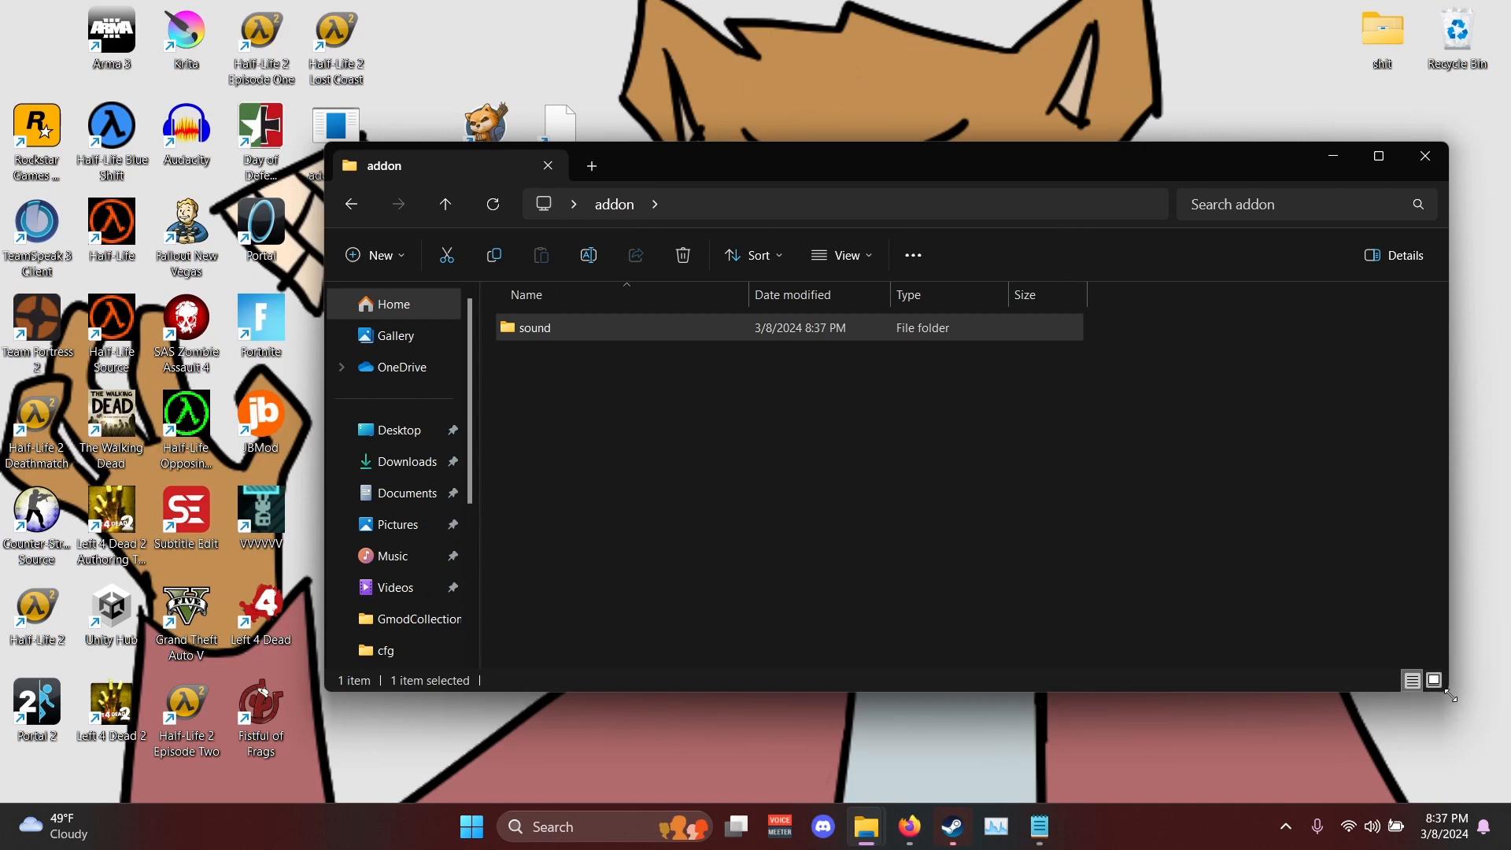
left_click_drag(1451, 696, 1148, 741)
left_click_drag(787, 156, 784, 64)
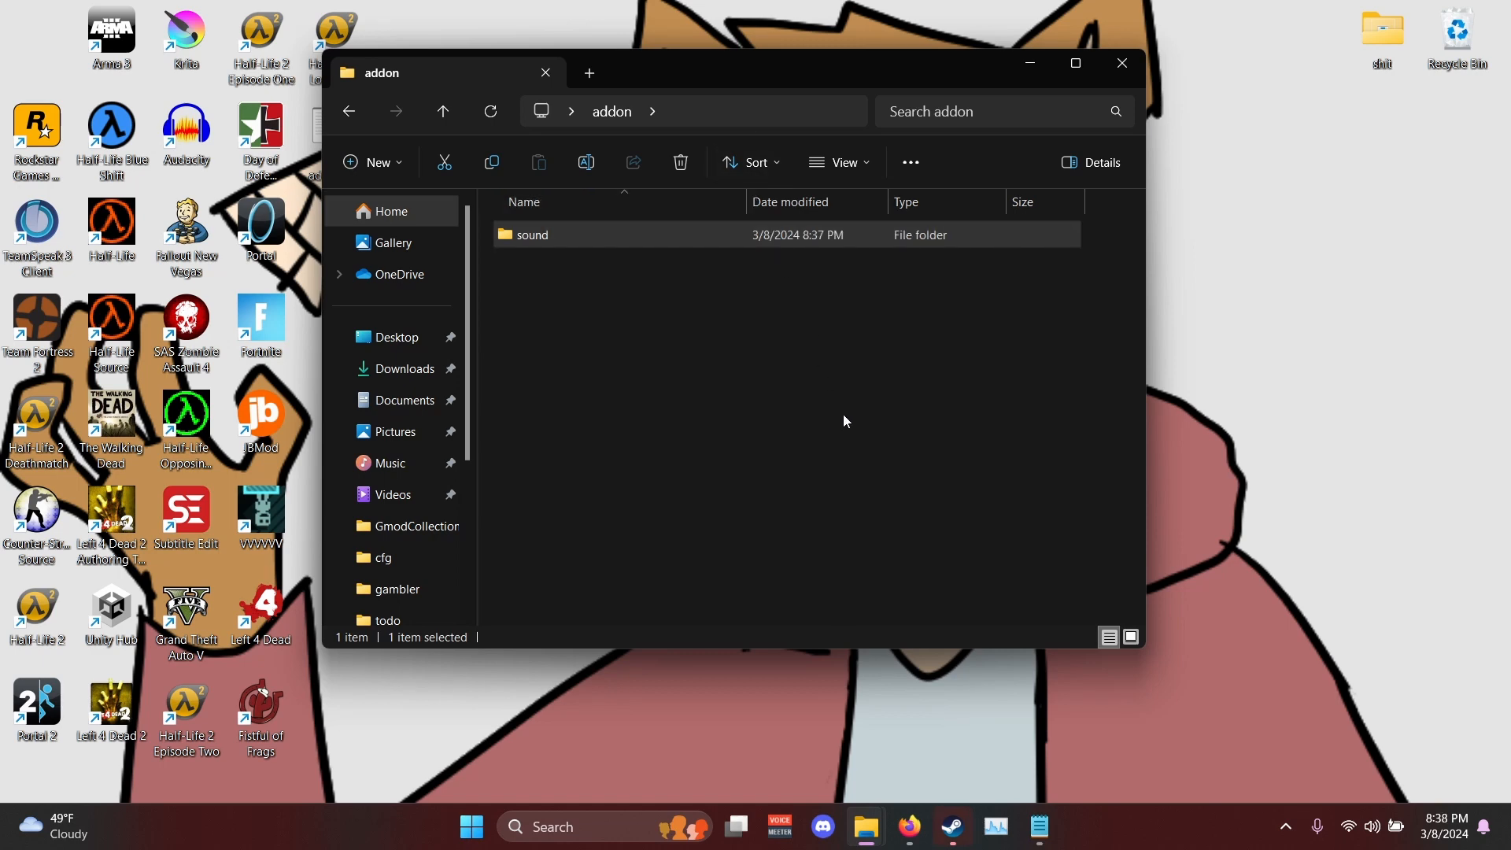
- Put the addon folder window away and switch to Firefox with the Addoninfo.txt page of the Valve Developer wiki
left_click(867, 824)
left_click(1181, 728)
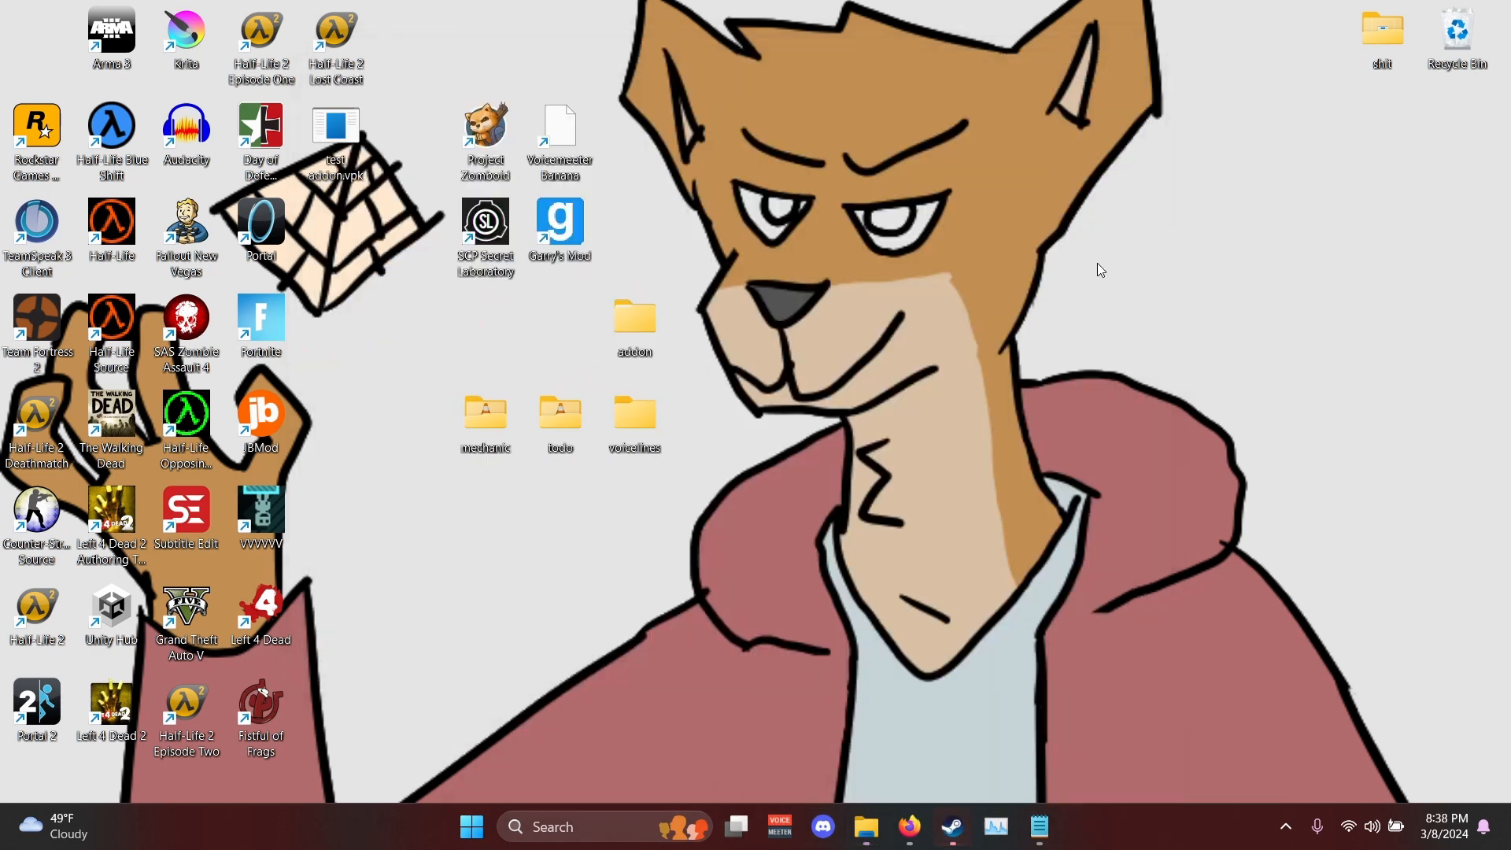
left_click(913, 833)
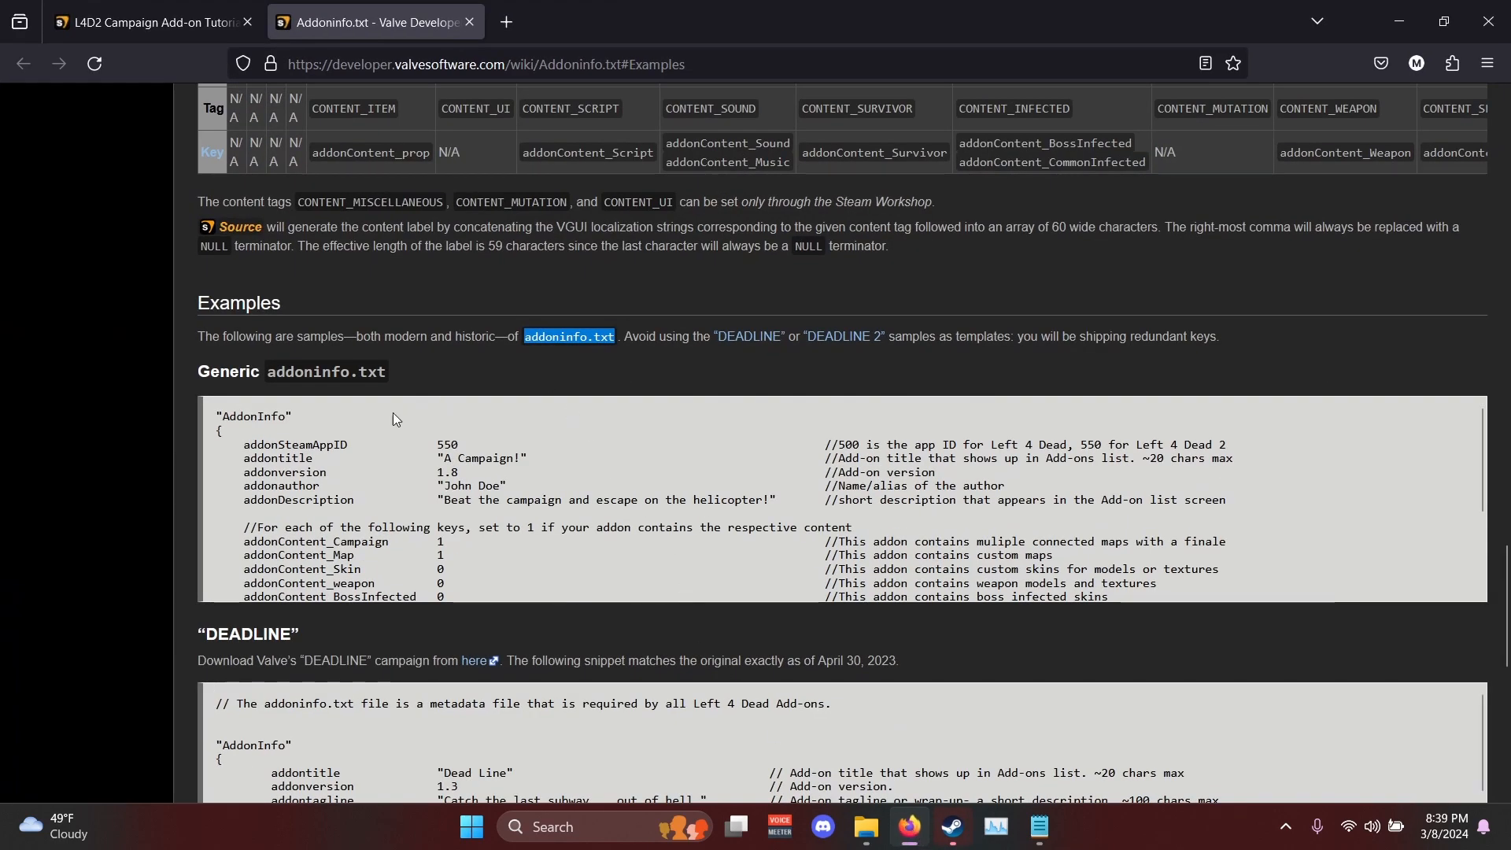
left_click_drag(214, 418, 564, 610)
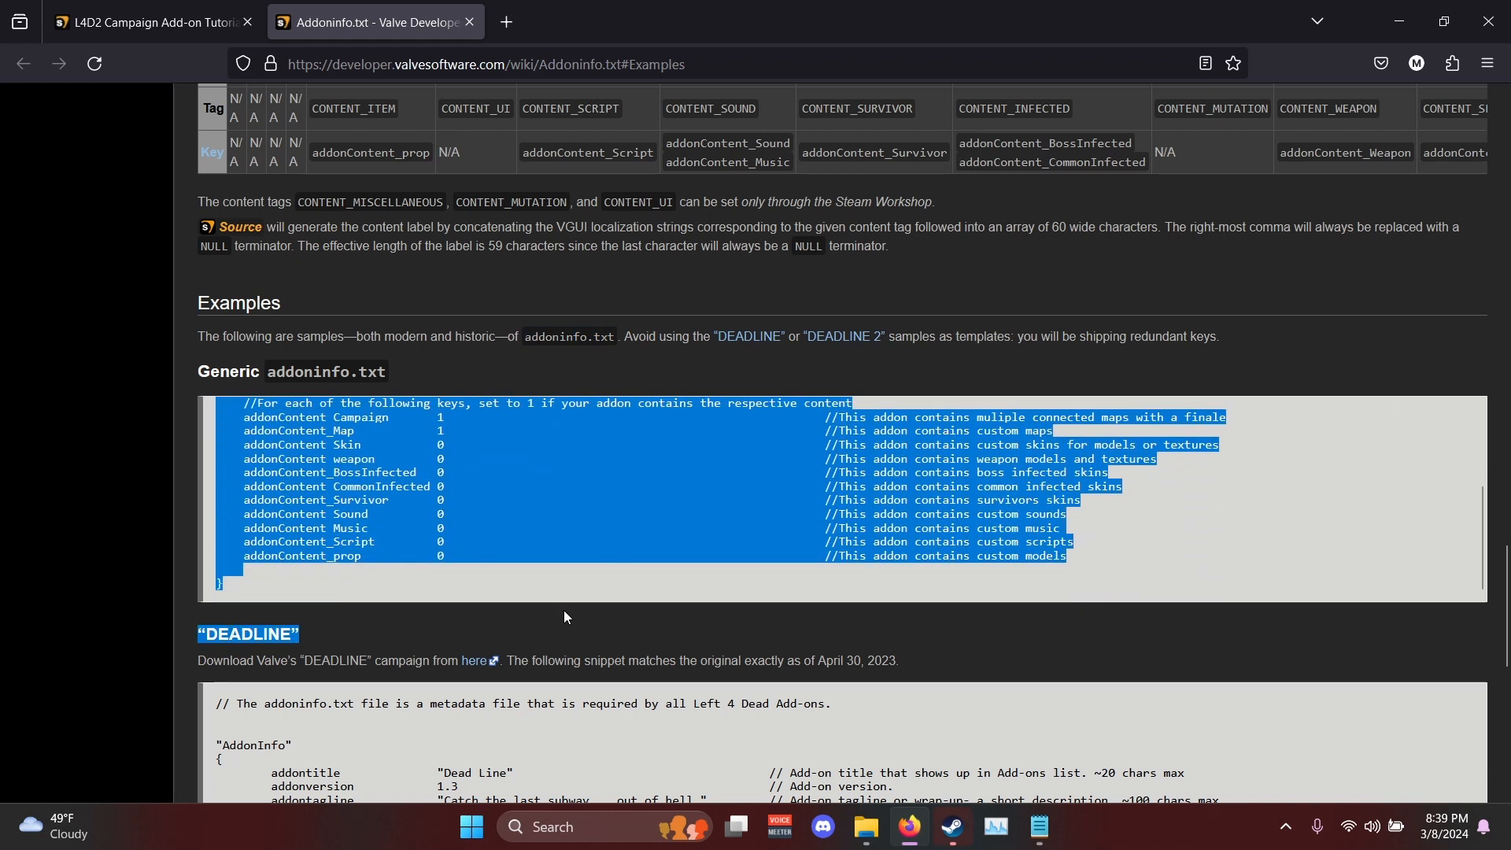
scroll(573, 529, "up", 3)
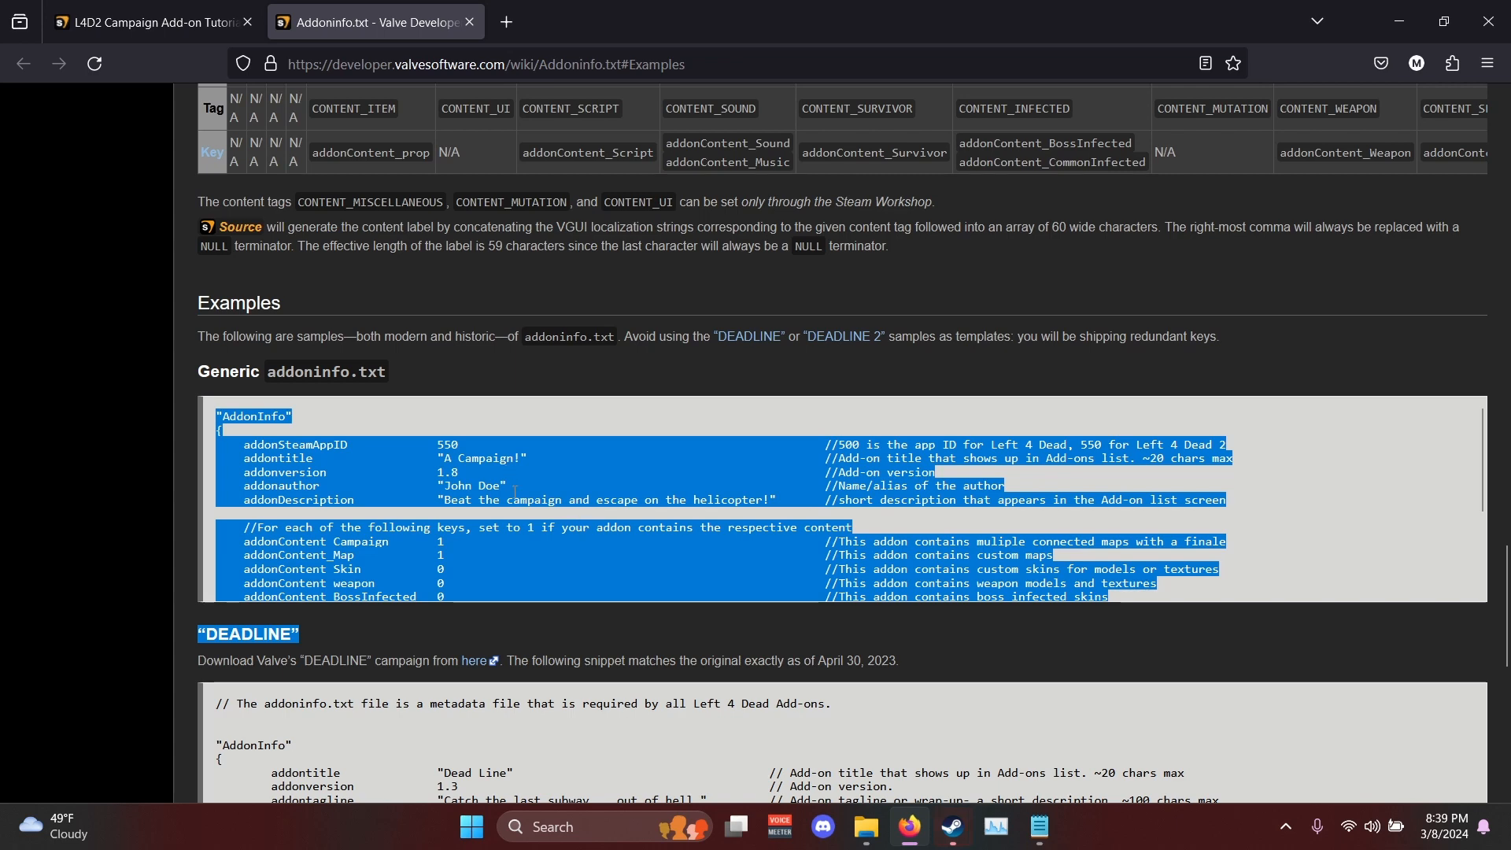
left_click_drag(412, 457, 220, 429)
left_click(214, 416)
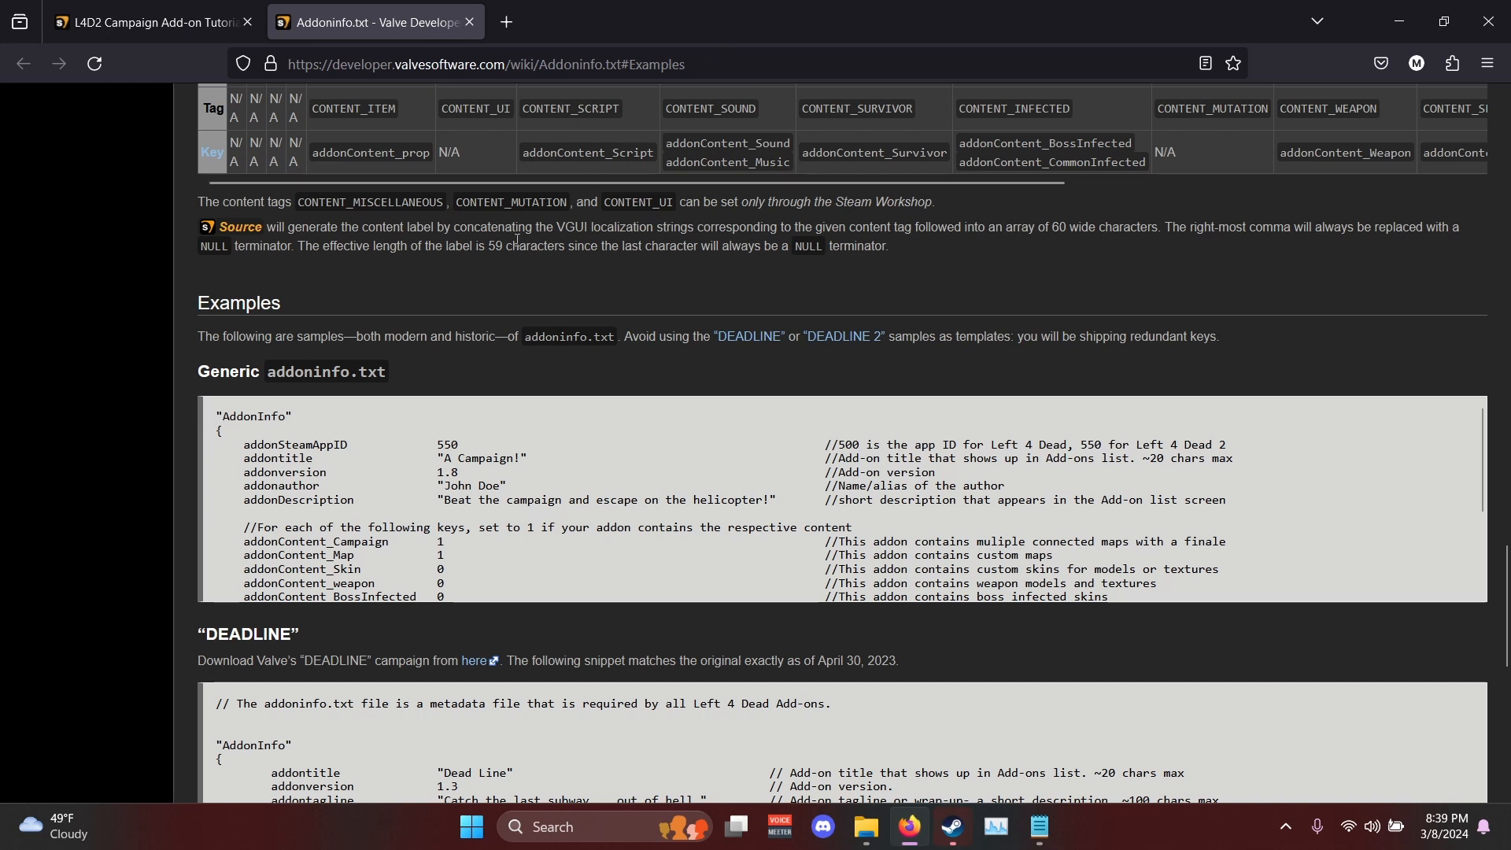
- Copy the whole Generic addoninfo.txt sample from the wiki page and put the browser away
left_click_drag(211, 408, 504, 581)
scroll(506, 580, "up", 3)
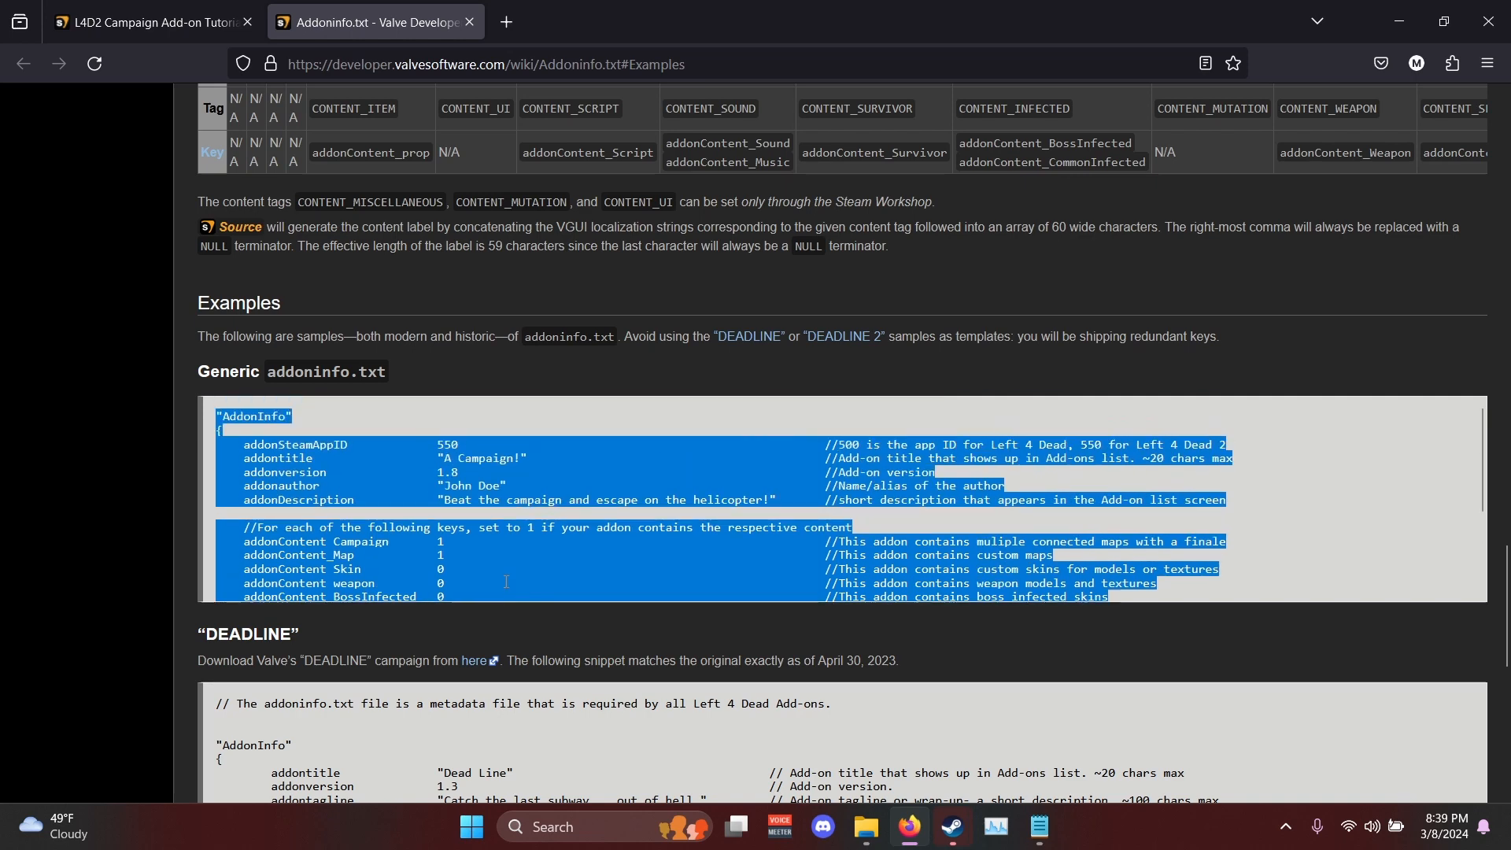
left_click(1400, 21)
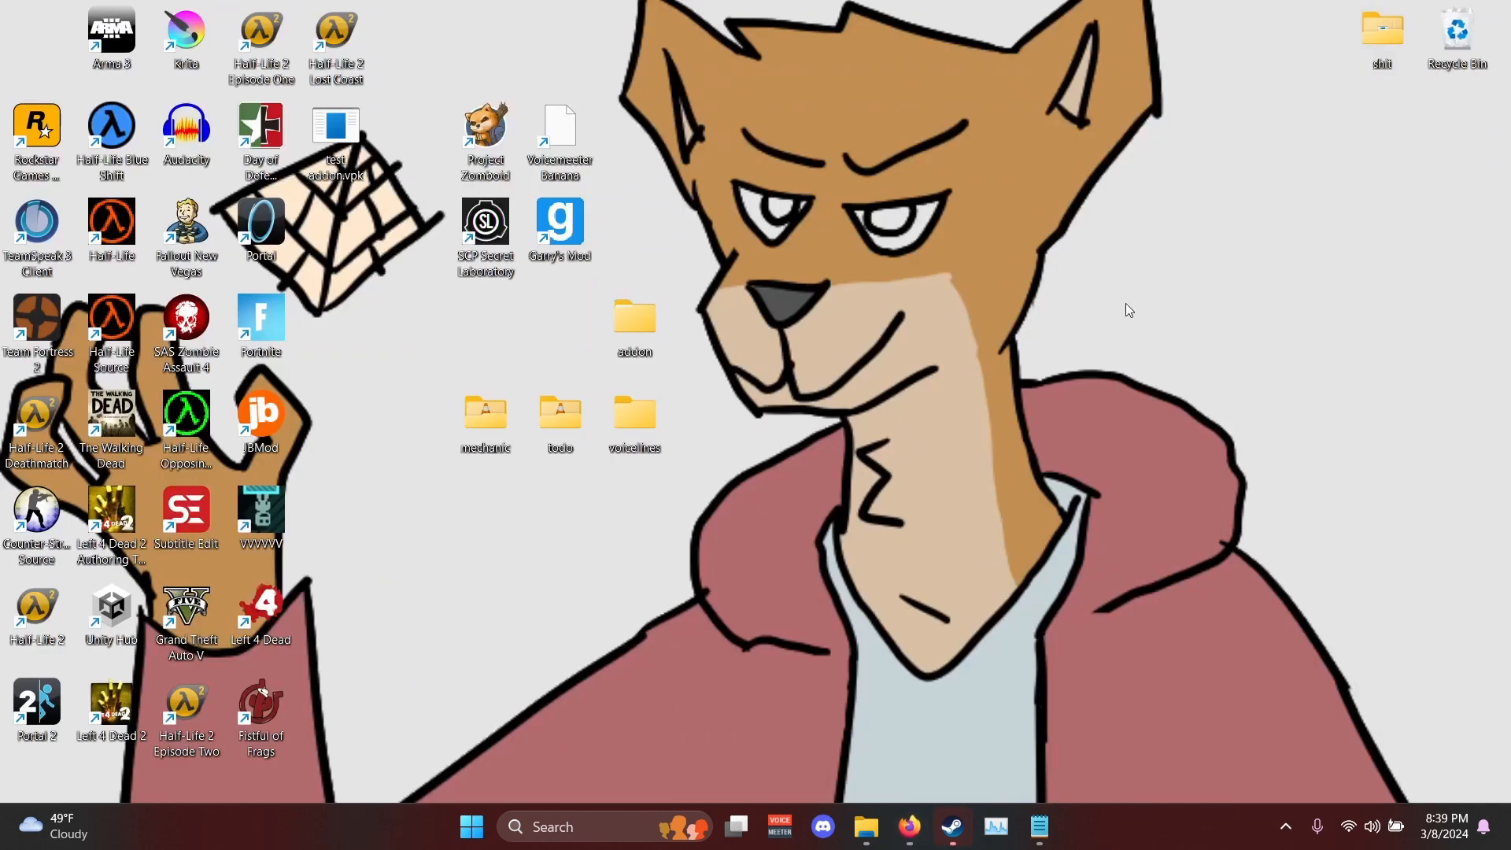
- Open the addon folder on the desktop and create a text document named addoninfo.txt in it
double_click(622, 329)
right_click(699, 526)
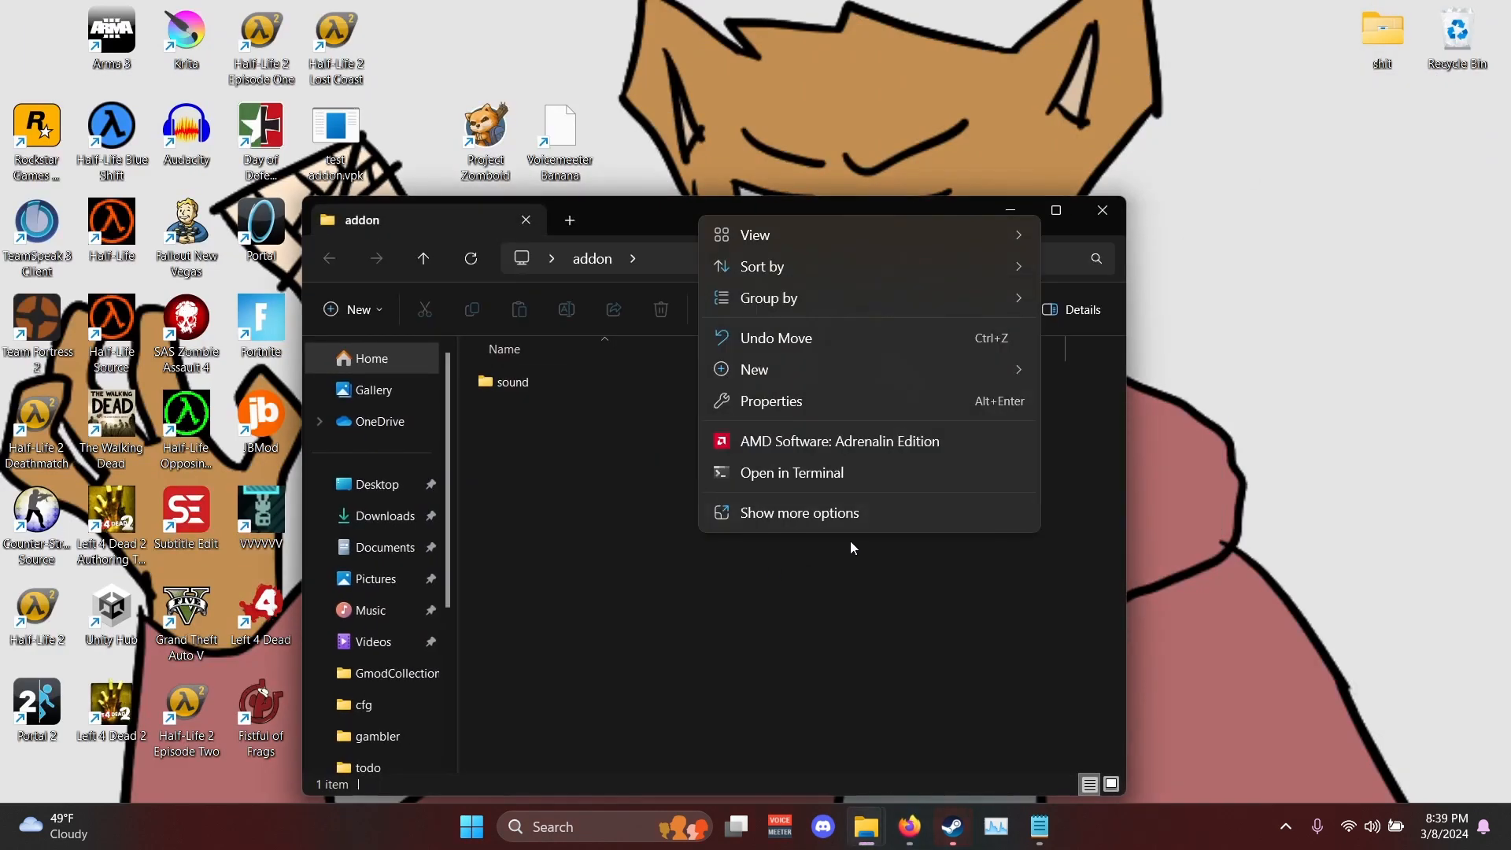
mouse_move(957, 386)
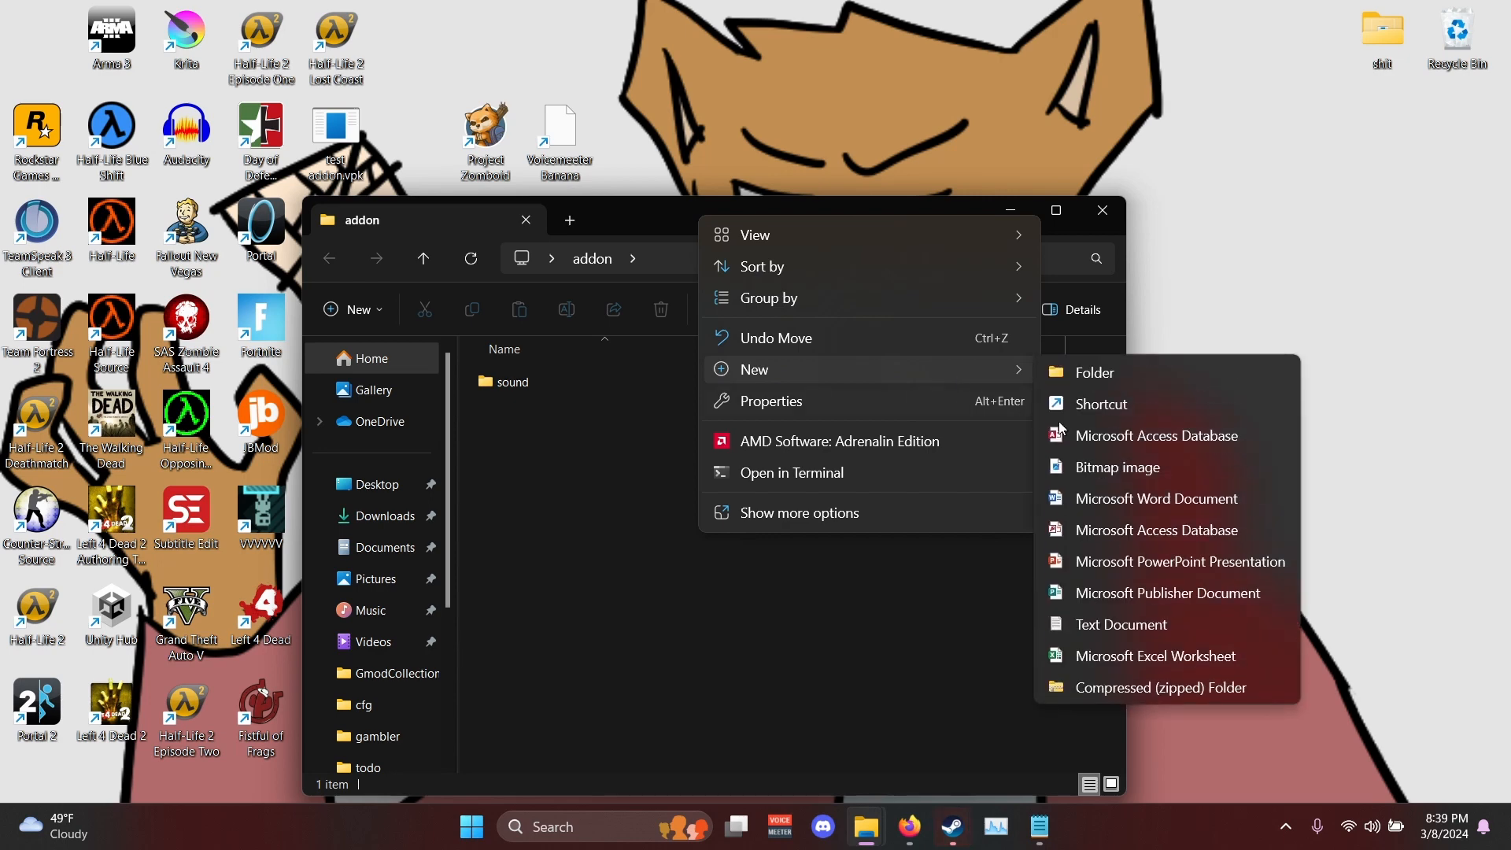
left_click(1119, 626)
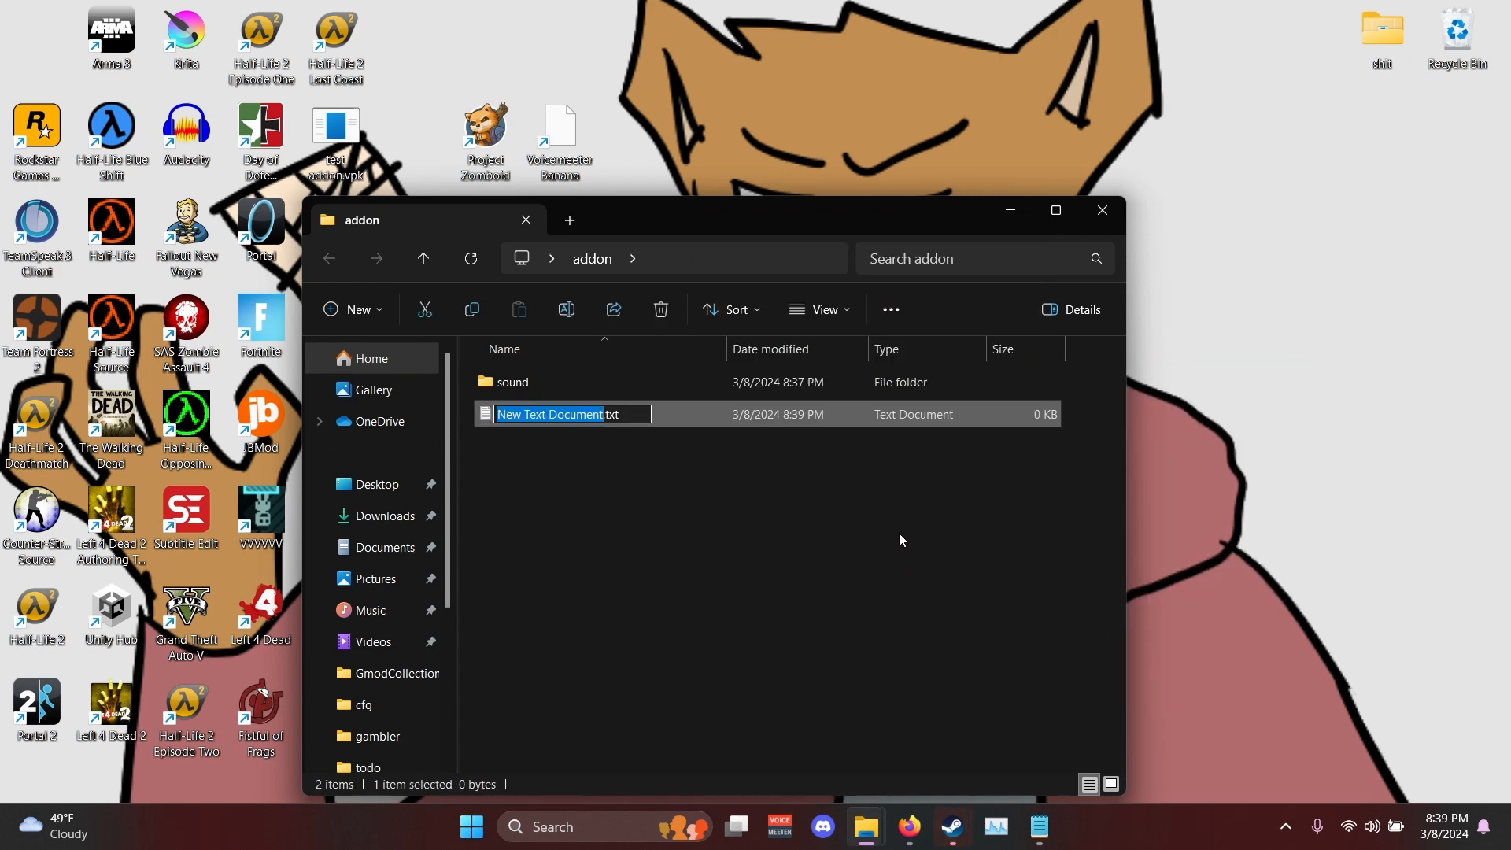
type("addoninfo")
key("Return")
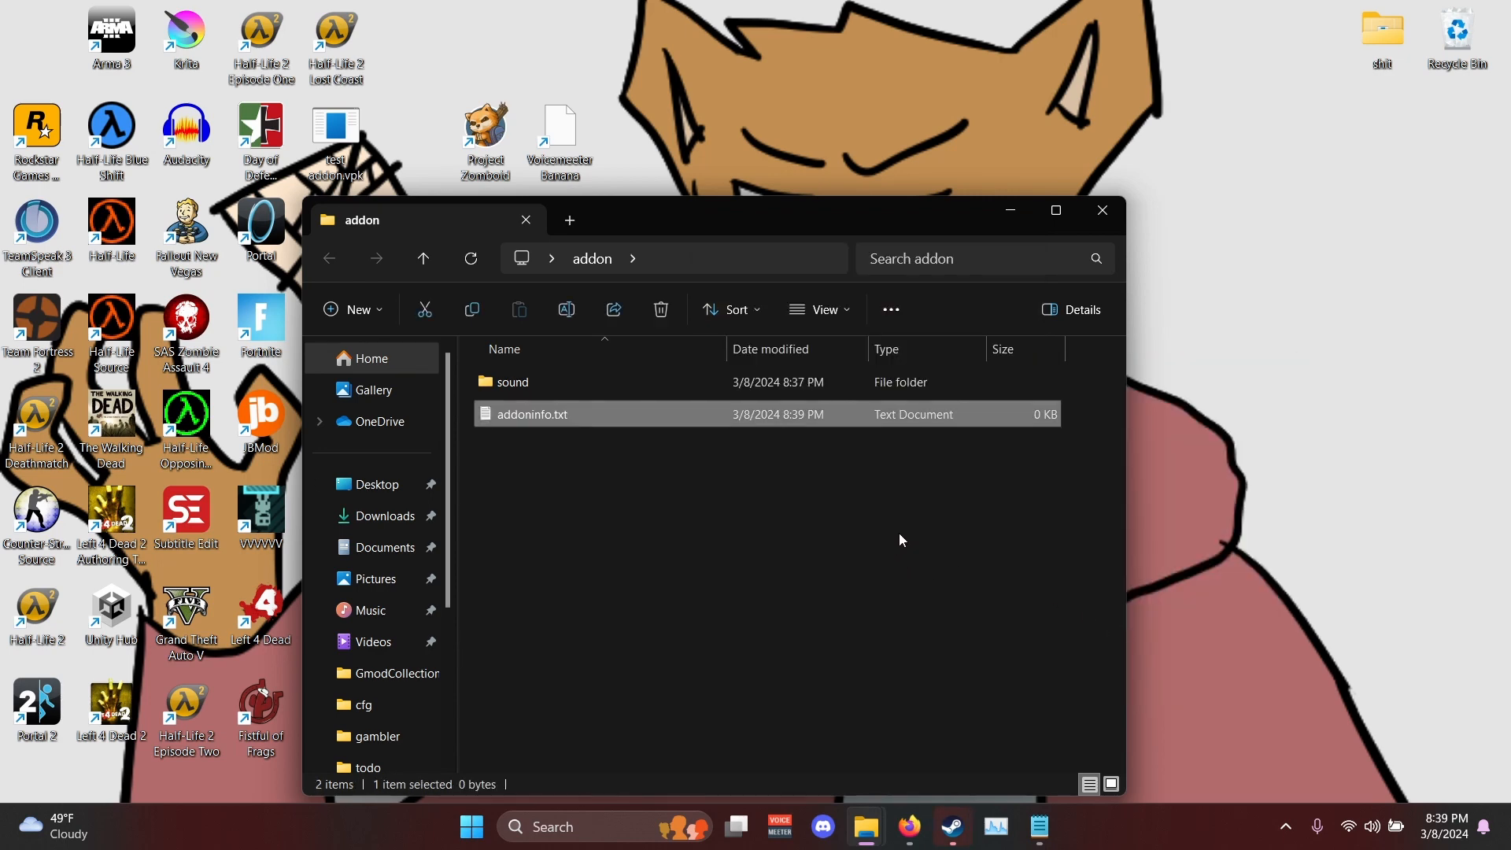
- Paste the sample into addoninfo.txt, delete the comment after the addonSteamAppID value, and enlarge the editor to full screen
key("Return")
key("ctrl+v")
scroll(633, 438, "up", 5)
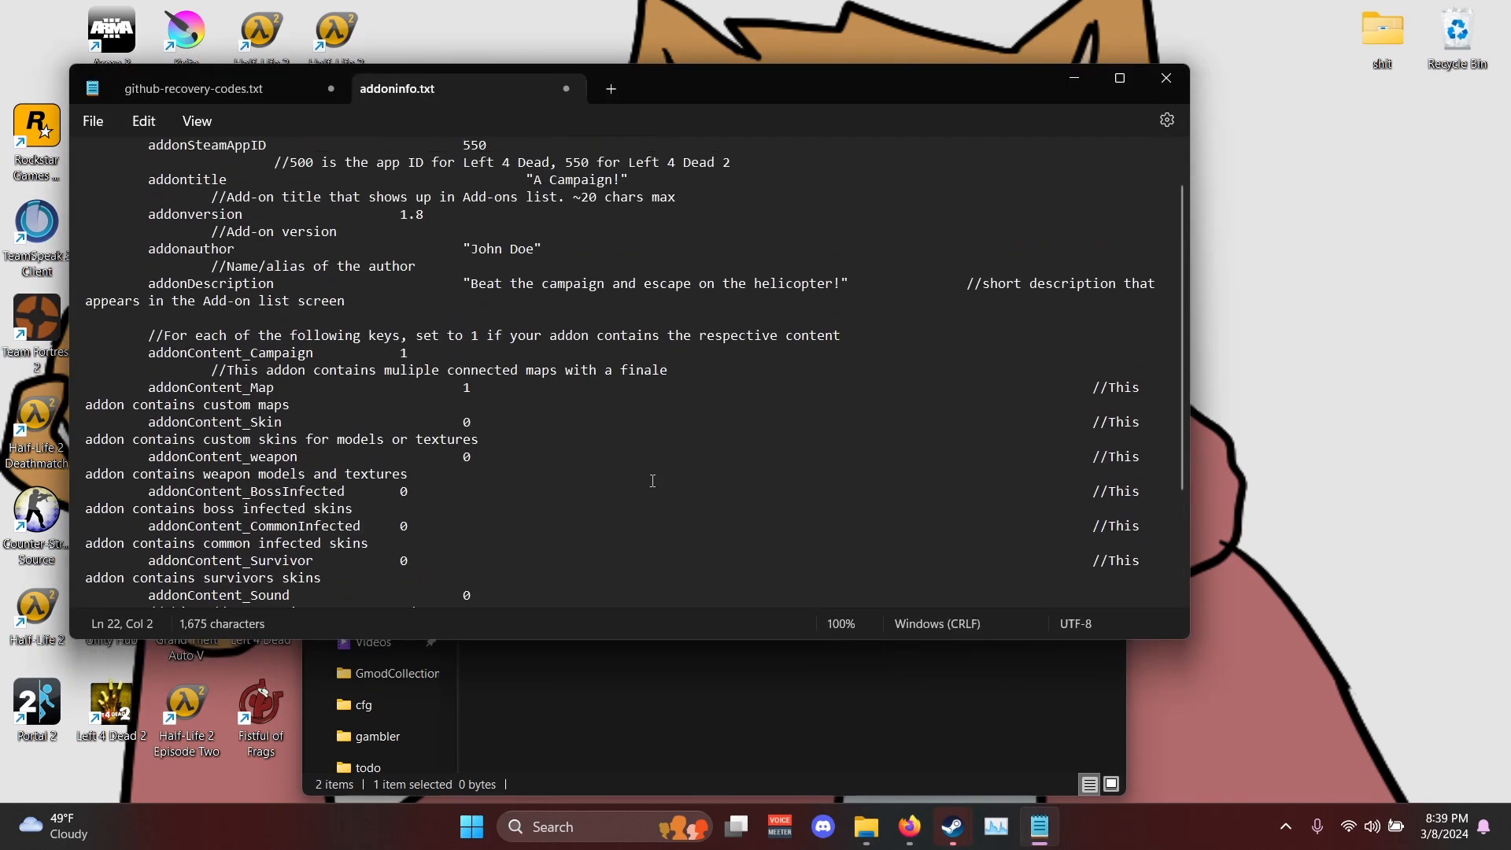
left_click_drag(741, 204, 35, 221)
key("BackSpace")
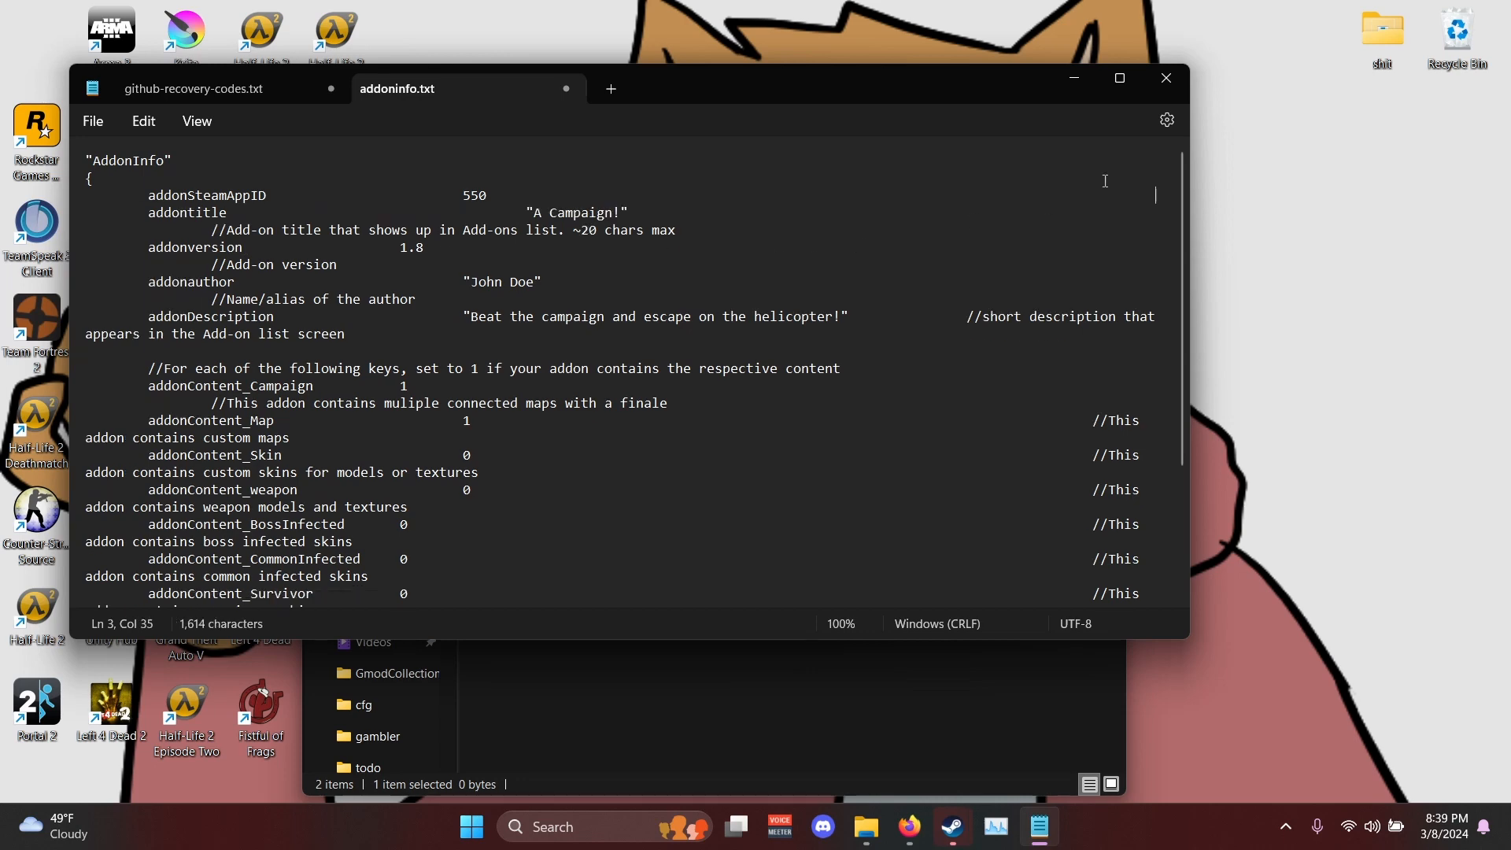
left_click(1121, 78)
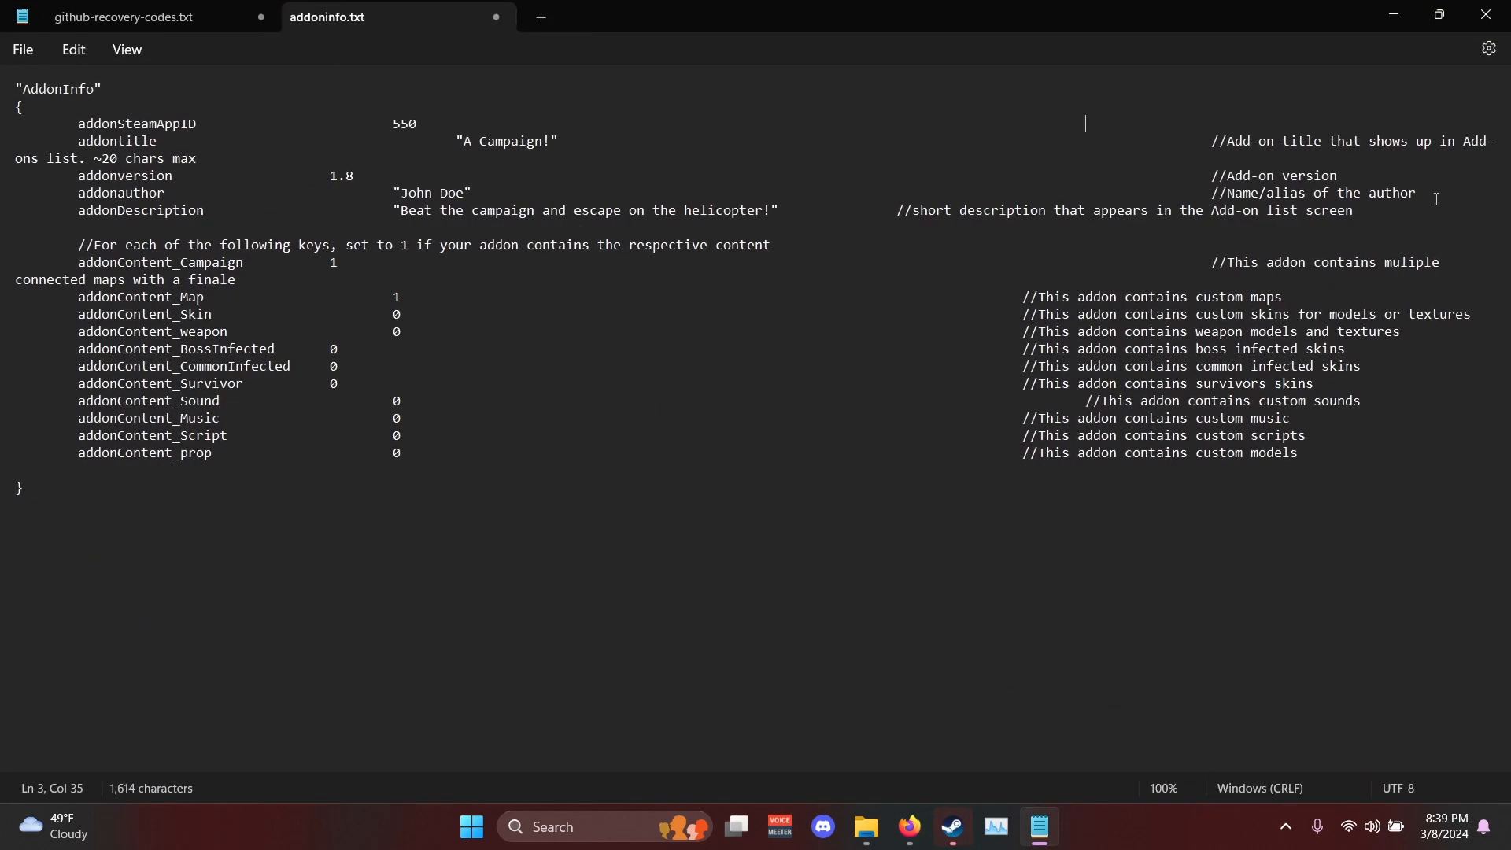
- Replace the sample addontitle value with "Name", keeping the quotation marks
double_click(514, 141)
key("BackSpace")
key("BackSpace")
key("BackSpace")
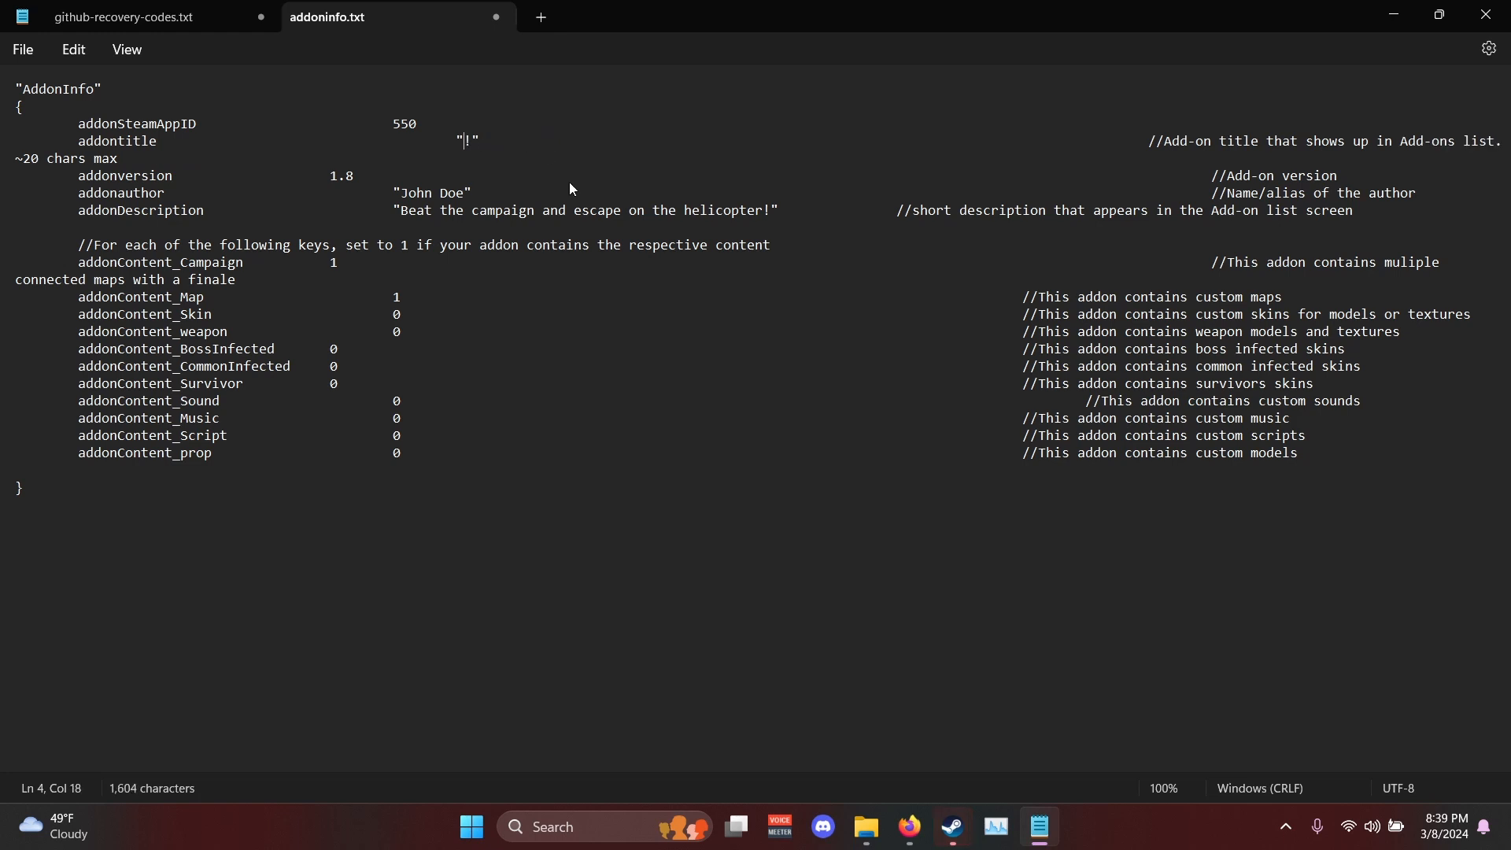
key("BackSpace")
type("Name")
- Replace the sample addonauthor value with "Author", keeping the quotation marks
double_click(445, 193)
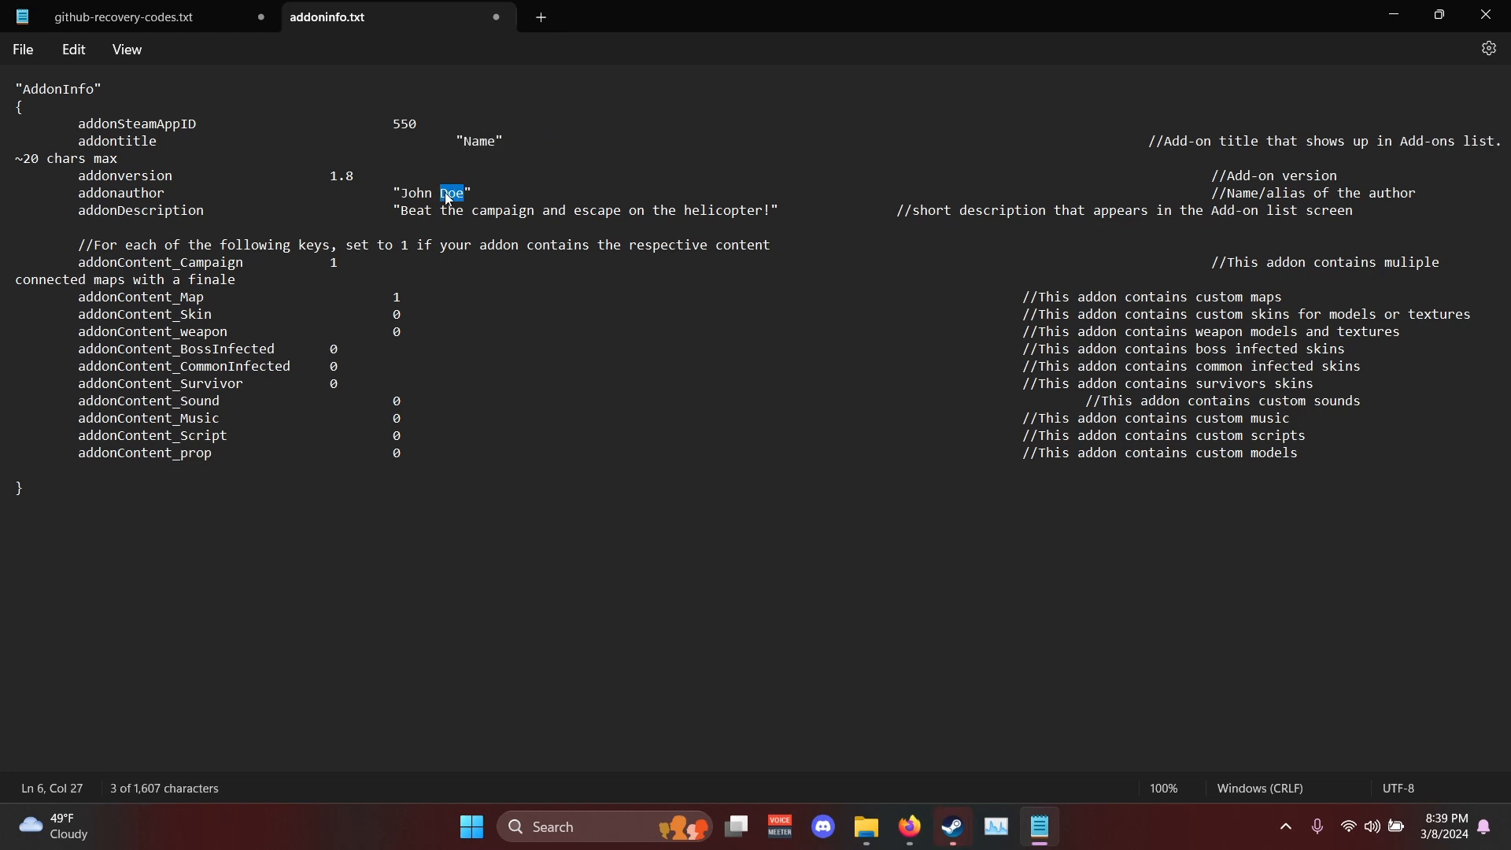
key("BackSpace")
key("BackSpace")
key("BackSpace")
key("BackSpace")
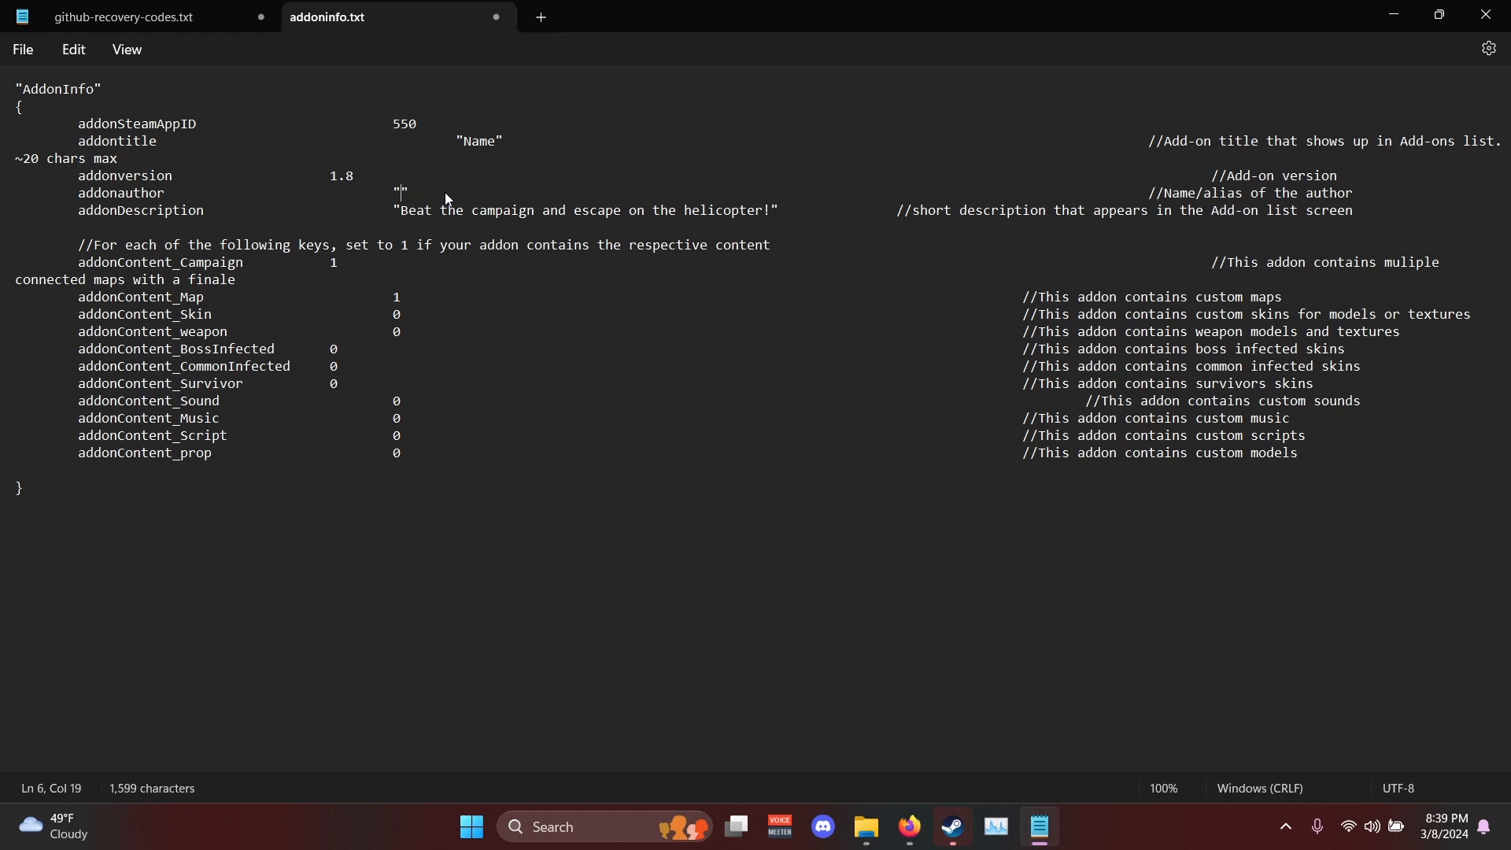
type("uthor")
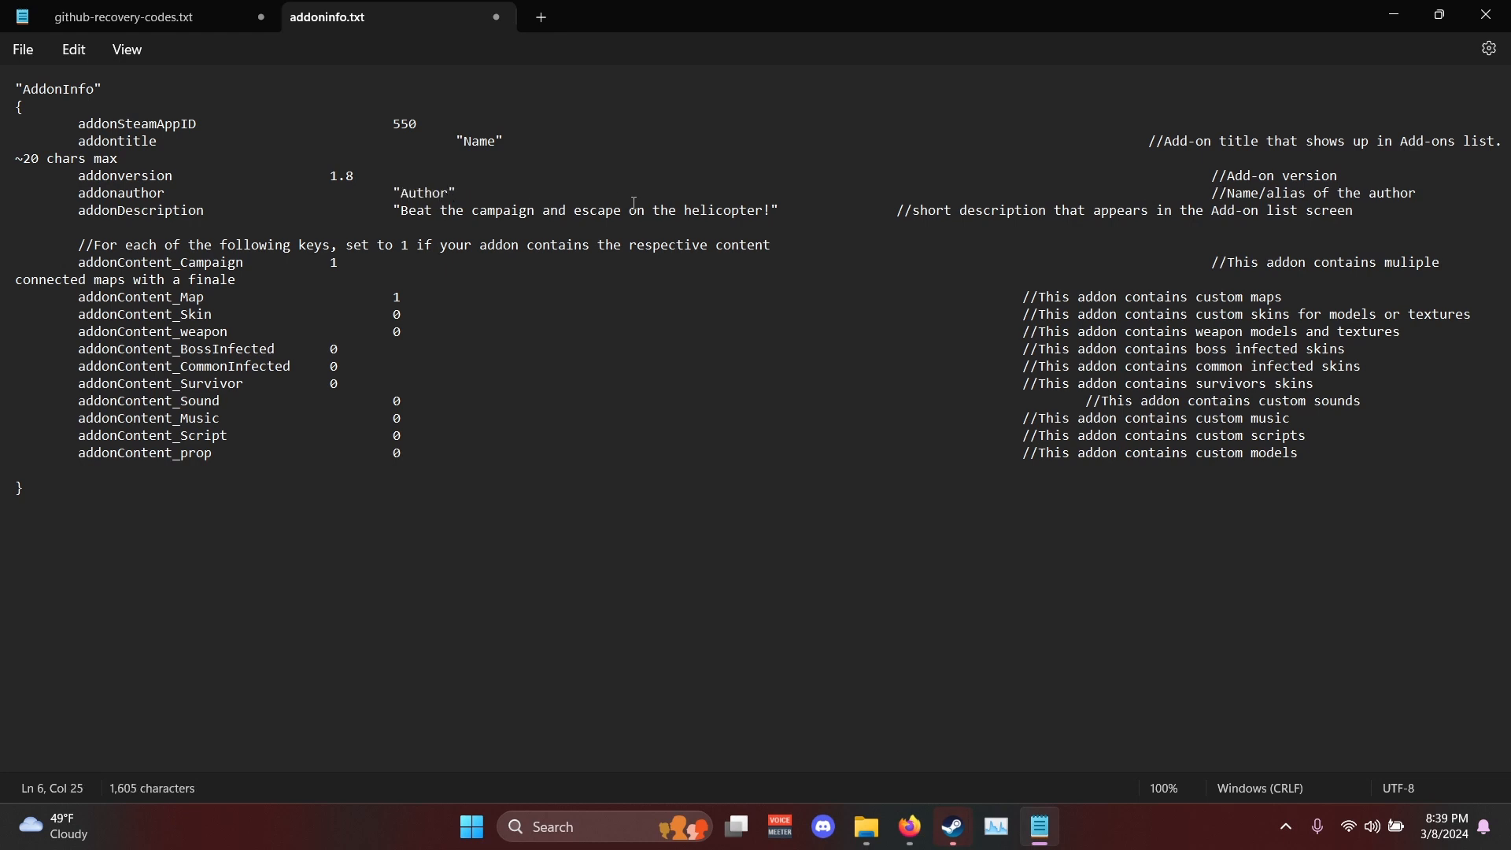
- Replace the sample addonDescription text with "Description." and close the saved addoninfo.txt
left_click_drag(775, 210, 405, 217)
type("Description")
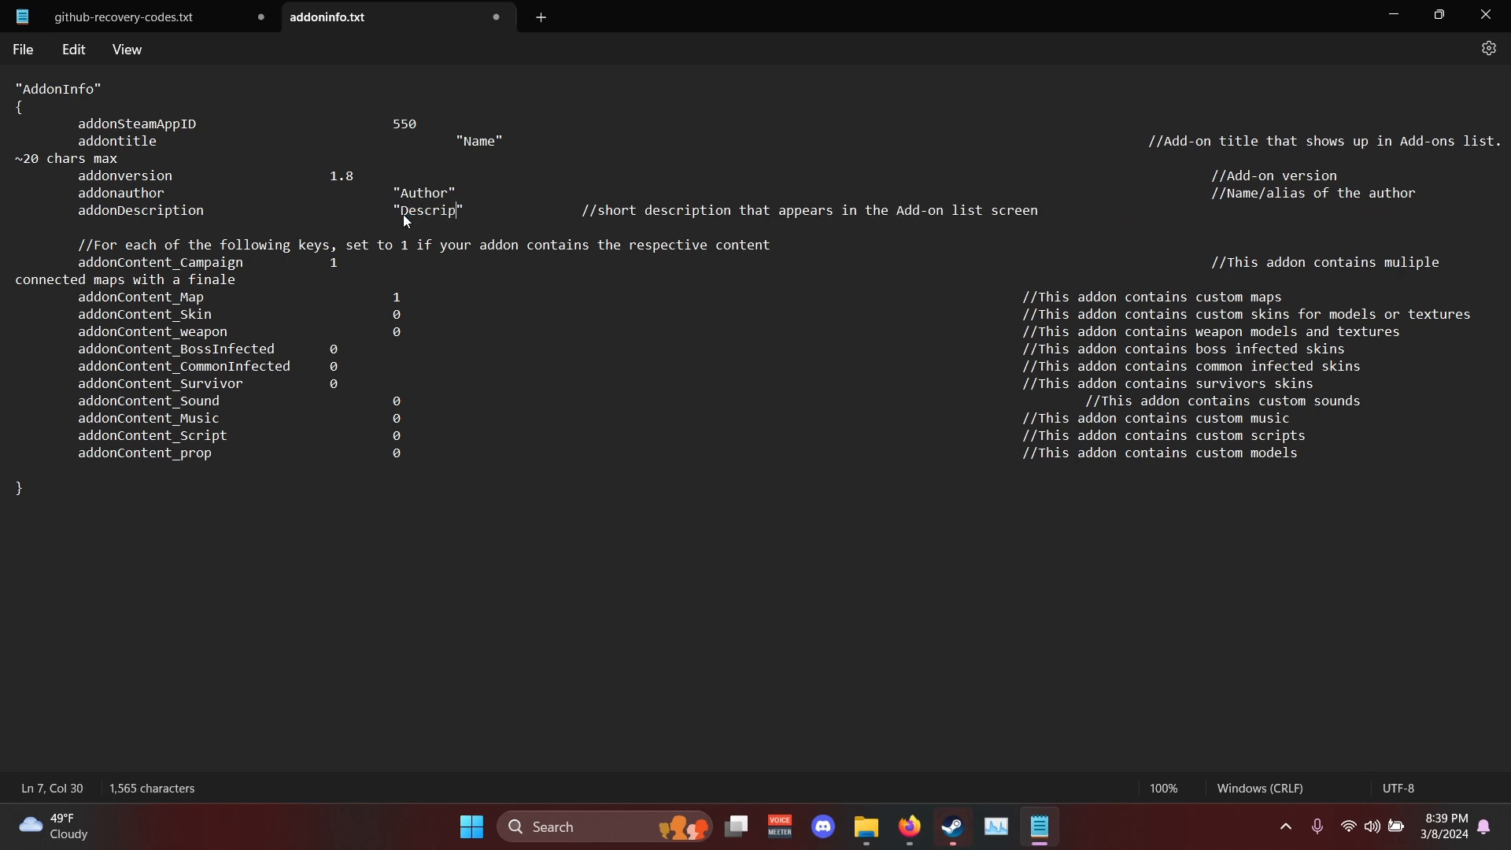
type(".")
left_click(1488, 14)
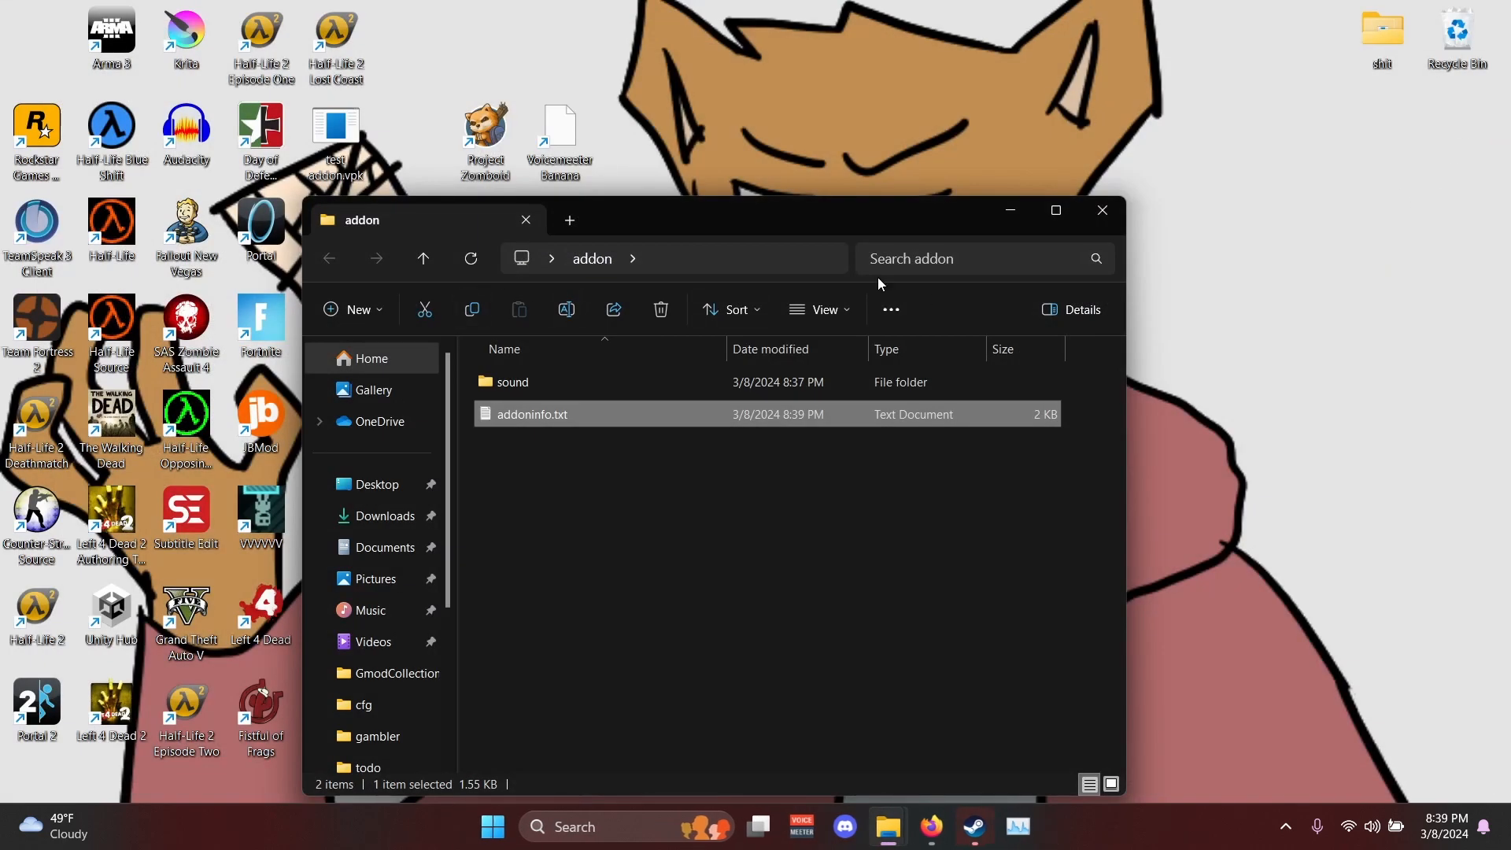
- Set the addon window aside, browse Left 4 Dead 2's local files from the Steam library, and put Steam away
left_click_drag(906, 233, 1265, 111)
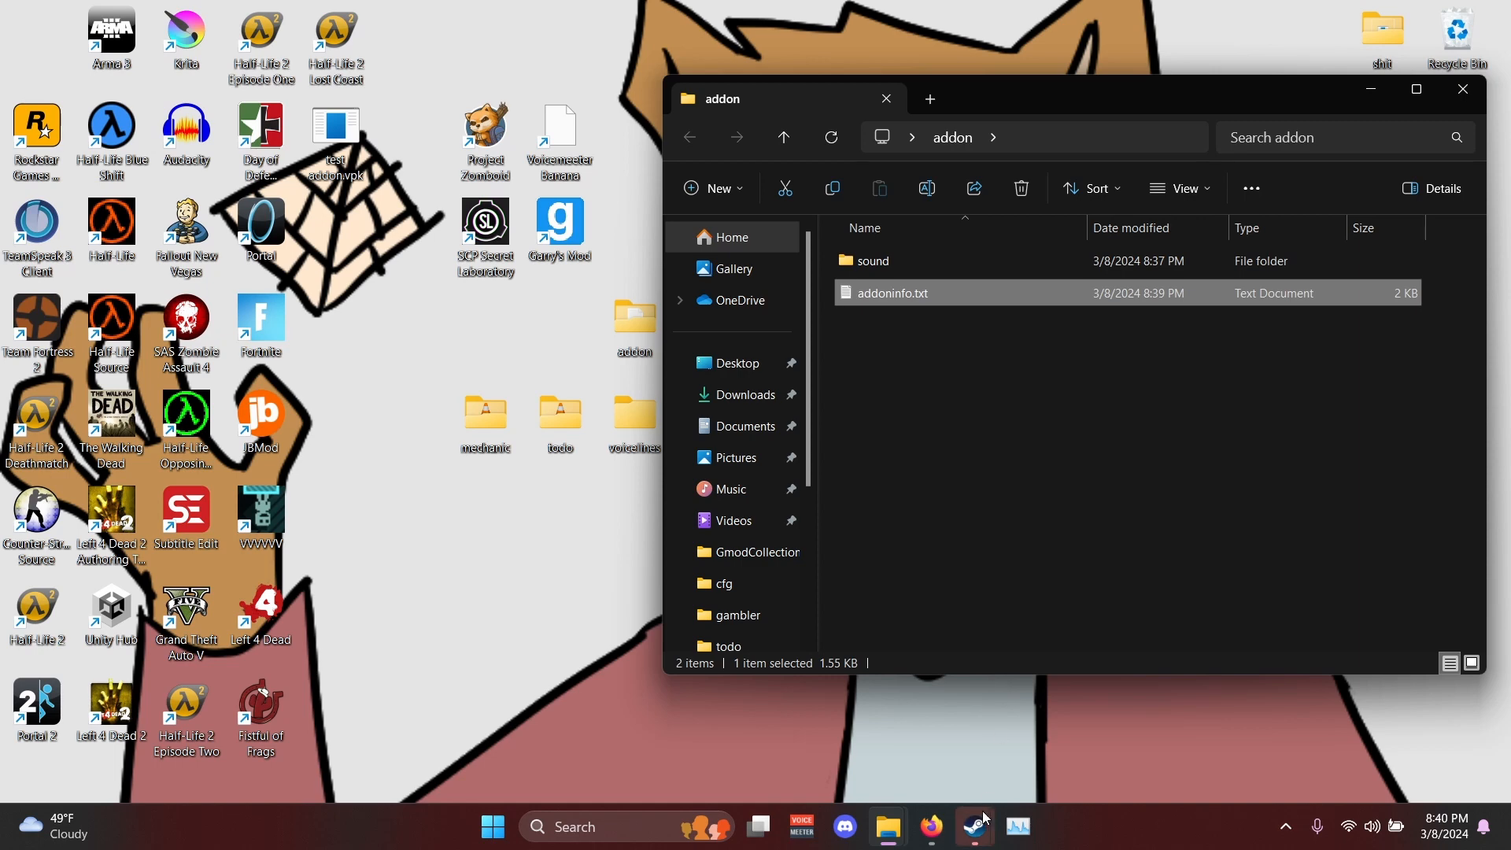
mouse_move(976, 826)
left_click(932, 763)
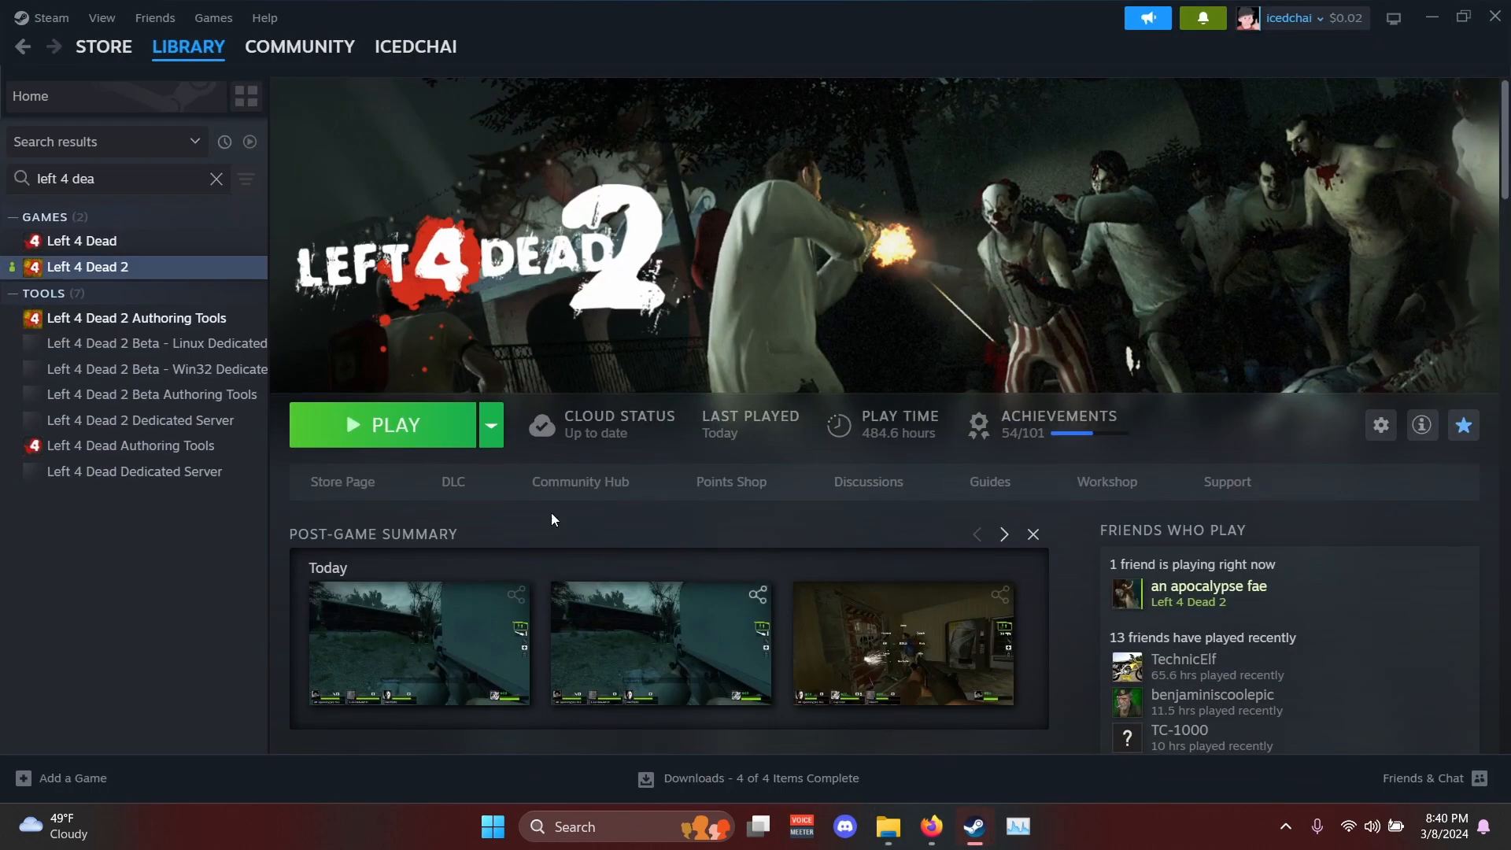
right_click(155, 267)
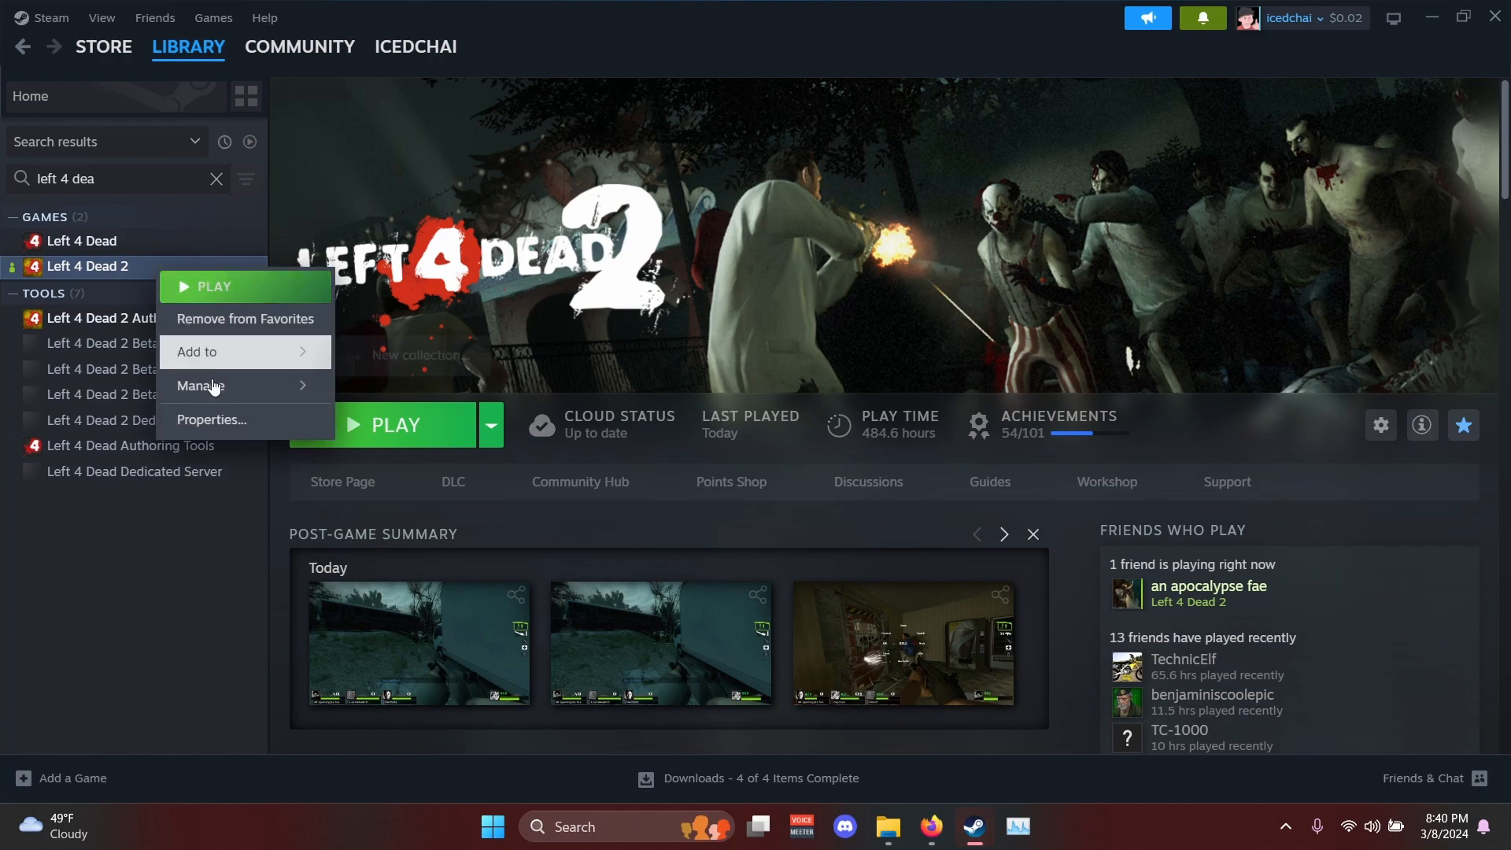
mouse_move(202, 384)
left_click(429, 424)
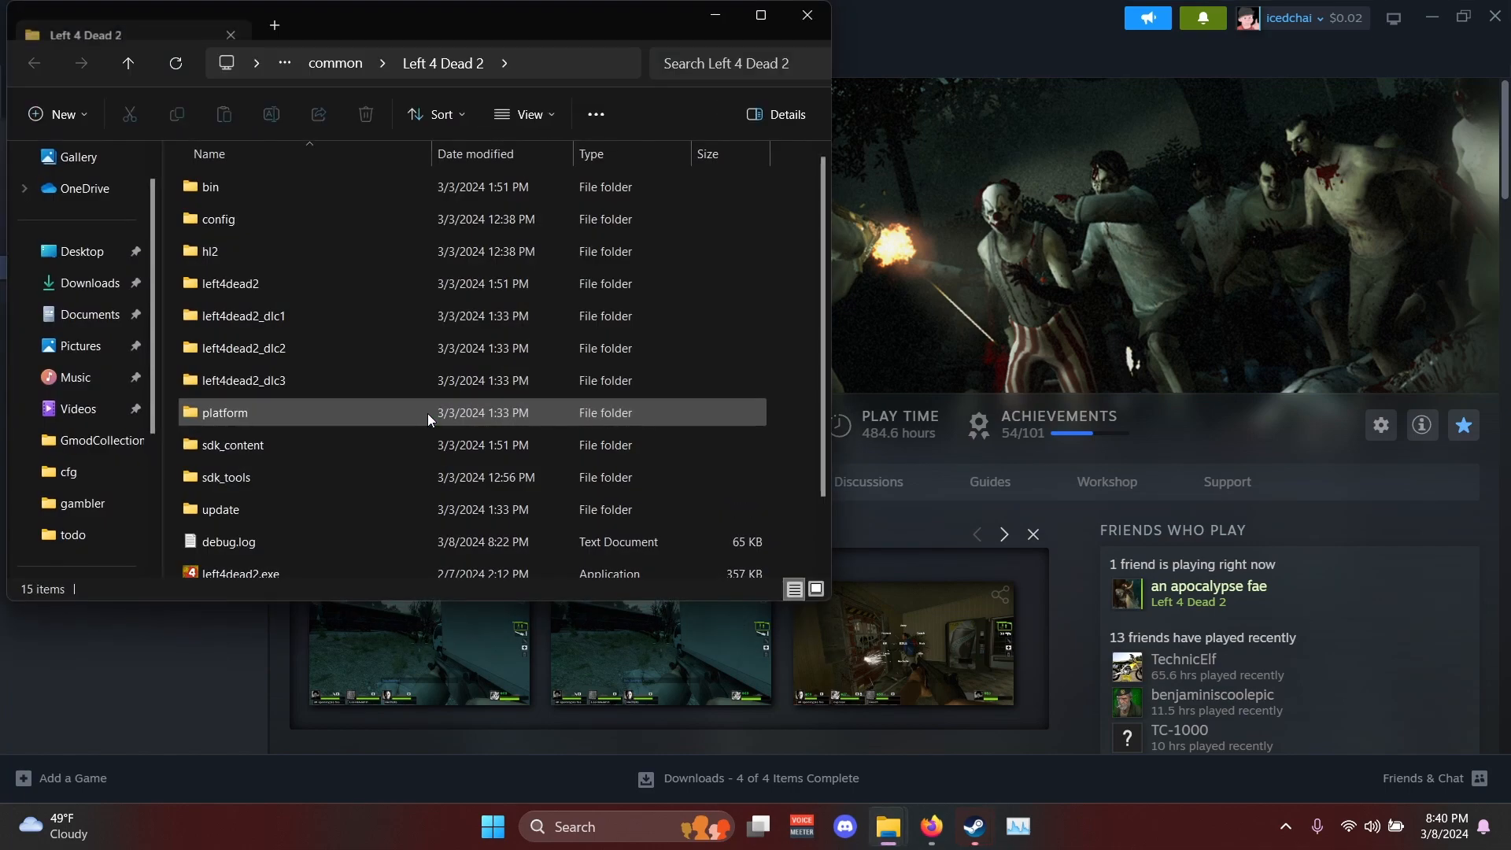
left_click(1432, 18)
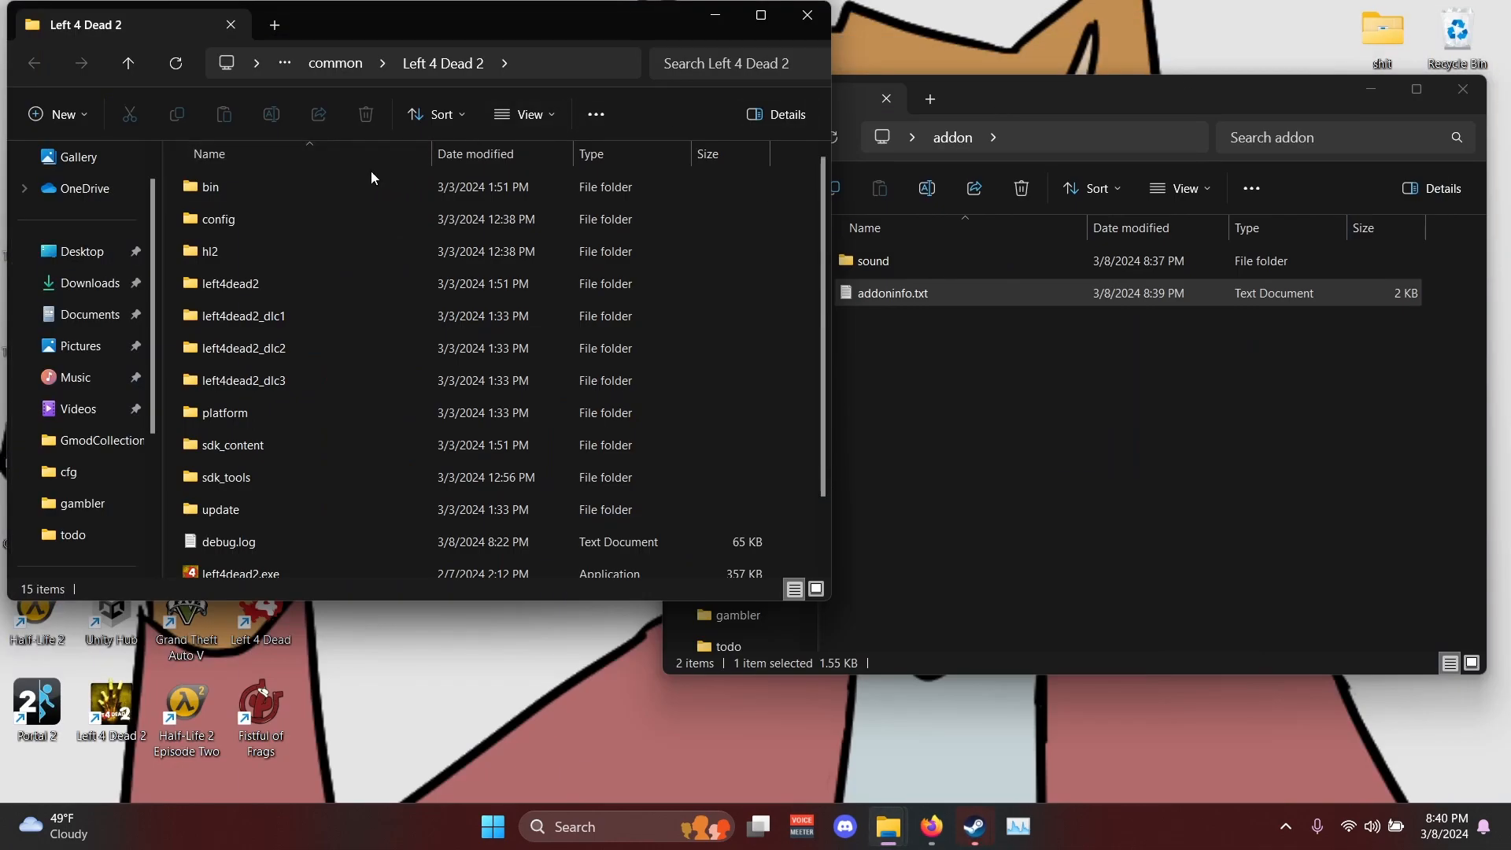
- Locate vpk.exe in the game's bin folder and arrange the windows so the addon folder on the desktop is accessible
double_click(359, 174)
scroll(334, 395, "down", 2)
scroll(336, 402, "down", 20)
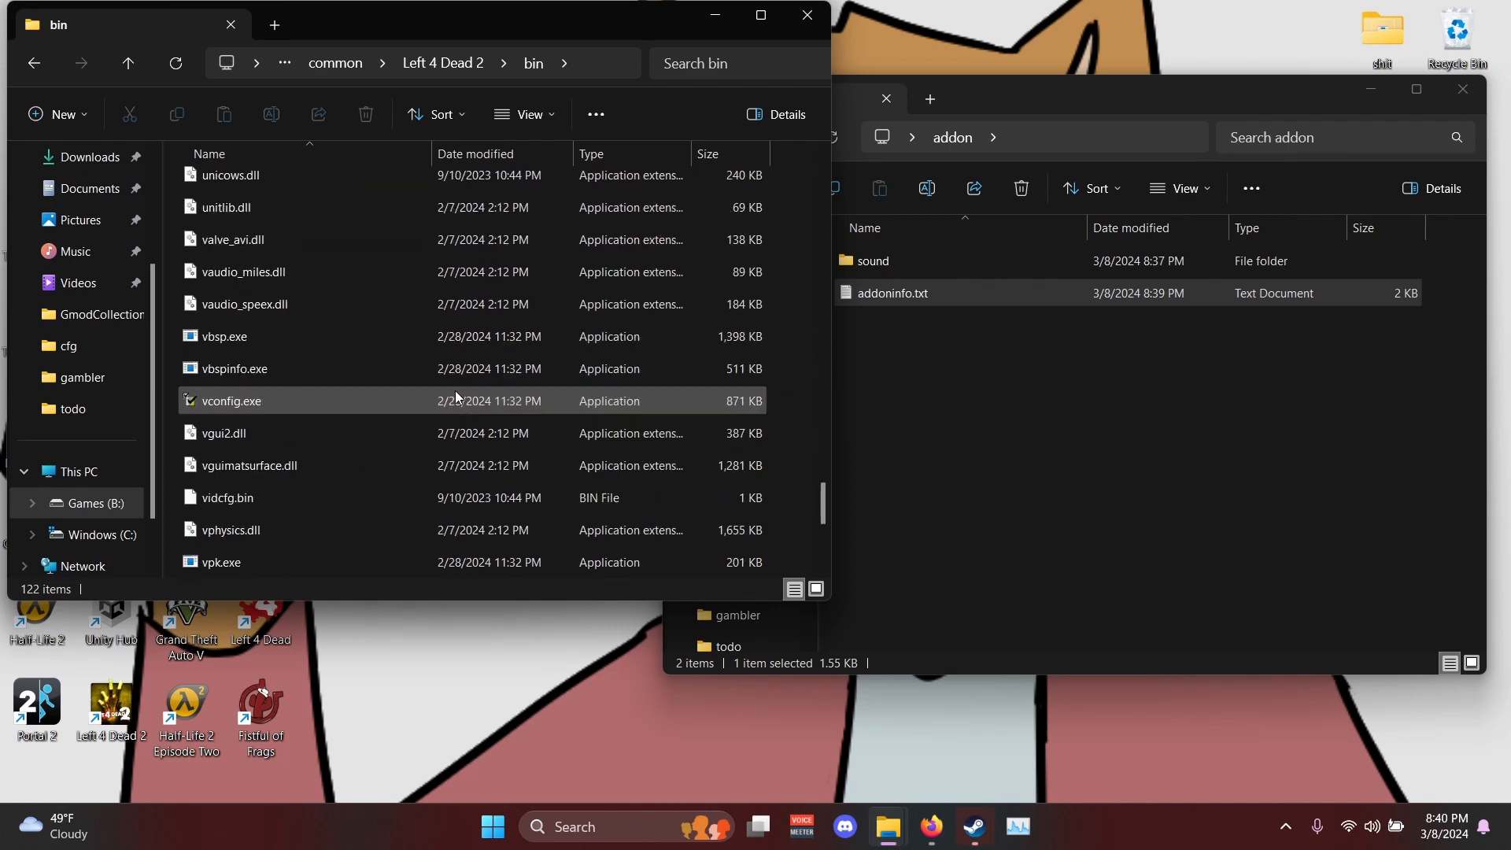
scroll(455, 390, "down", 1)
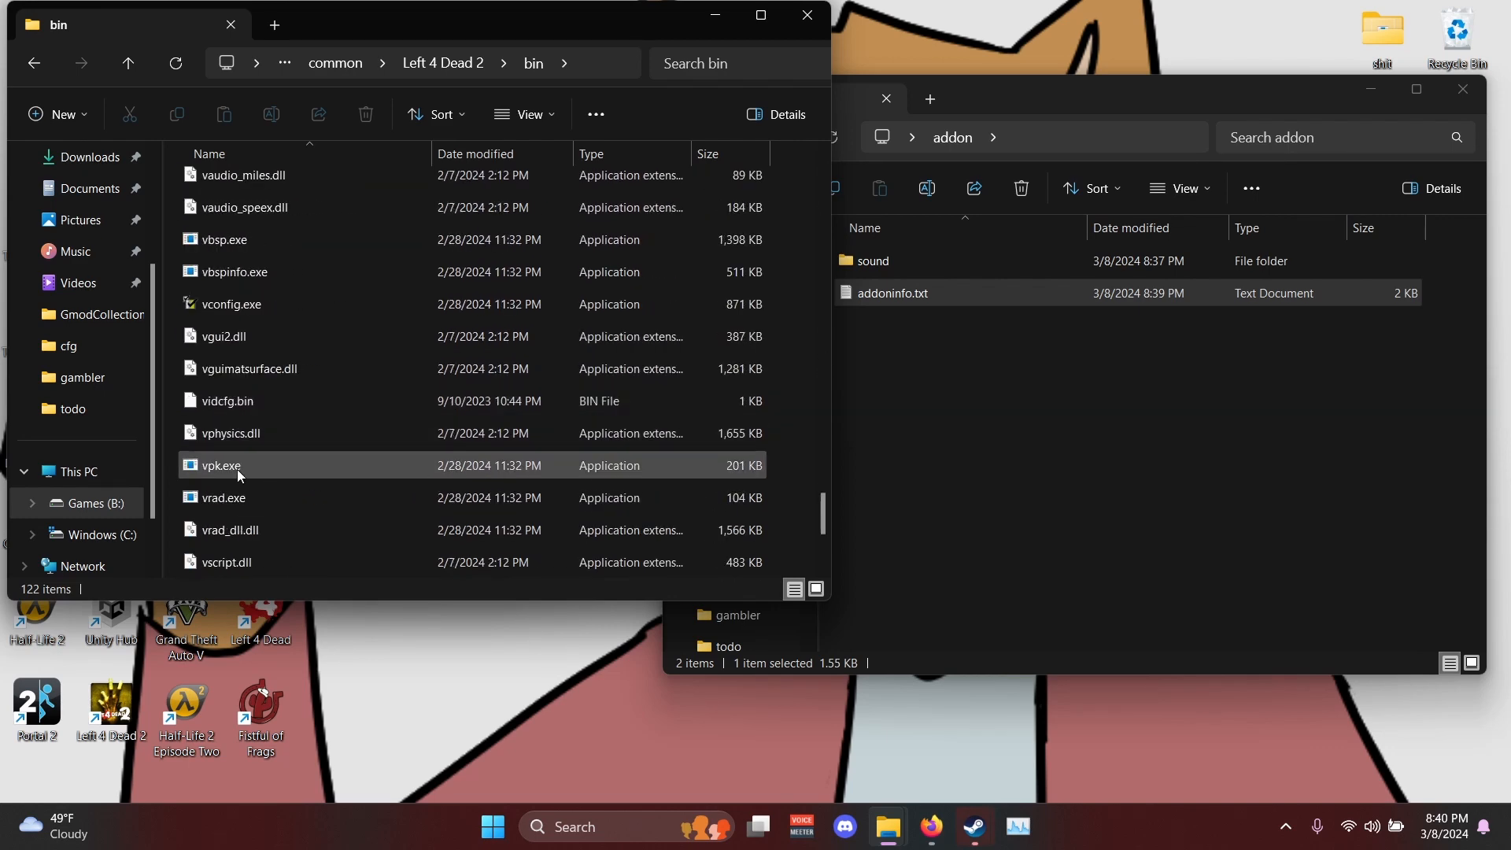
left_click(1371, 89)
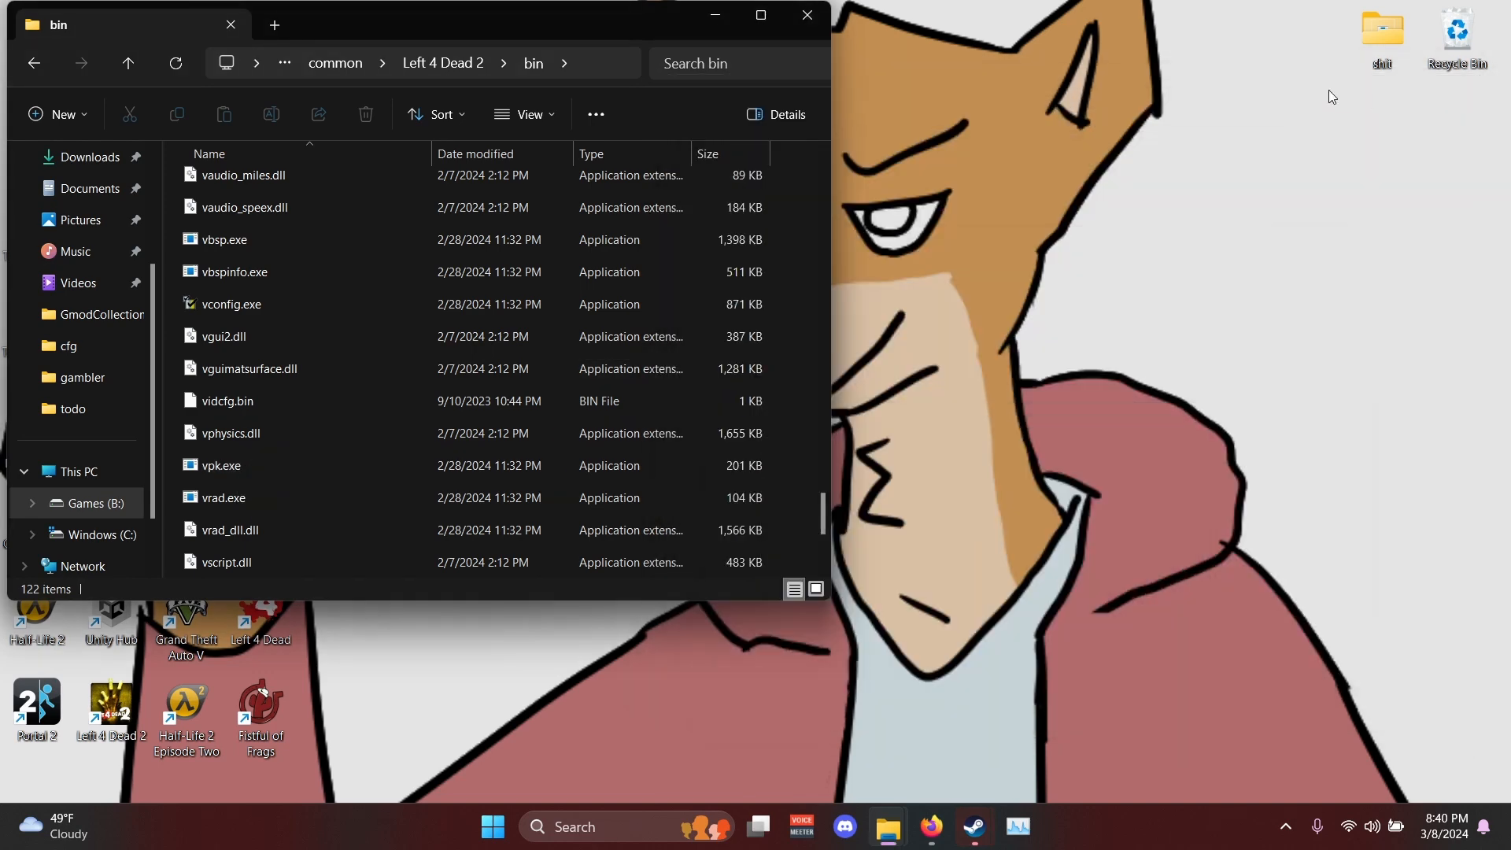
left_click_drag(600, 25, 1297, 39)
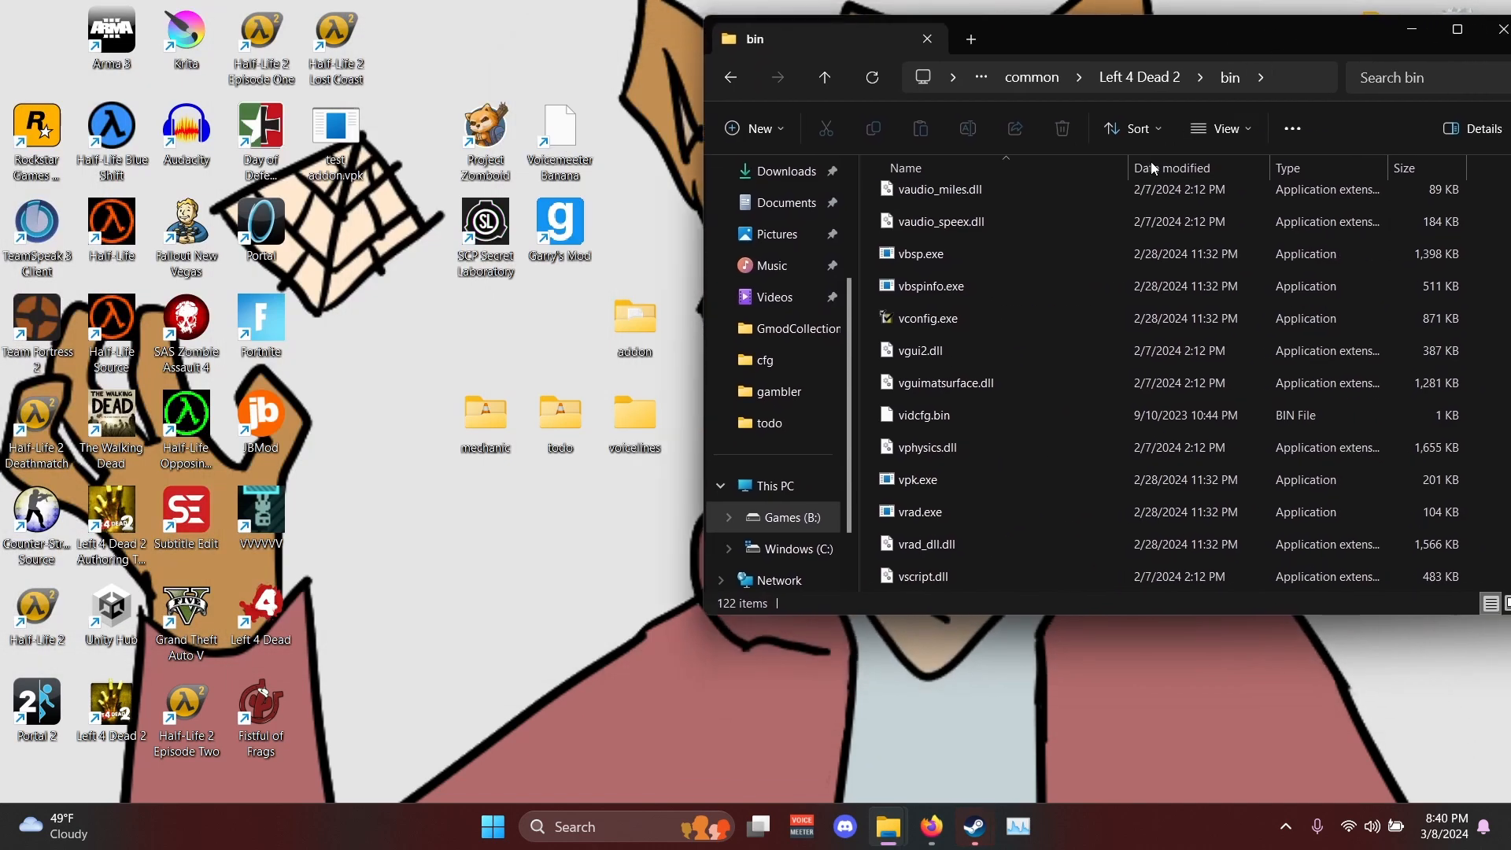
- Pack the desktop addon folder with vpk.exe and place the resulting addon.vpk below the other folders on the desktop
left_click(942, 479)
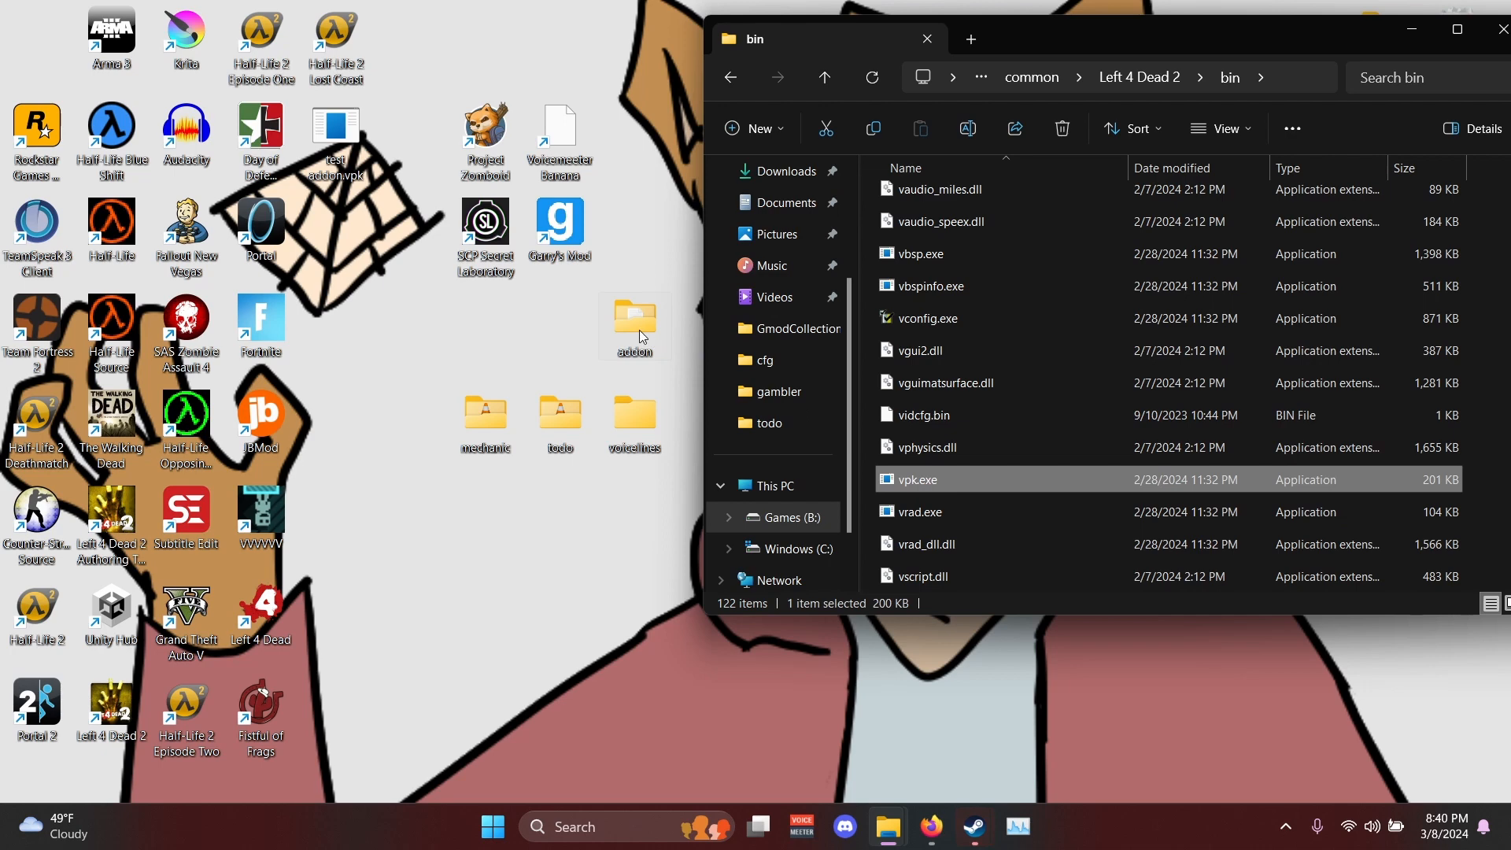
left_click_drag(635, 335, 938, 485)
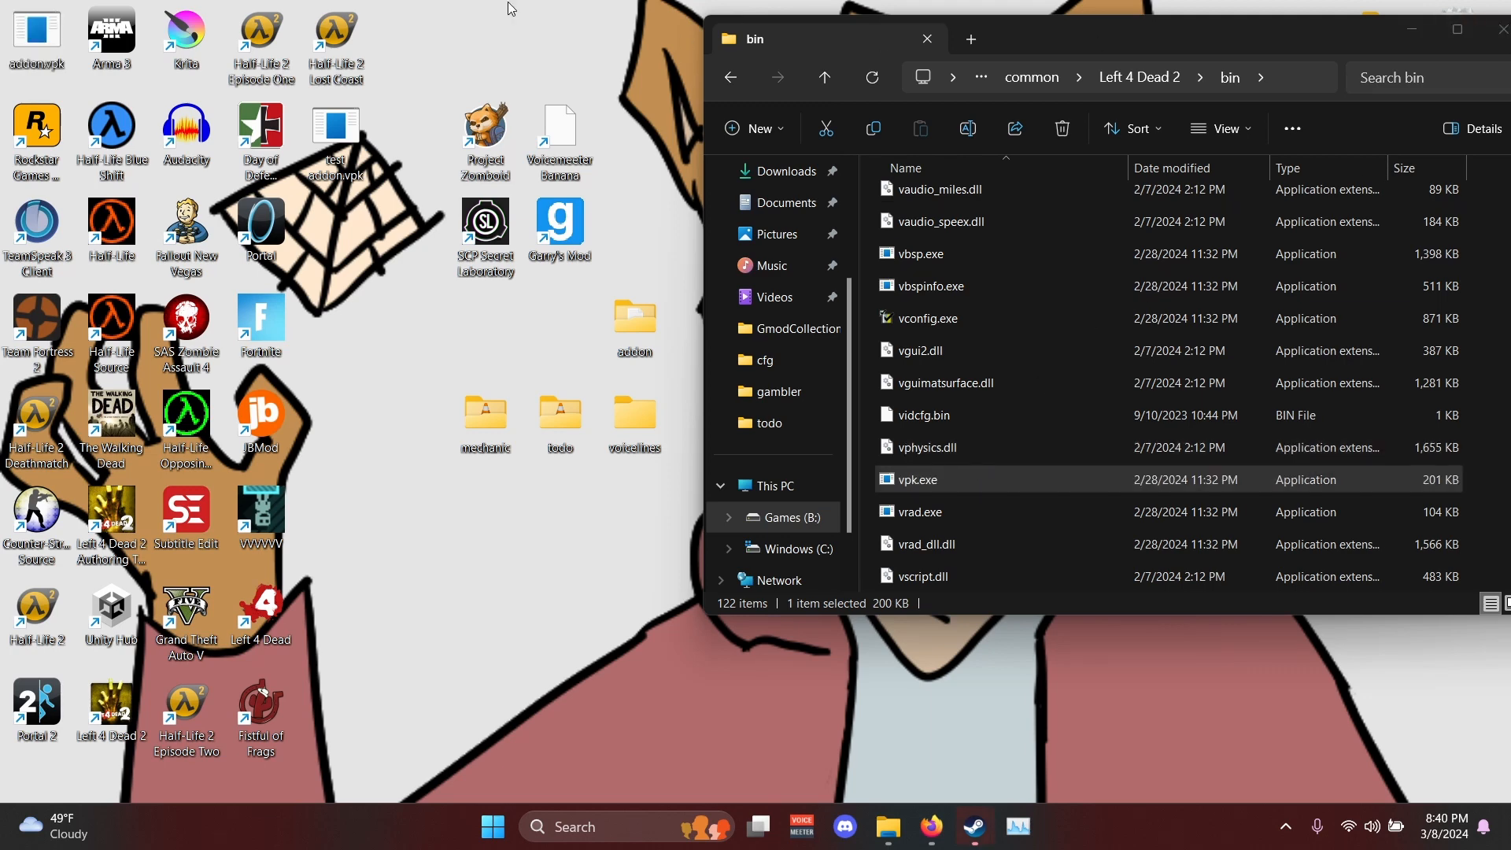
left_click_drag(37, 36, 538, 560)
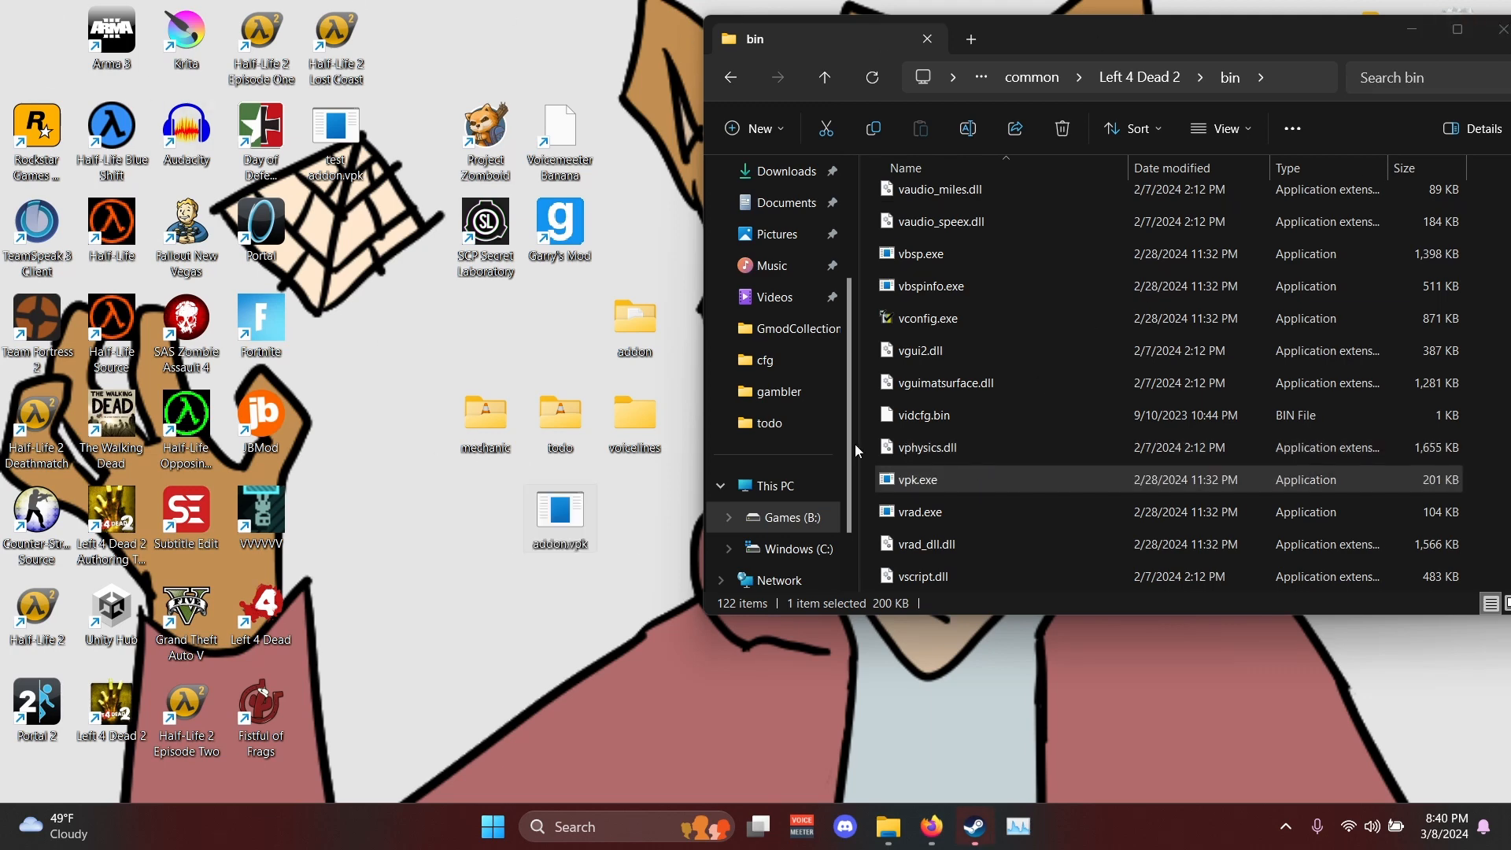
- Copy addon.vpk from the desktop into the addons folder inside Left 4 Dead 2's left4dead2 folder
left_click(1140, 77)
double_click(948, 298)
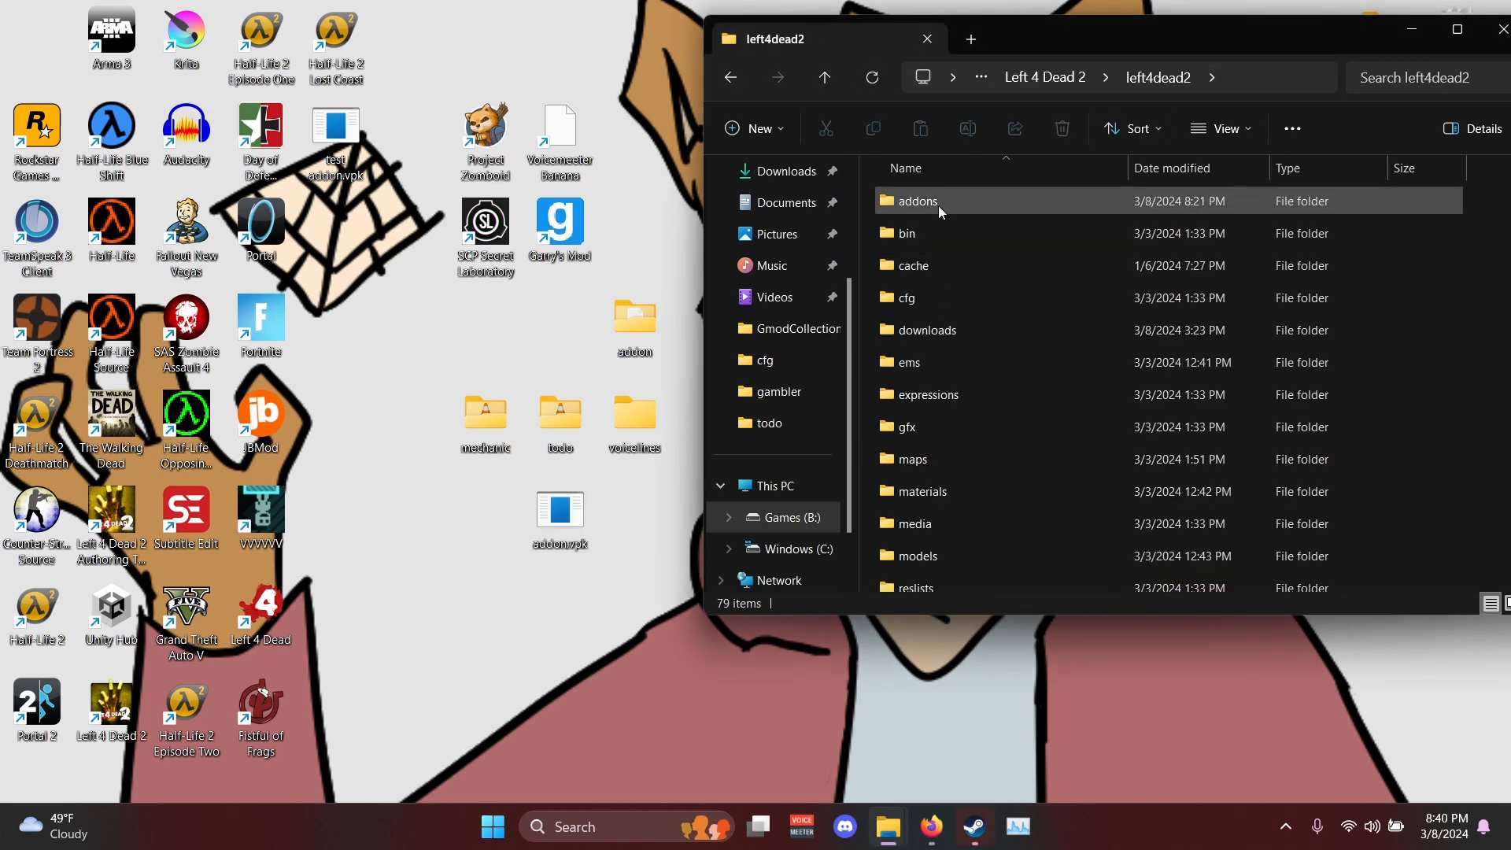
double_click(945, 204)
left_click(958, 330)
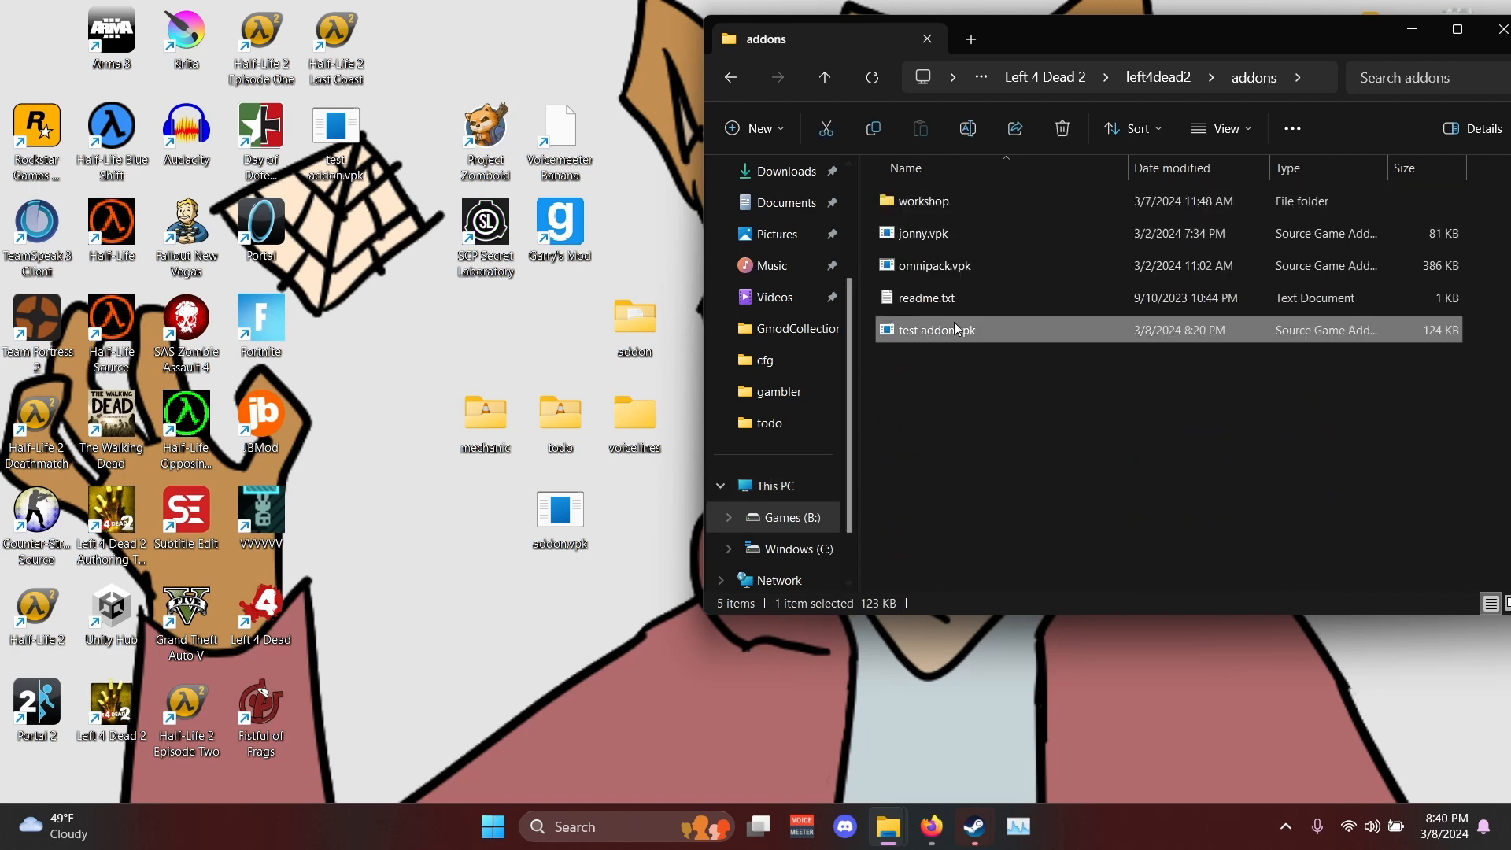
left_click_drag(574, 527, 1027, 380)
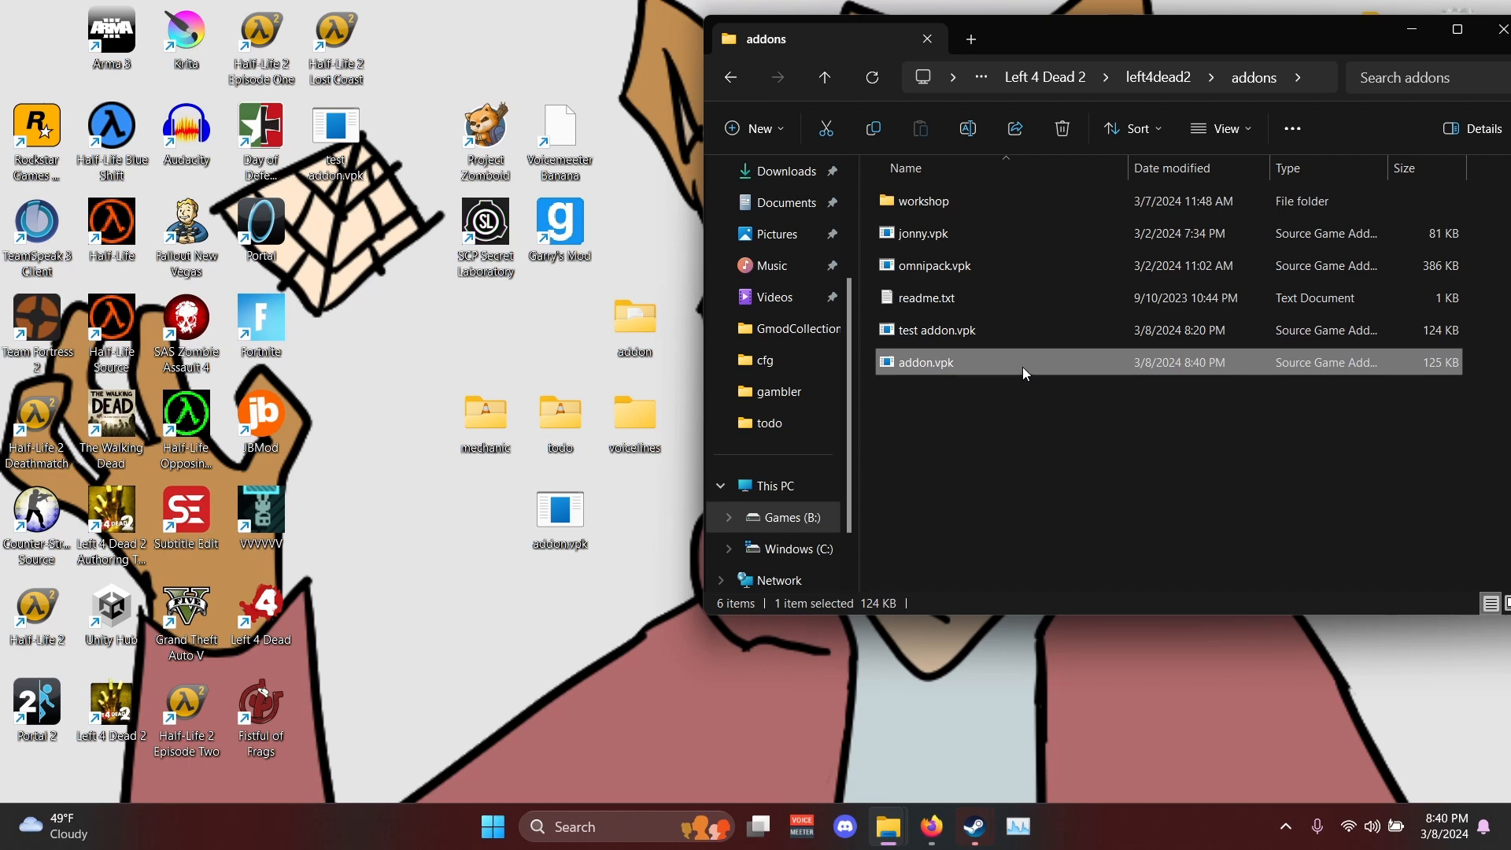
- Switch to Steam and launch Left 4 Dead 2
mouse_move(975, 827)
left_click(876, 734)
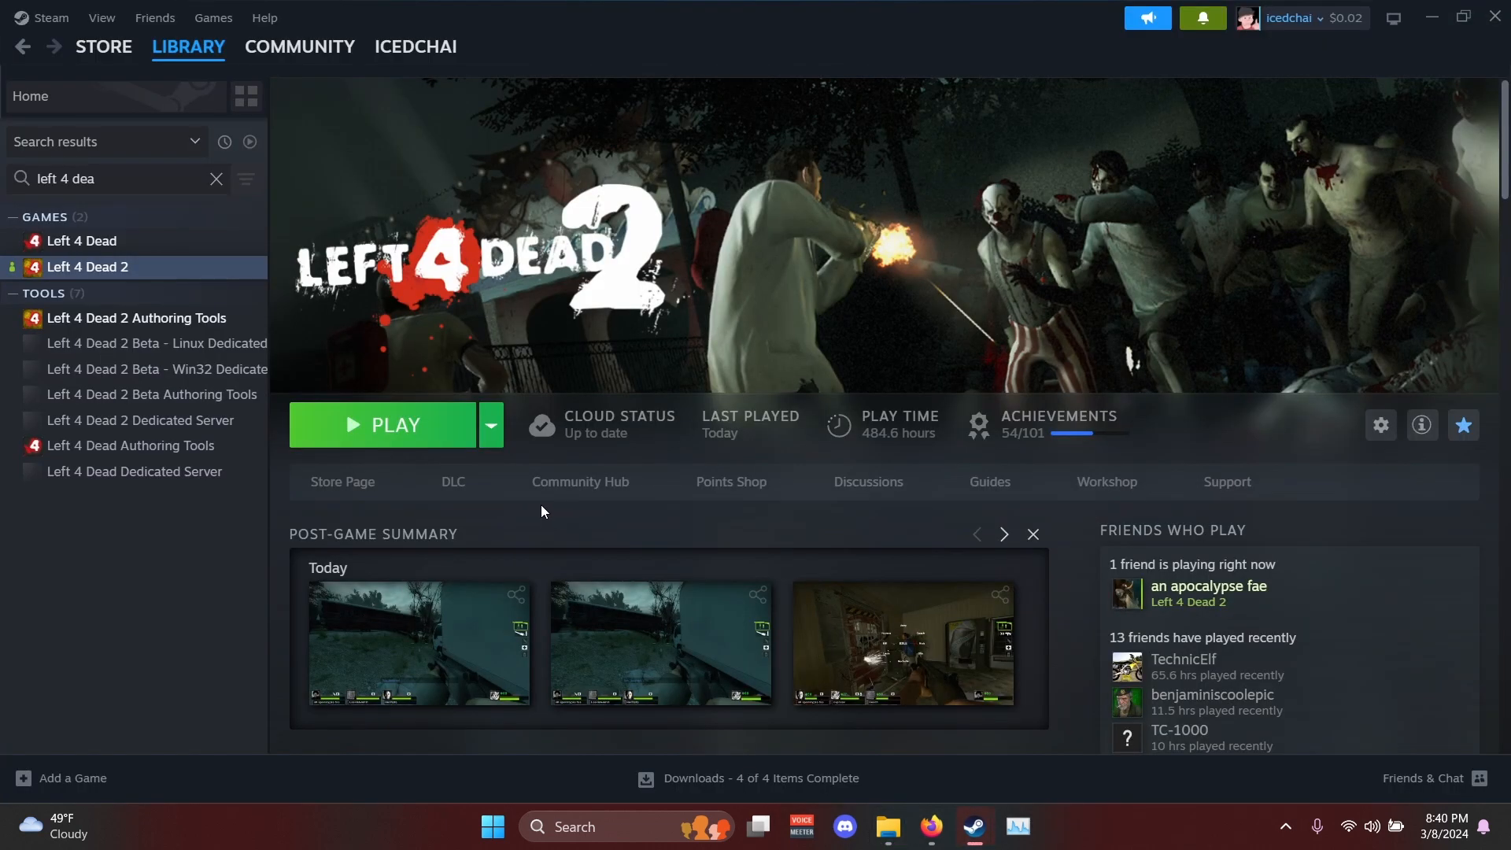
left_click(385, 447)
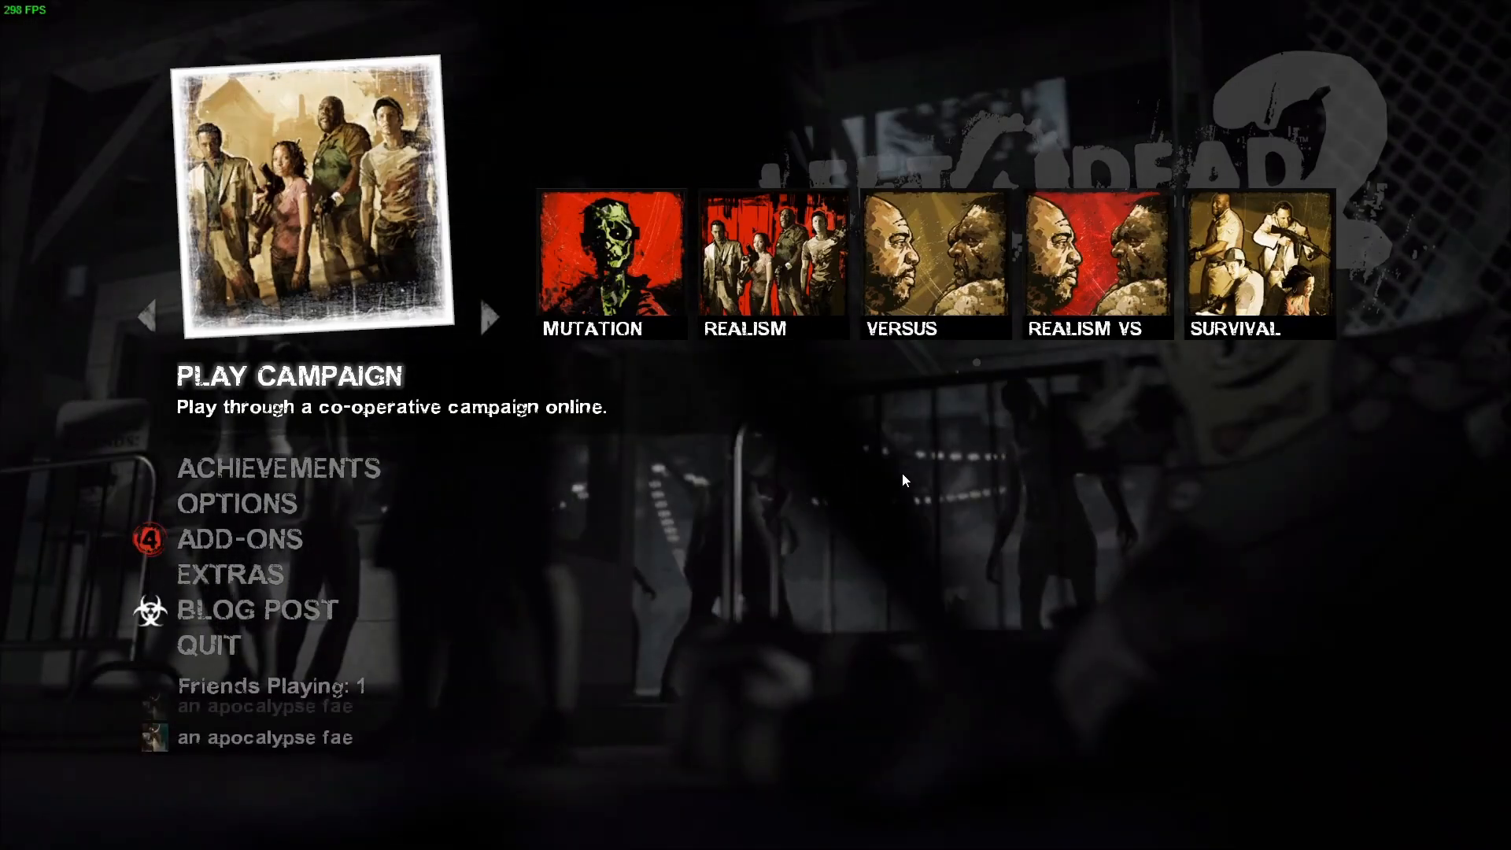
- Check the add-ons list for the custom addon titled Name, view its details, and return to the main menu
left_click(254, 543)
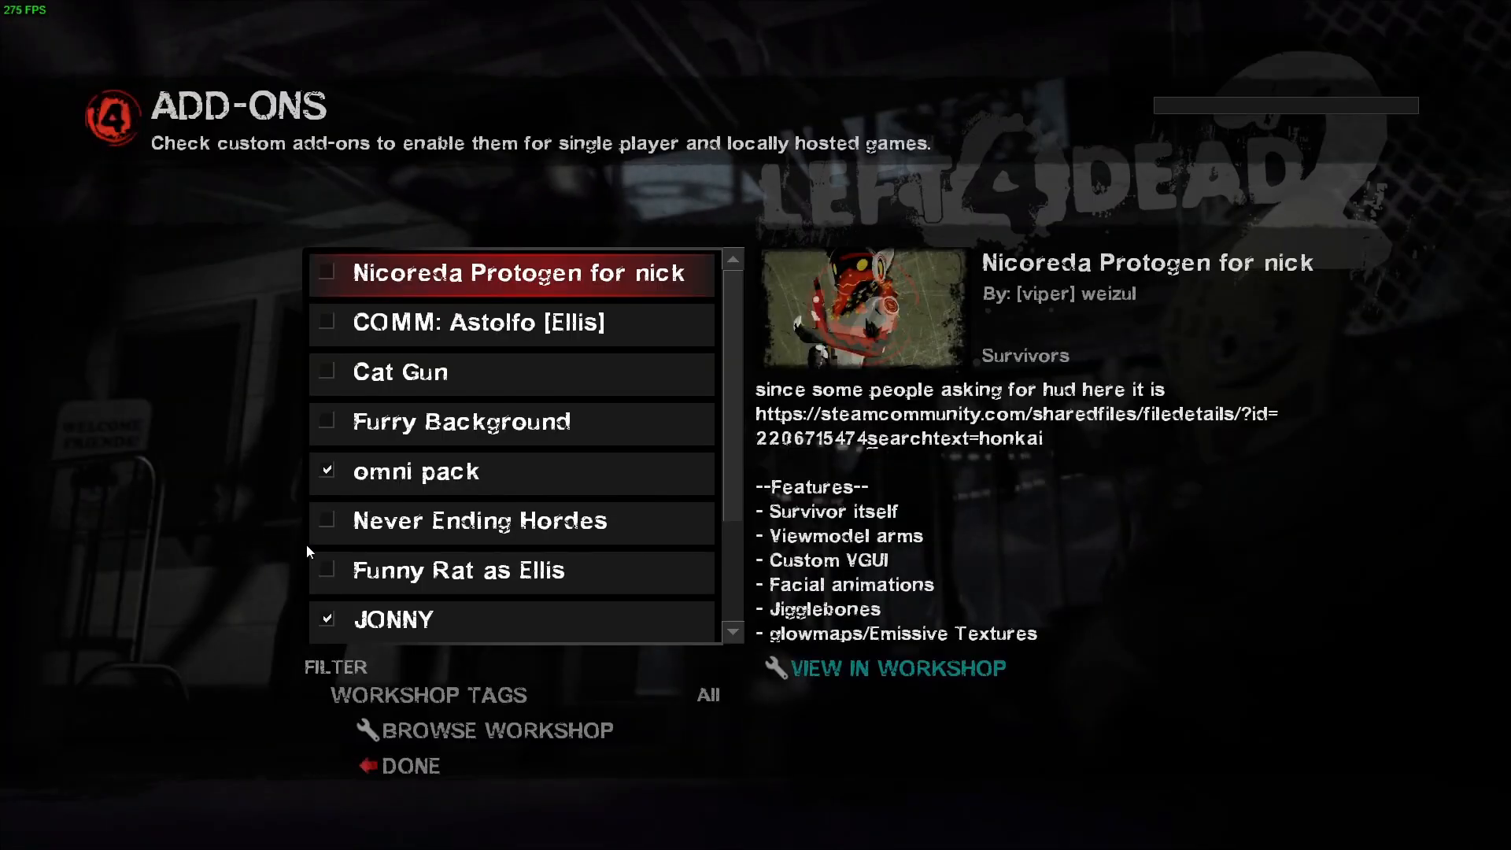
scroll(559, 550, "down", 2)
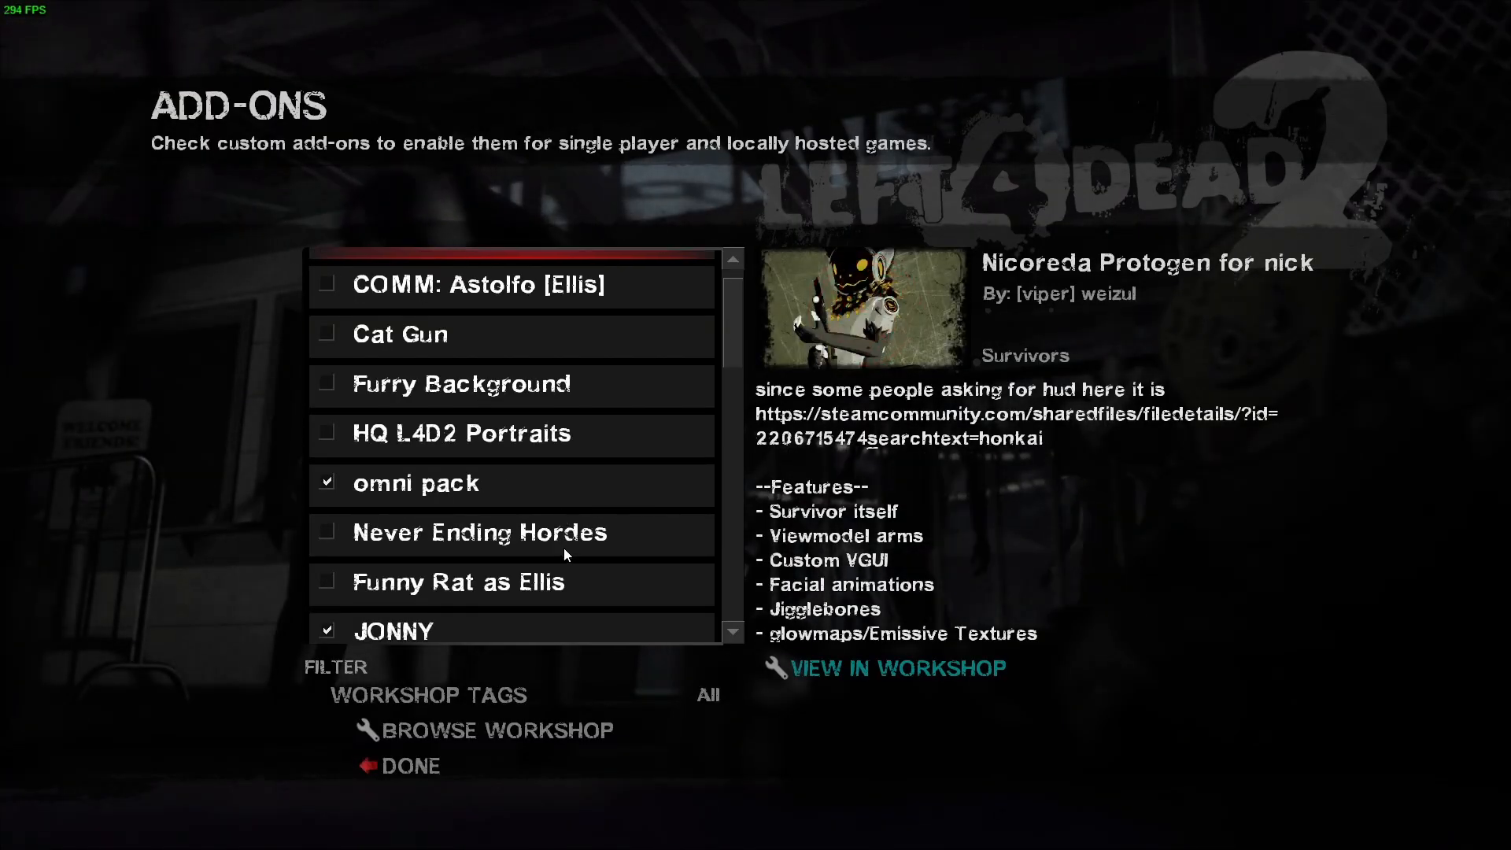
scroll(604, 585, "up", 1)
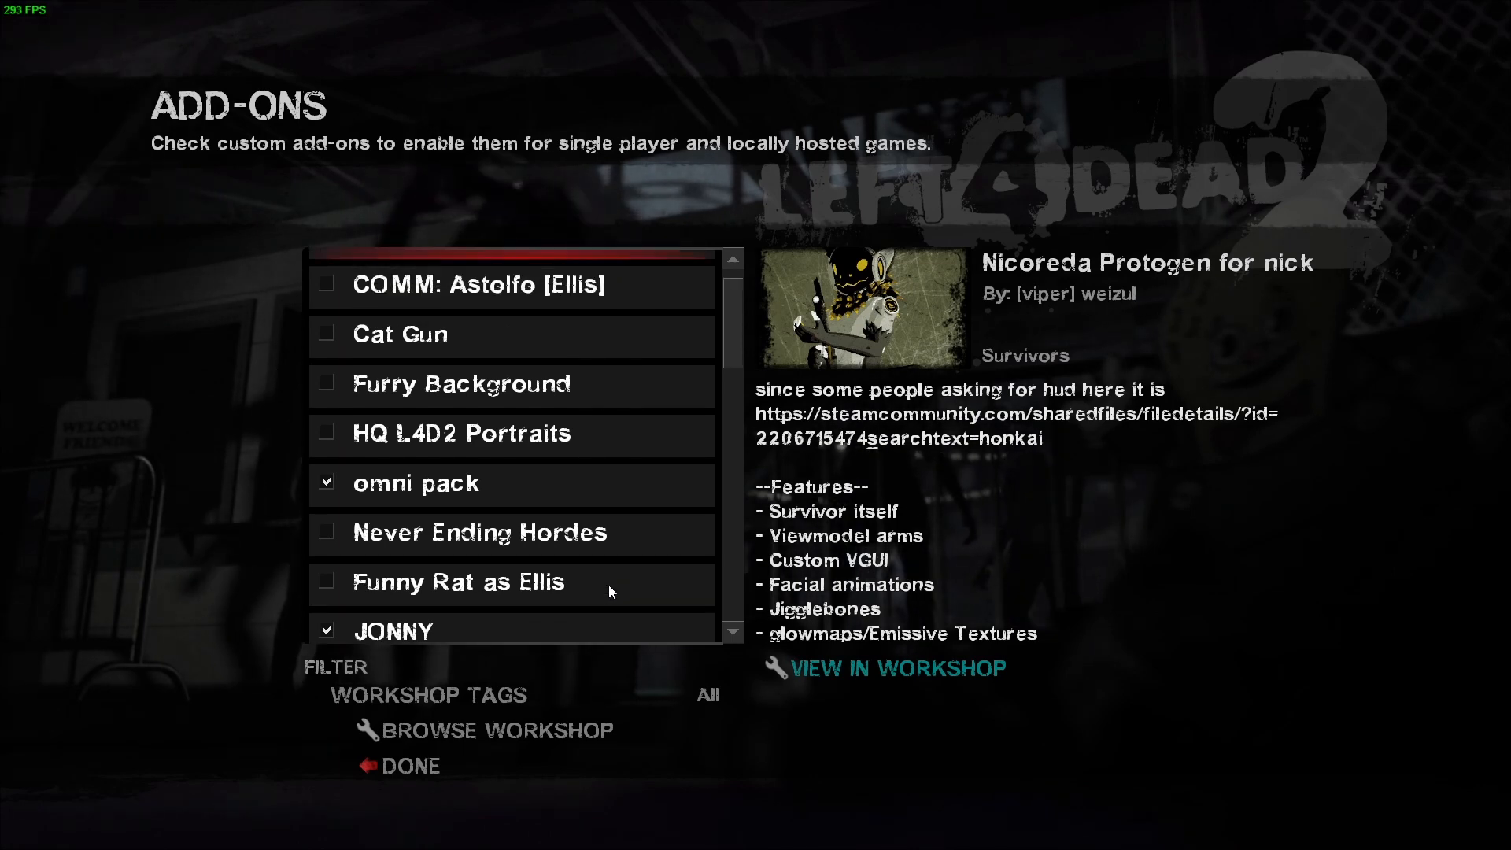
scroll(590, 535, "down", 5)
scroll(592, 494, "down", 2)
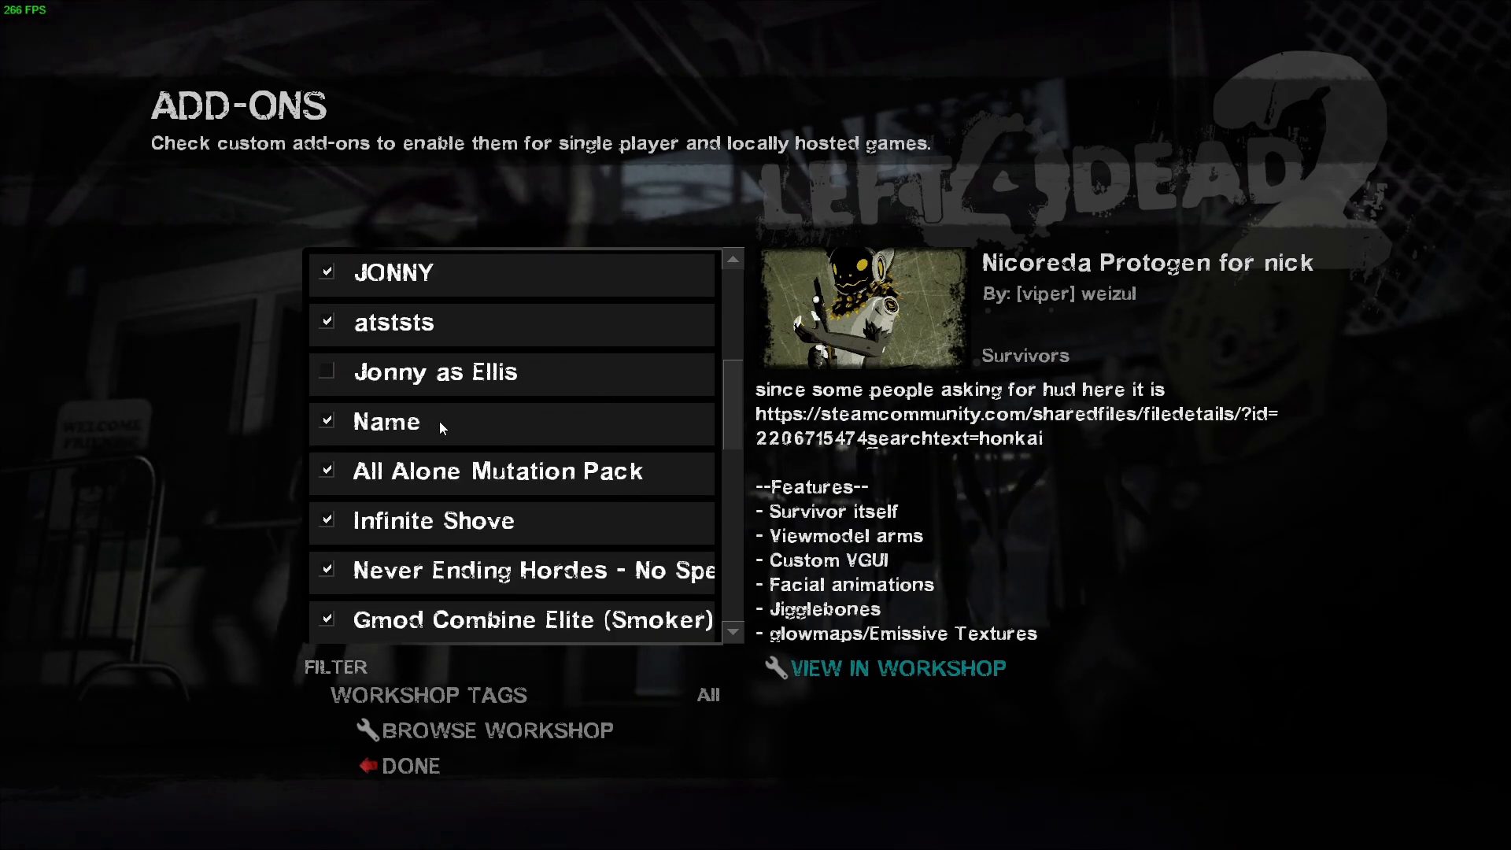
left_click(419, 423)
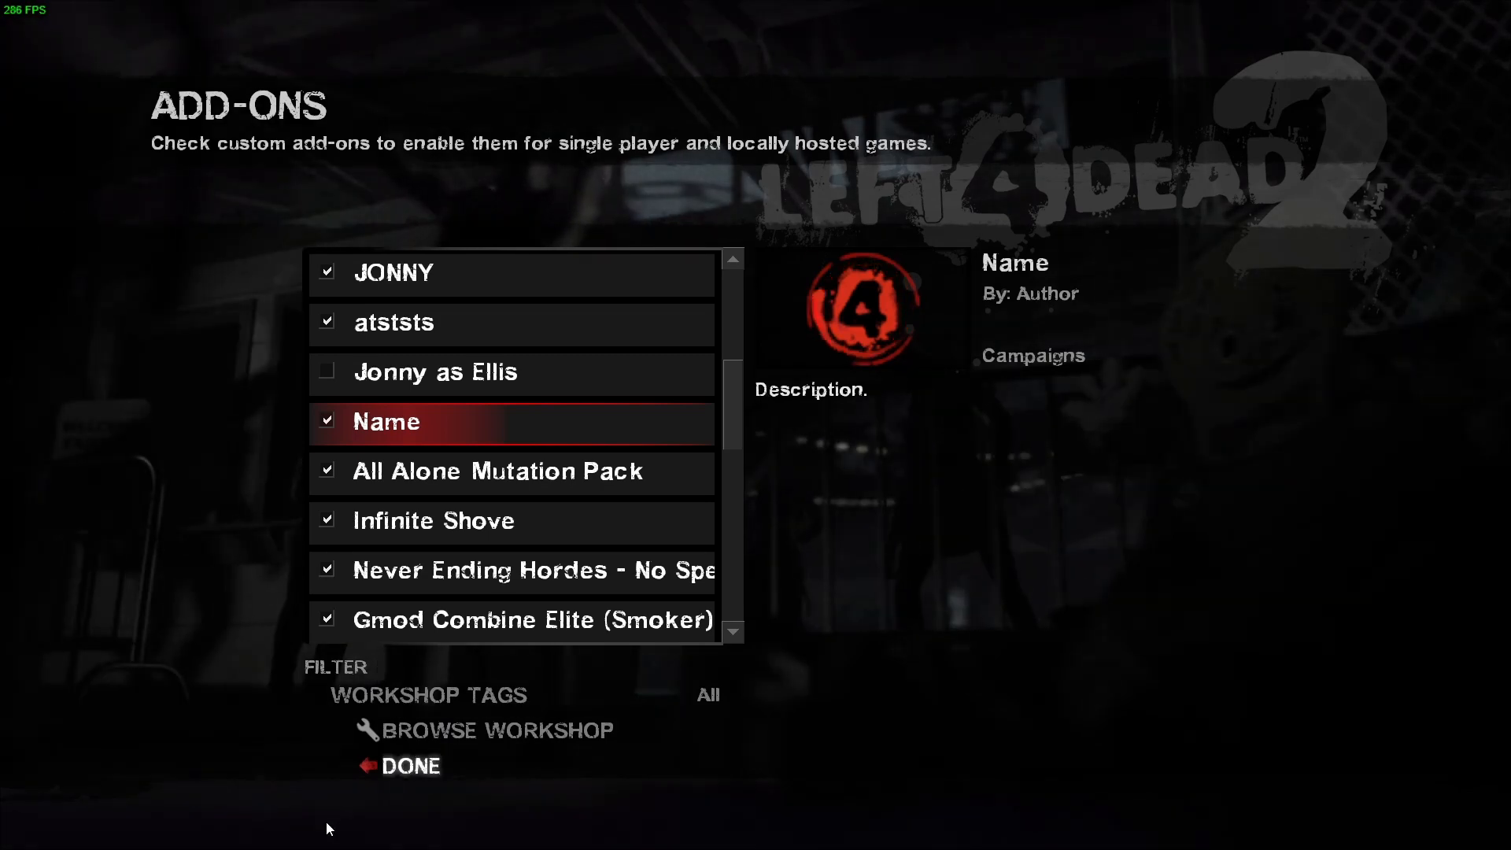
left_click(420, 781)
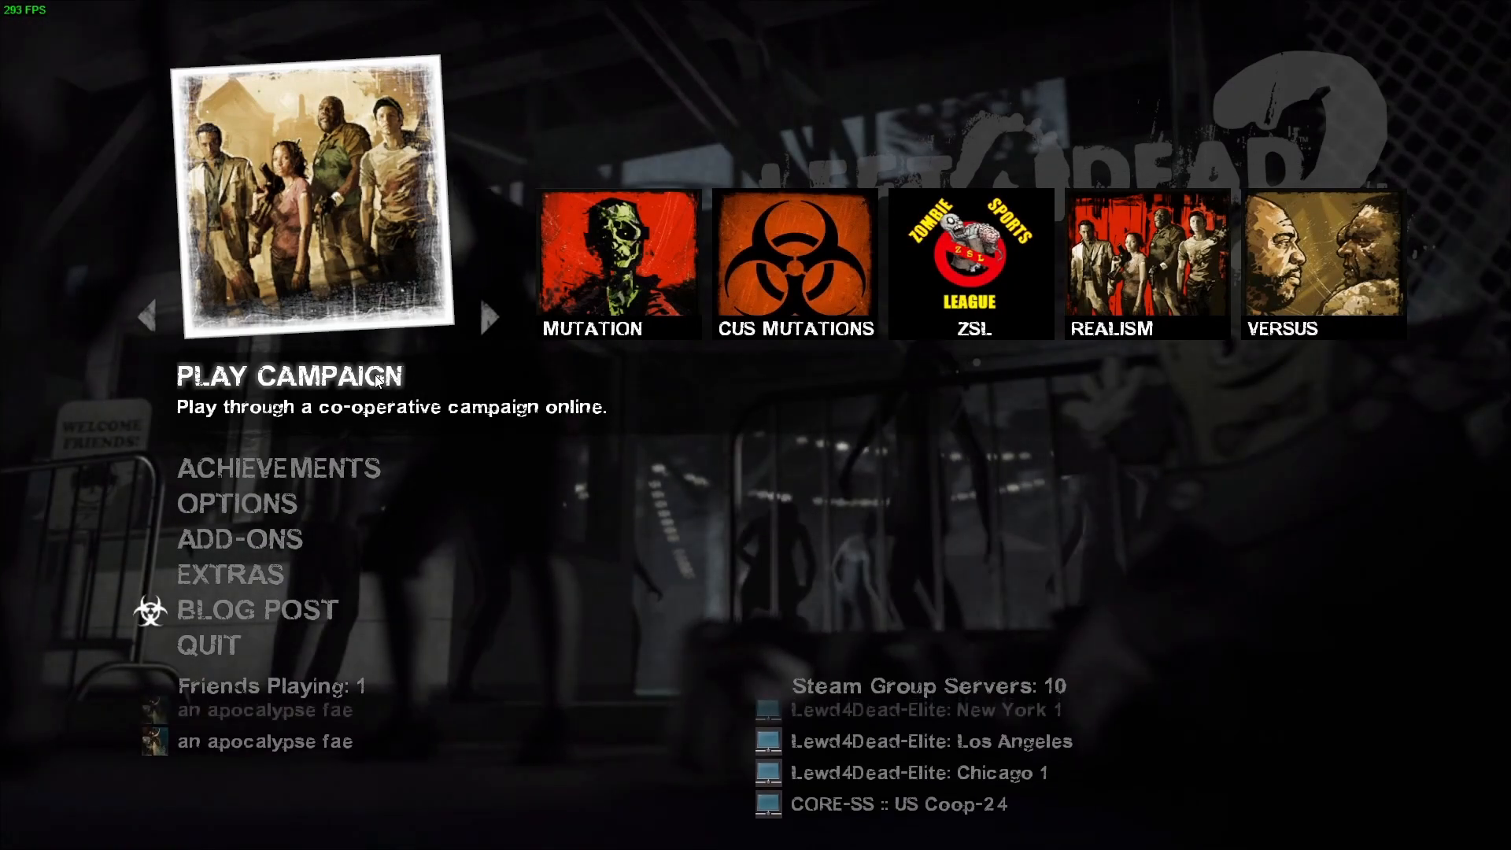
- Start a single-player Dead Center game at chapter 1: Hotel on Normal difficulty, playing as Ellis
left_click(377, 380)
left_click(570, 401)
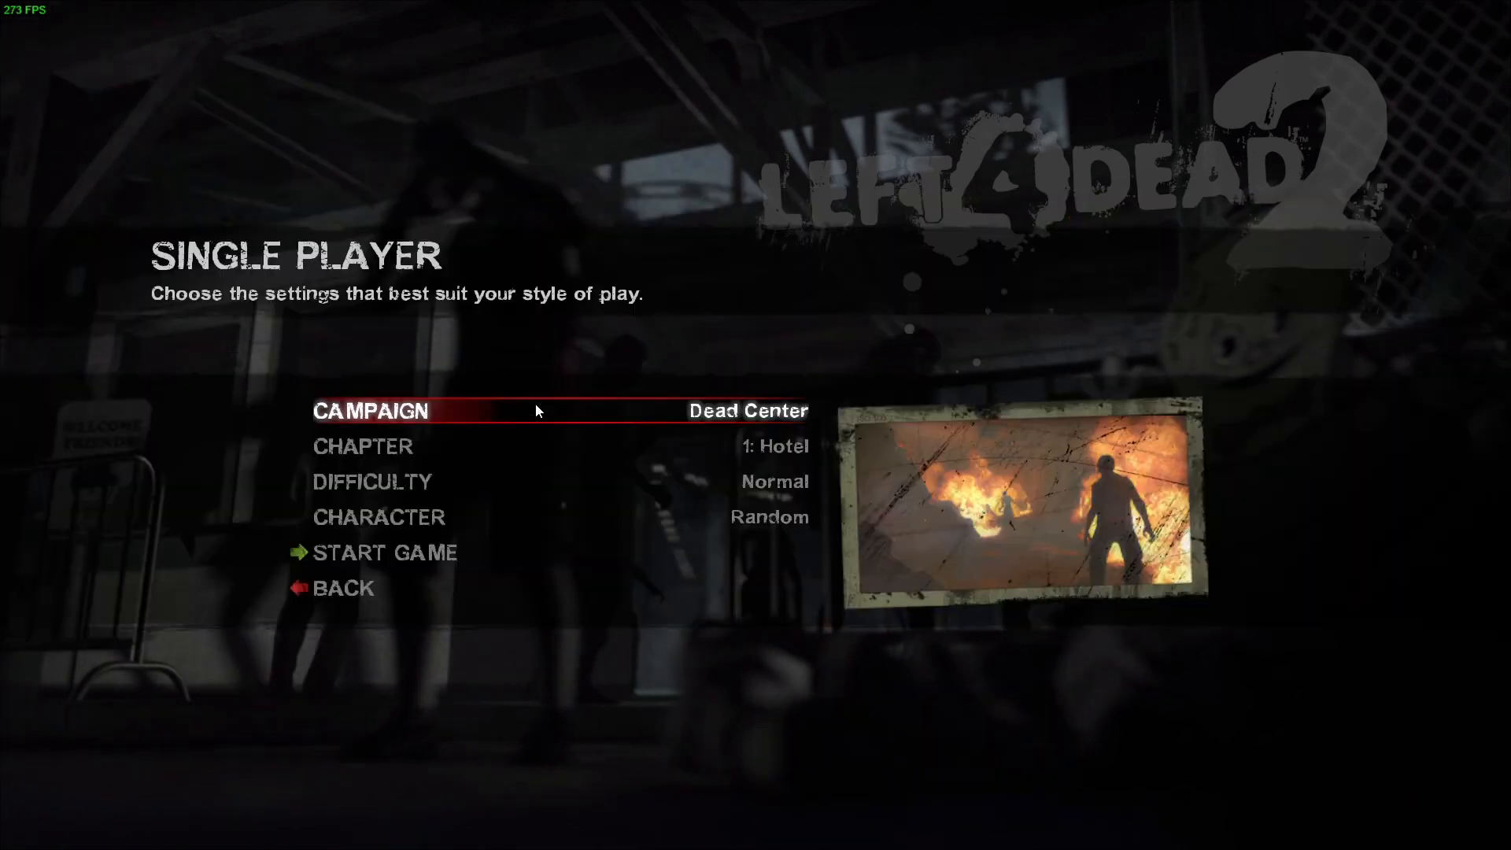
left_click(536, 518)
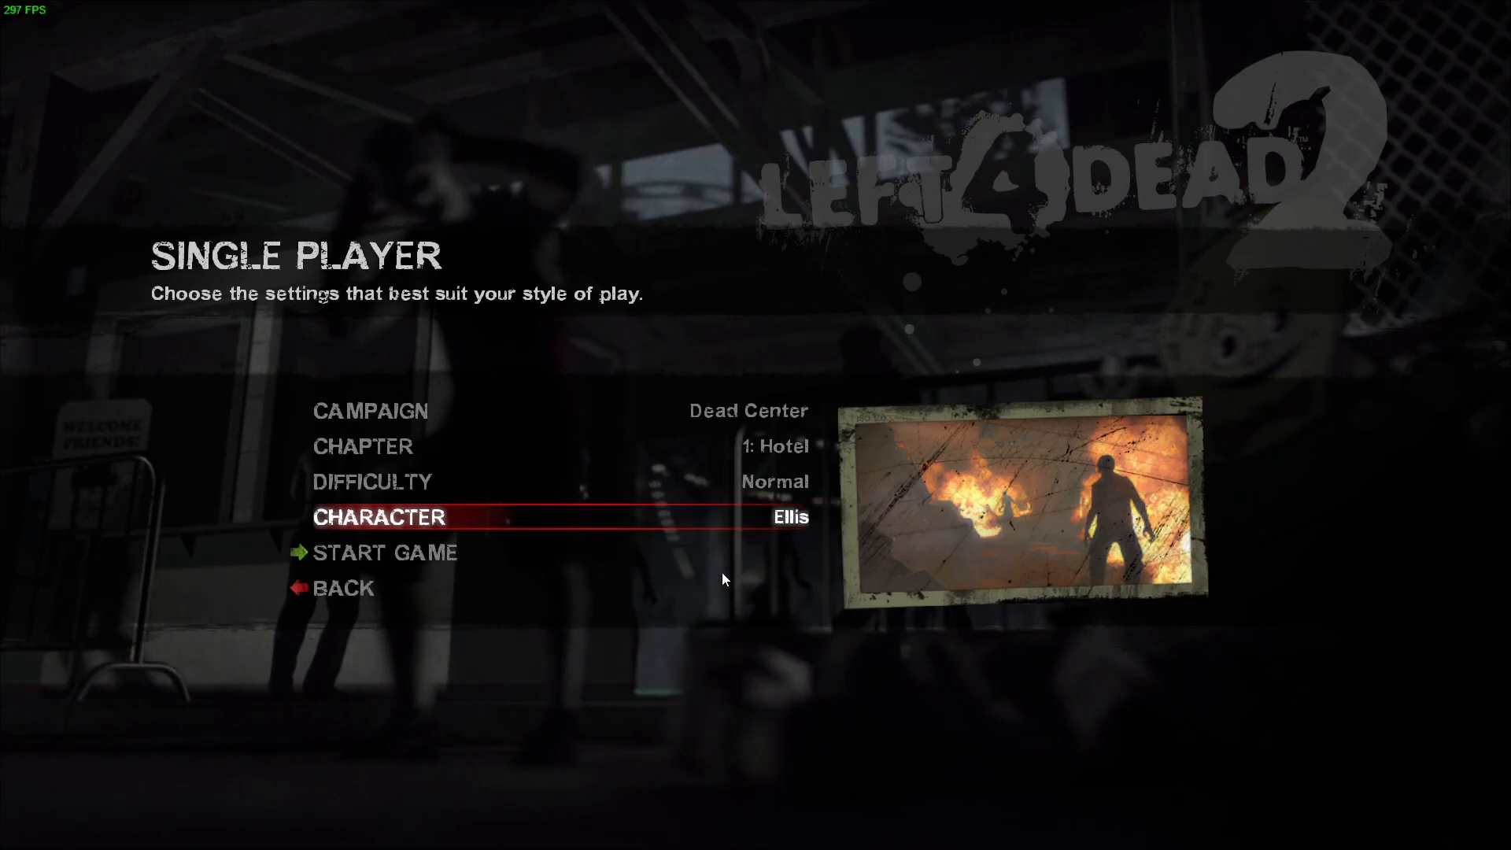
left_click(436, 553)
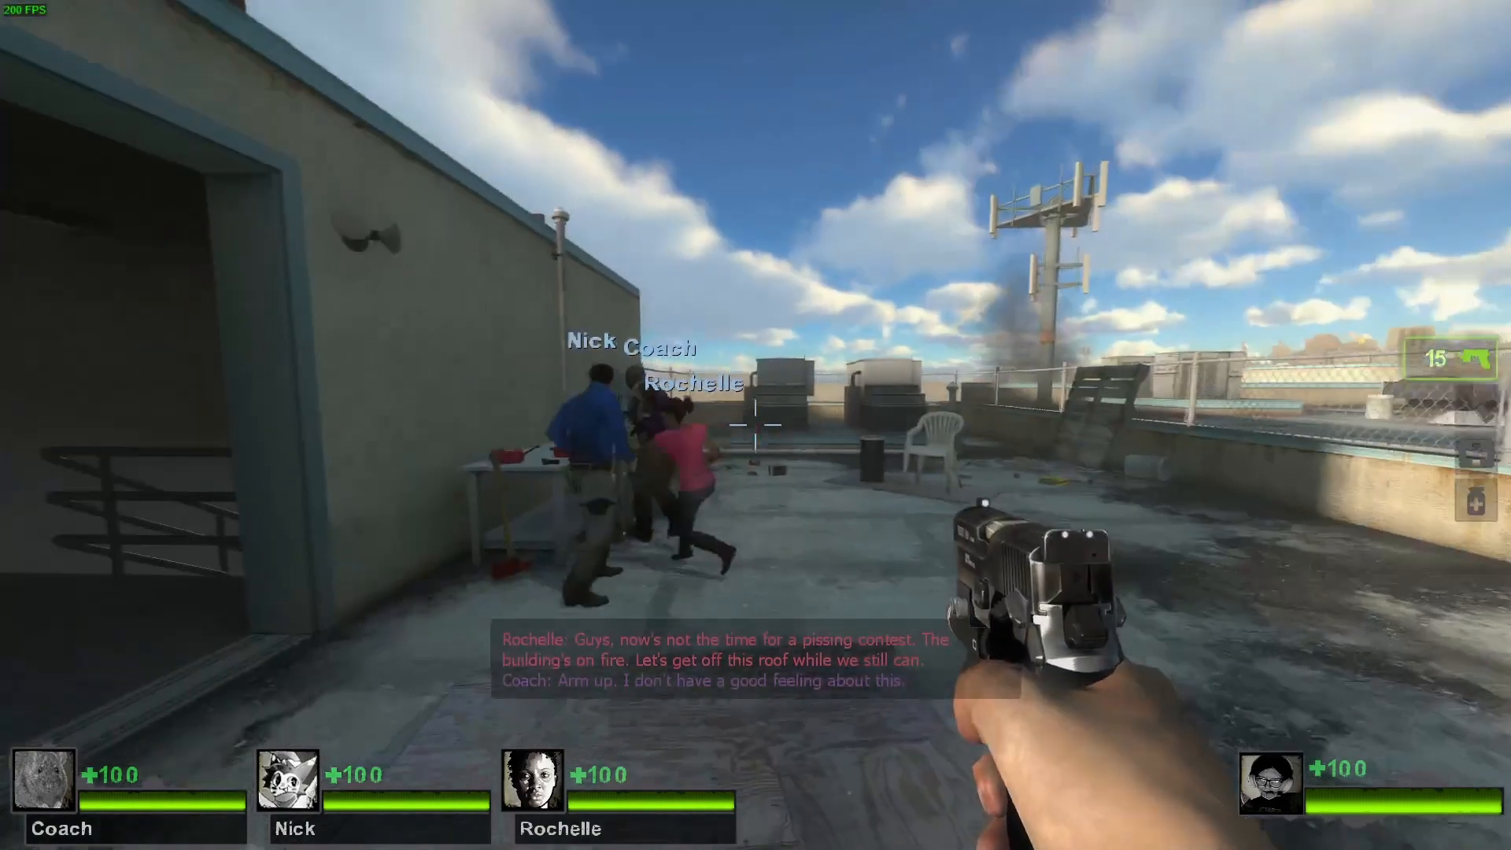
- Pick up the first aid kit from the table on the hotel roof
key("w")
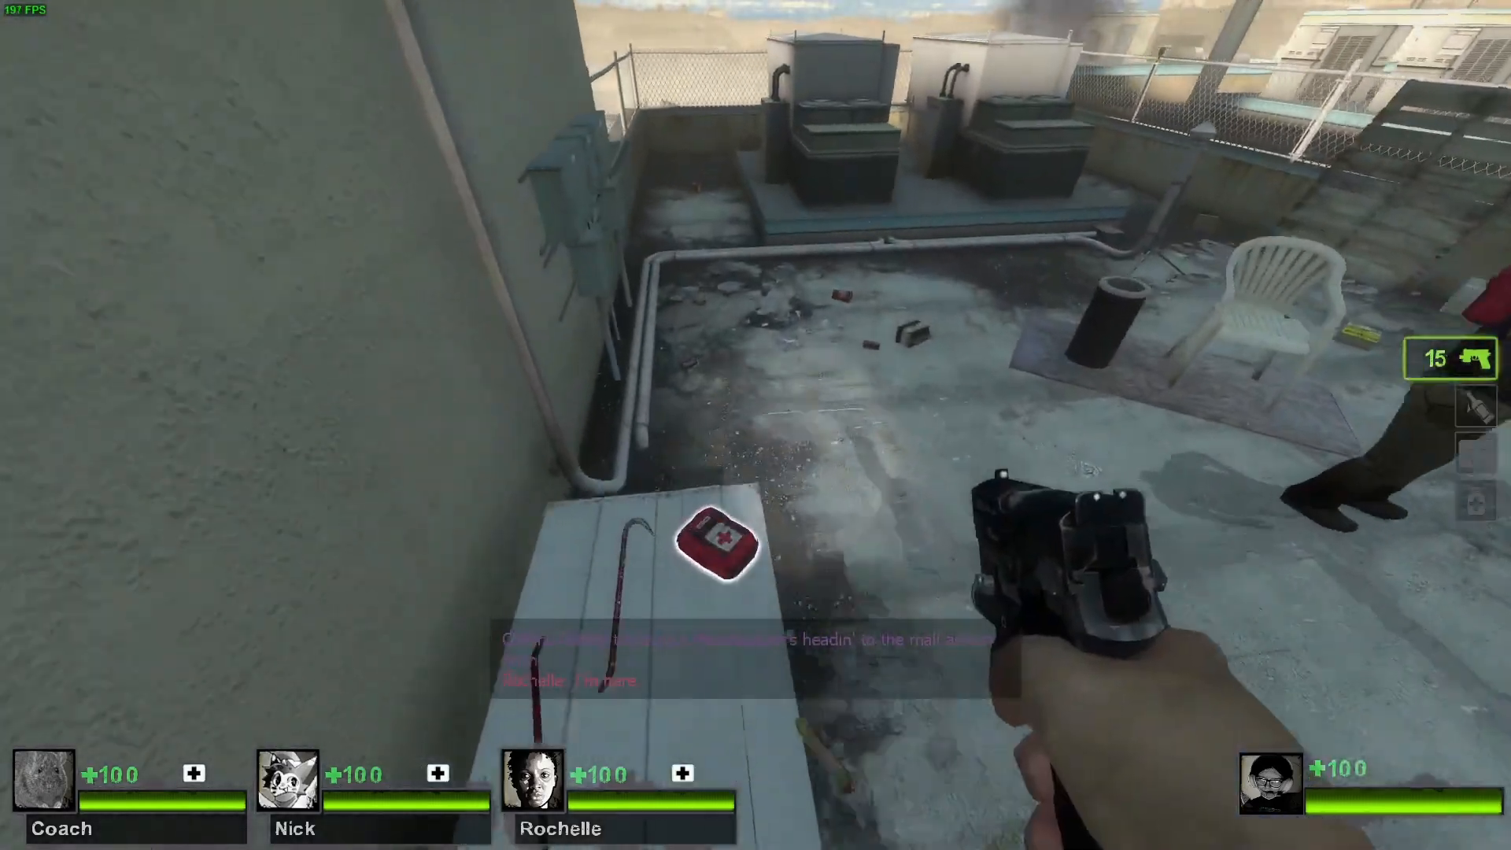
key("e")
key("w")
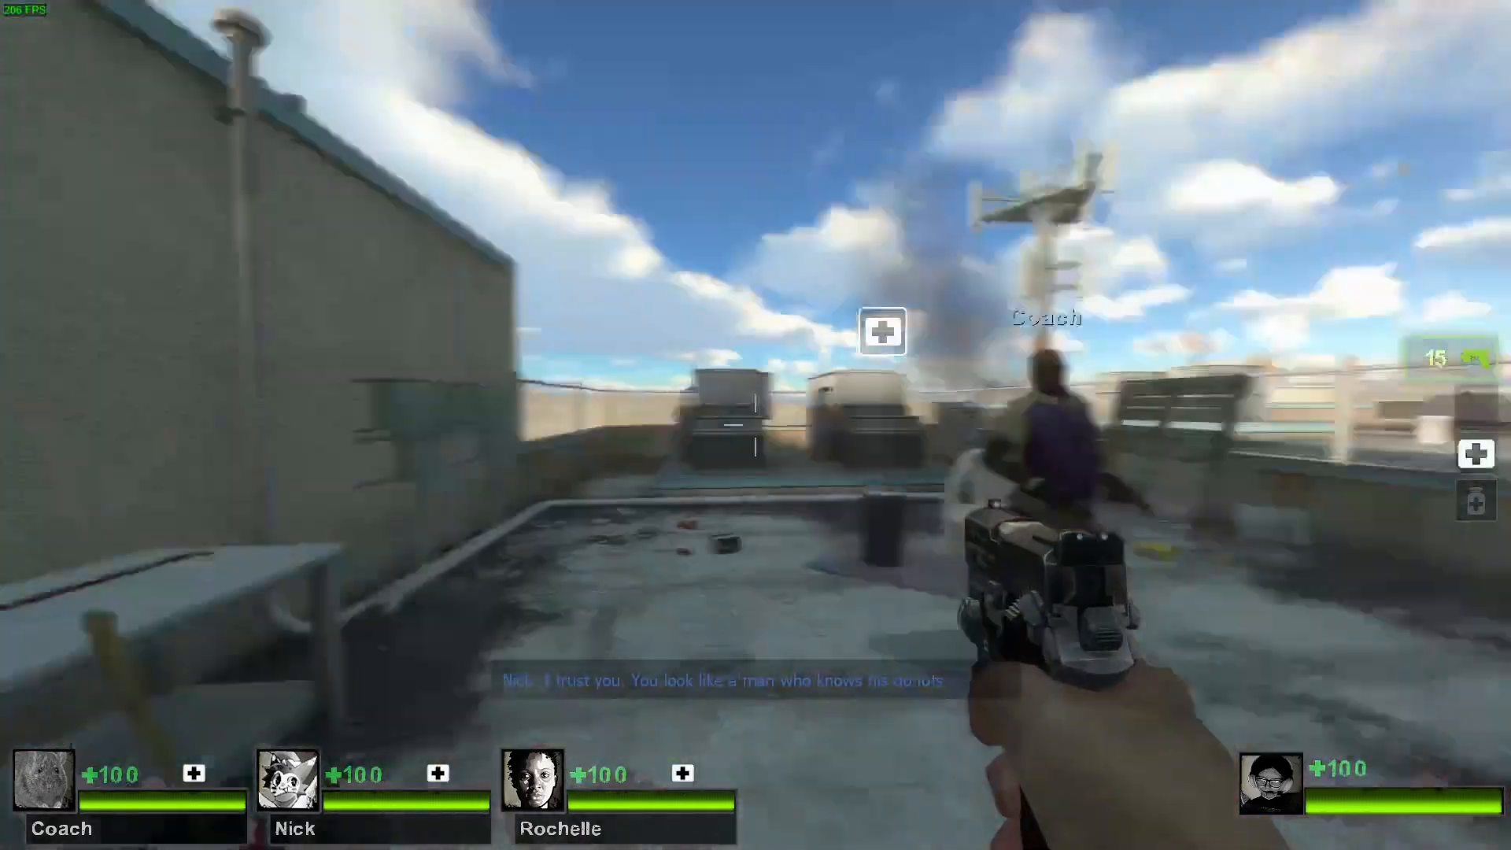
key("s")
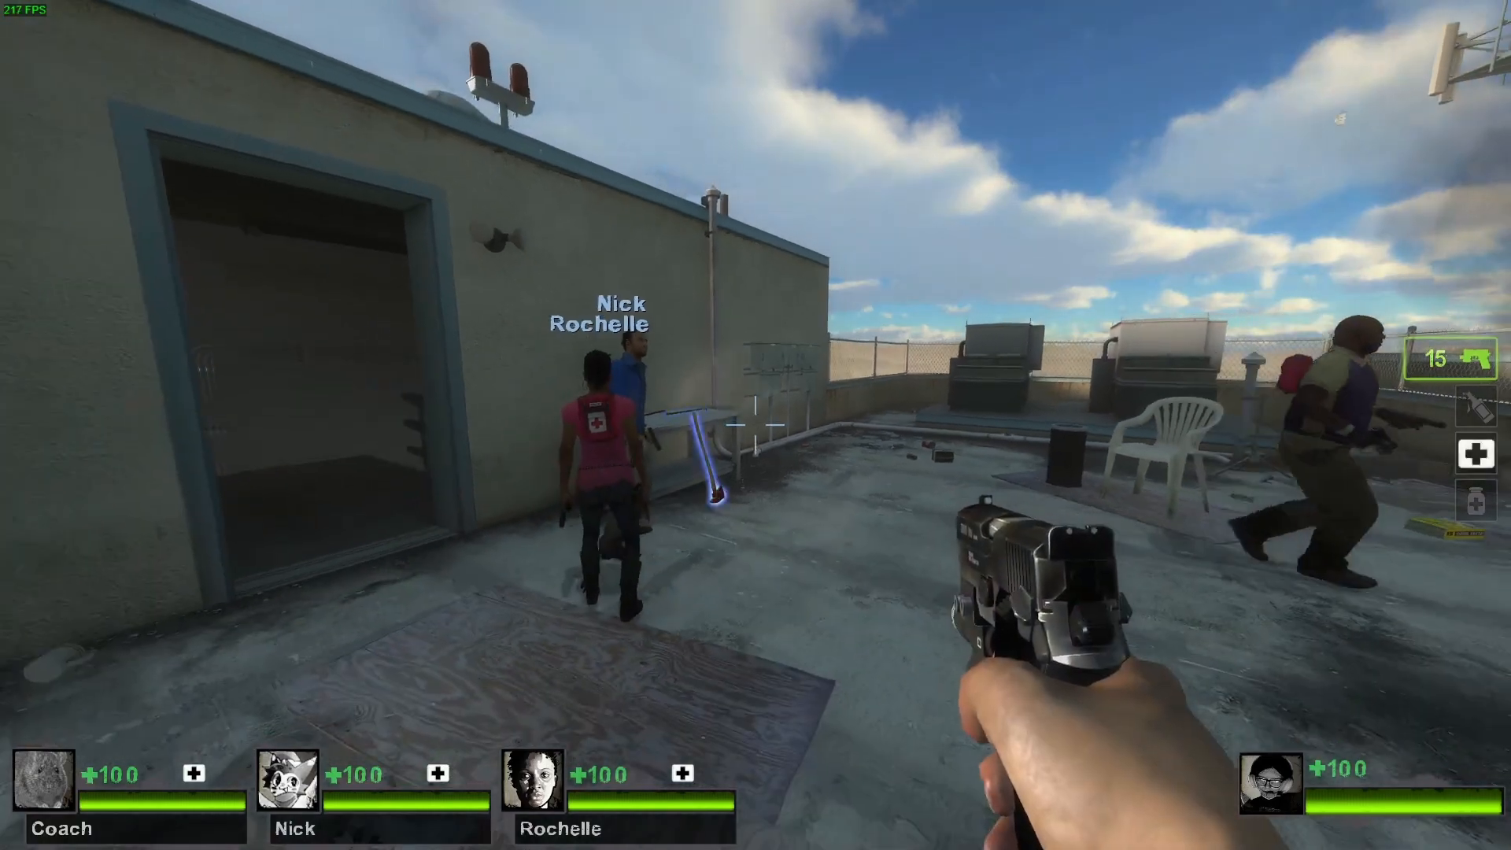
key("w")
- Use the Admin Menu's weapon and item commands to give the player character an adrenaline shot
key("w")
key("m")
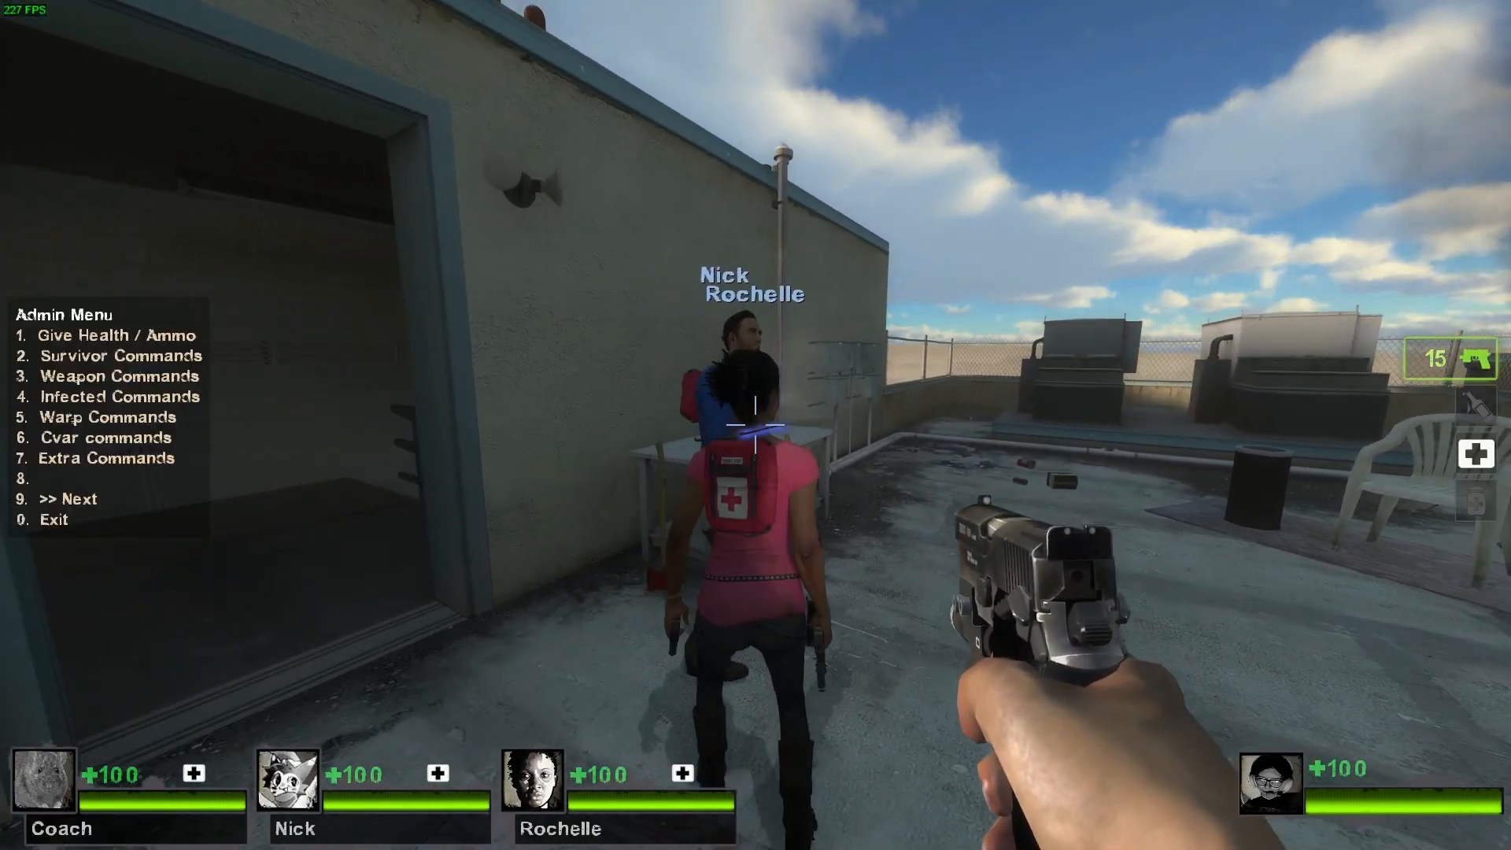
key("w")
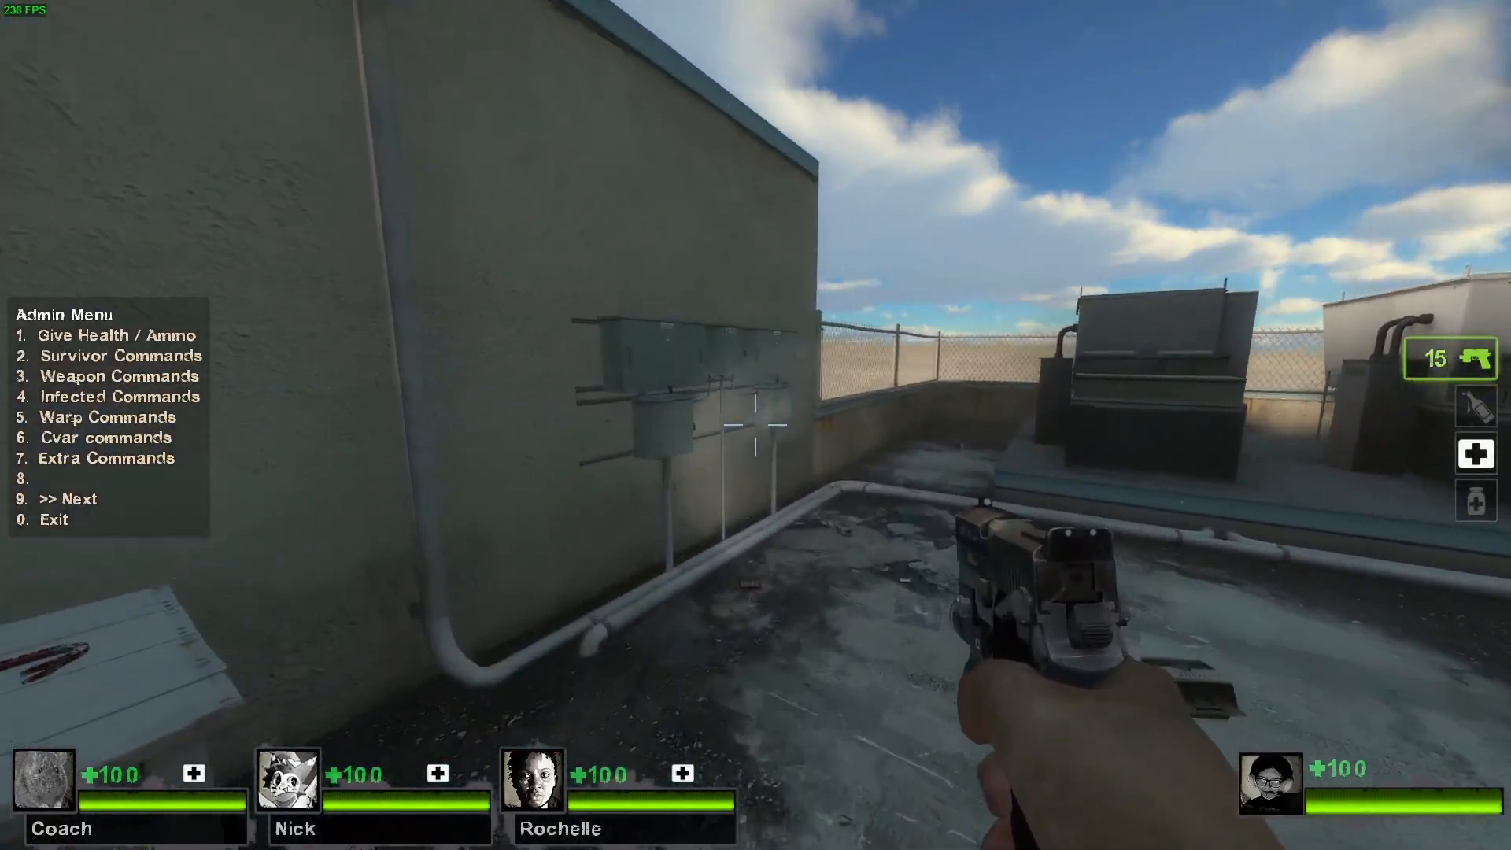
key("w")
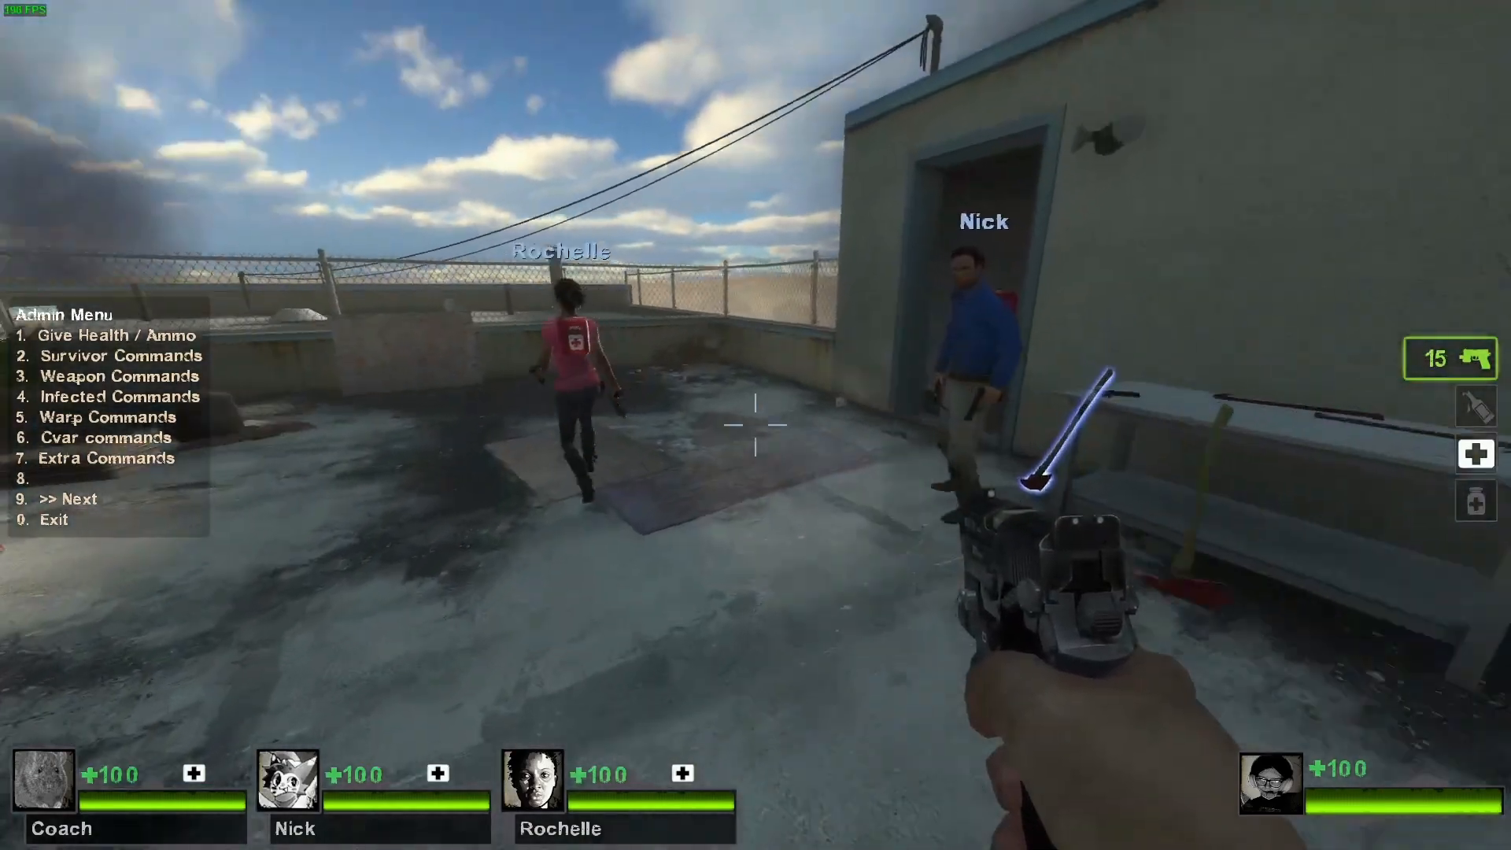
key("w")
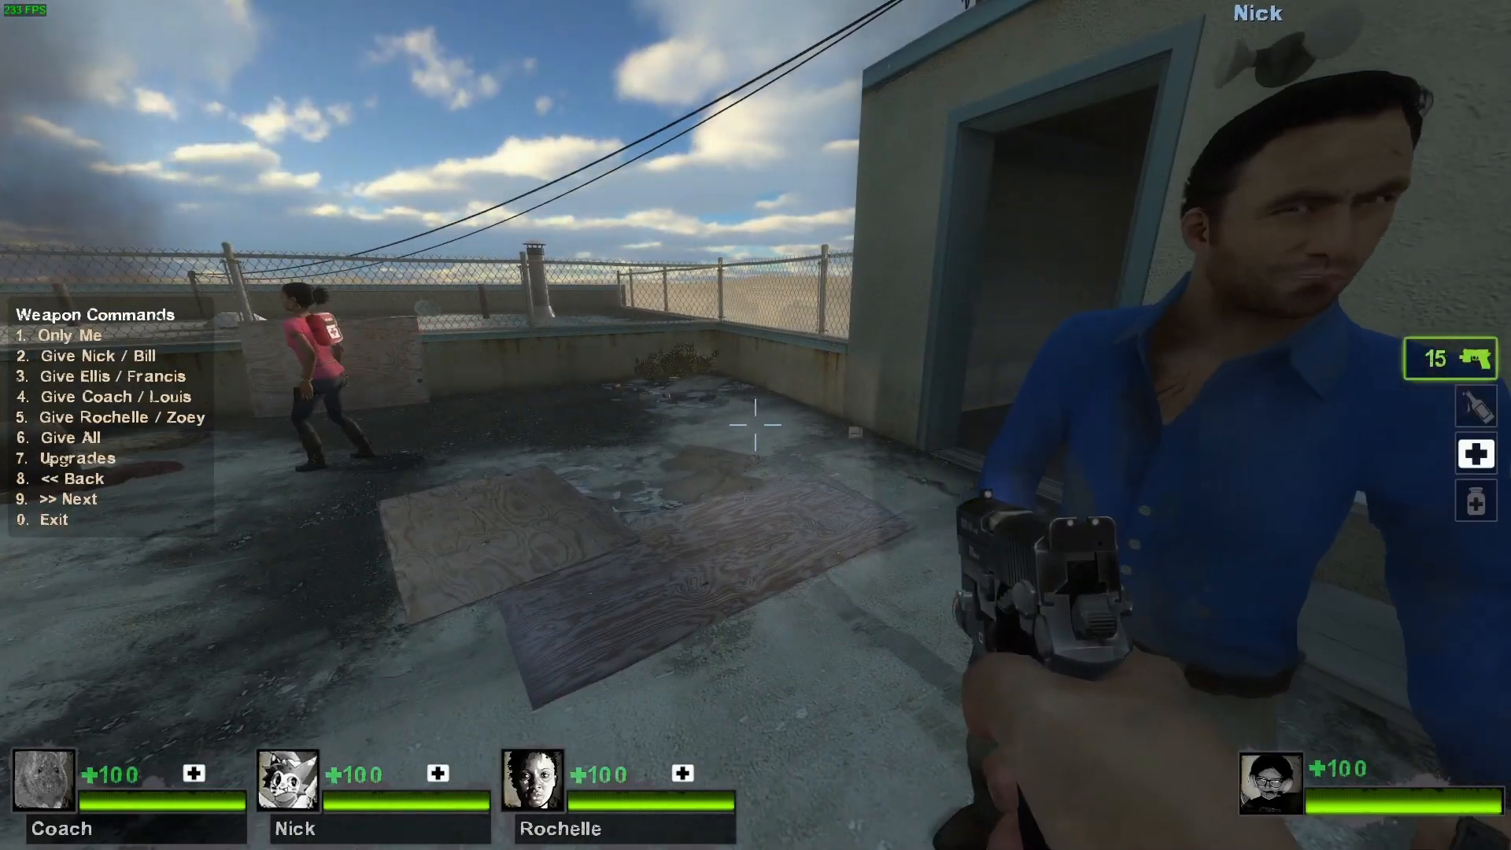
key("1")
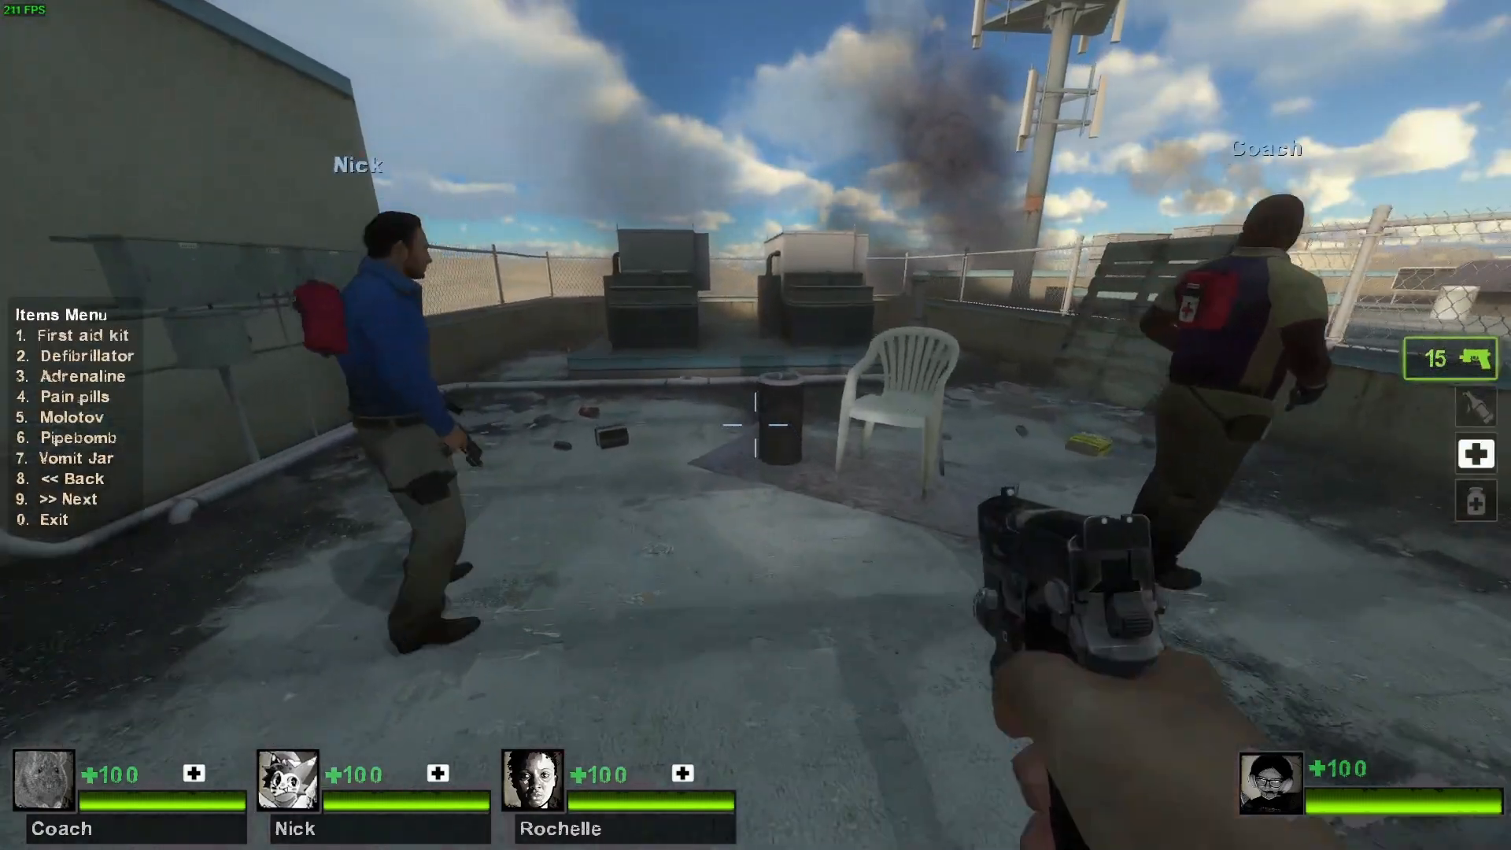
key("3")
key("w")
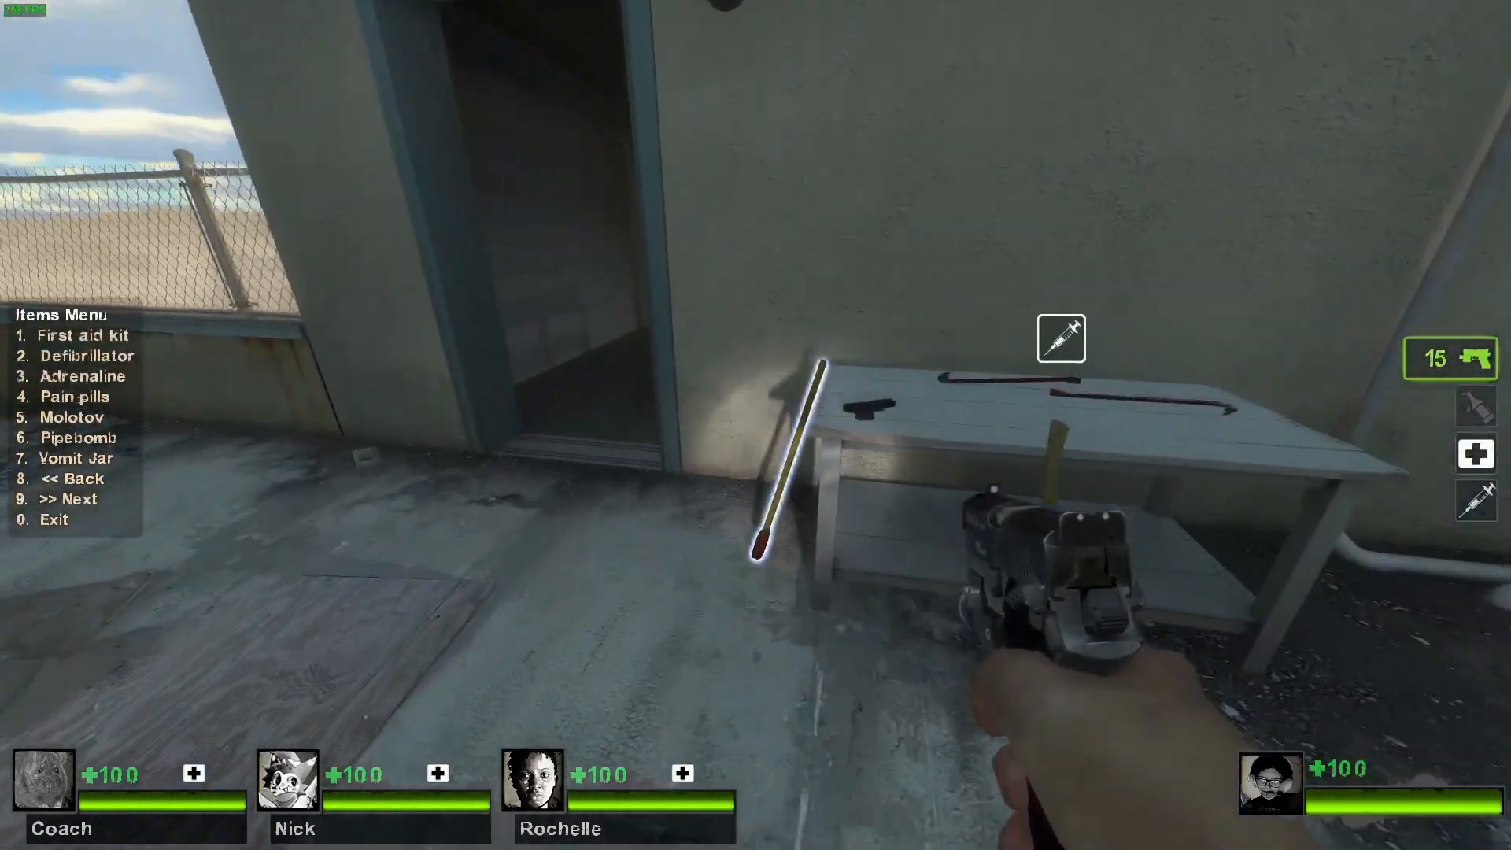
- Equip the adrenaline shot and inject it to test Ellis's replaced voice line
key("5")
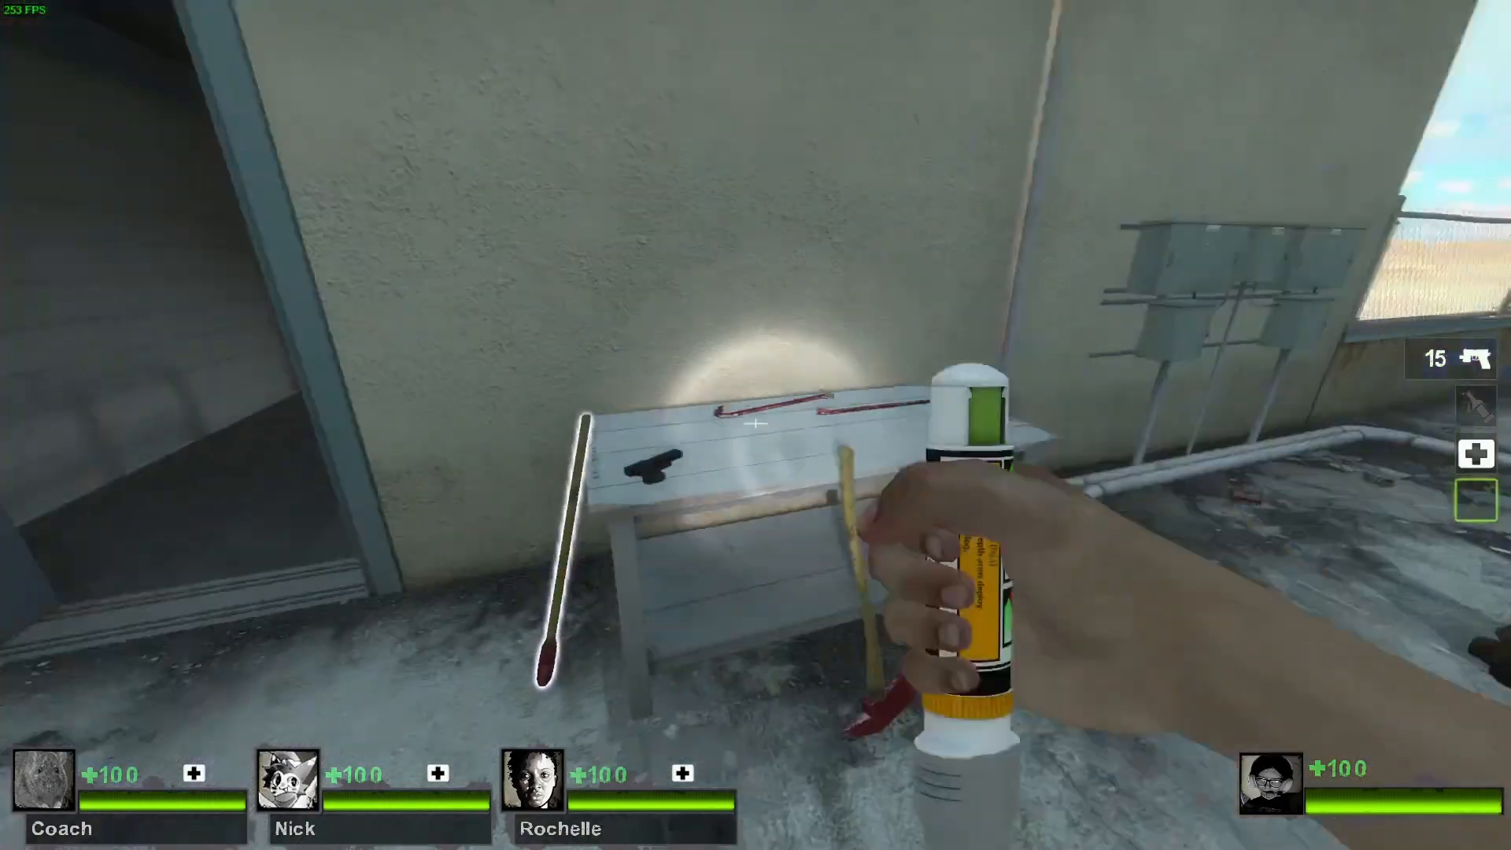
key("w")
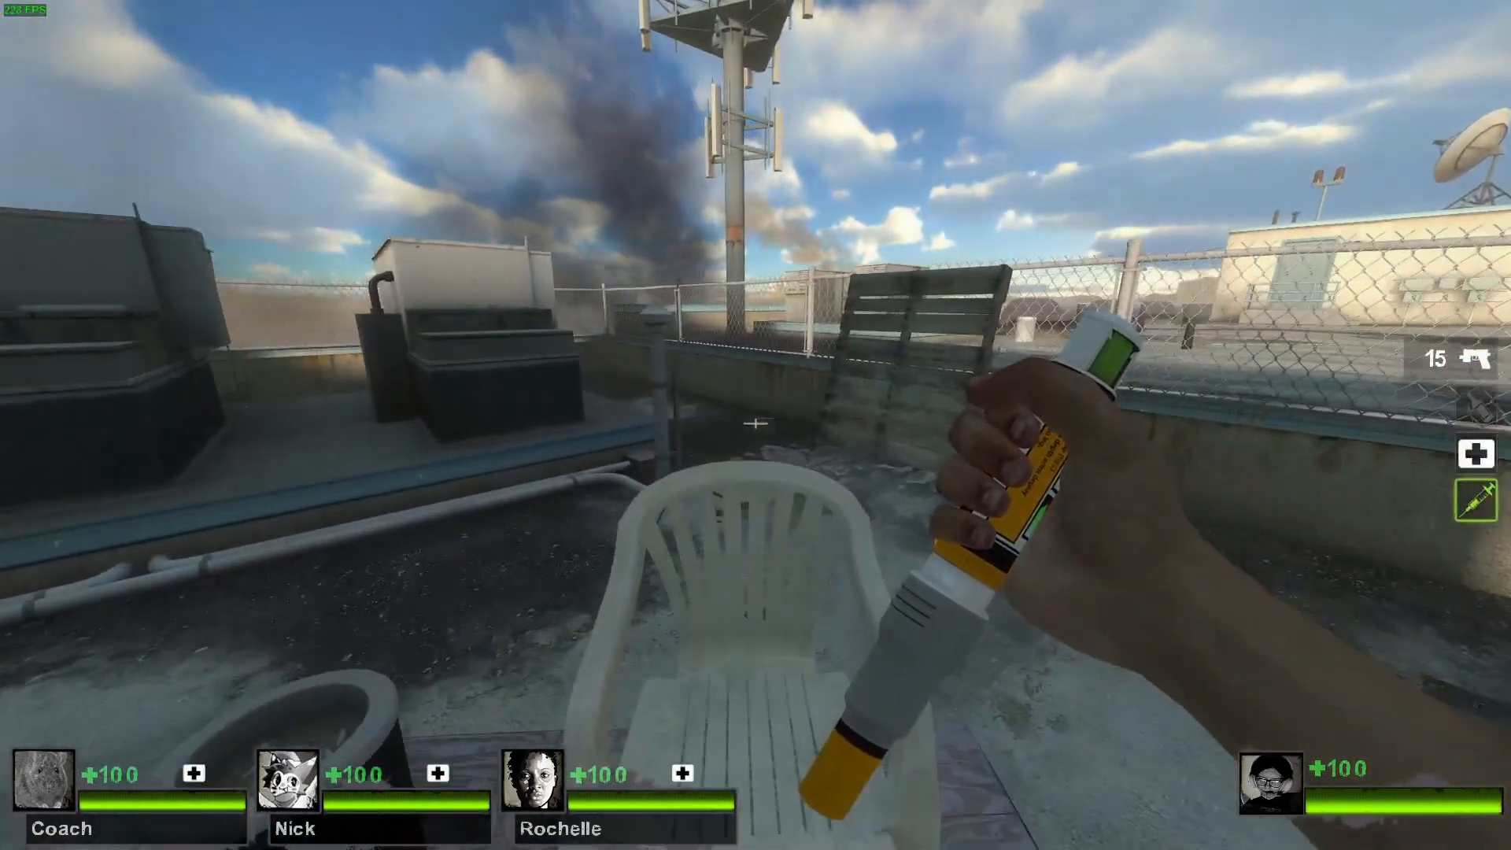
left_click(755, 423)
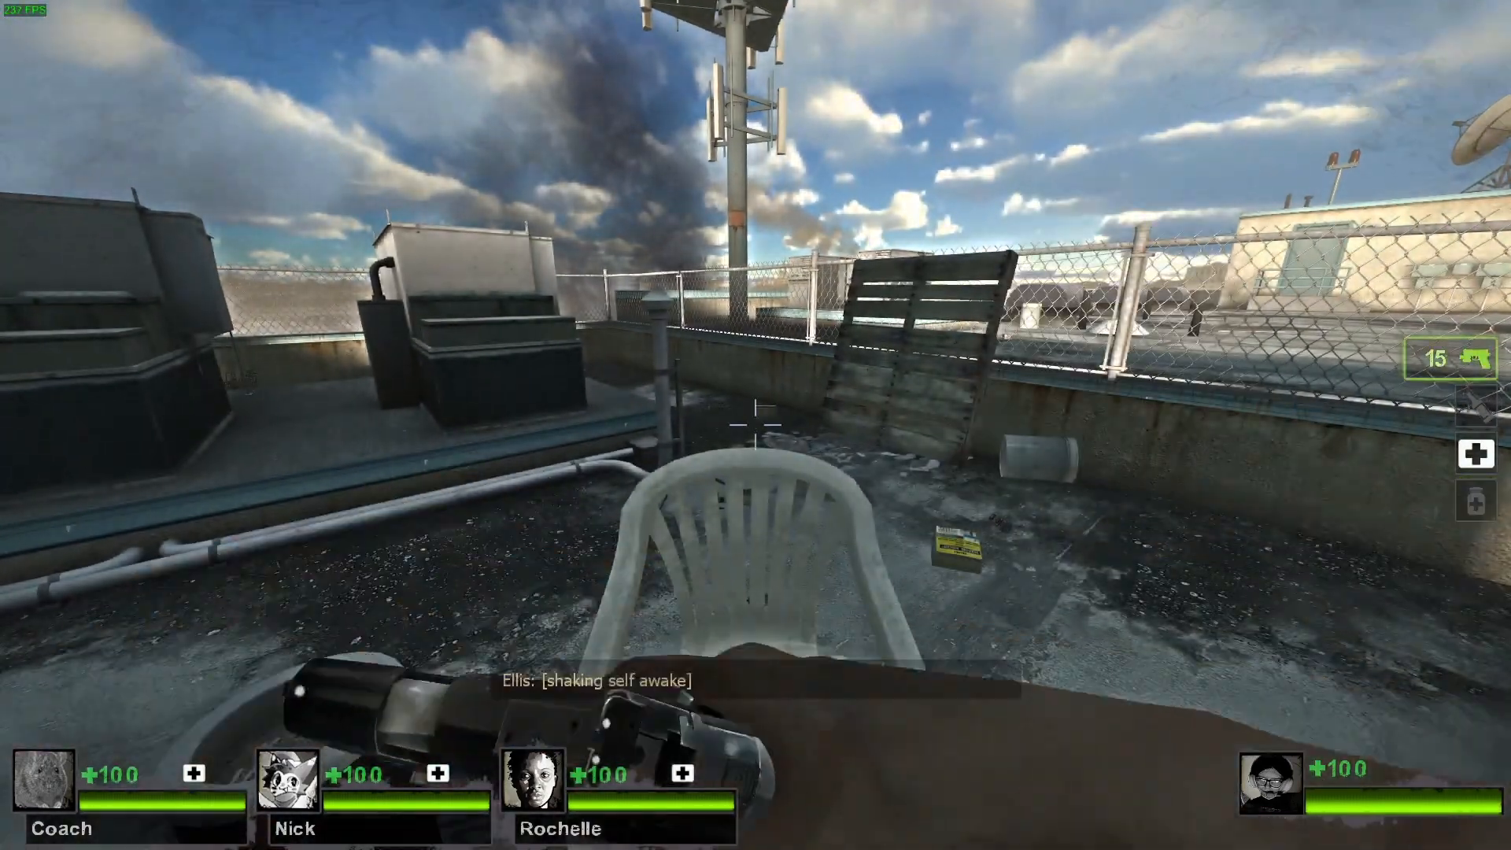
key("w")
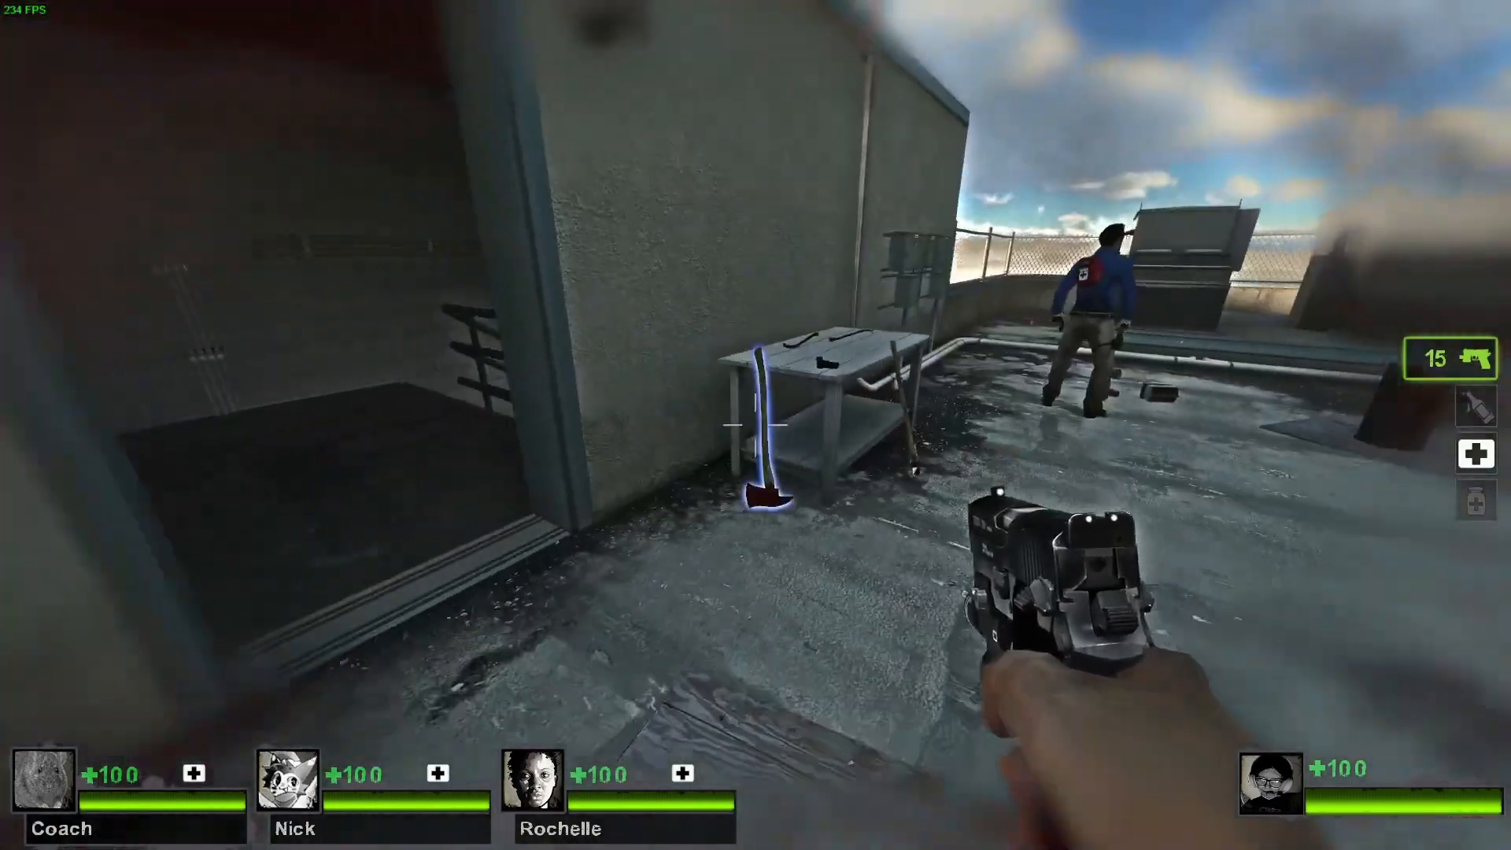
key("w")
key("s")
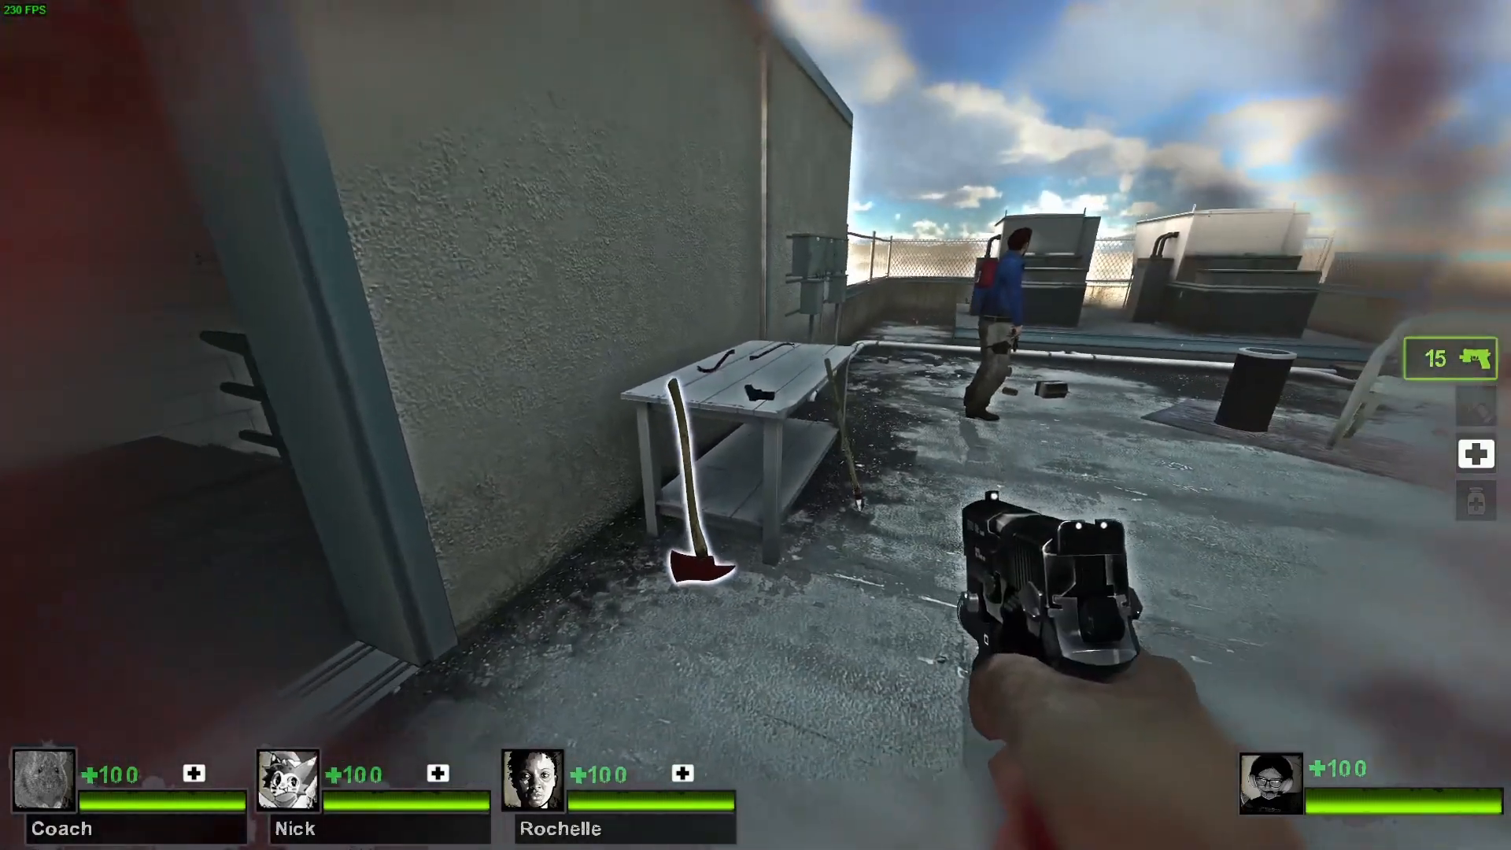
key("w")
right_click(756, 425)
key("s")
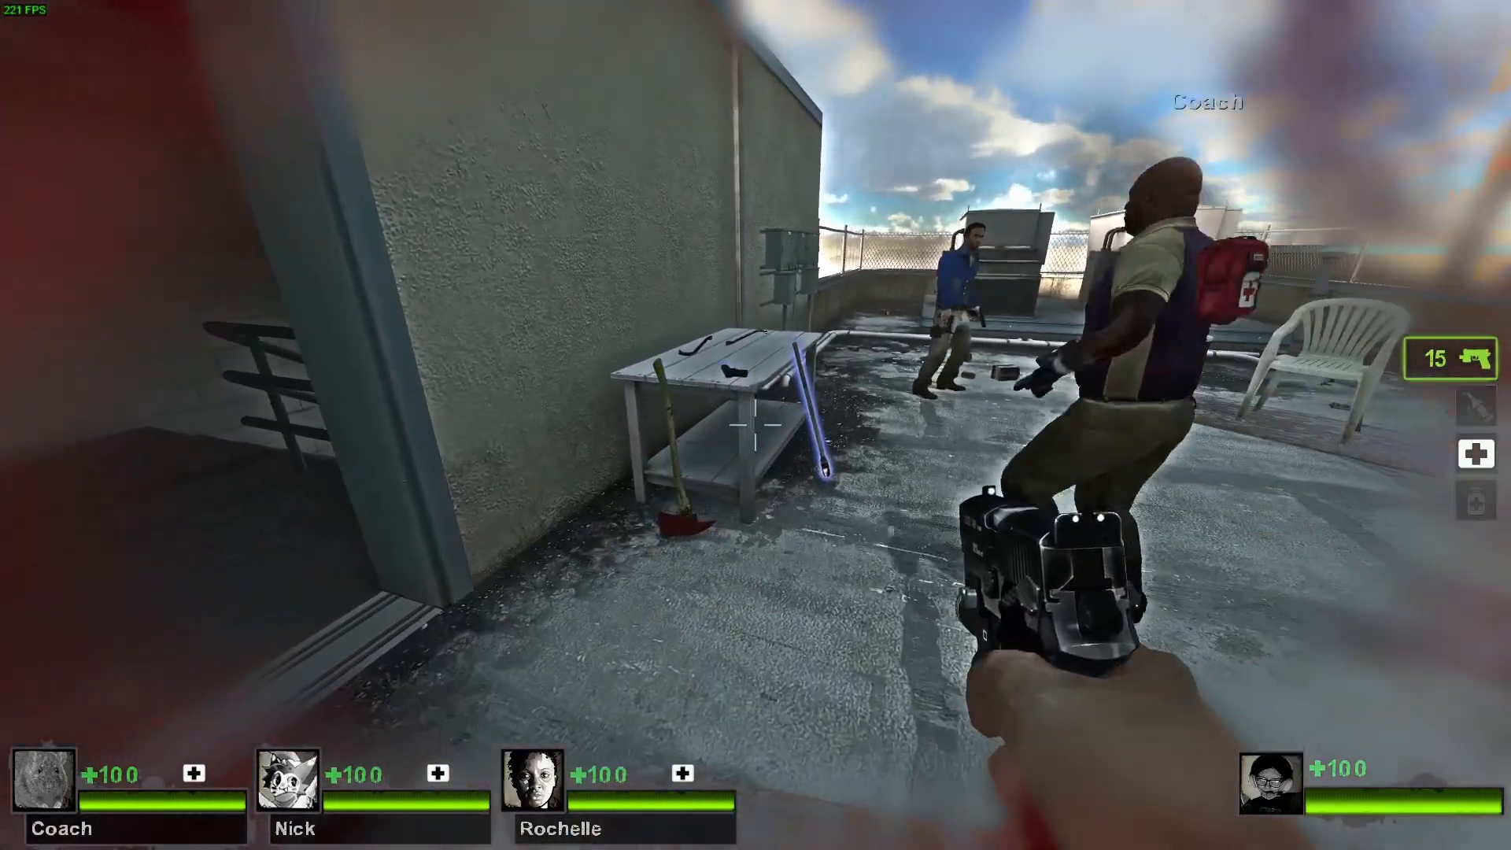
key("w")
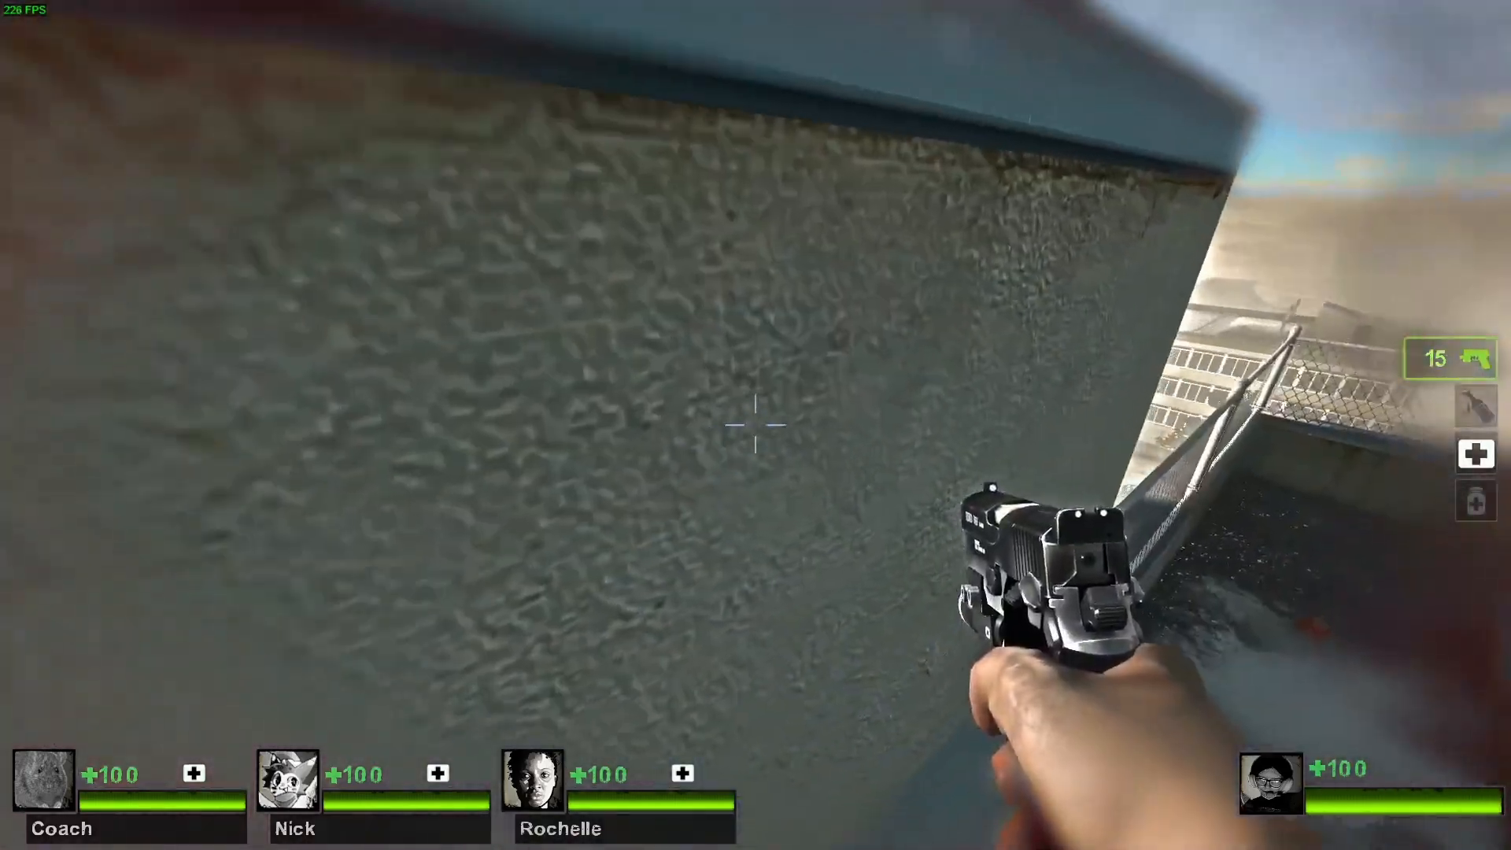
key("w")
key("space")
key("w")
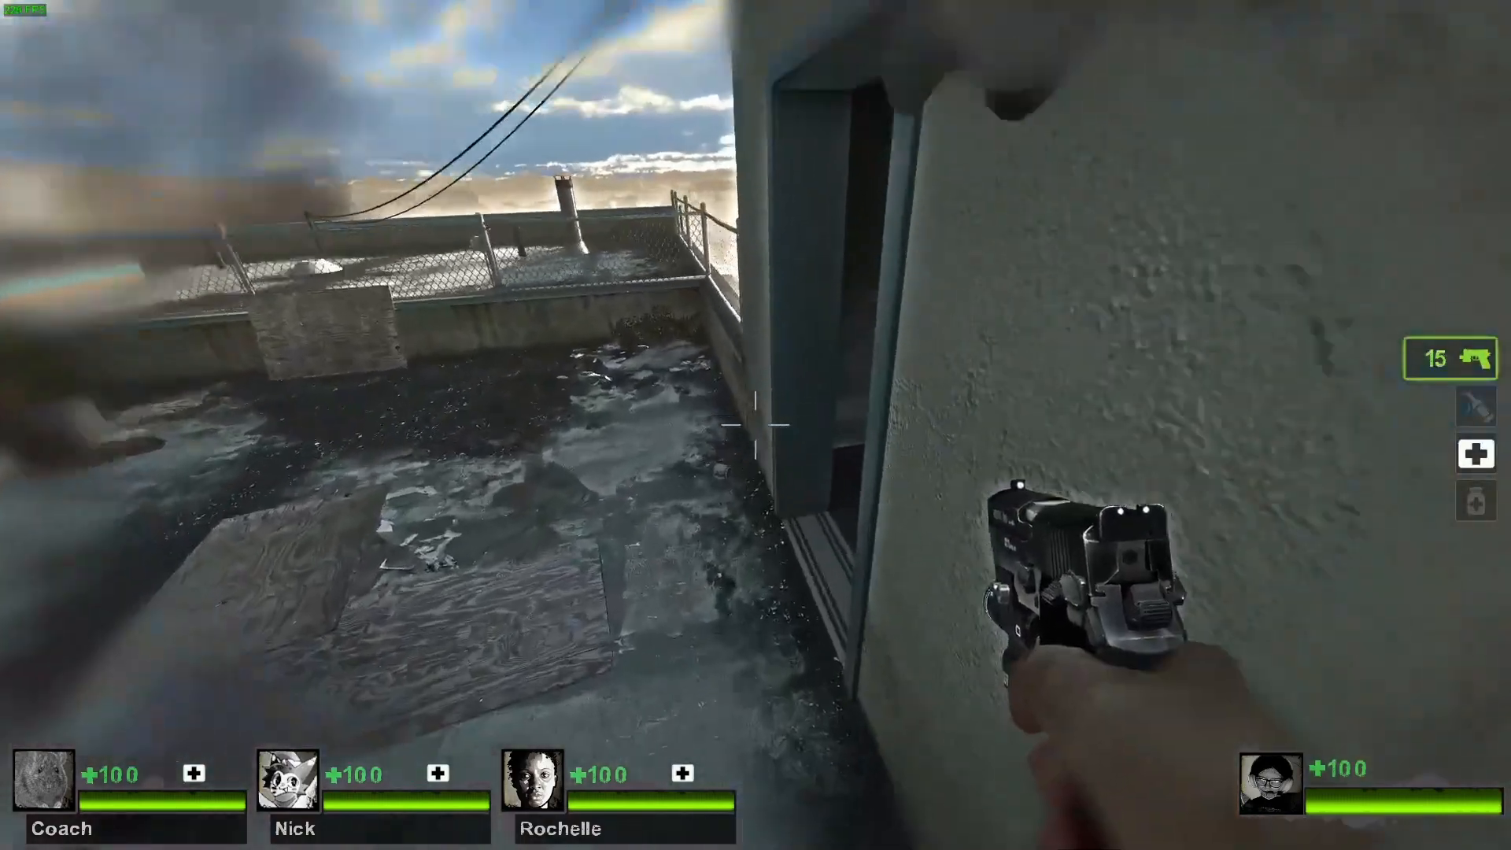
- Go down the stairwell and through the floor 8 hallway to the outside window ledge, and pause the game
key("w")
key("w")
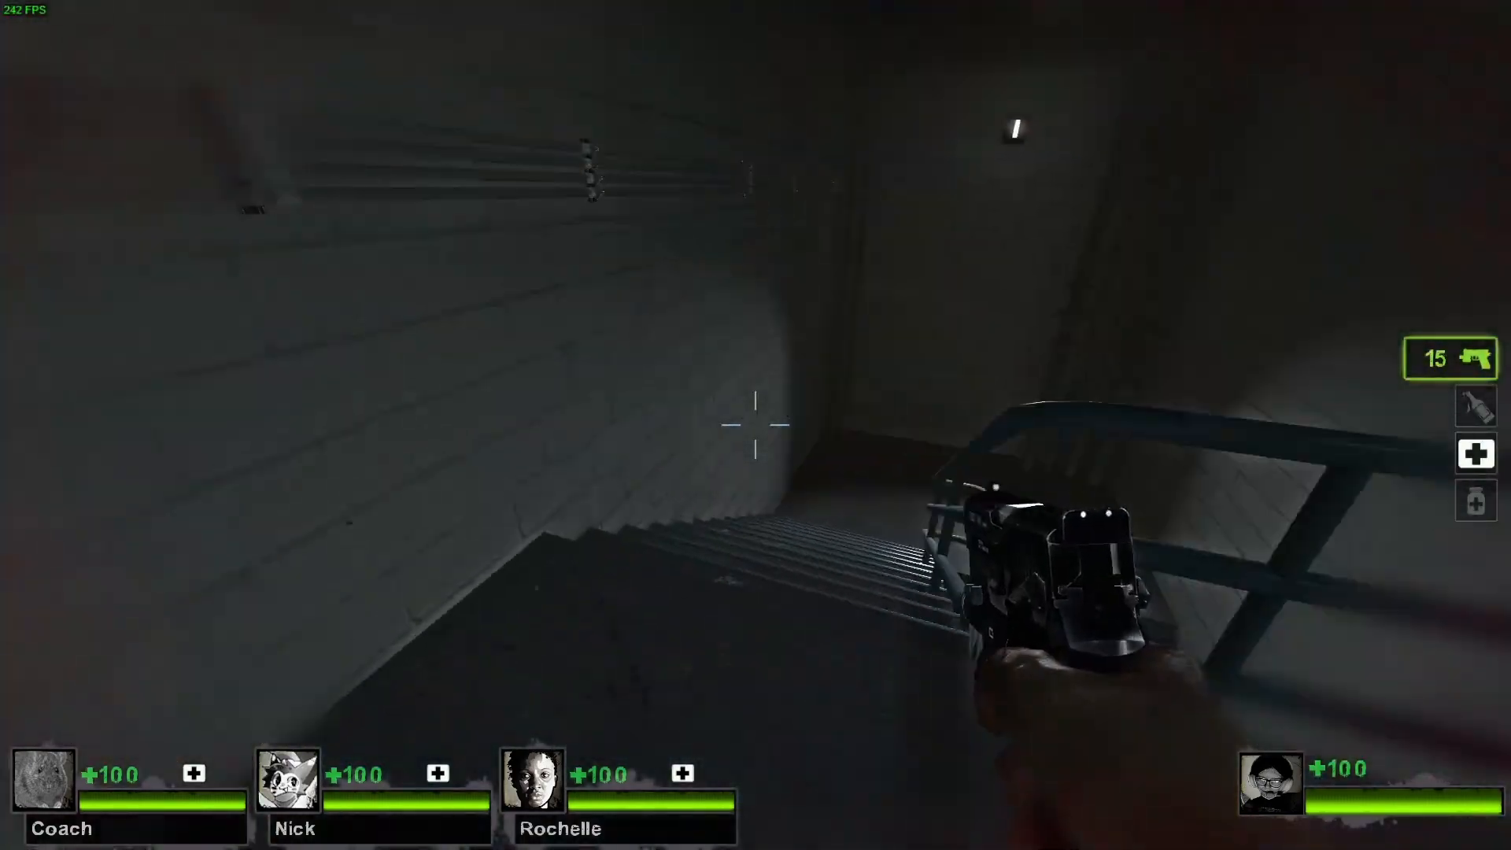
key("w")
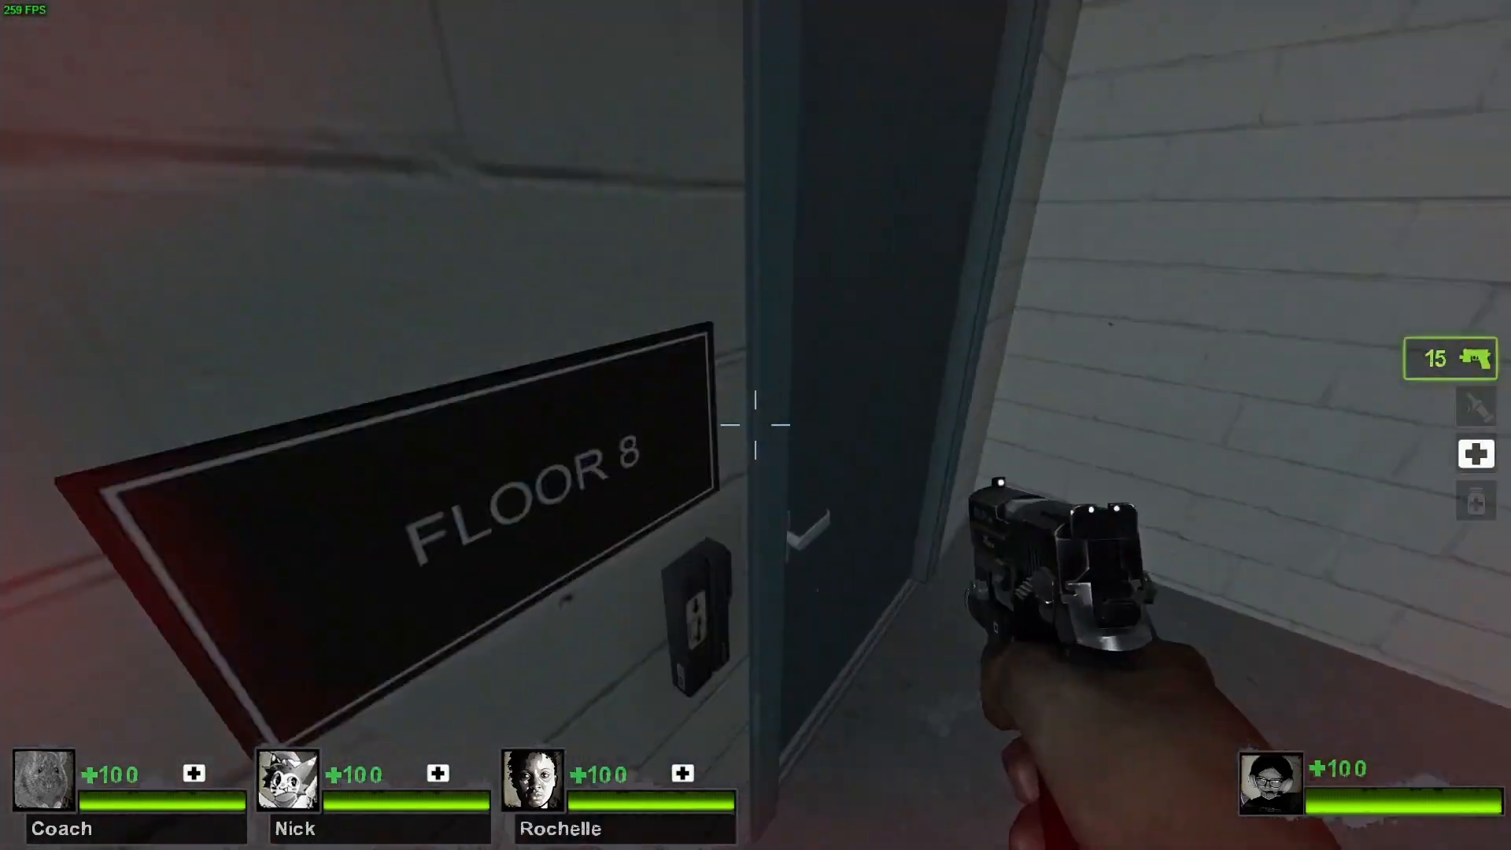
key("w")
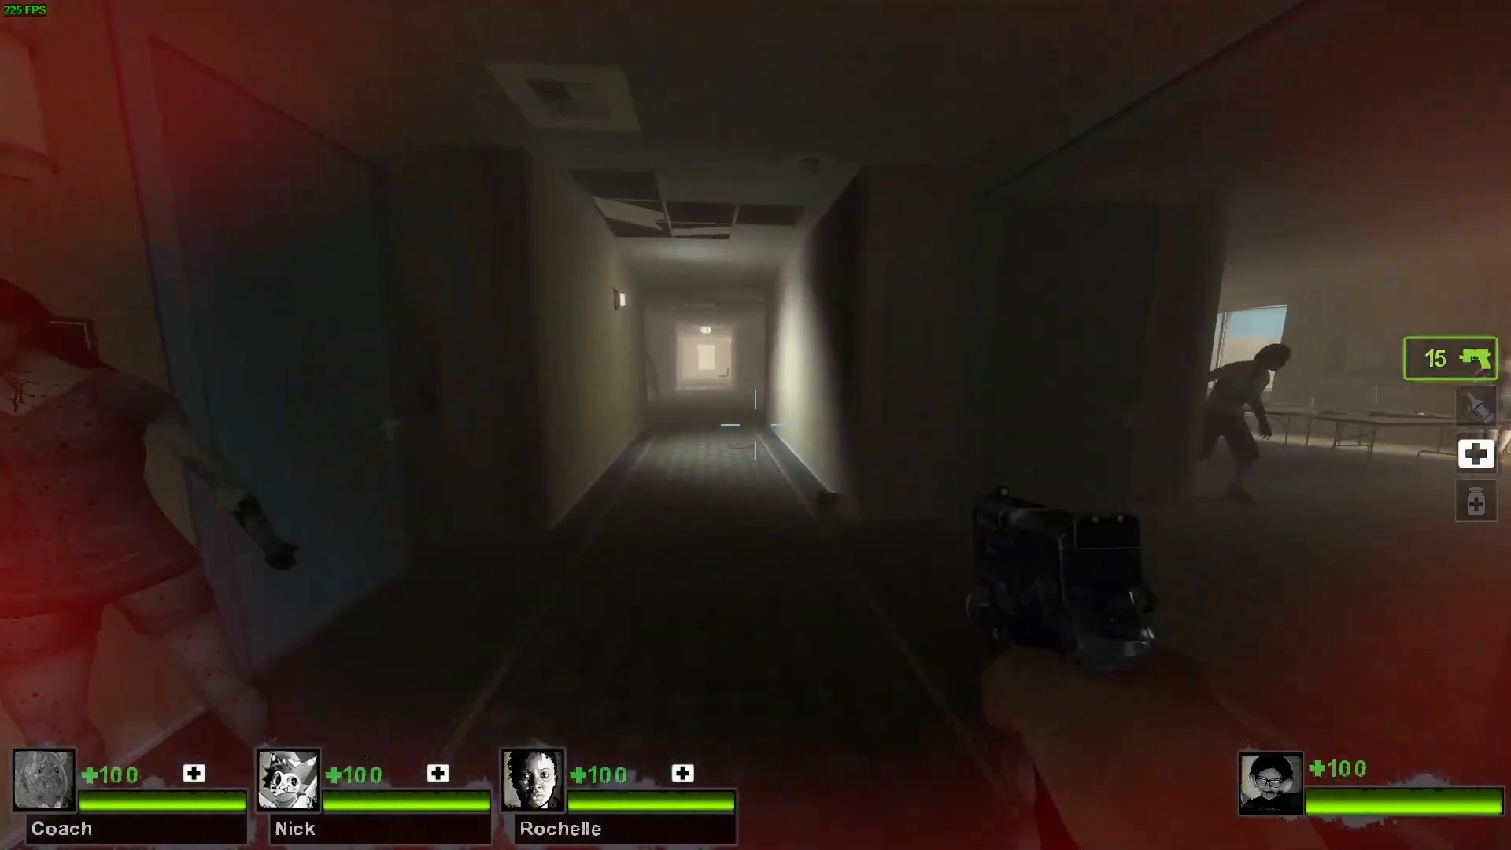
key("w")
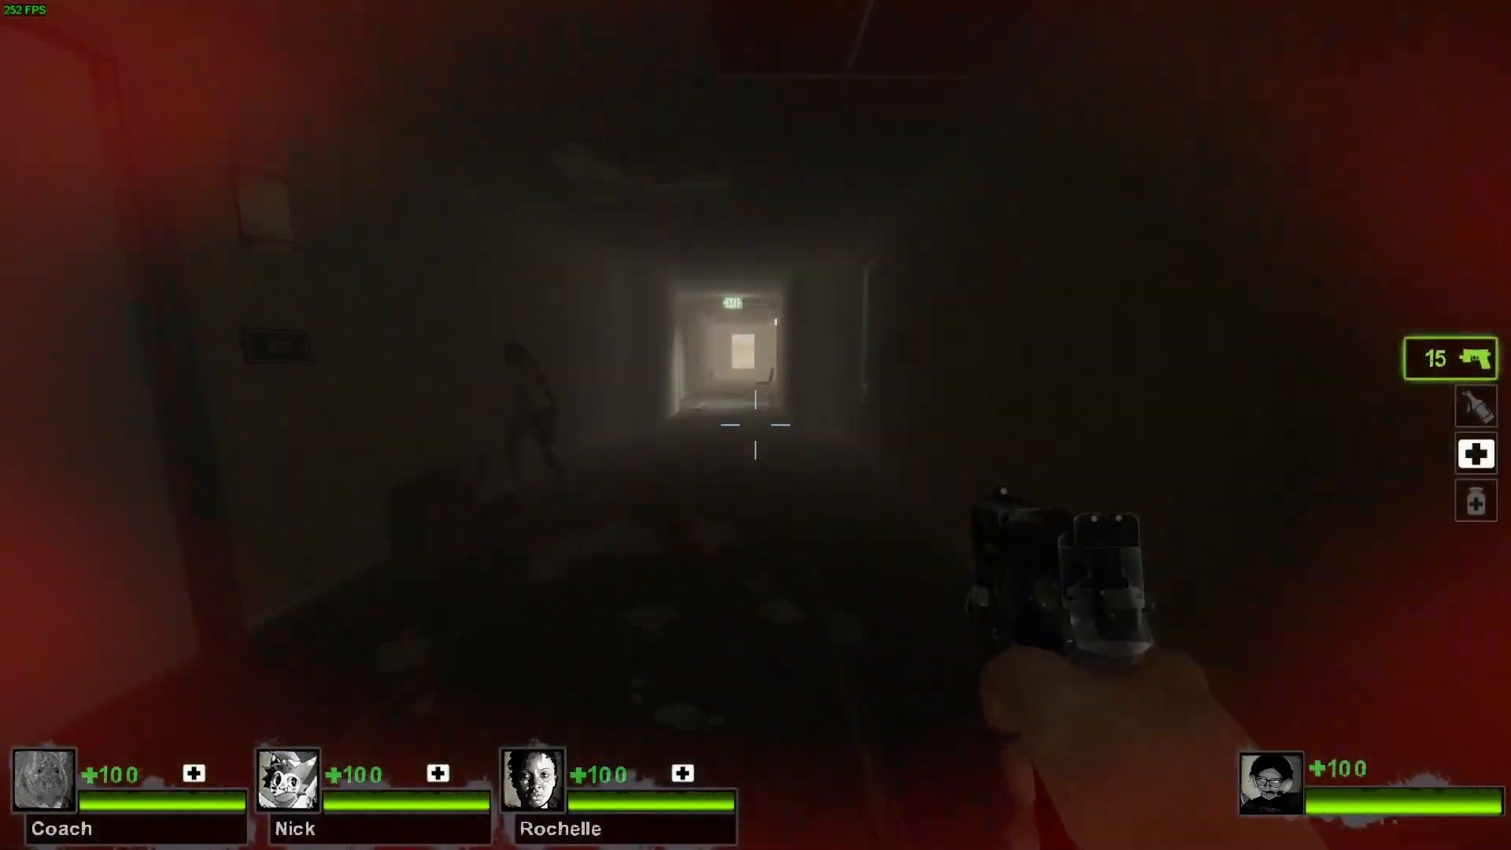
key("w")
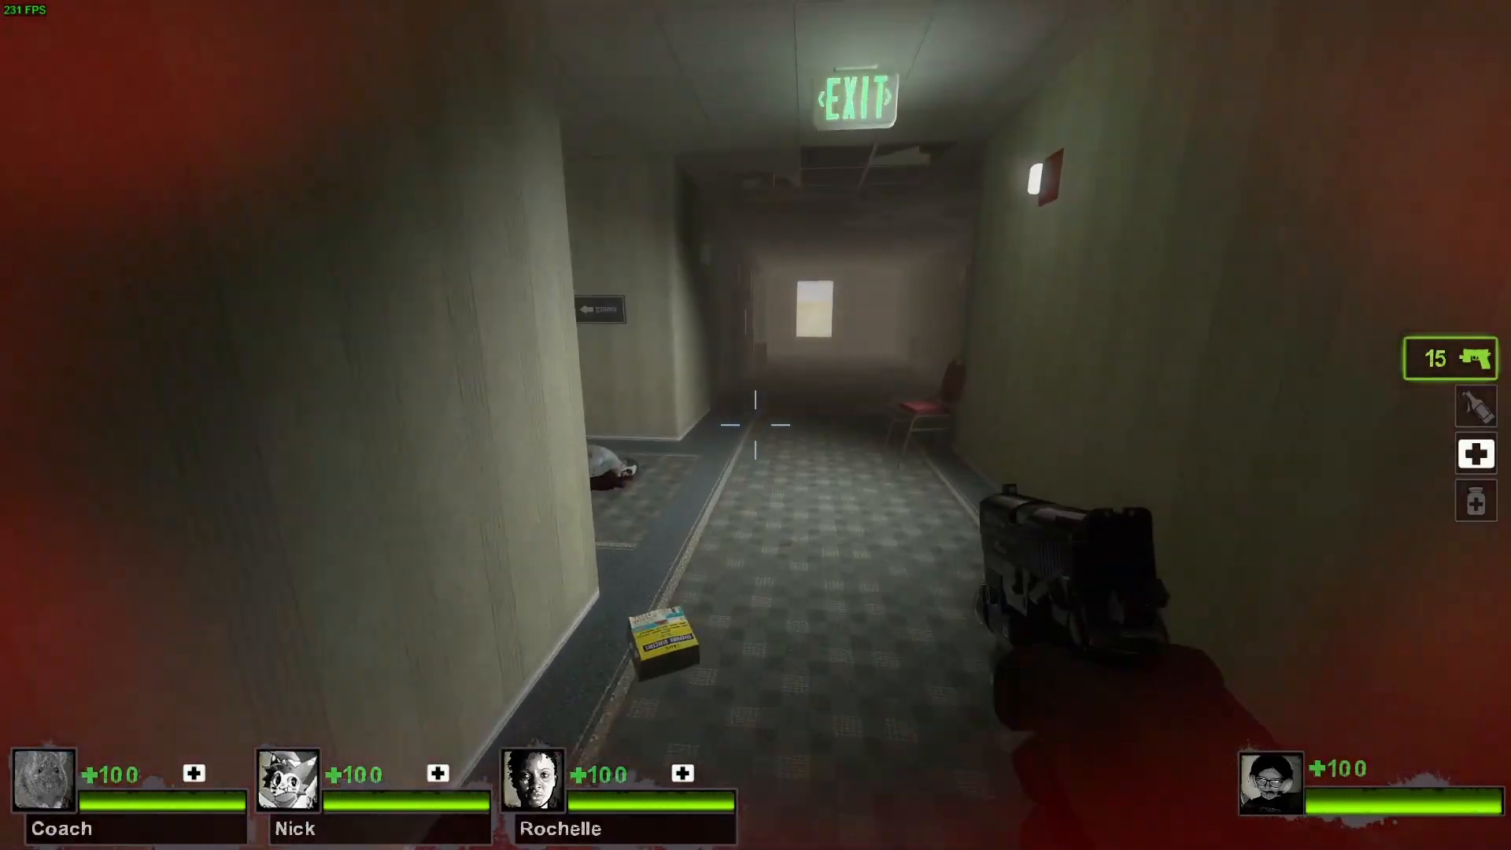
key("w")
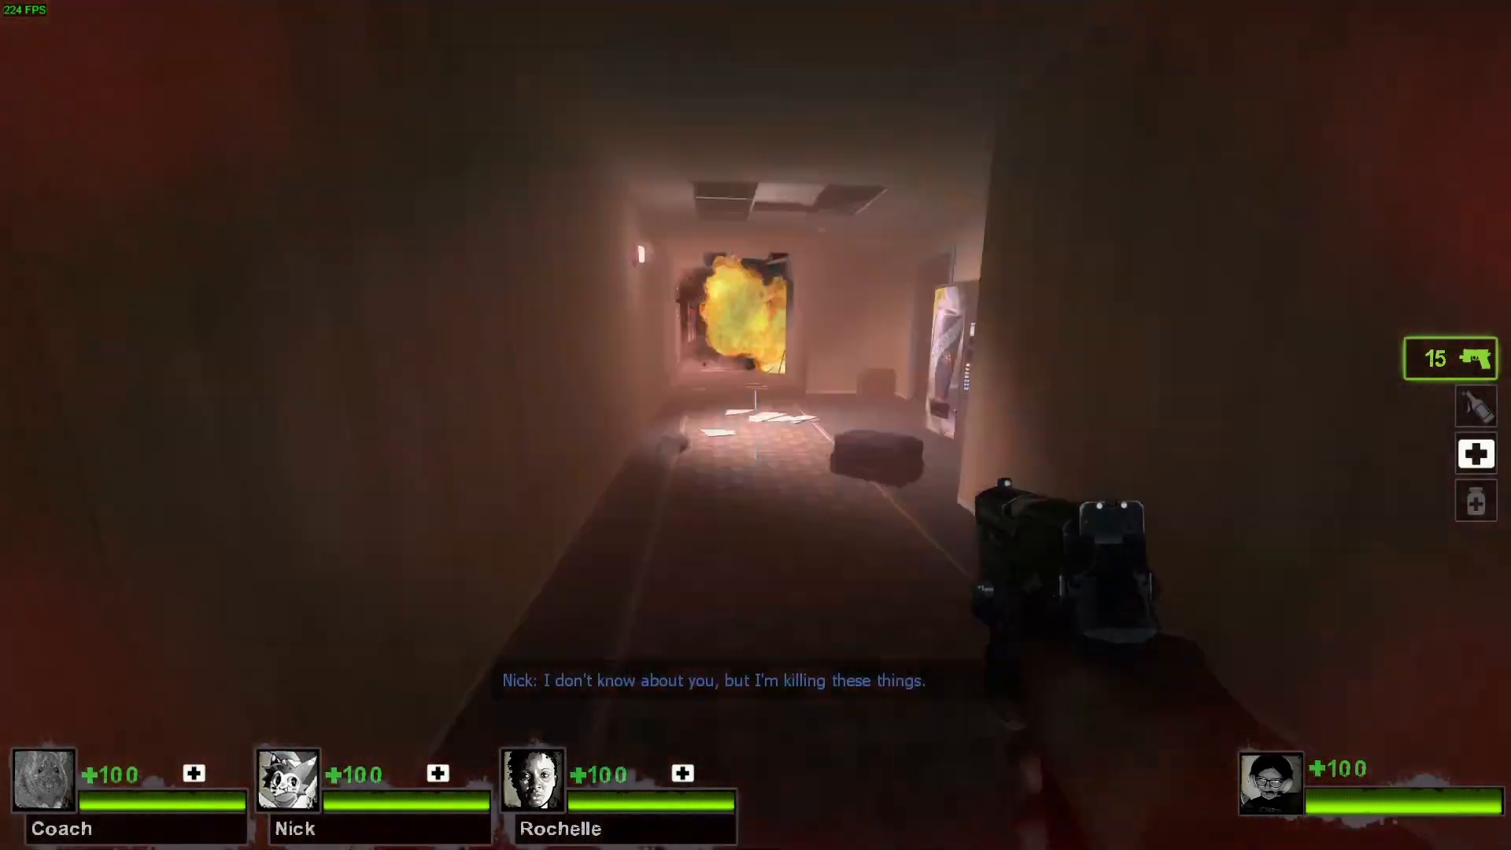
key("w")
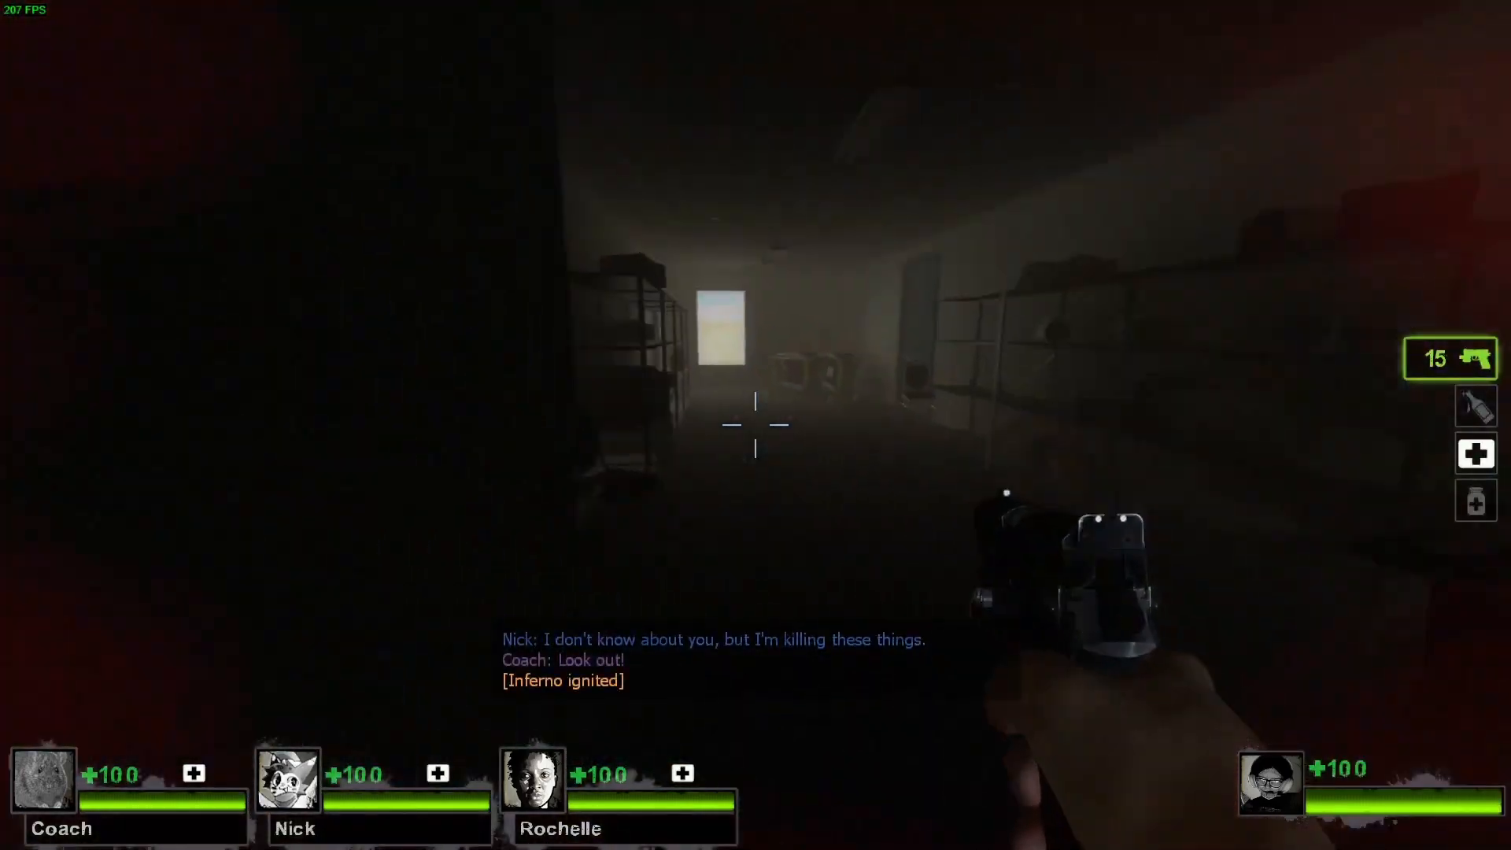
key("w")
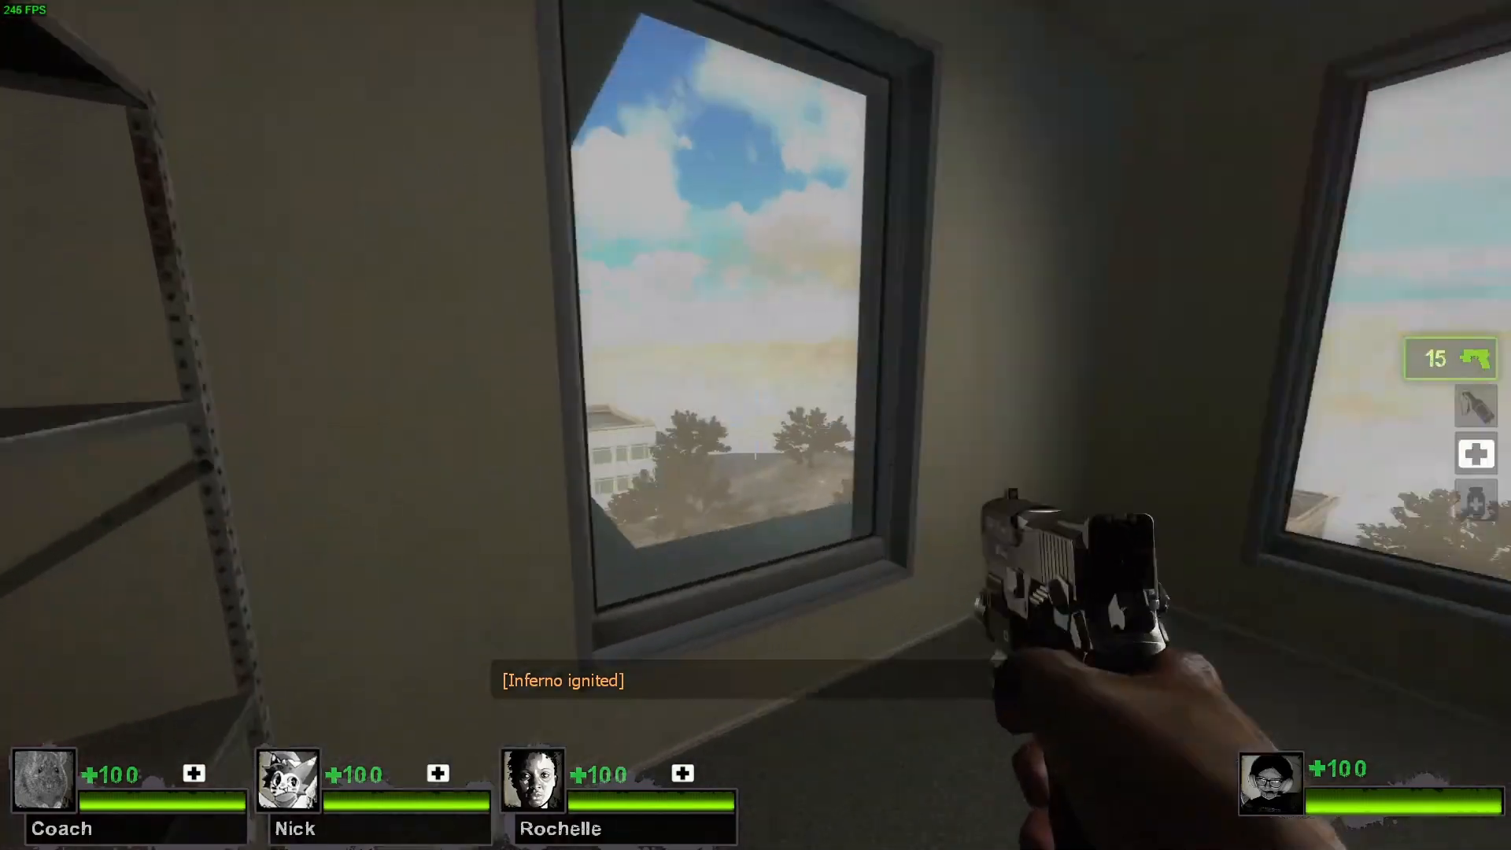
key("w")
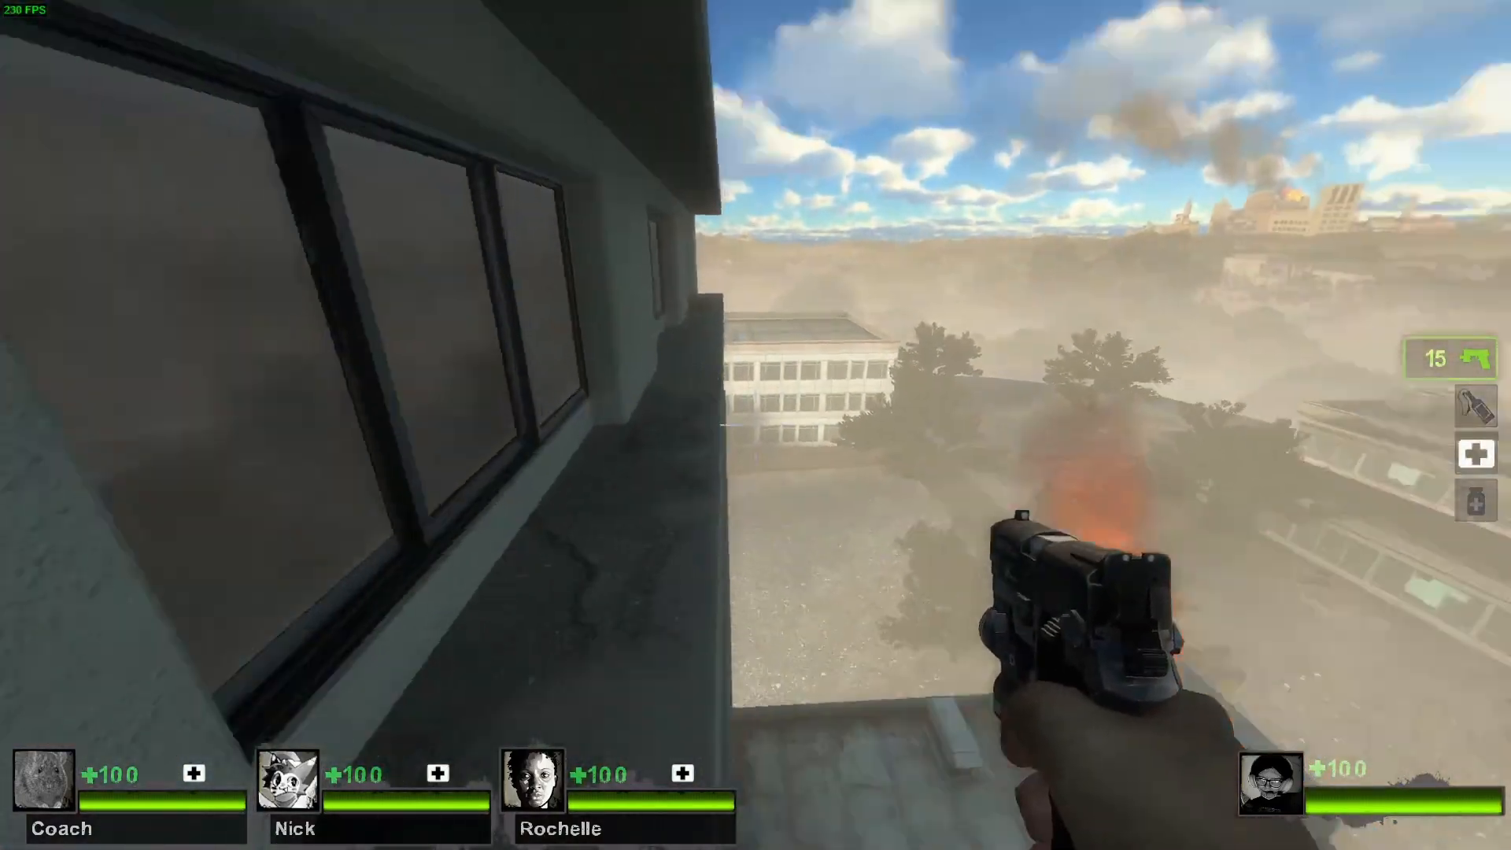
key("Escape")
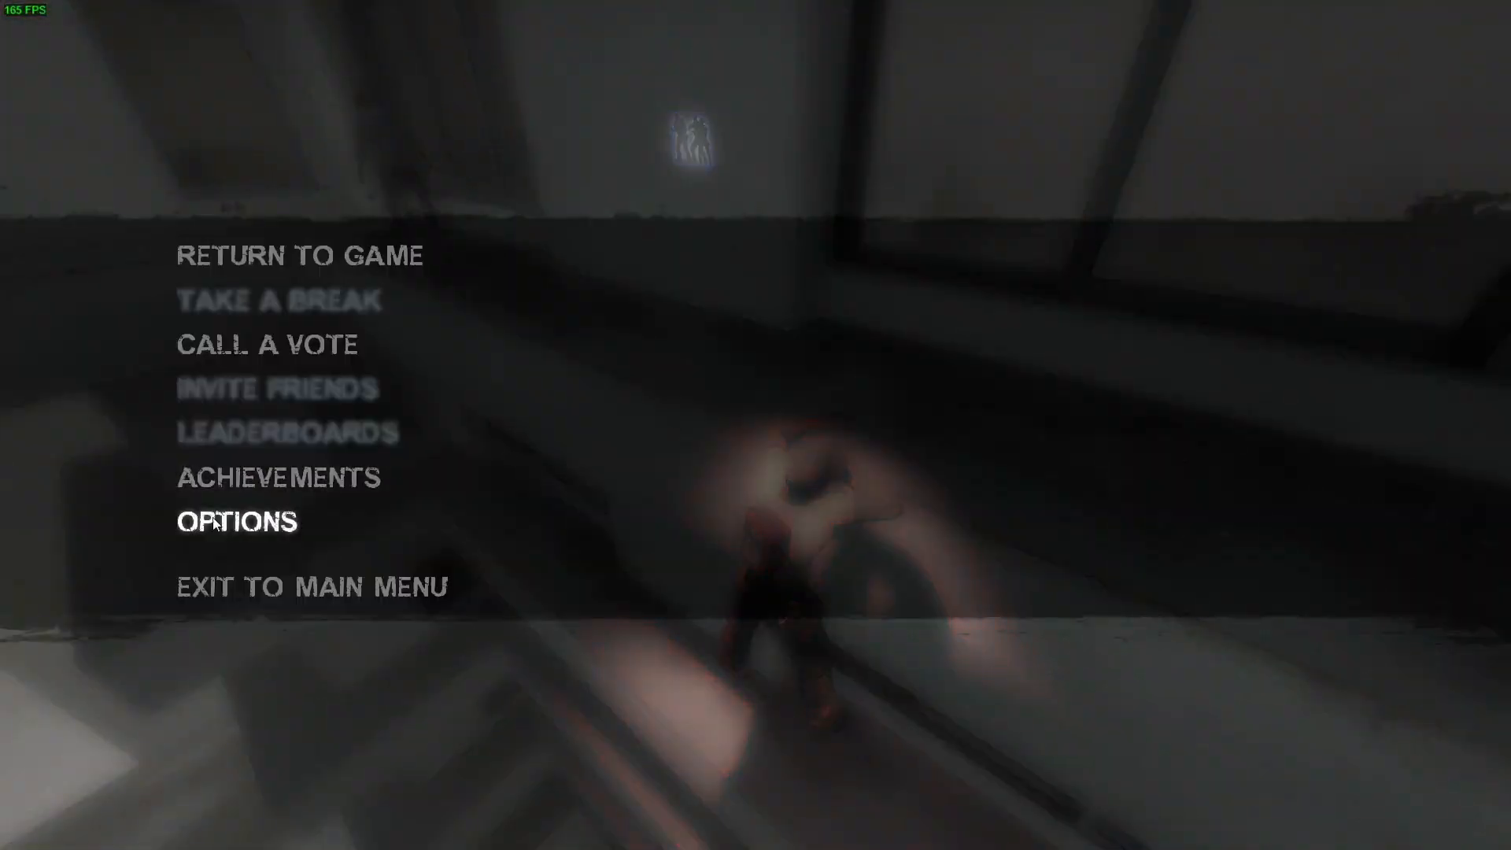